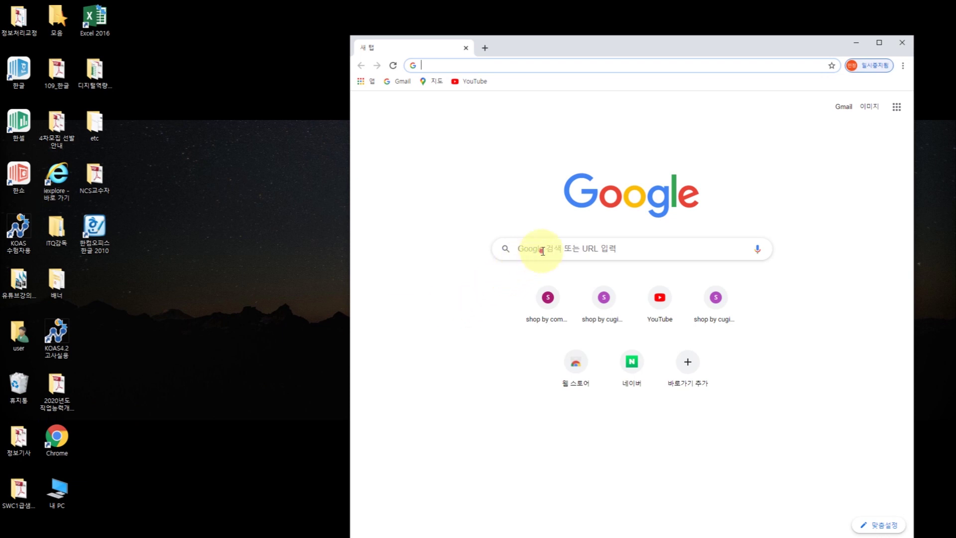
# - Search Google for 영진닷컴 and open Youngjin.com's 컴퓨터활용능력 book list
pyautogui.click(541, 251)
pyautogui.click(546, 269)
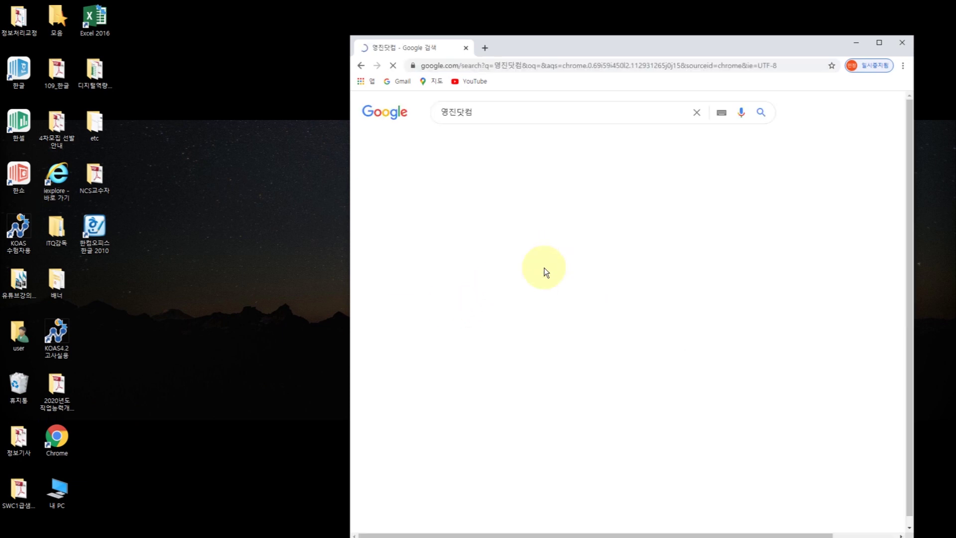
pyautogui.click(518, 196)
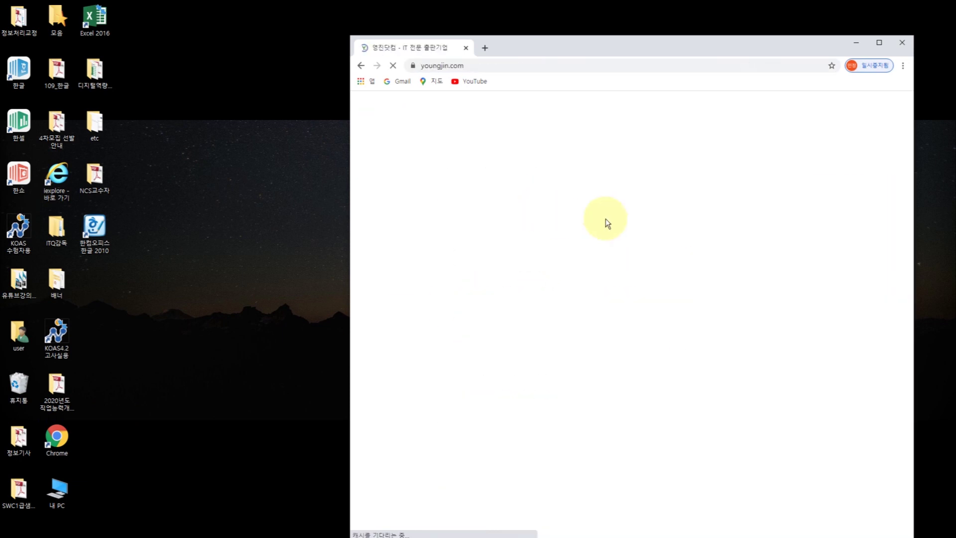
pyautogui.click(418, 188)
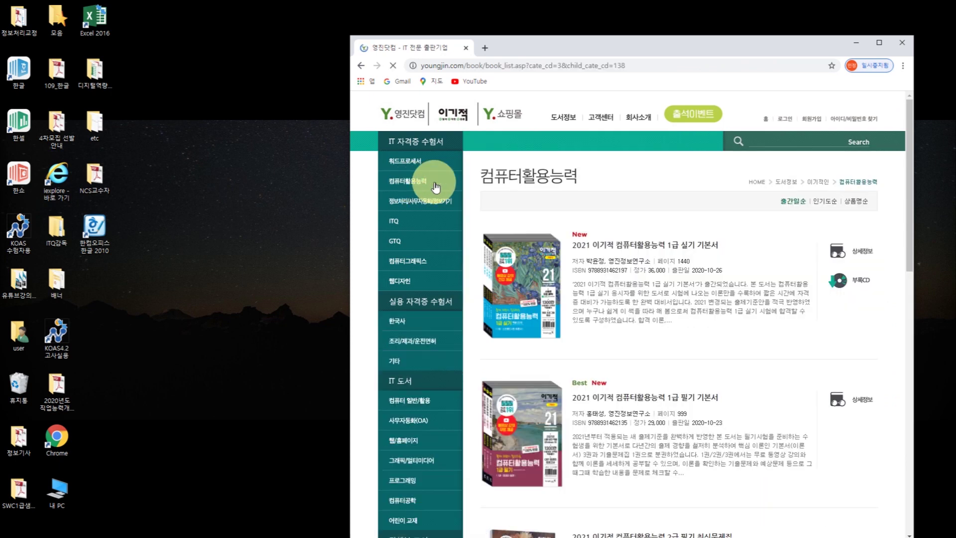
# - Maximize the browser, scroll through the book listing, then minimize it to show the desktop
pyautogui.click(880, 43)
pyautogui.scroll(-8, 716, 396)
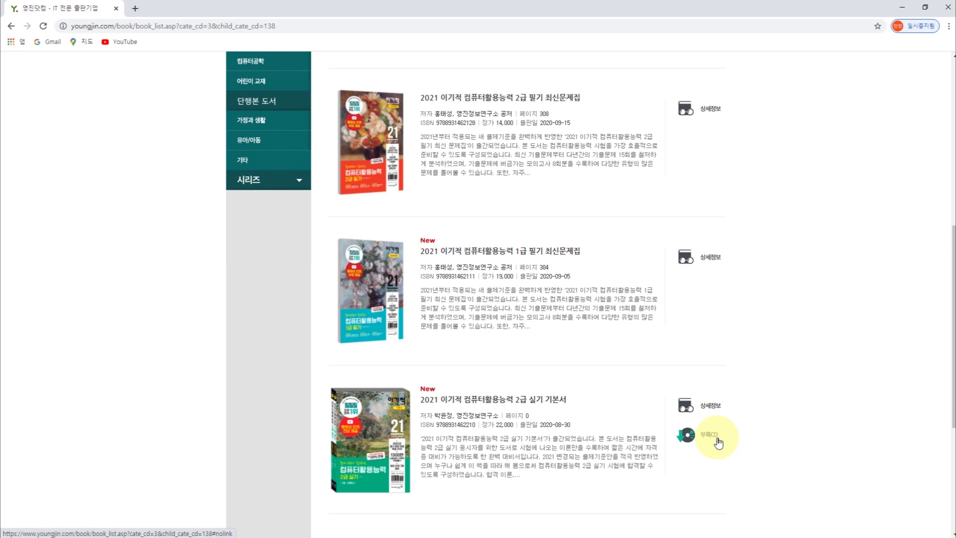
pyautogui.click(903, 9)
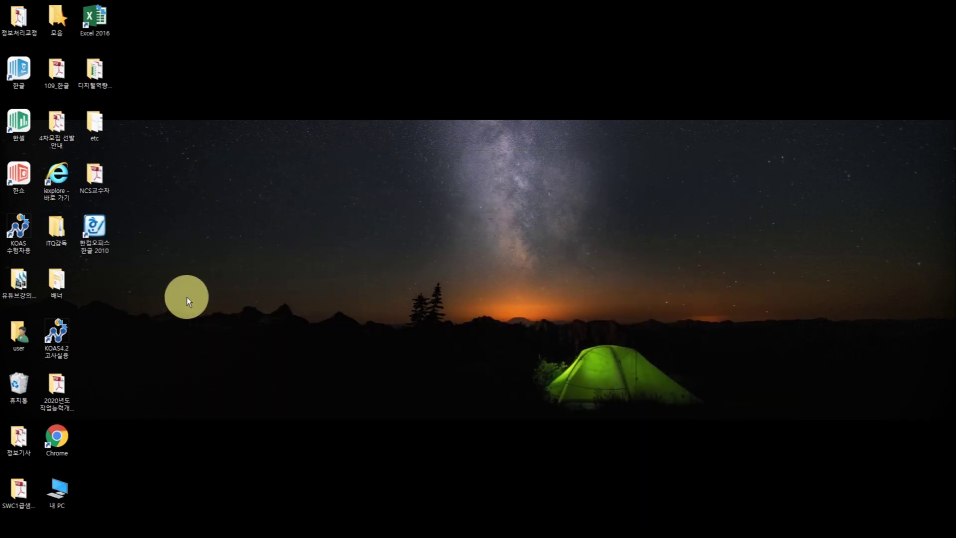
# - In File Explorer, browse to C: > 2021컴활2급 > 최신기출문제
pyautogui.press('super+e')
pyautogui.scroll(-5, 454, 267)
pyautogui.click(441, 294)
pyautogui.doubleClick(440, 294)
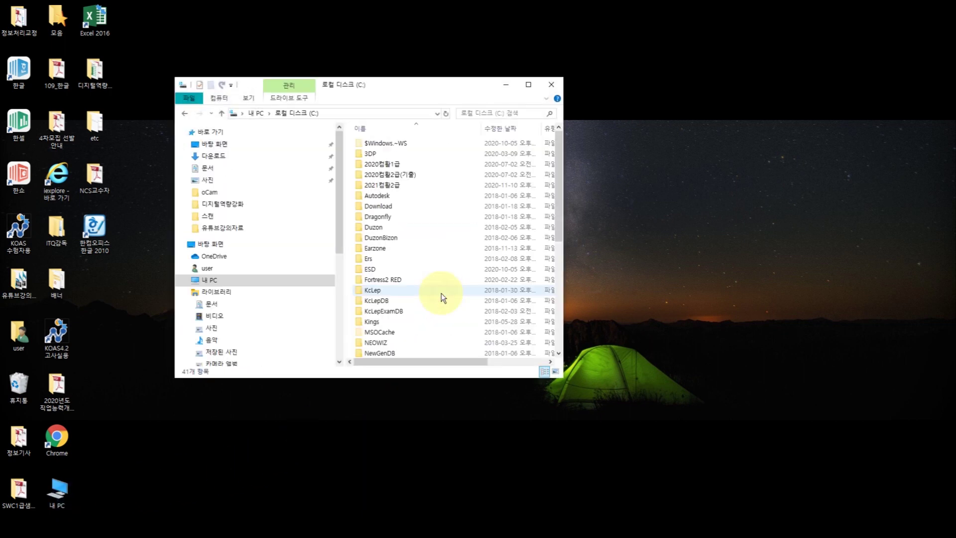
pyautogui.doubleClick(412, 189)
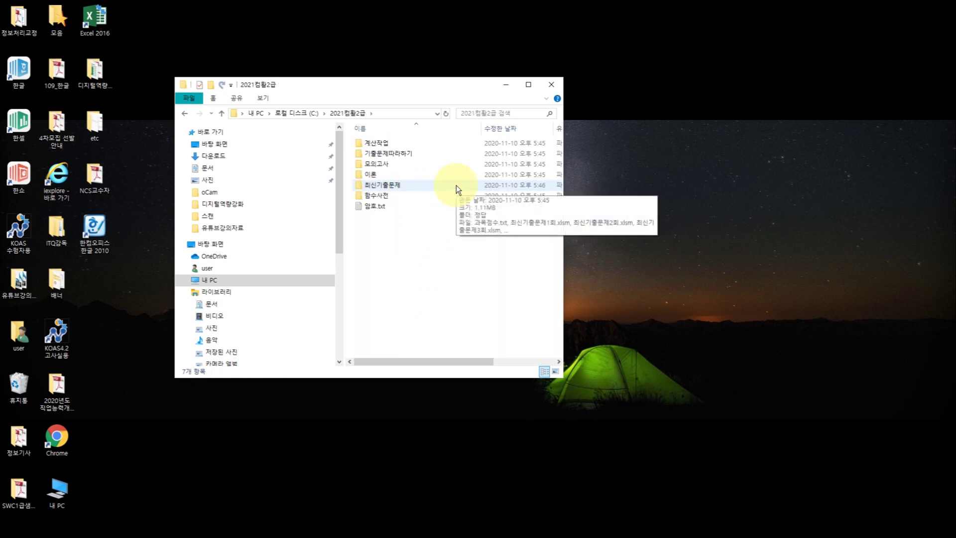
pyautogui.doubleClick(411, 189)
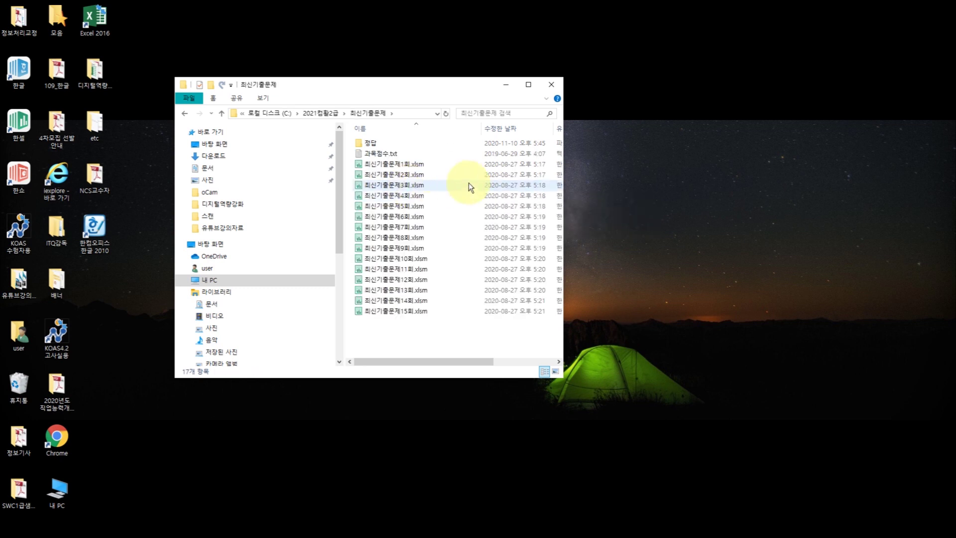
# - Open 최신기출문제1회.xlsm with Excel 2016 via Open with
pyautogui.click(423, 170)
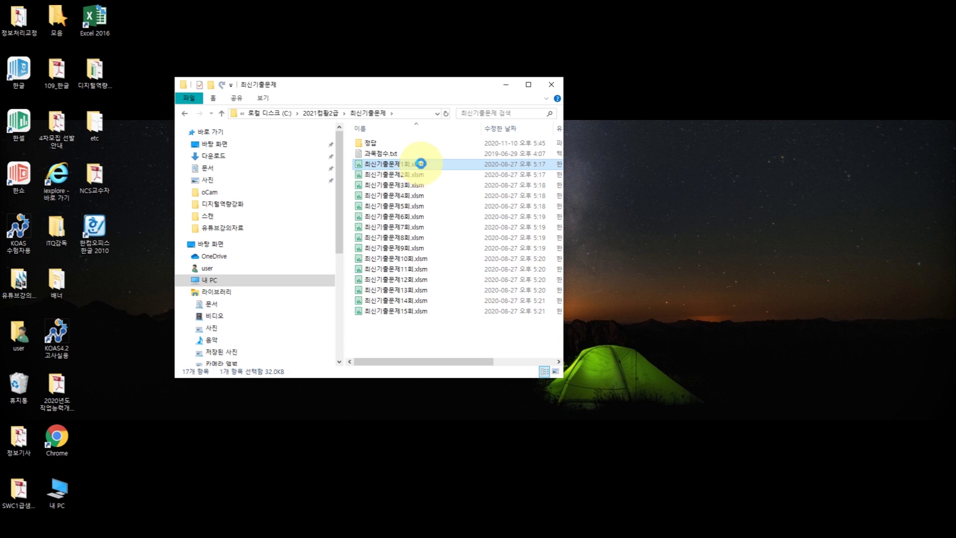
pyautogui.rightClick(423, 169)
pyautogui.moveTo(510, 307)
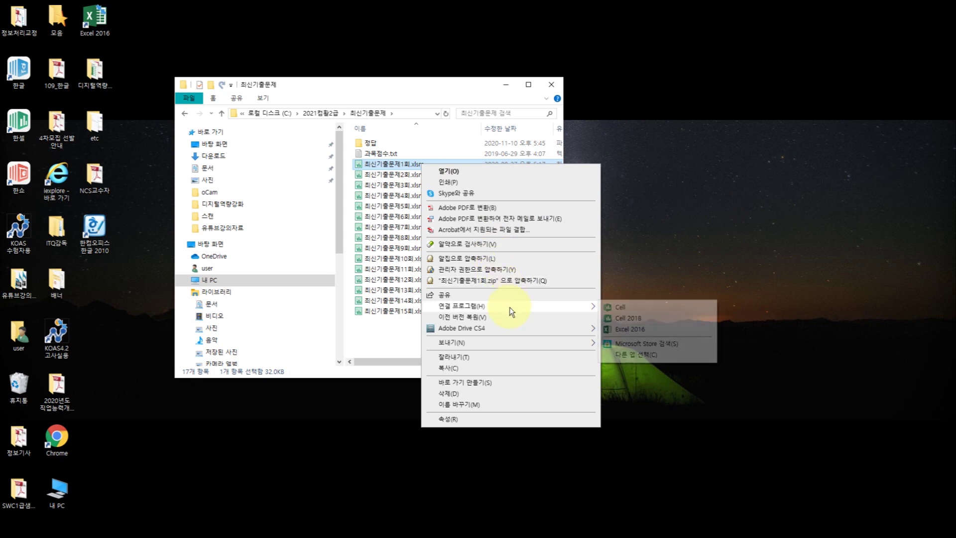
pyautogui.click(647, 330)
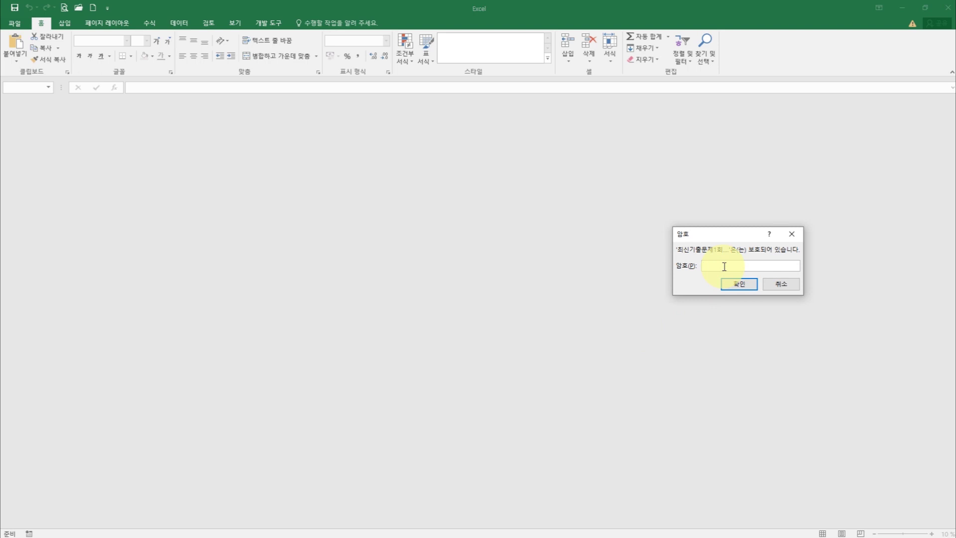
# - Enter the workbook password to unlock it, then select cell A3 on 기본작업-1
pyautogui.press('Return')
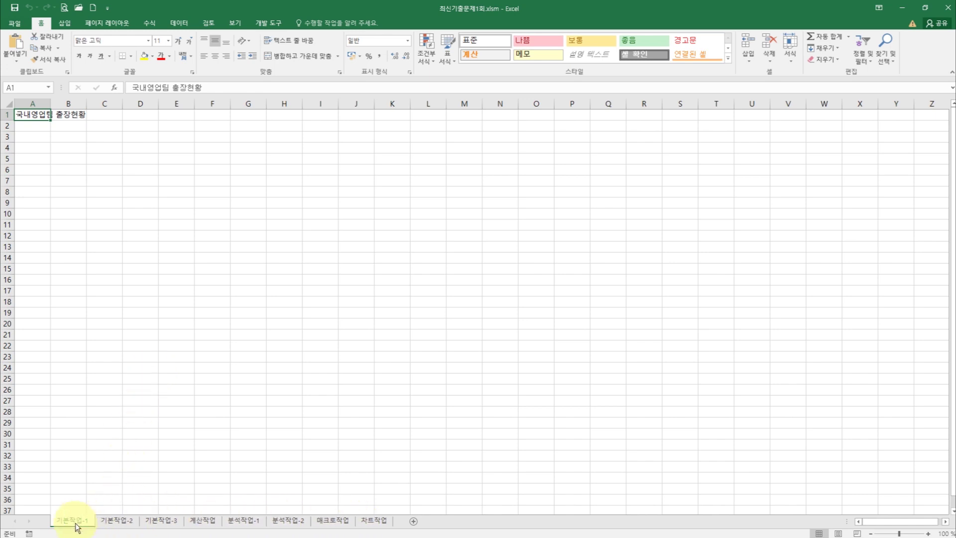
pyautogui.click(40, 138)
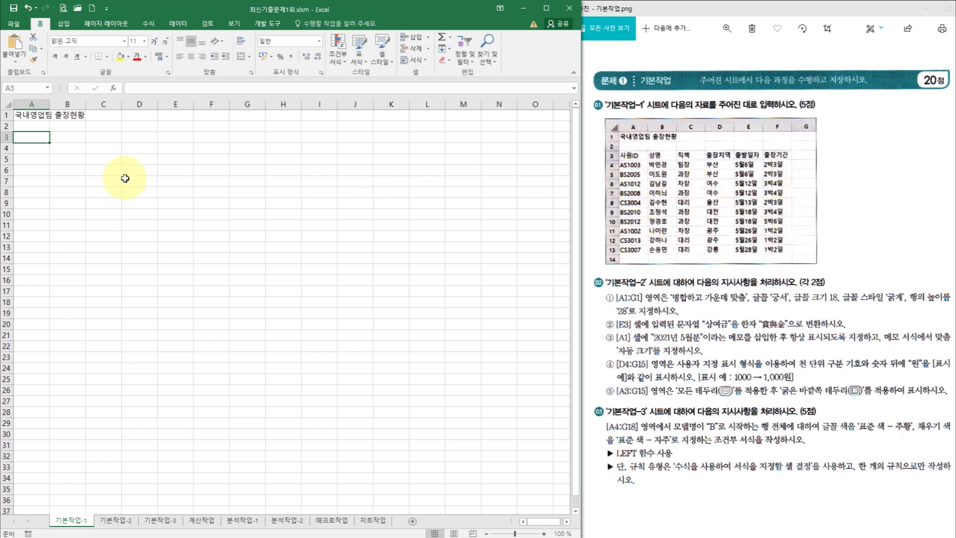
# - Within A3:F13, enter the row 3 headers 사원ID, 성명, 직책, 출장지역, 출발일자, 출장기간
pyautogui.moveTo(21, 137); pyautogui.dragTo(205, 248)
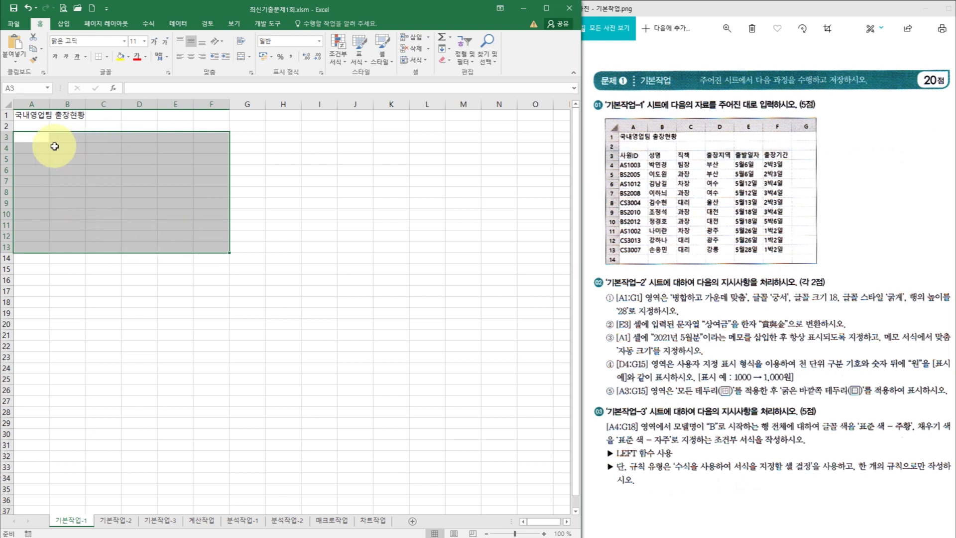
pyautogui.write('사원ID')
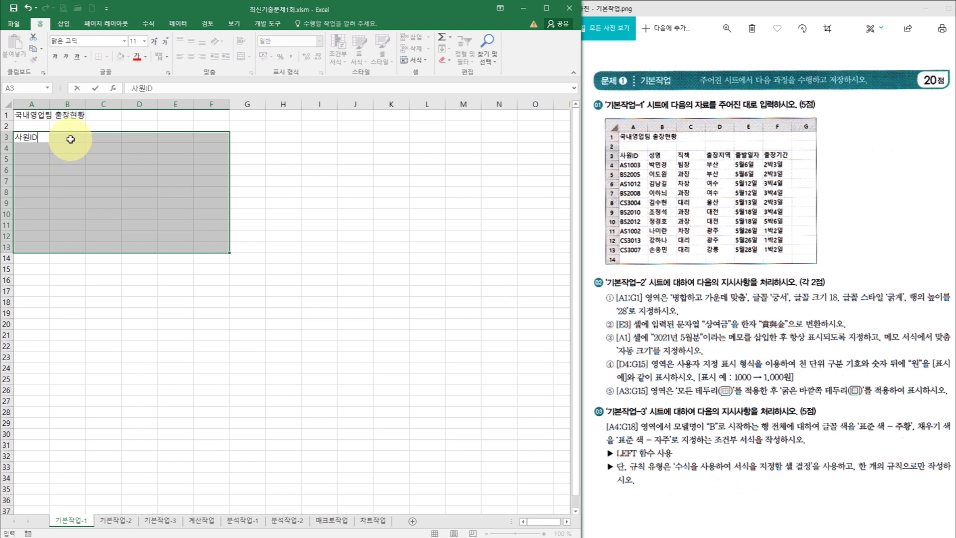
pyautogui.press('Tab')
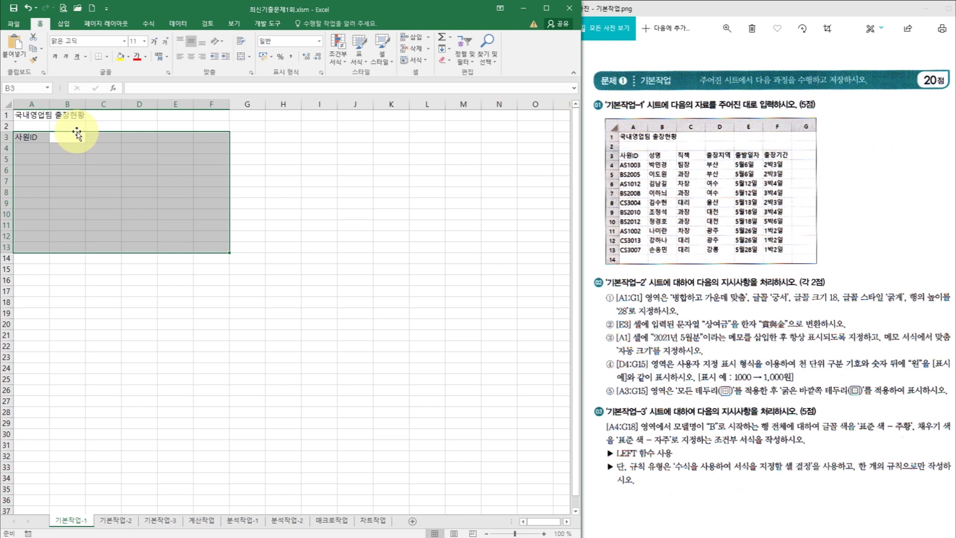
pyautogui.write('tjdau')
pyautogui.press('BackSpace')
pyautogui.press('BackSpace')
pyautogui.press('BackSpace')
pyautogui.press('BackSpace')
pyautogui.press('BackSpace')
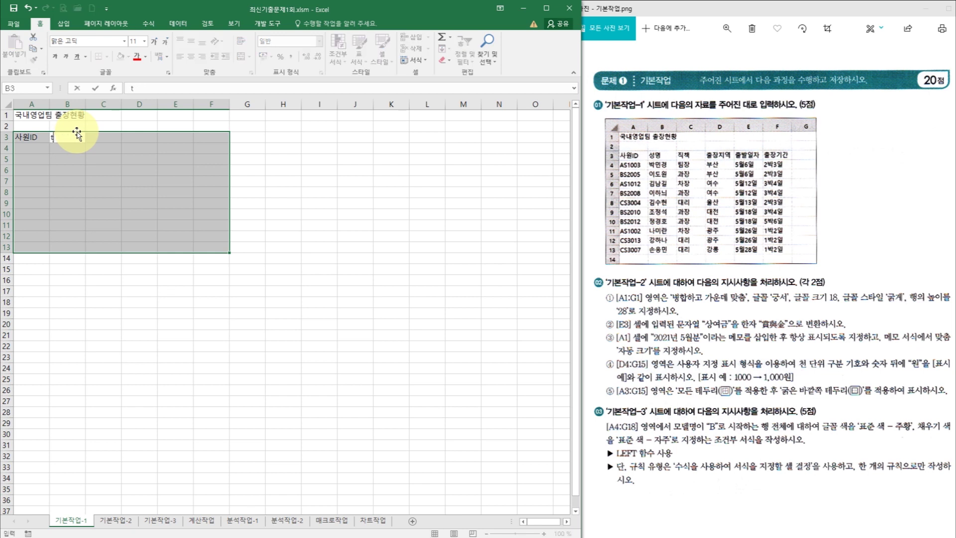
pyautogui.write('성명')
pyautogui.press('Tab')
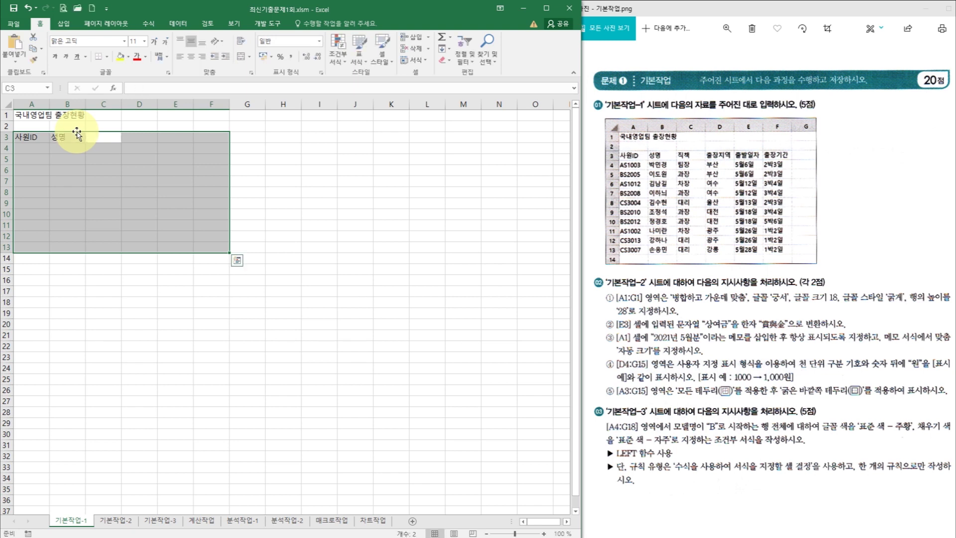
pyautogui.write('직책')
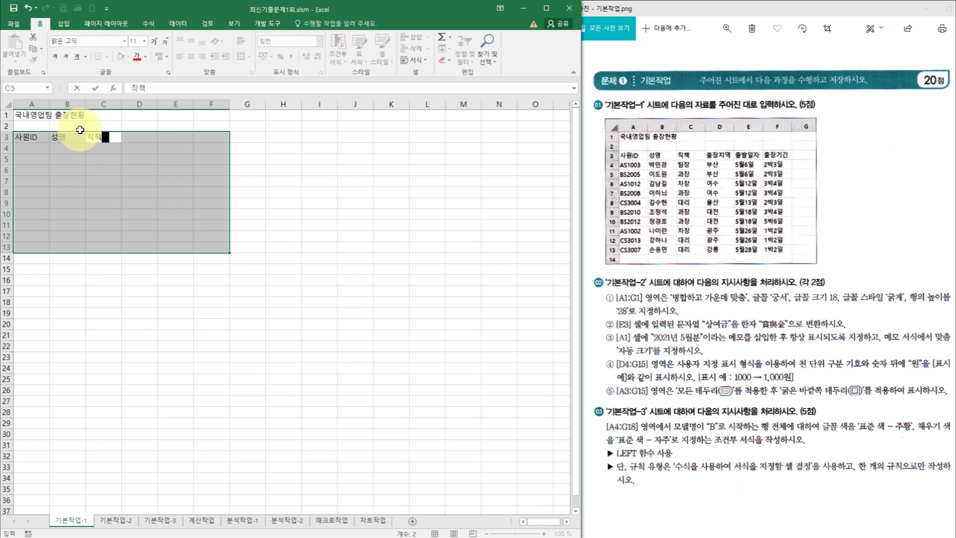
pyautogui.press('Tab')
pyautogui.write('출장지역')
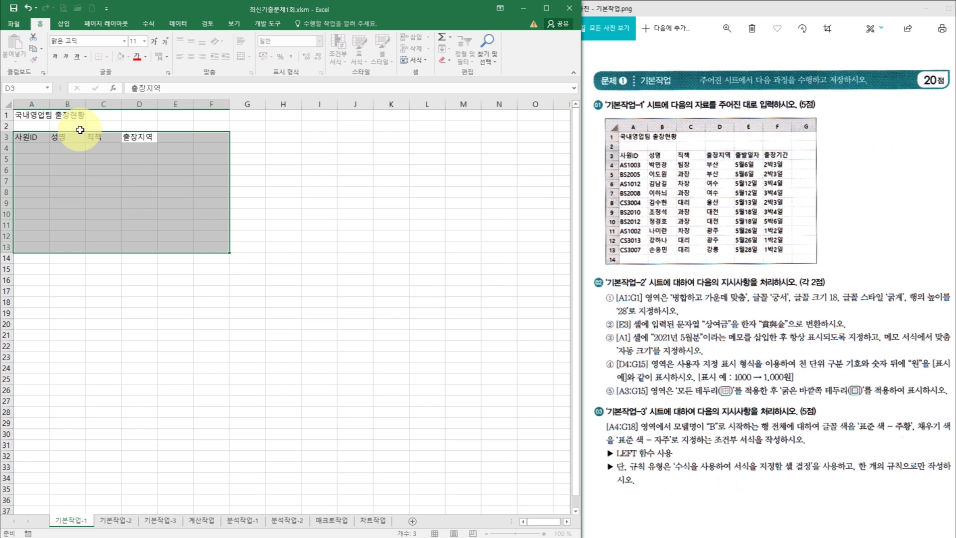
pyautogui.press('Tab')
pyautogui.write('ㅊ발일자')
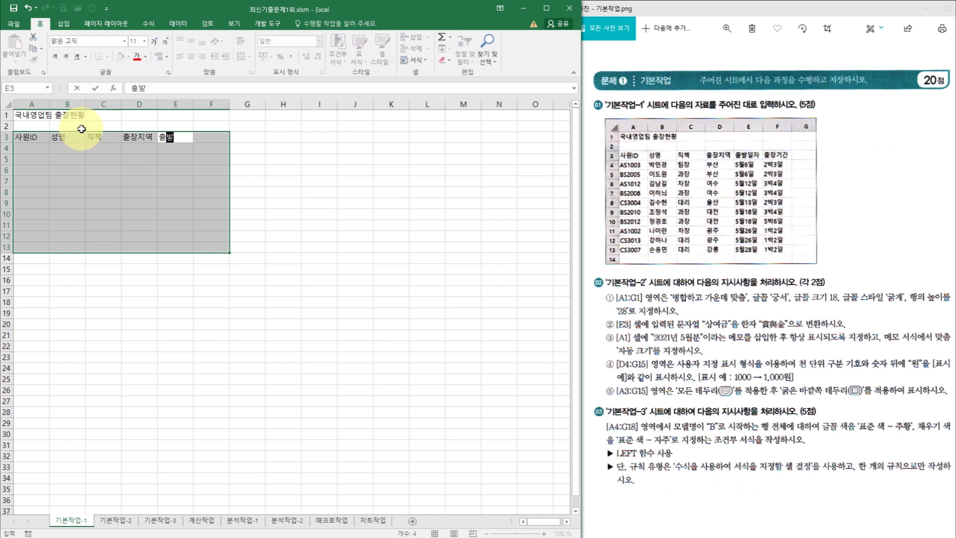
pyautogui.press('Tab')
pyautogui.write('출장기간')
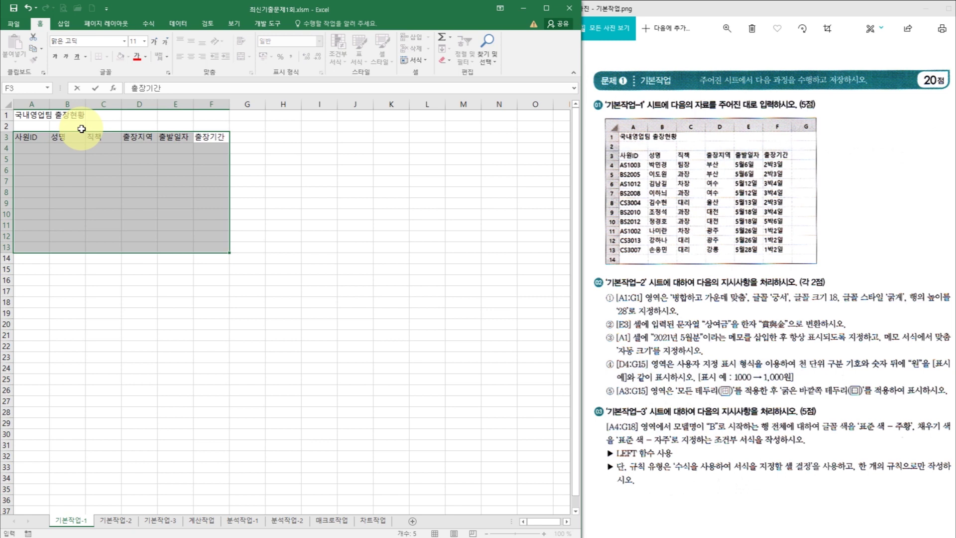
pyautogui.press('Return')
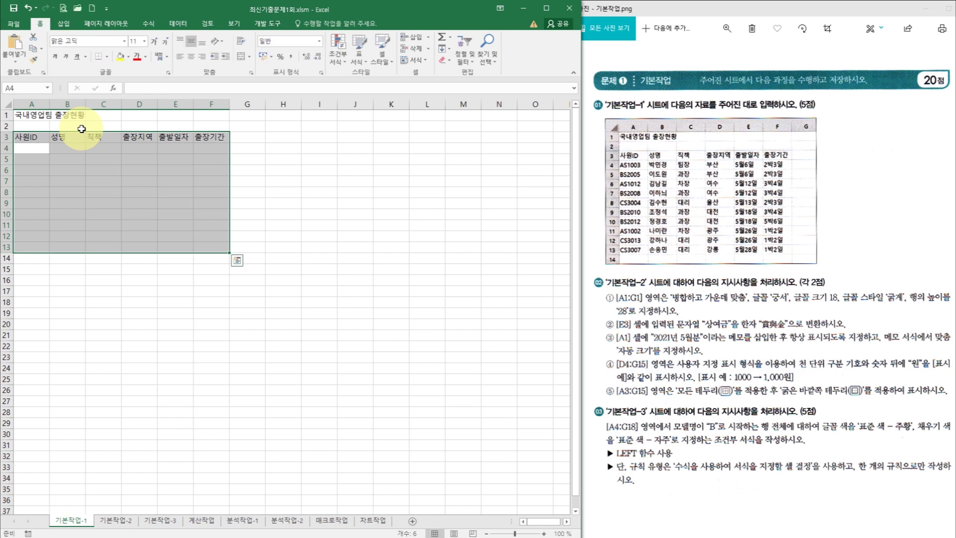
# - Fill row 4 with AS1003, the employee's name, 팀장, 부산 and 5월6일
pyautogui.write('AS')
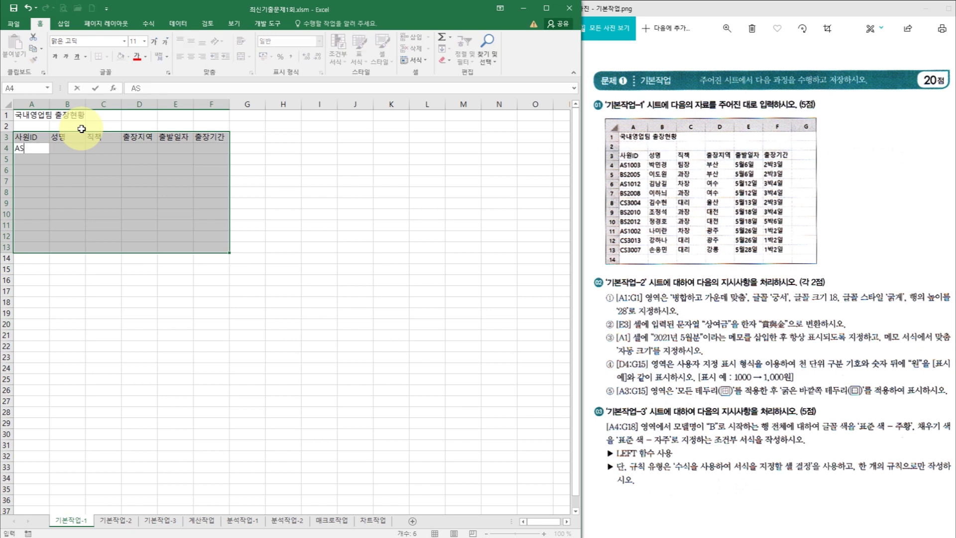
pyautogui.write('1003')
pyautogui.press('Tab')
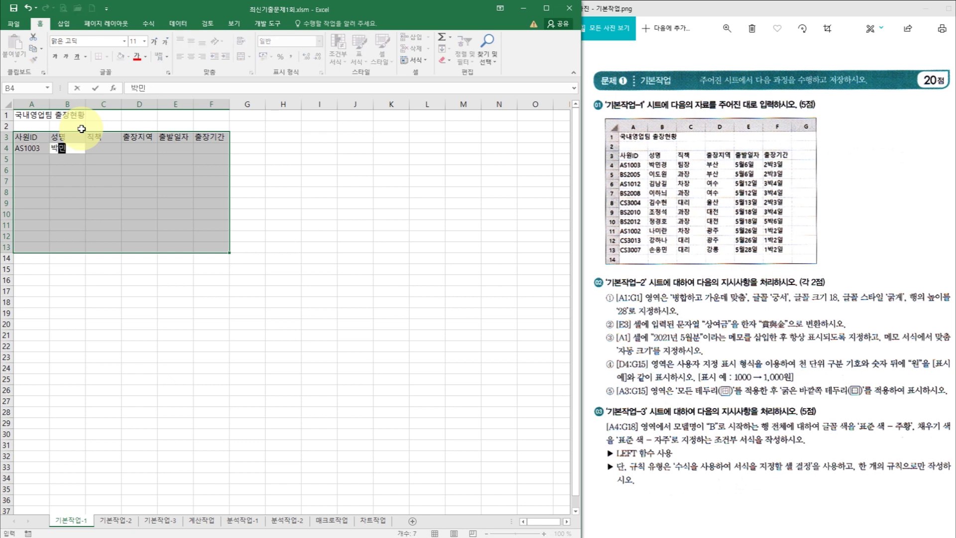
pyautogui.press('Tab')
pyautogui.write('팀장')
pyautogui.press('Tab')
pyautogui.write('부산')
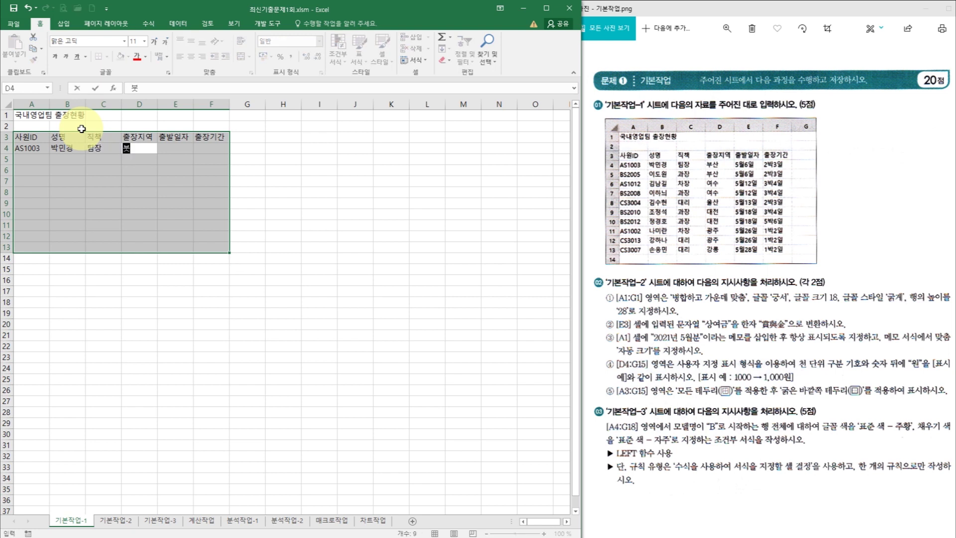
pyautogui.press('Tab')
pyautogui.write('5월6일')
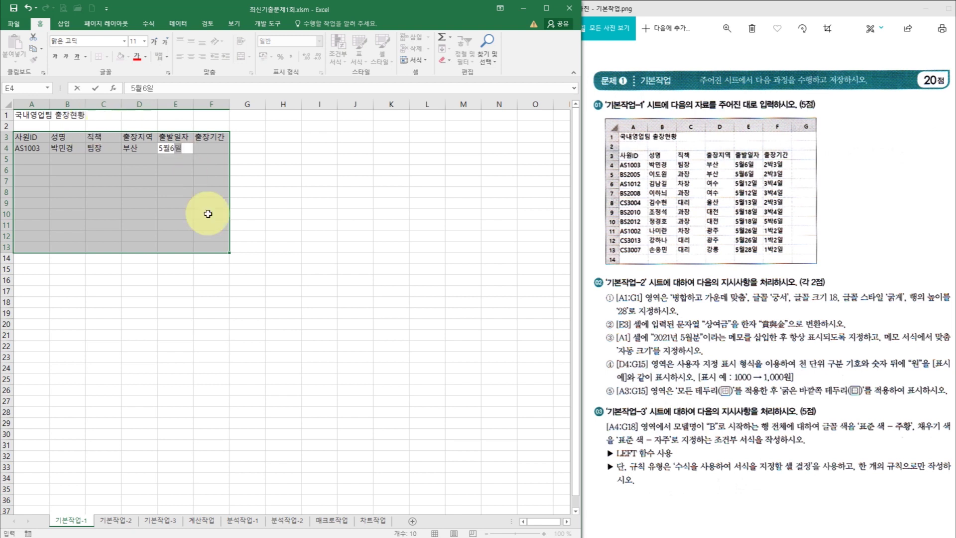
pyautogui.press('Tab')
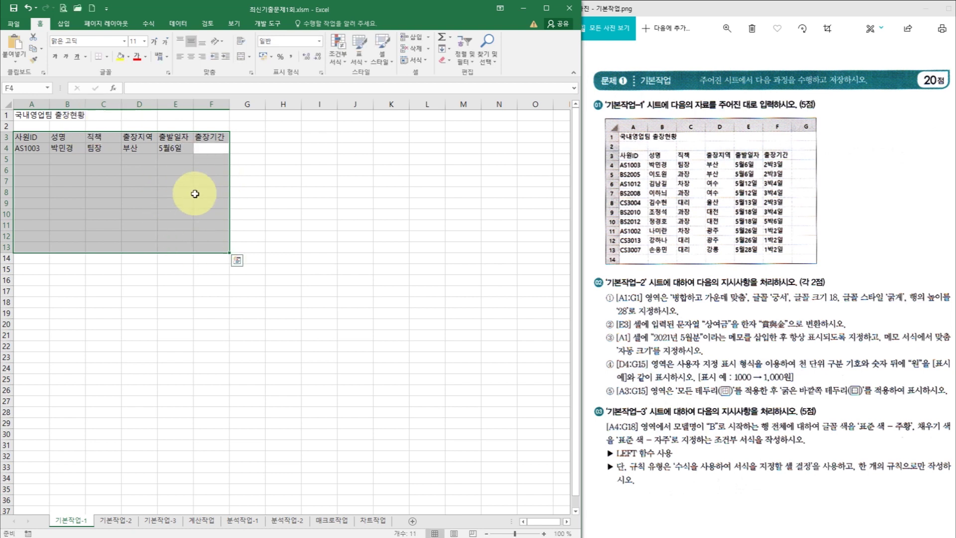
pyautogui.click(182, 171)
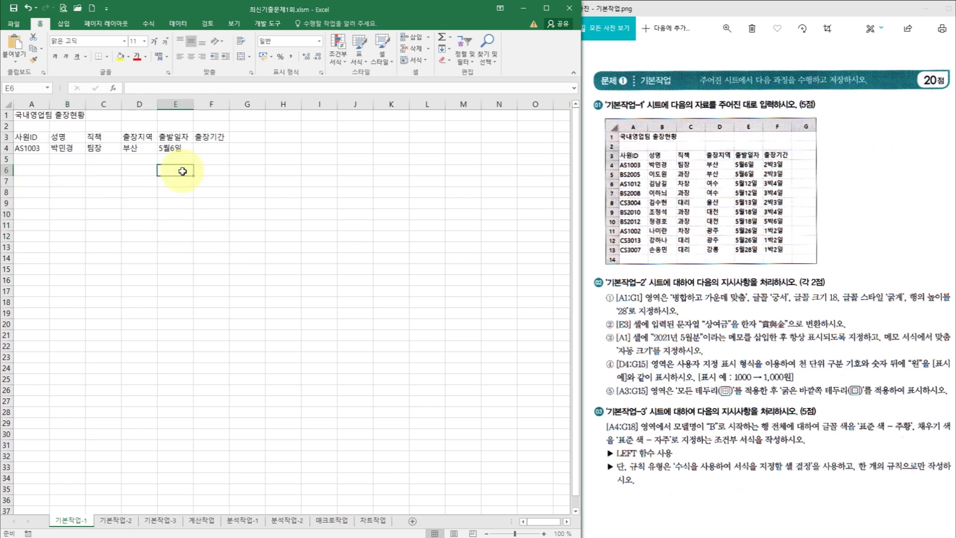
# - Switch to the 기본작업-2 sheet and select the title range A1:G1
pyautogui.click(122, 521)
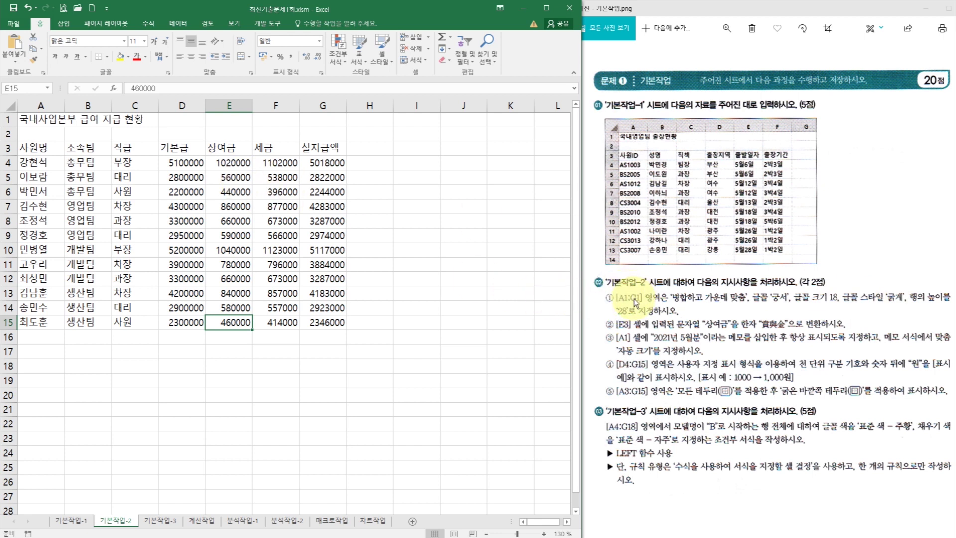
pyautogui.moveTo(55, 123); pyautogui.dragTo(315, 121)
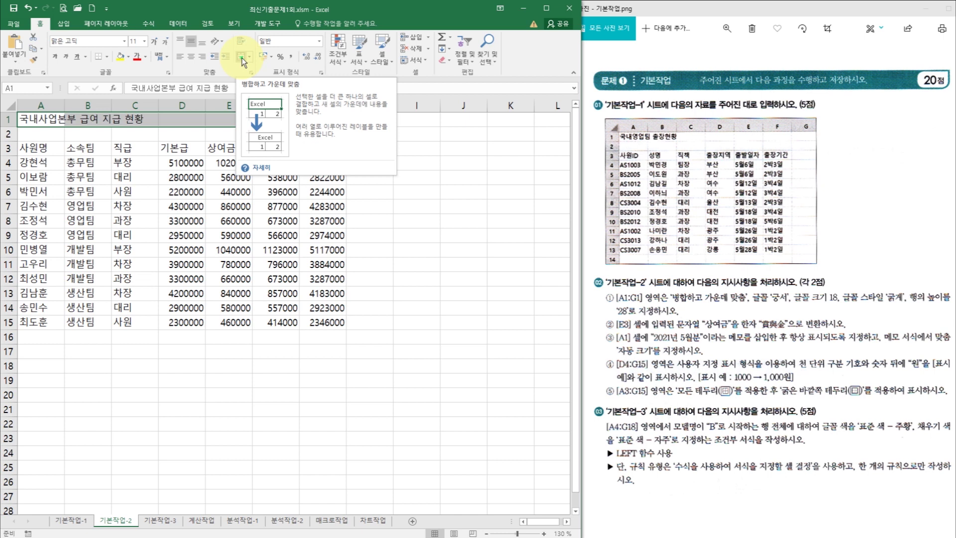
# - Merge and center the title across A1:G1 and format it 궁서, size 18, bold
pyautogui.click(241, 57)
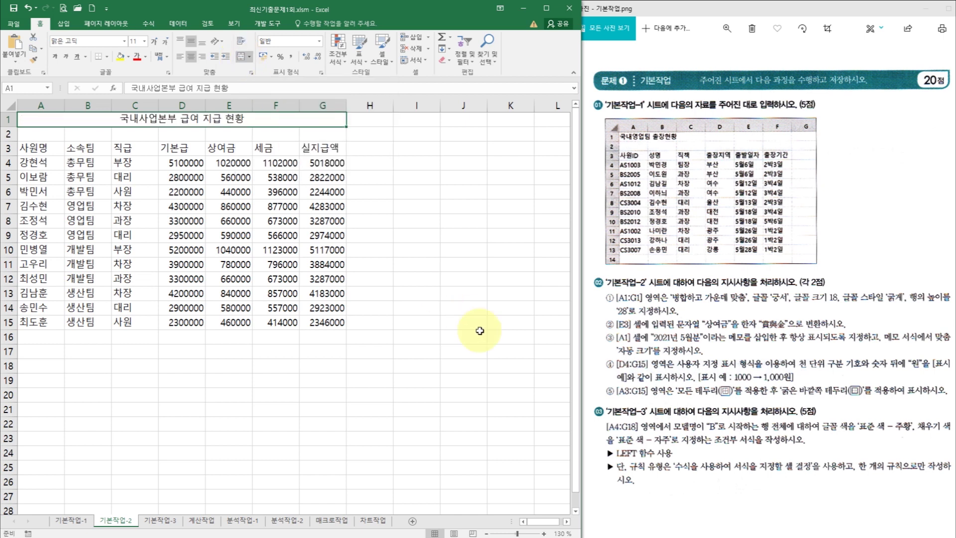
pyautogui.click(544, 533)
pyautogui.click(544, 533)
pyautogui.click(544, 533)
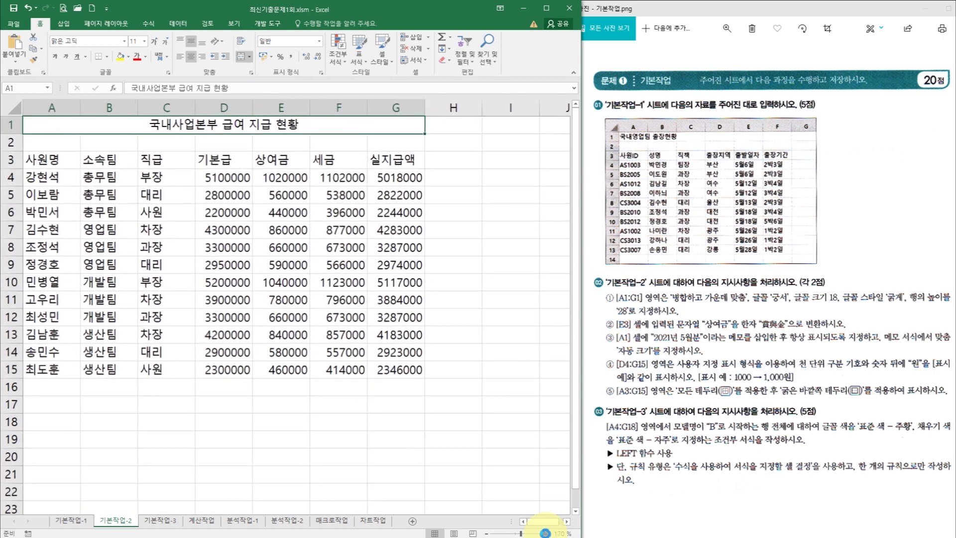
pyautogui.click(543, 534)
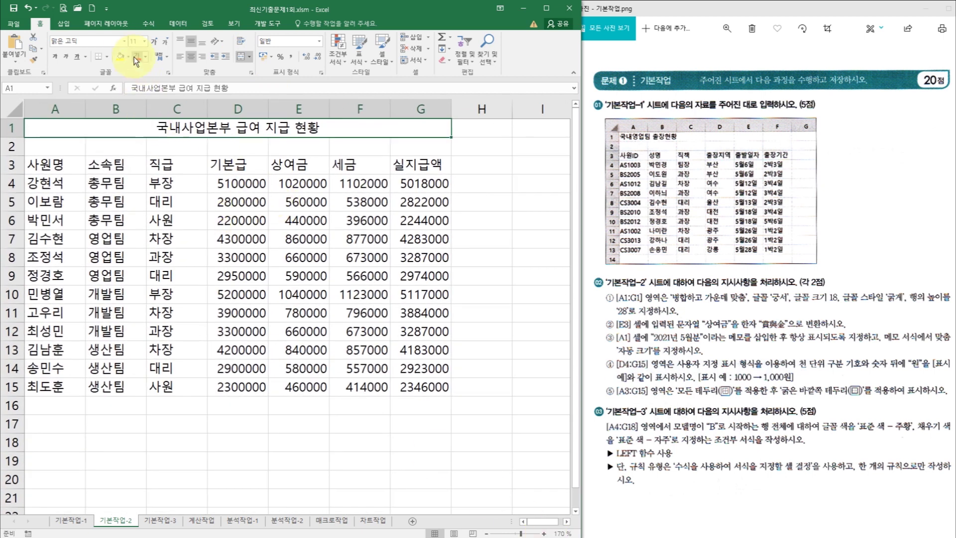
pyautogui.click(124, 41)
pyautogui.scroll(-15, 127, 163)
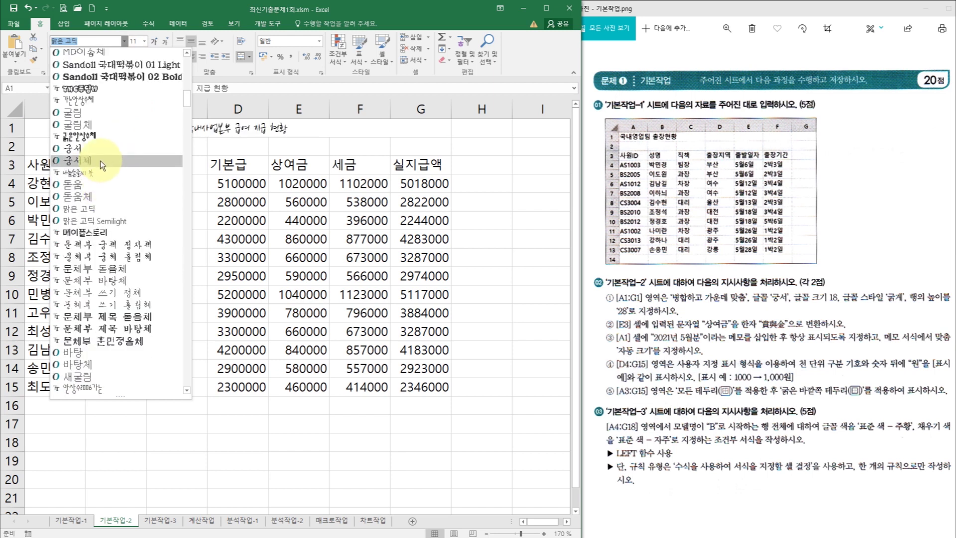
pyautogui.click(101, 149)
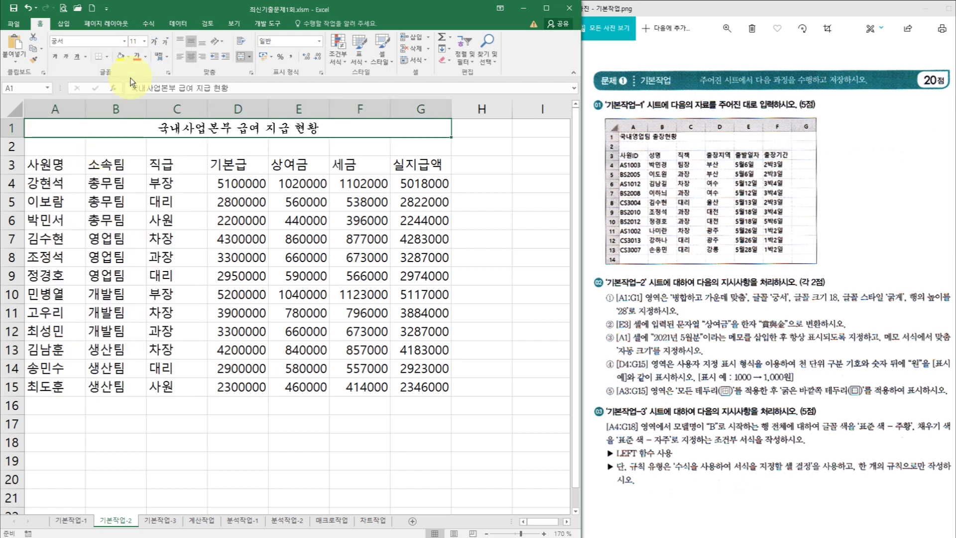
pyautogui.click(144, 41)
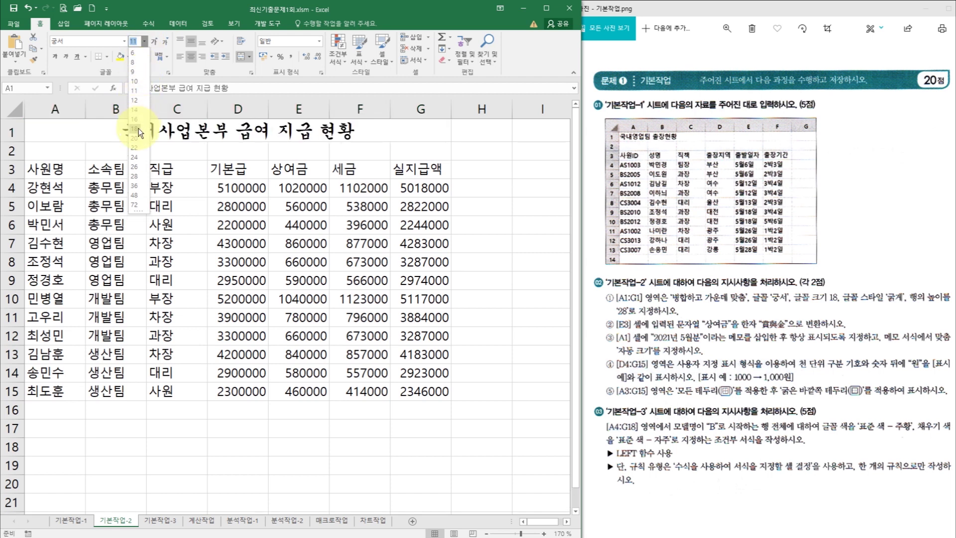
pyautogui.click(135, 128)
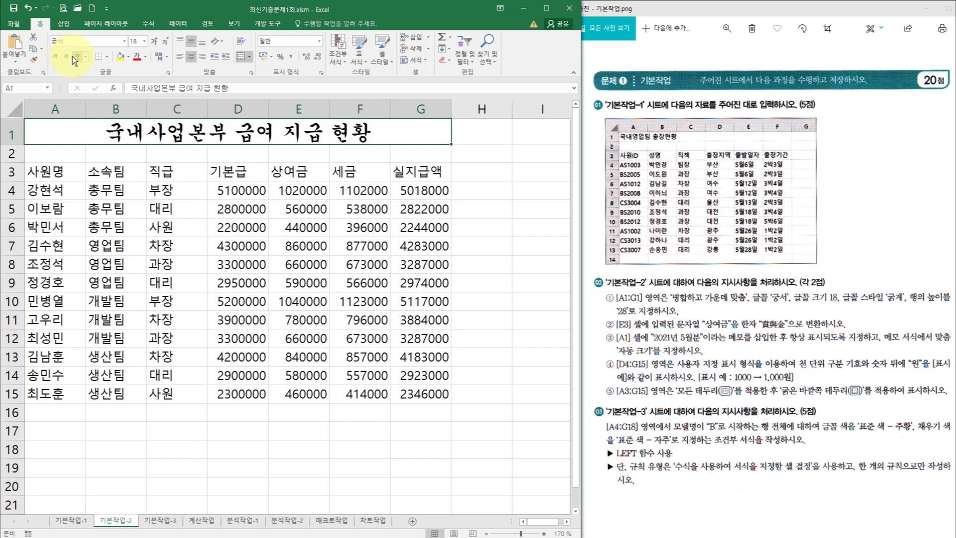
pyautogui.click(55, 57)
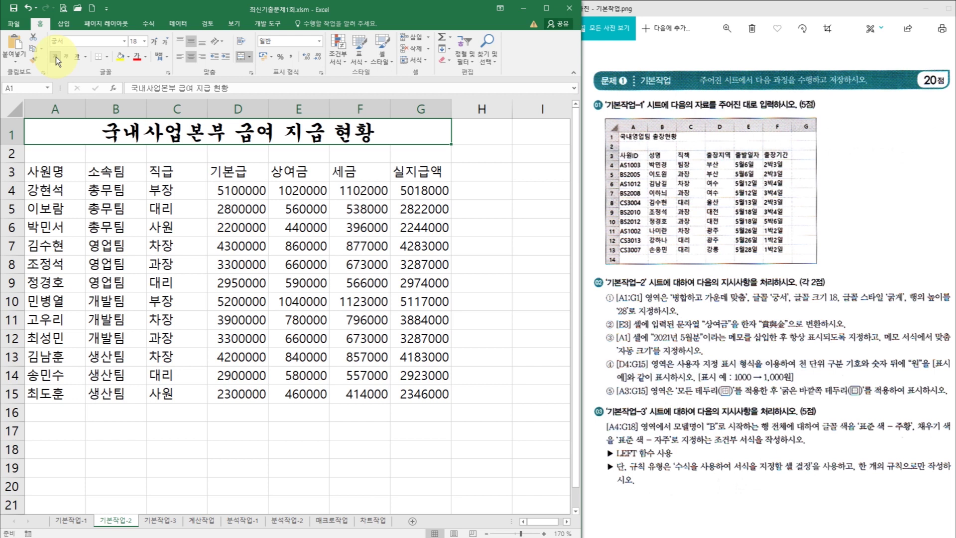
# - Set row 1's height to 28, then start editing the 상여금 header in E3
pyautogui.click(12, 133)
pyautogui.rightClick(14, 136)
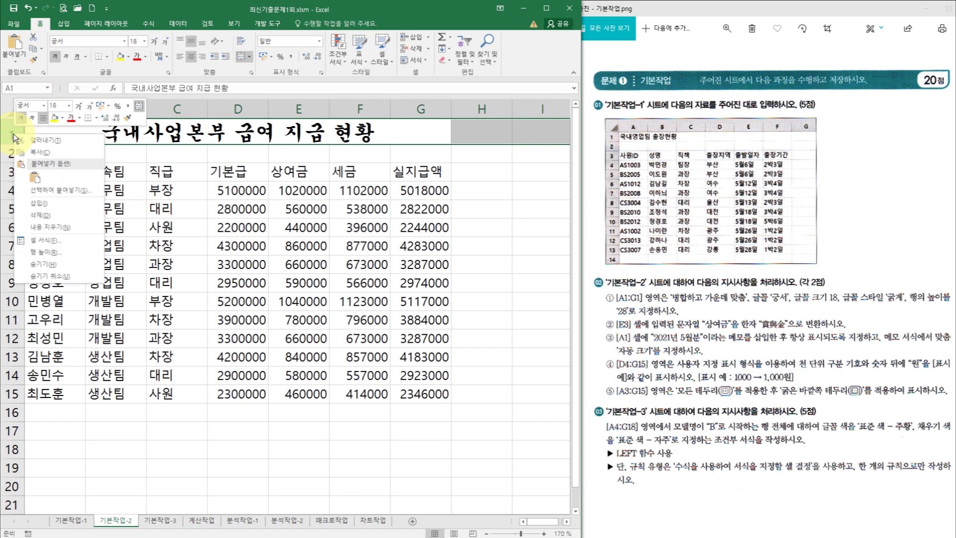
pyautogui.click(68, 253)
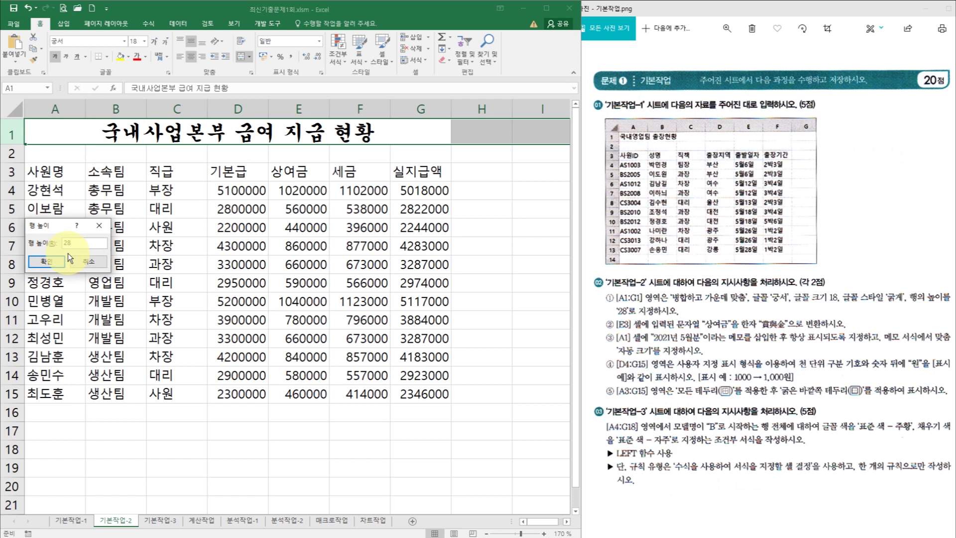
pyautogui.write('28')
pyautogui.click(59, 260)
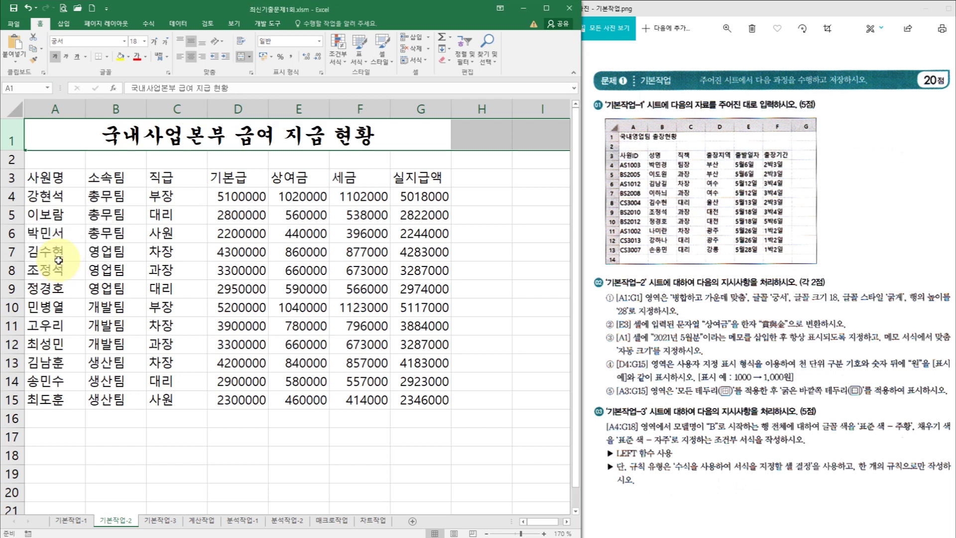
pyautogui.click(161, 264)
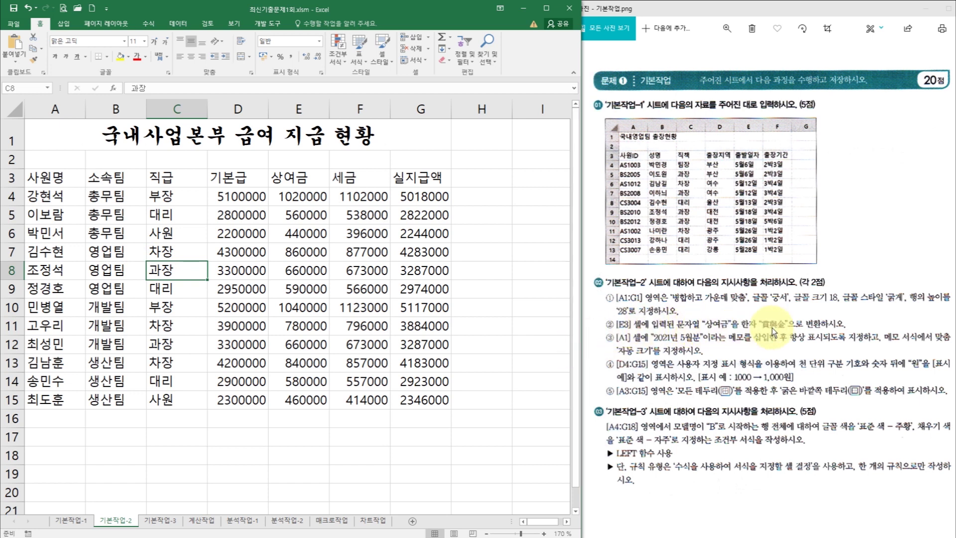
pyautogui.click(295, 179)
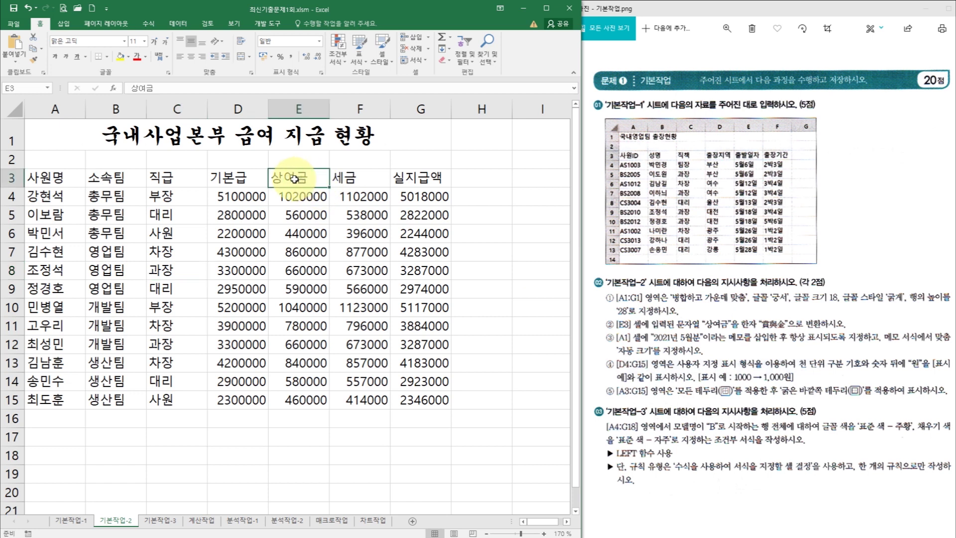
pyautogui.doubleClick(288, 177)
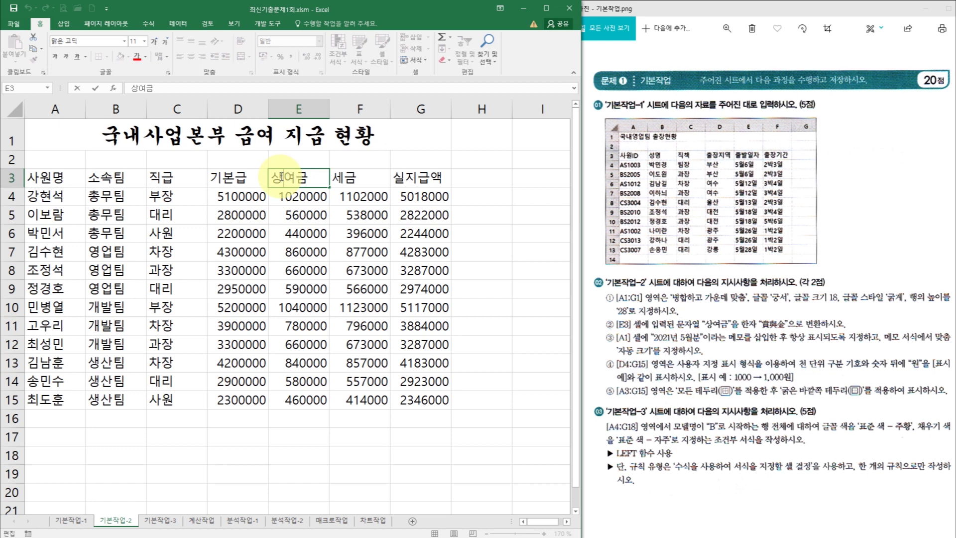
# - Convert the E3 header 상여금 to its hanja form 賞與金 and finish the edit
pyautogui.moveTo(295, 178); pyautogui.dragTo(315, 178)
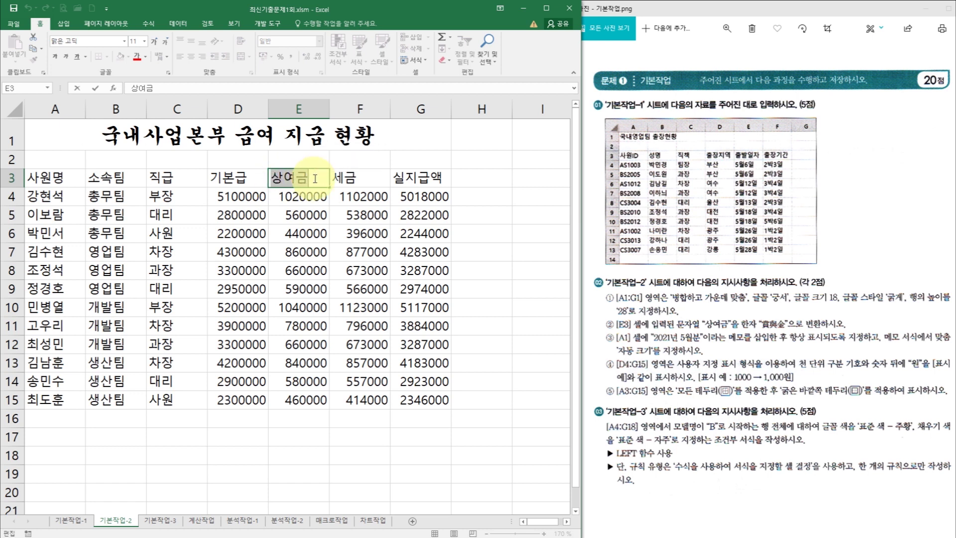
pyautogui.press('Hangul_Hanja')
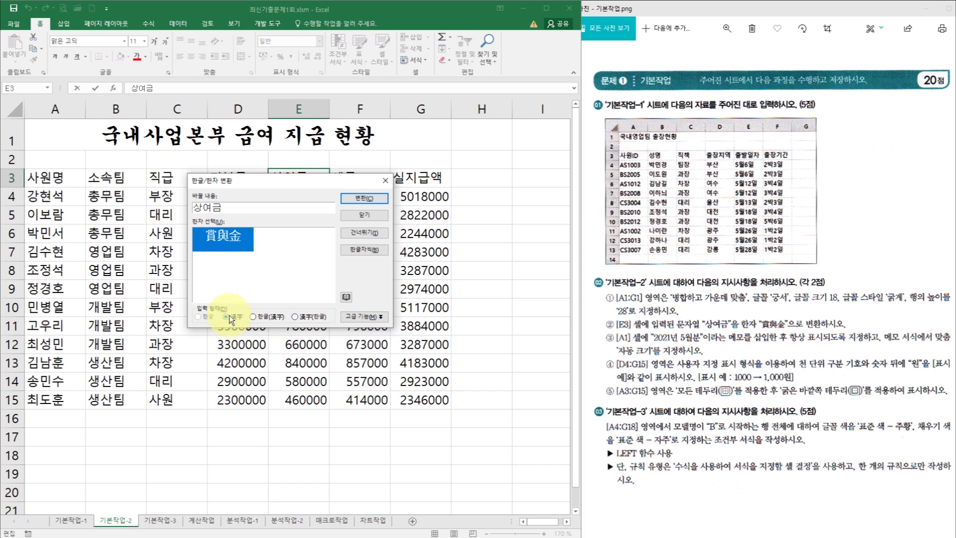
pyautogui.click(363, 198)
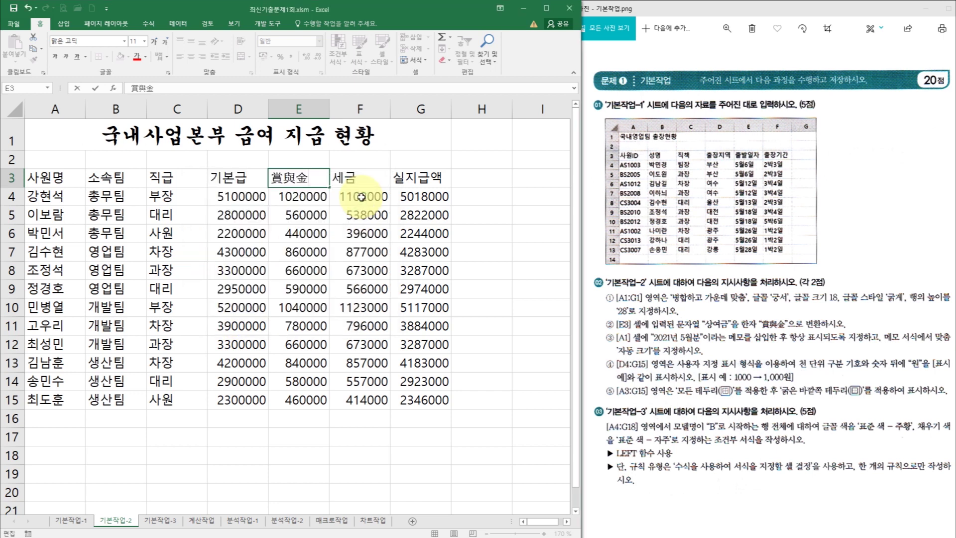
pyautogui.press('Return')
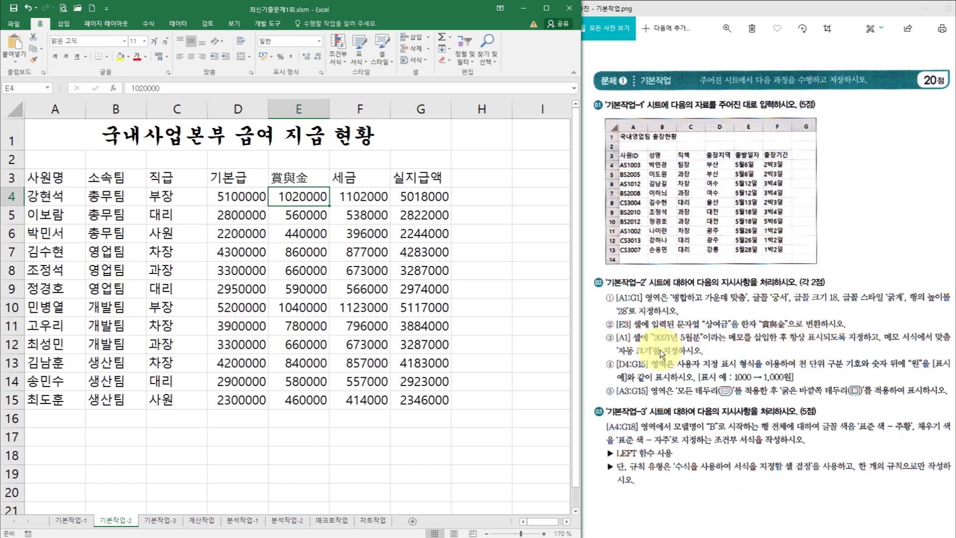
# - Add a comment to A1 reading 2021년 5월분, replacing the default author text
pyautogui.click(96, 133)
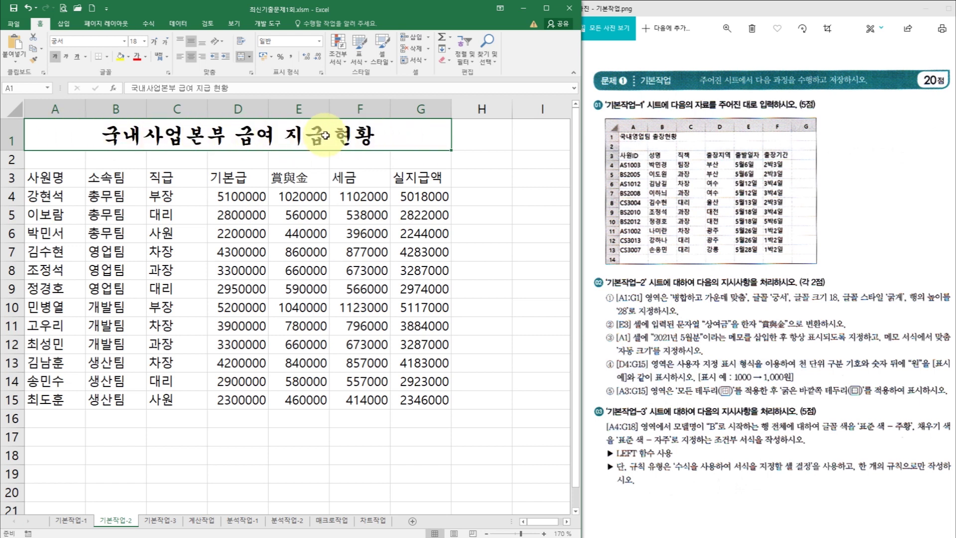
pyautogui.rightClick(384, 136)
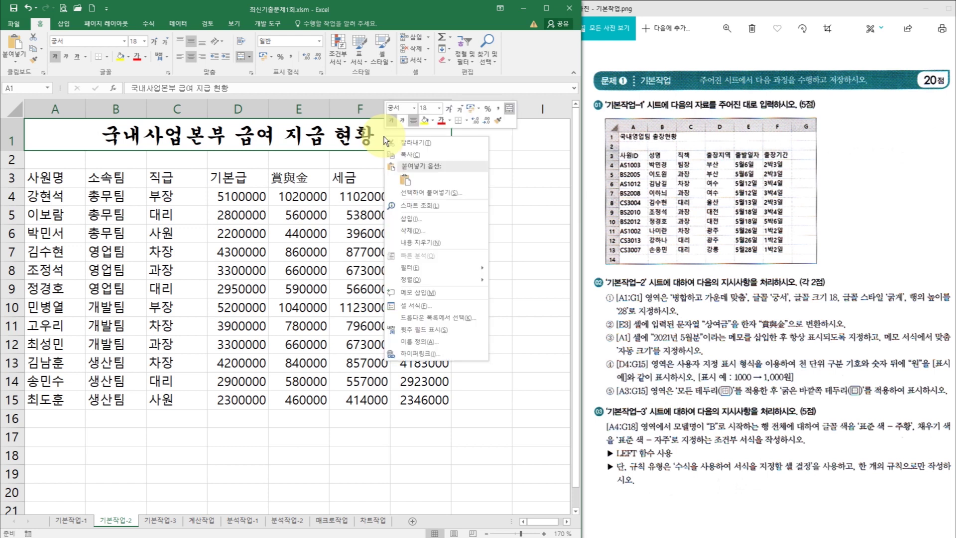
pyautogui.click(431, 294)
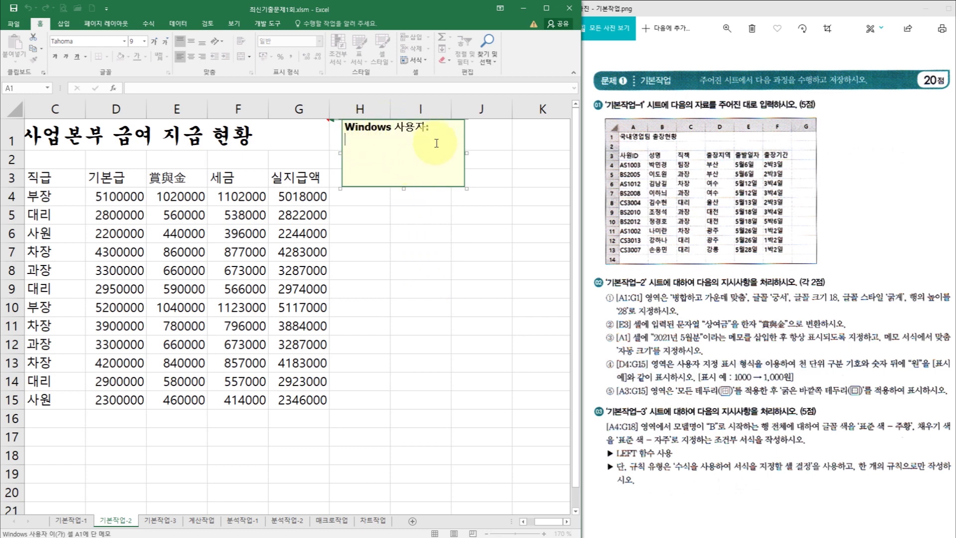
pyautogui.moveTo(429, 128); pyautogui.dragTo(342, 130)
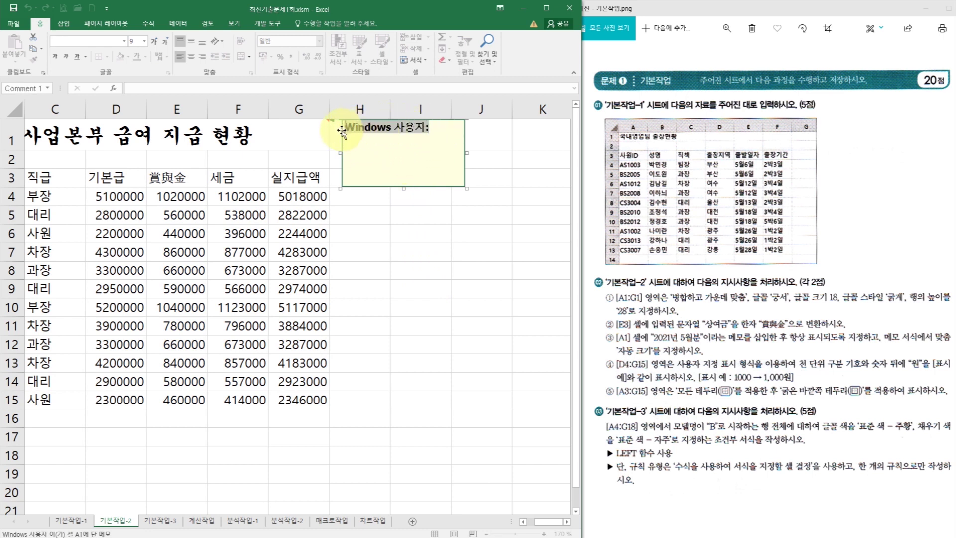
pyautogui.press('BackSpace')
pyautogui.write('20')
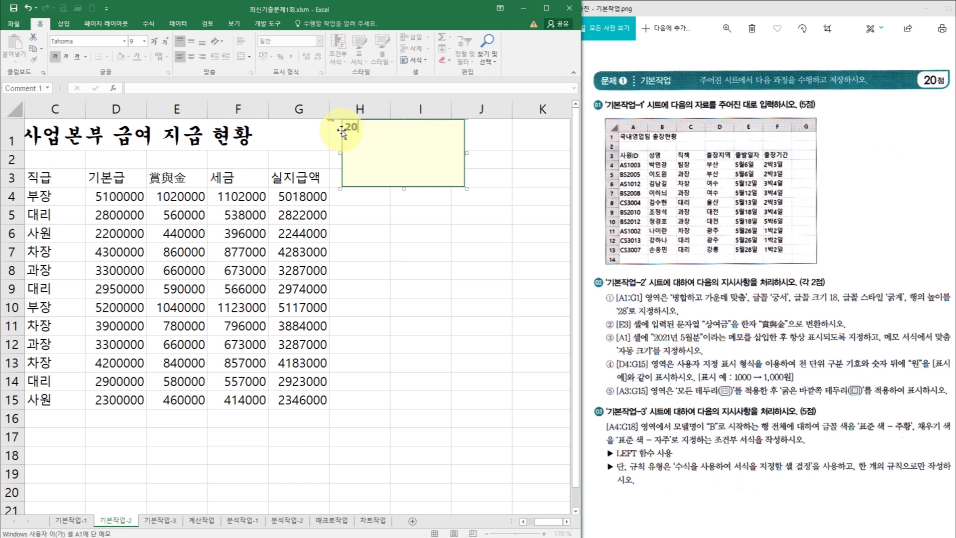
pyautogui.write('21년 5월분')
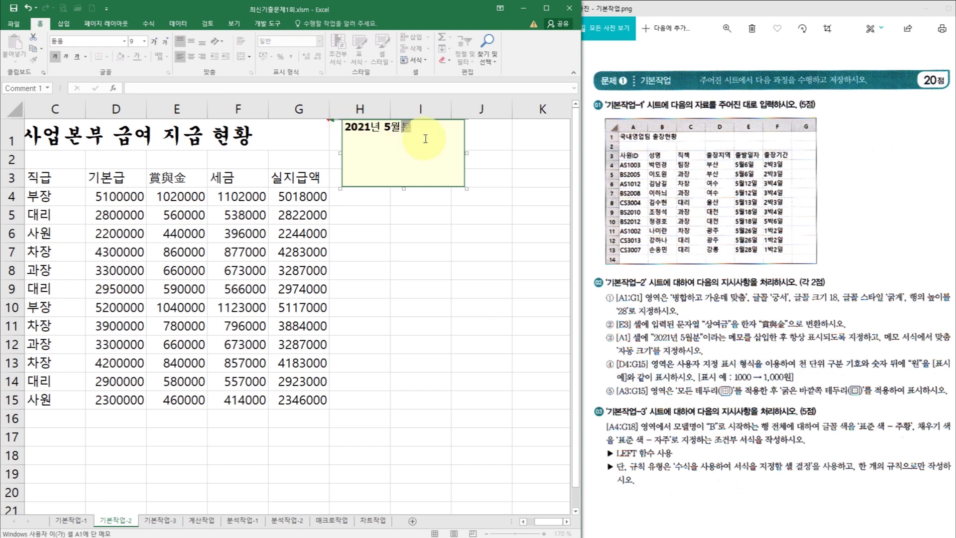
pyautogui.click(402, 241)
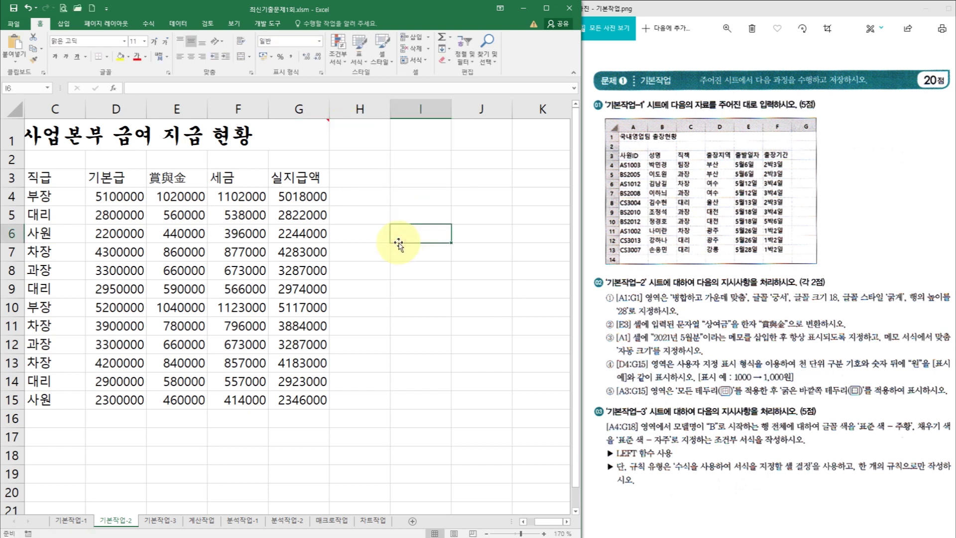
# - Make the A1 comment always visible and turn on 자동 크기 in its 맞춤 settings
pyautogui.rightClick(273, 135)
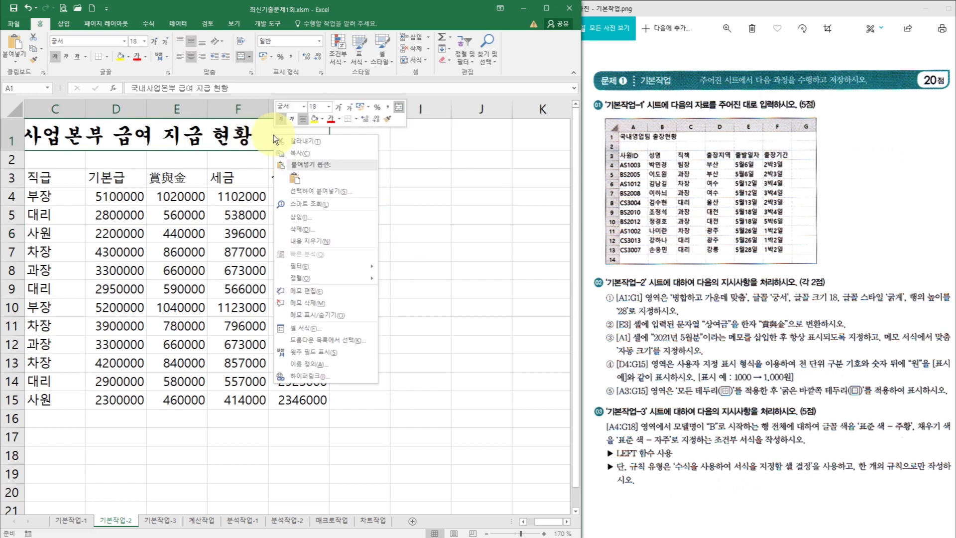
pyautogui.click(324, 314)
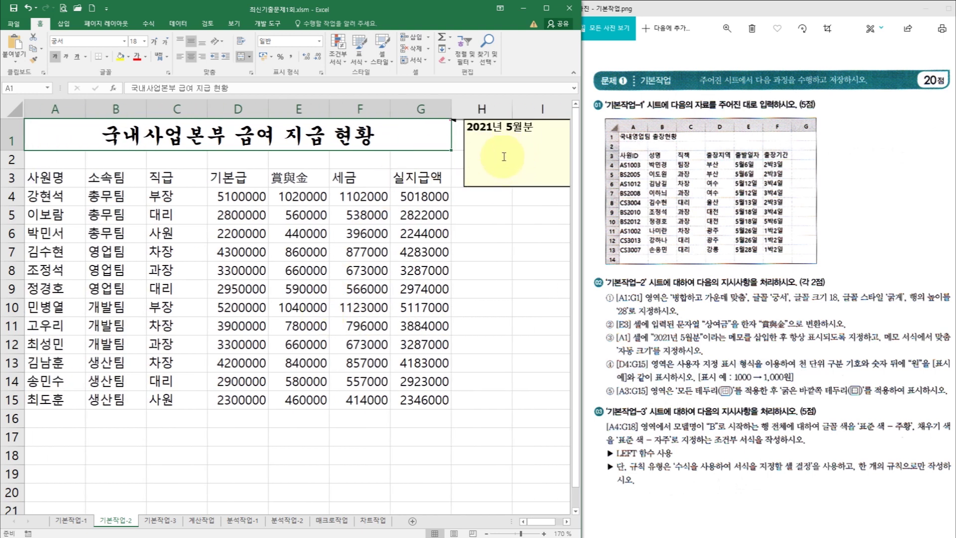
pyautogui.click(499, 151)
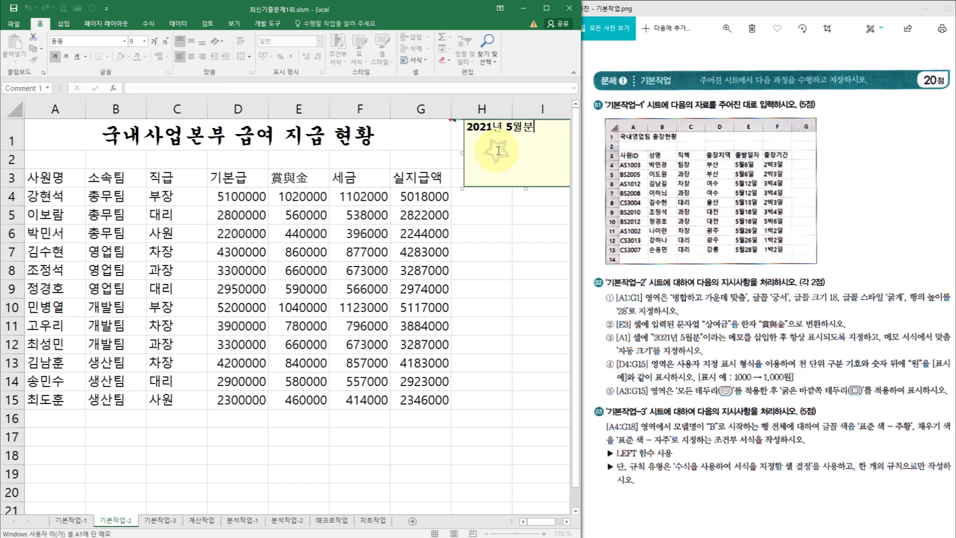
pyautogui.rightClick(489, 187)
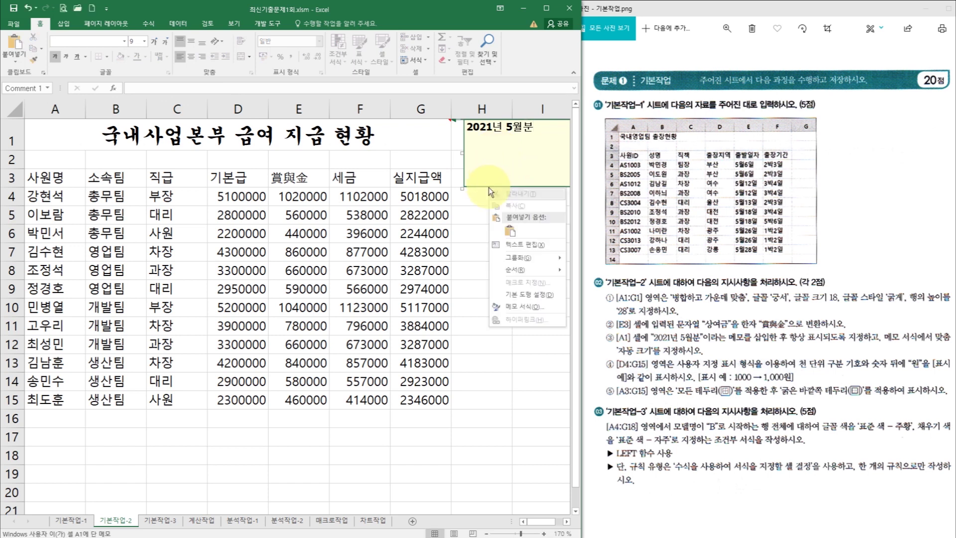
pyautogui.click(524, 308)
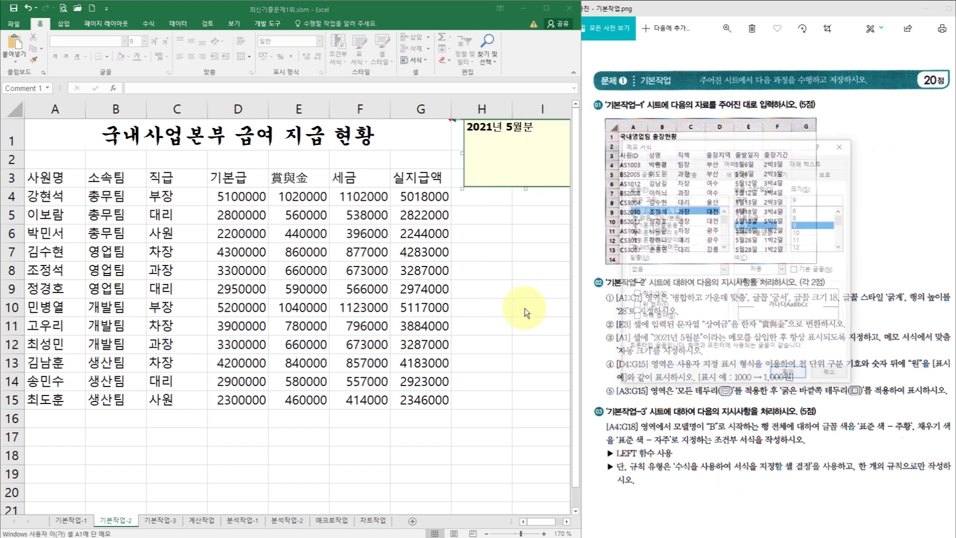
pyautogui.click(690, 173)
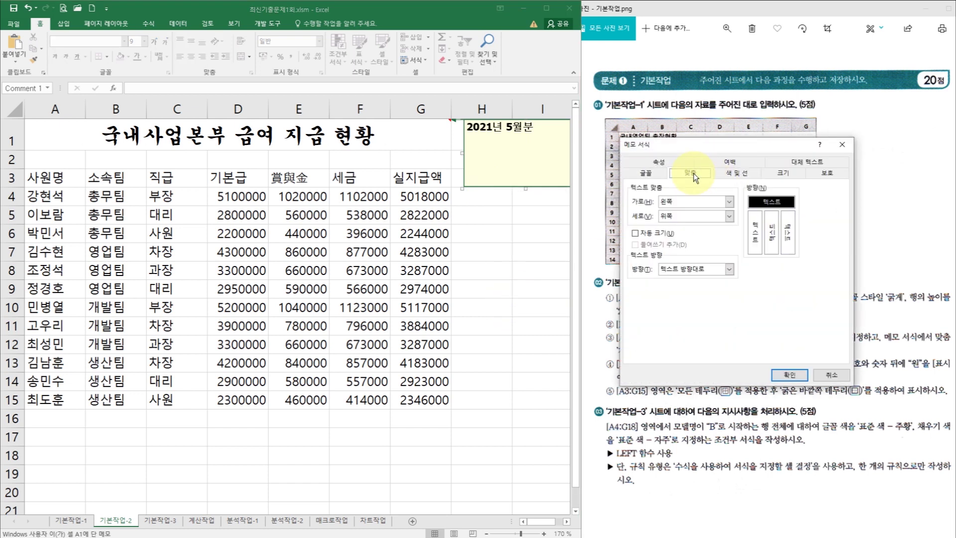
pyautogui.click(655, 236)
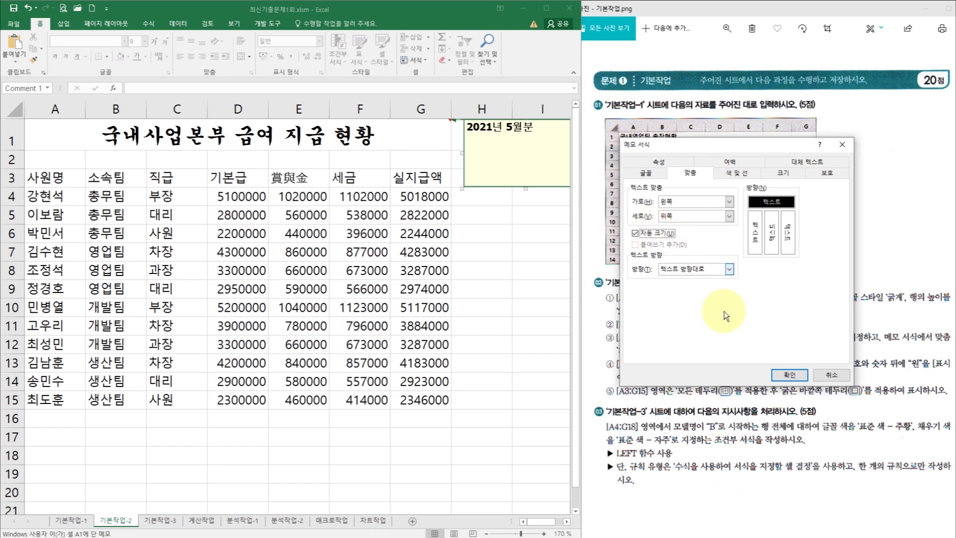
pyautogui.click(783, 381)
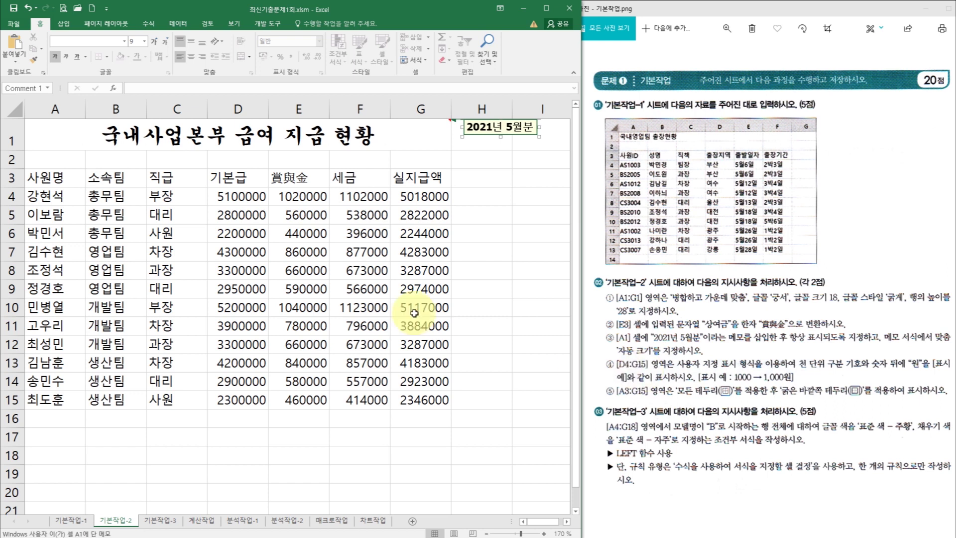
# - Apply the custom number format #,##0"원" to the amounts in D4:G15
pyautogui.click(233, 195)
pyautogui.moveTo(233, 193); pyautogui.dragTo(411, 400)
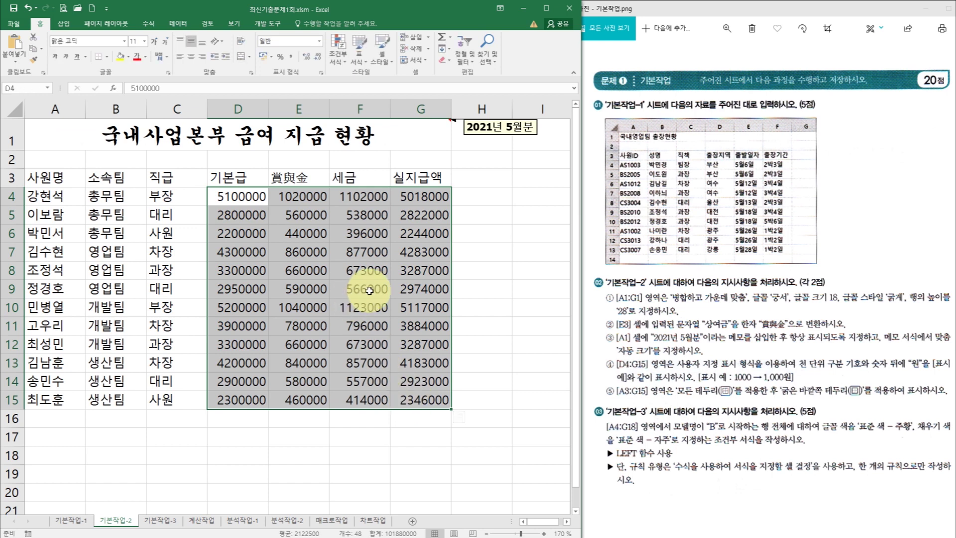
pyautogui.rightClick(327, 217)
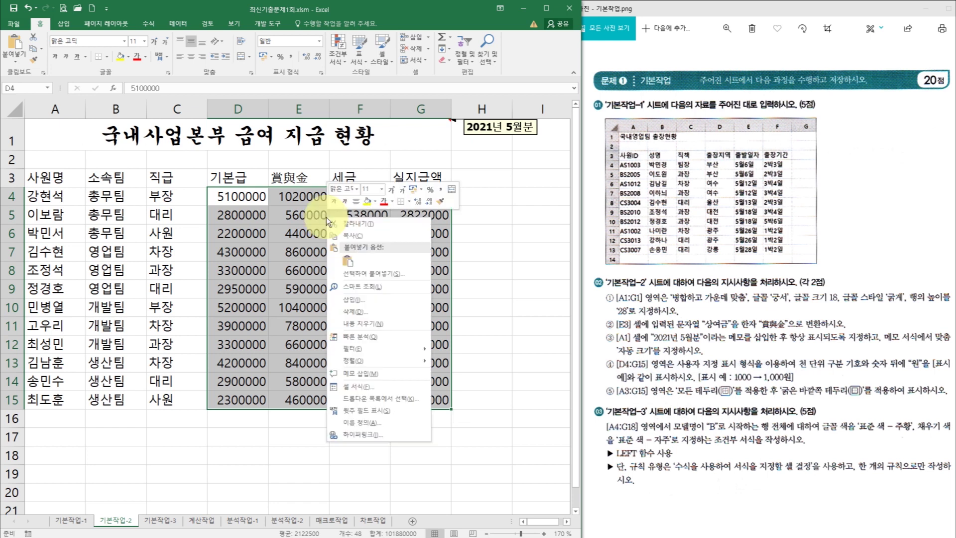
pyautogui.click(378, 389)
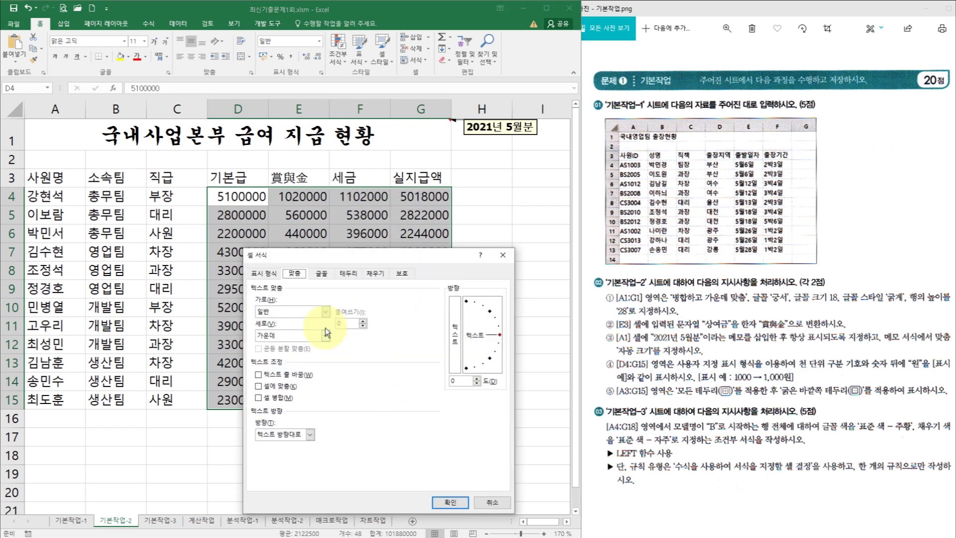
pyautogui.click(264, 273)
pyautogui.click(269, 381)
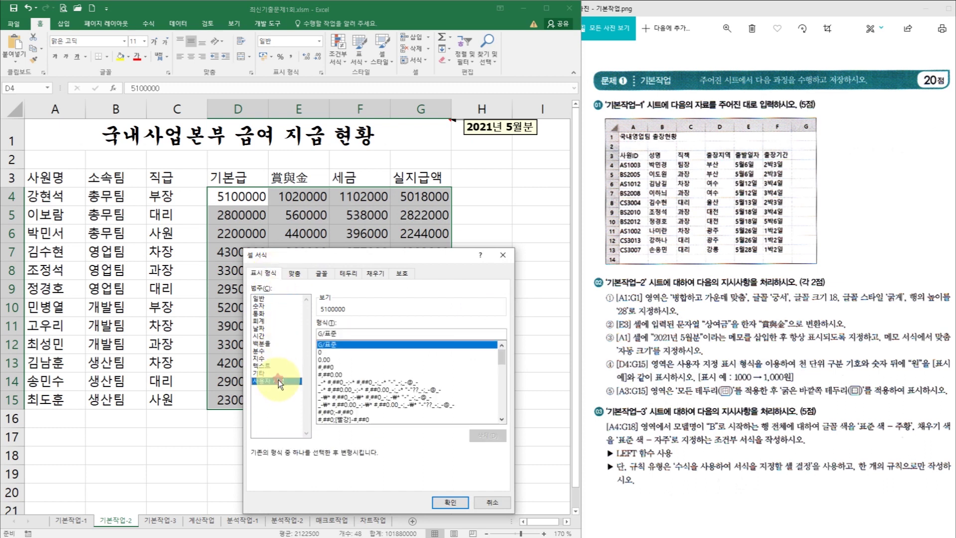
pyautogui.click(331, 367)
pyautogui.click(342, 334)
pyautogui.write('"')
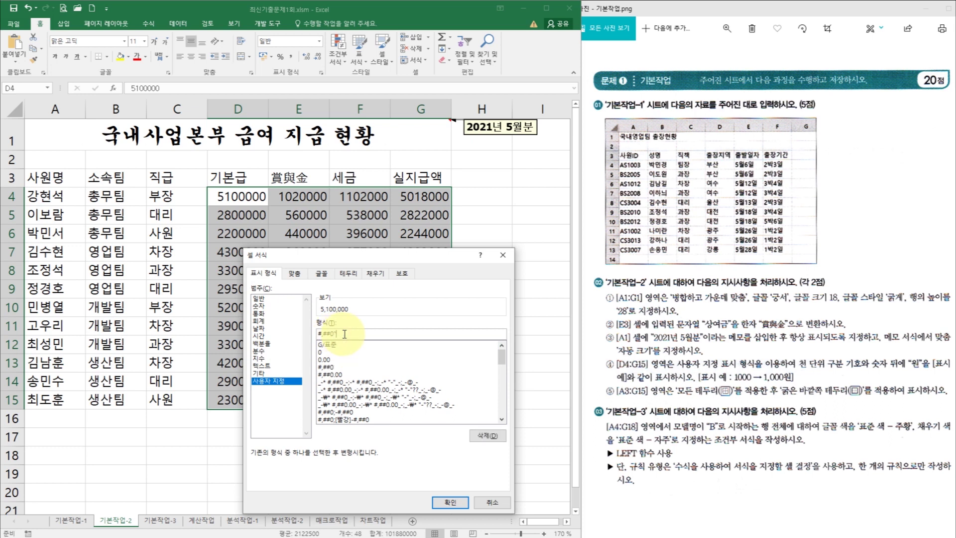
pyautogui.write('원"')
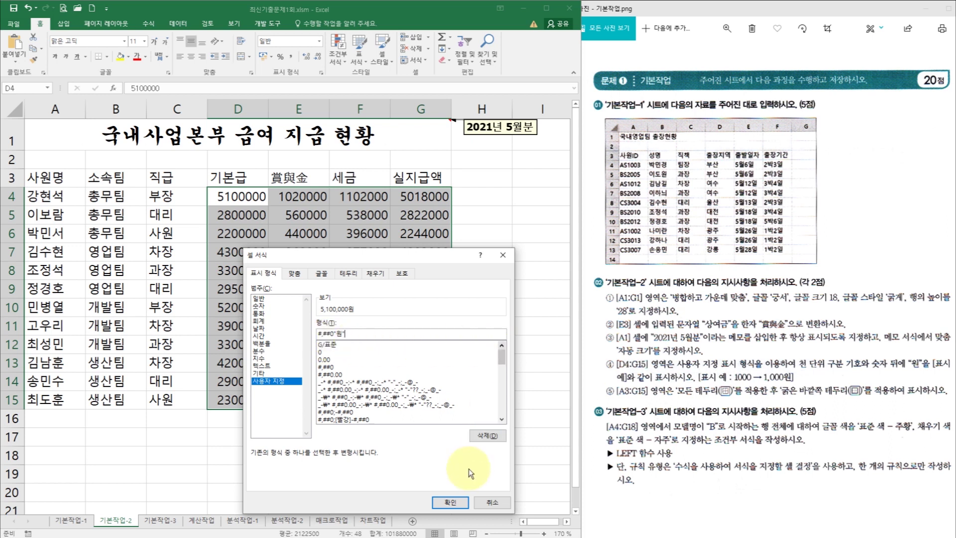
pyautogui.click(459, 504)
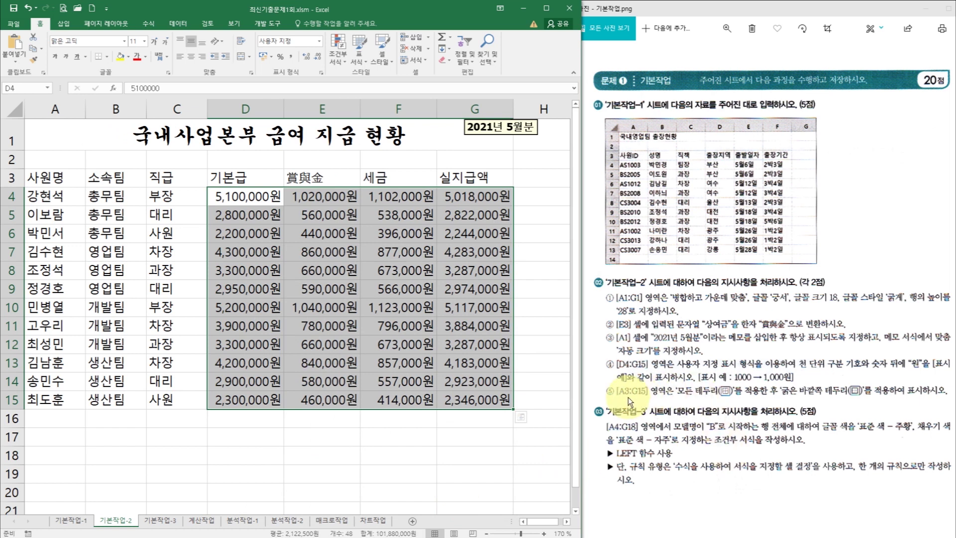
# - Apply 모든 테두리 and 굵은 바깥쪽 테두리 to A3:G15, then go to the 기본작업-3 sheet
pyautogui.click(58, 178)
pyautogui.moveTo(58, 178); pyautogui.dragTo(501, 402)
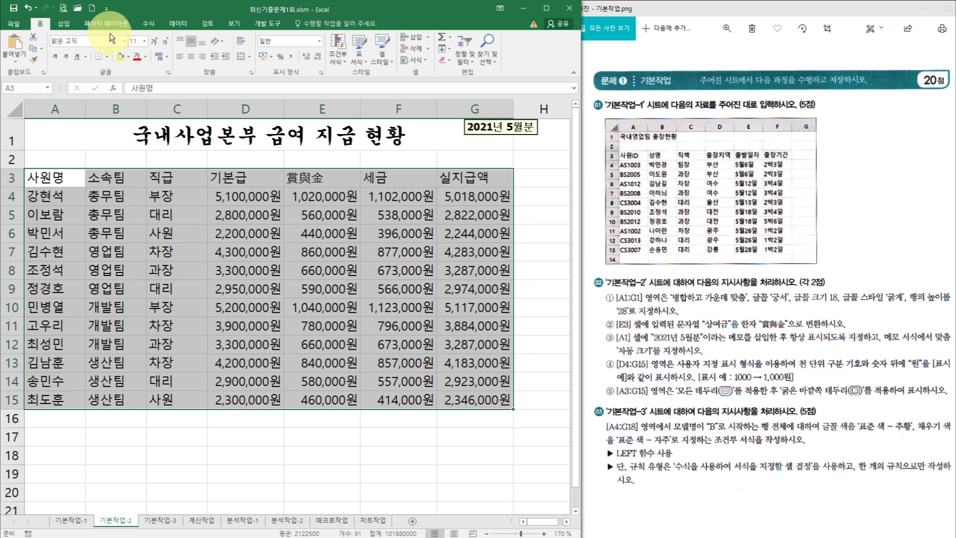
pyautogui.click(109, 60)
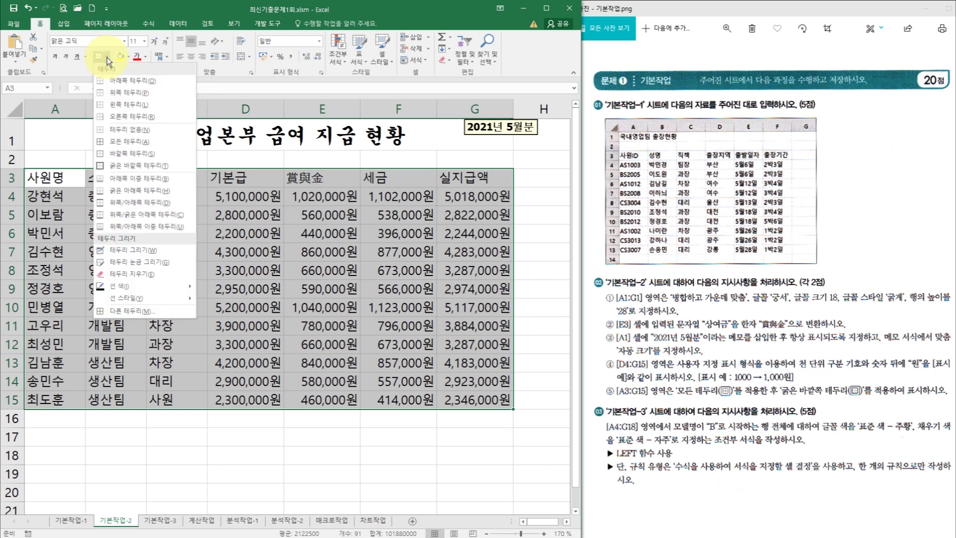
pyautogui.click(119, 141)
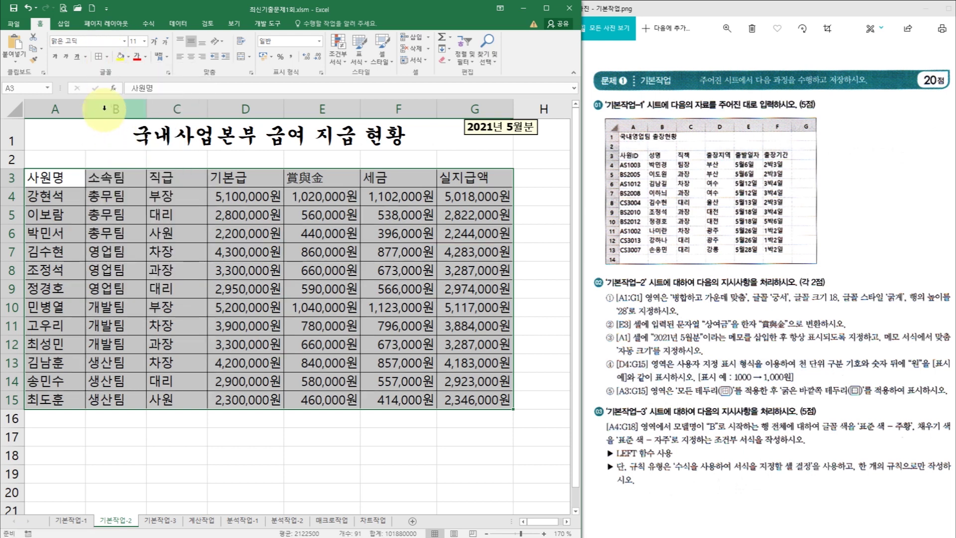
pyautogui.click(106, 57)
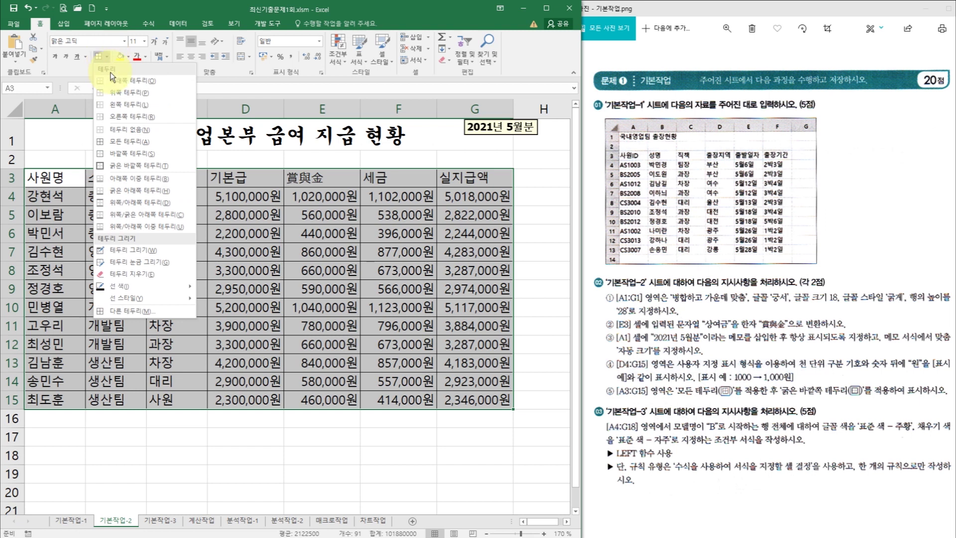
pyautogui.click(115, 164)
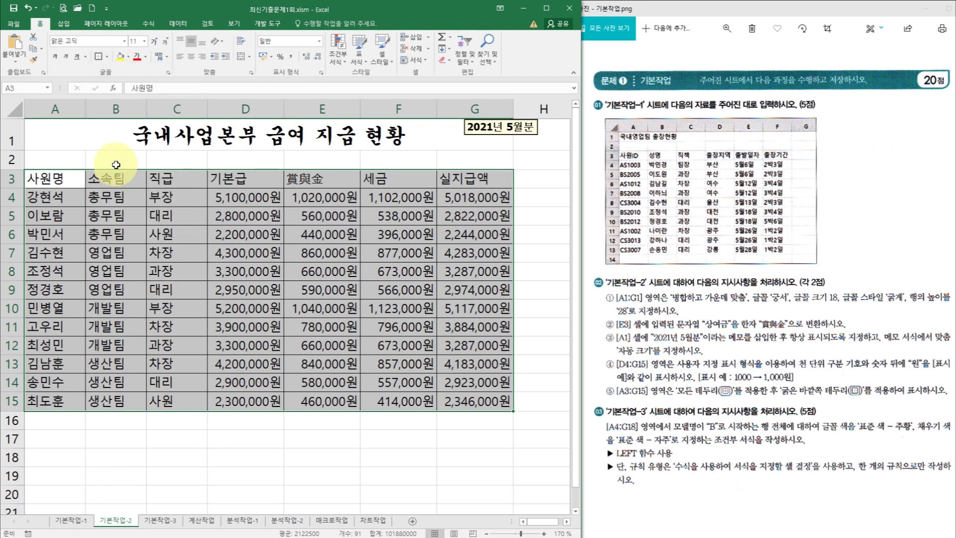
pyautogui.click(289, 308)
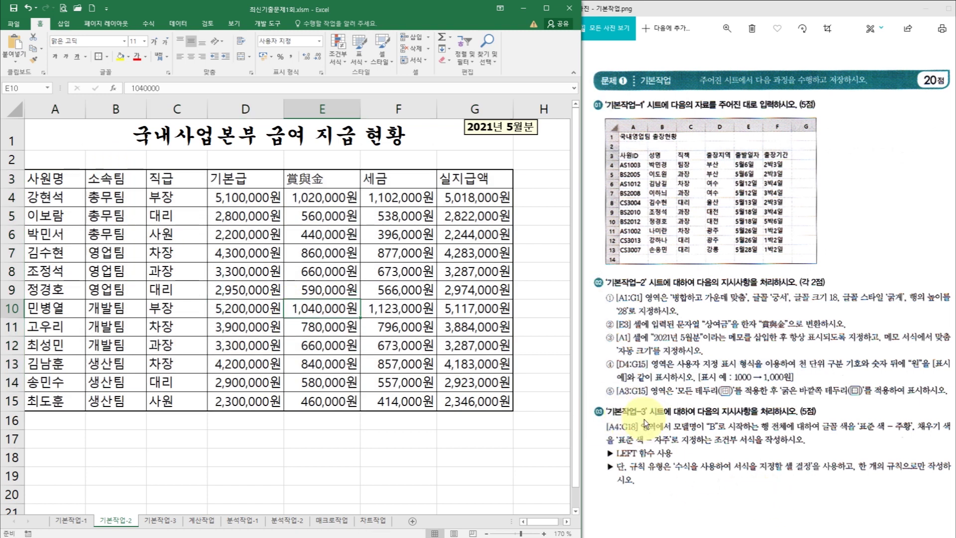
pyautogui.click(161, 520)
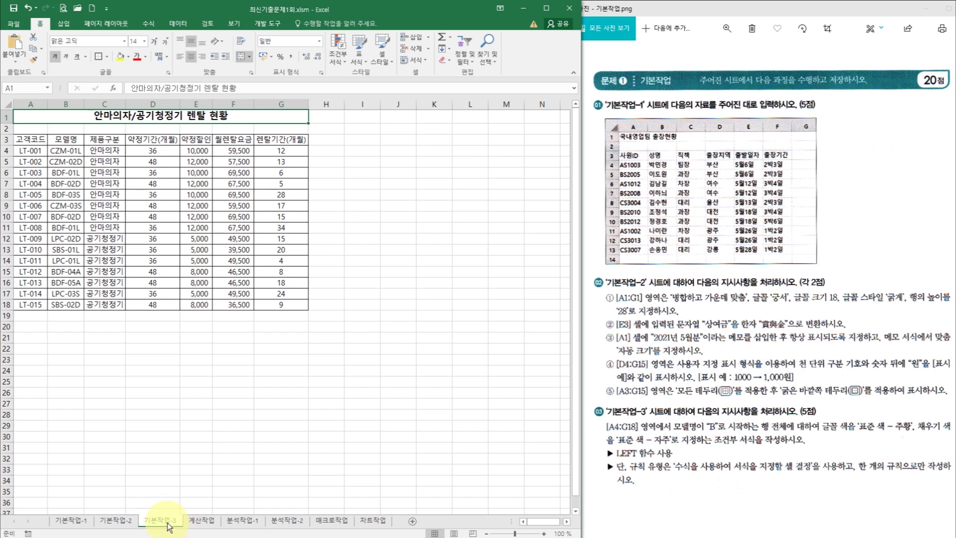
# - Zoom the 기본작업-3 sheet to 130% and select the rental data rows A4:G18
pyautogui.click(544, 533)
pyautogui.click(543, 533)
pyautogui.click(543, 533)
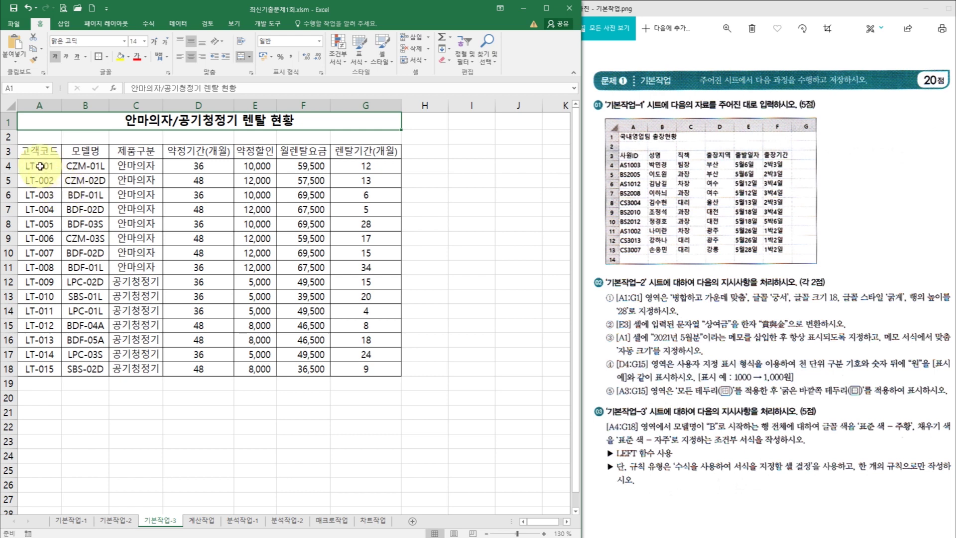
pyautogui.moveTo(40, 166); pyautogui.dragTo(368, 370)
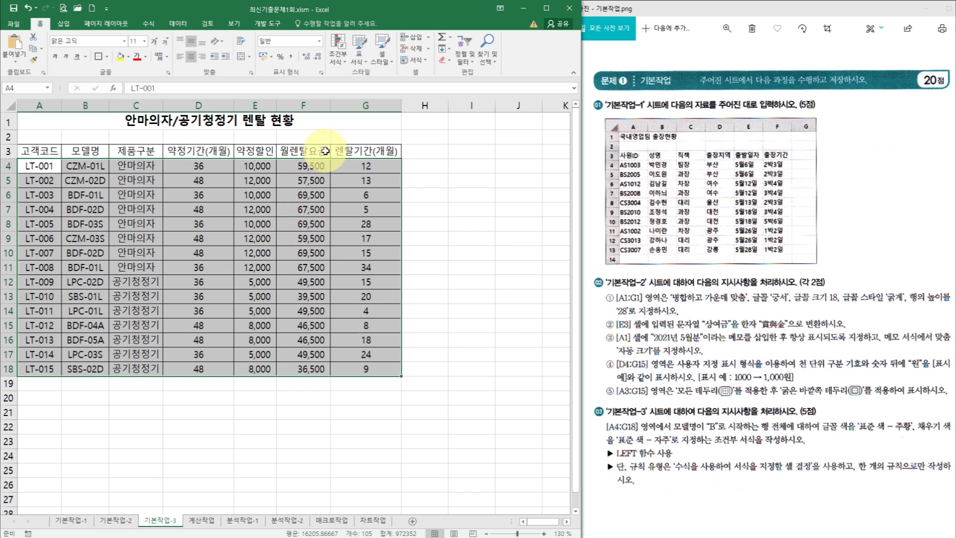
# - Start a new formula-based conditional formatting rule for A4:G18
pyautogui.click(340, 47)
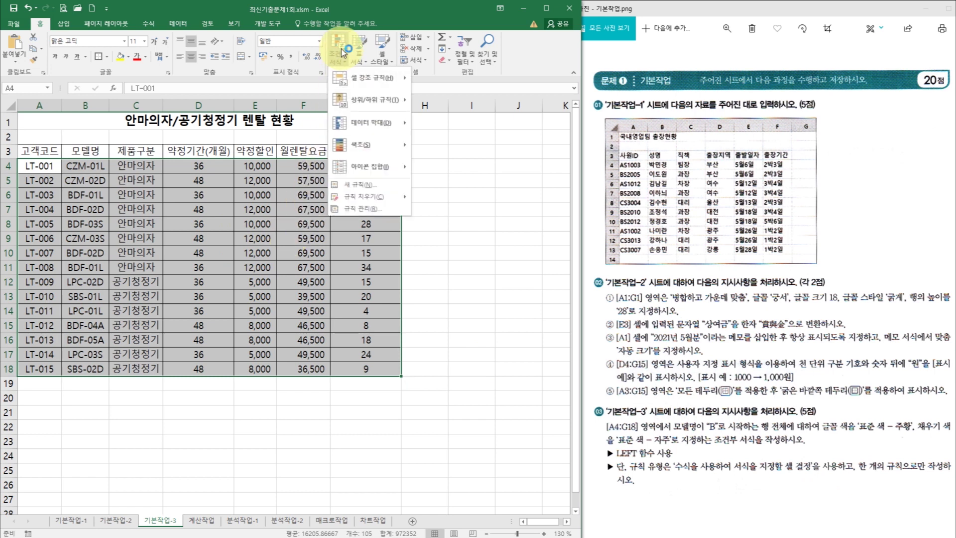
pyautogui.click(362, 187)
pyautogui.moveTo(692, 180); pyautogui.dragTo(343, 97)
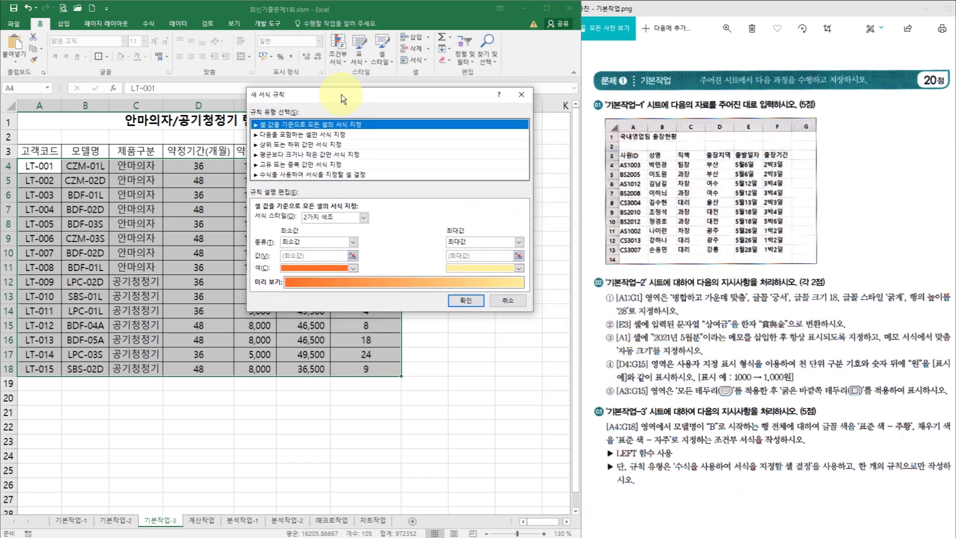
pyautogui.click(307, 175)
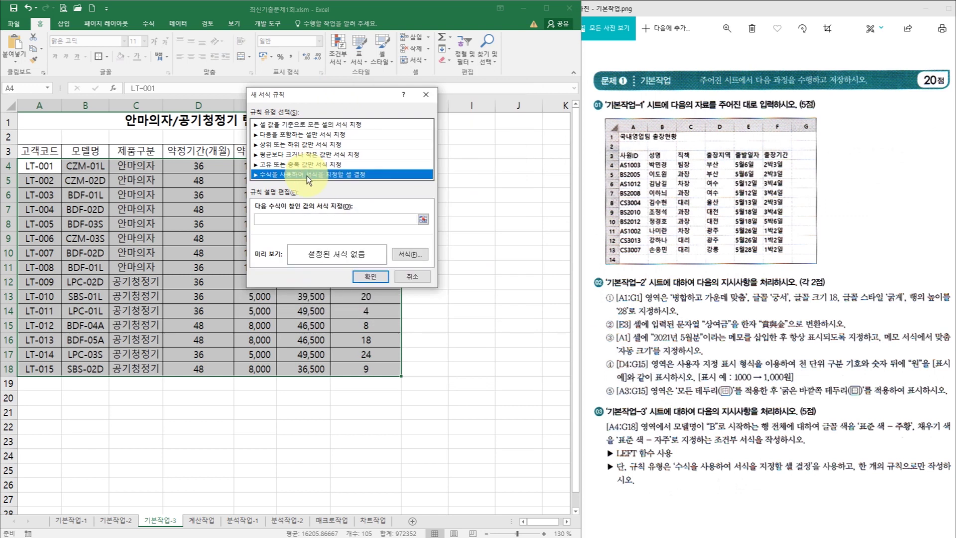
pyautogui.click(285, 219)
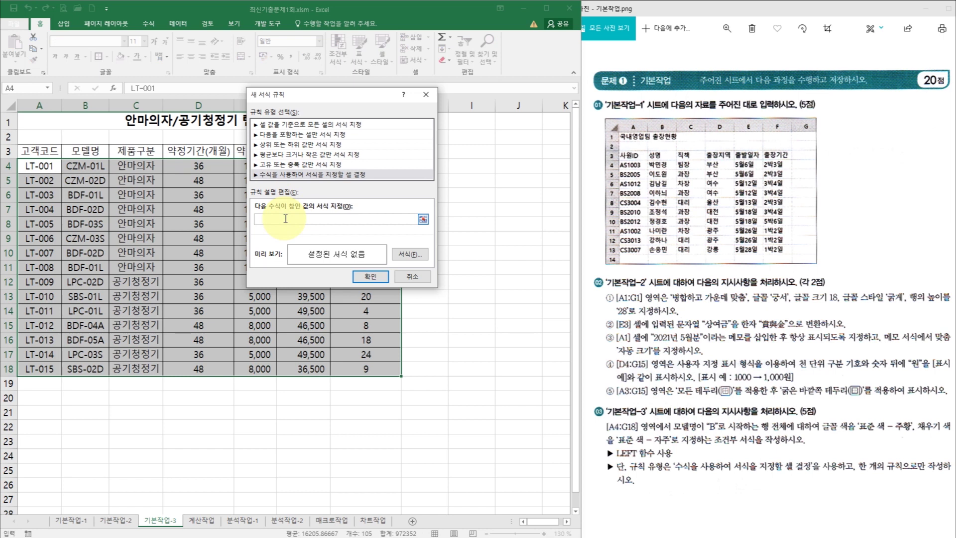
# - Enter the rule formula =left($B4,1)="B" with an absolute column reference
pyautogui.write('=left(')
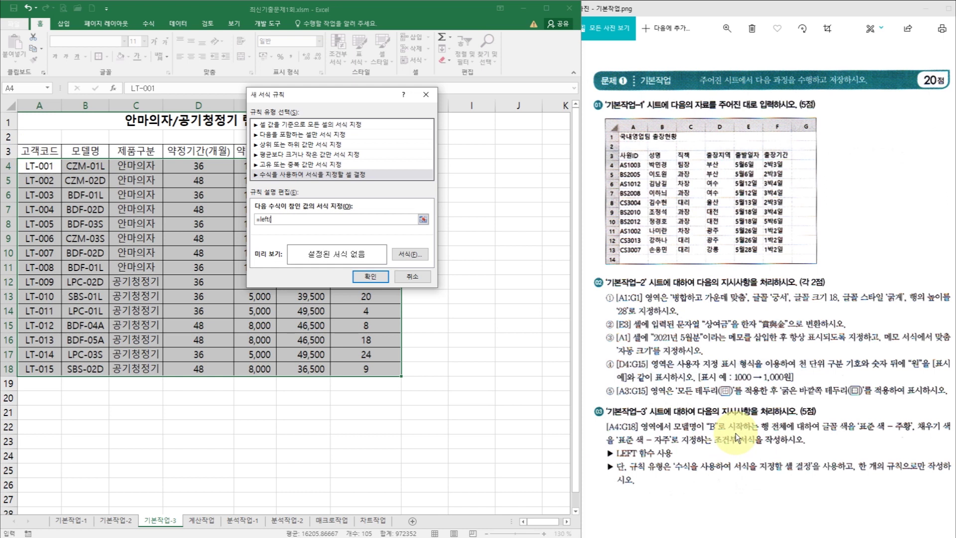
pyautogui.click(90, 167)
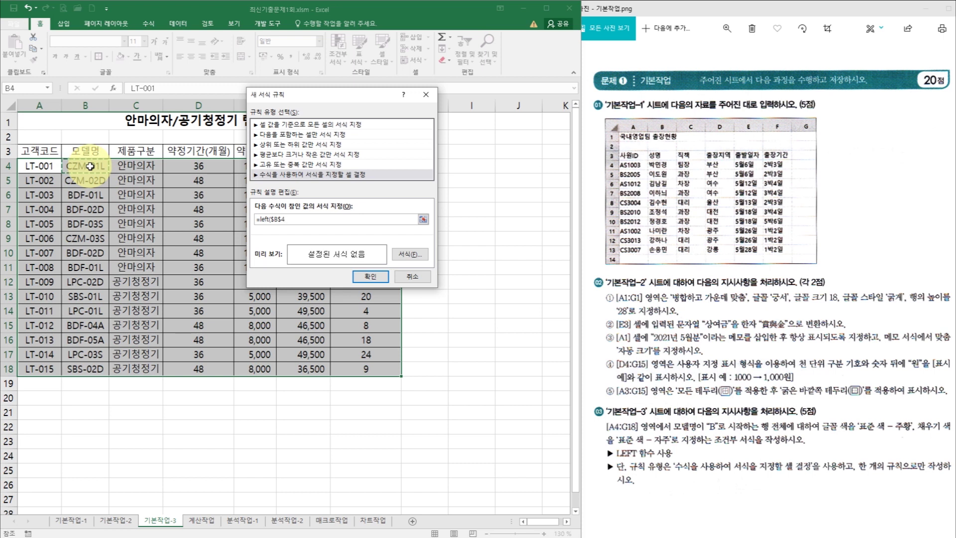
pyautogui.click(282, 221)
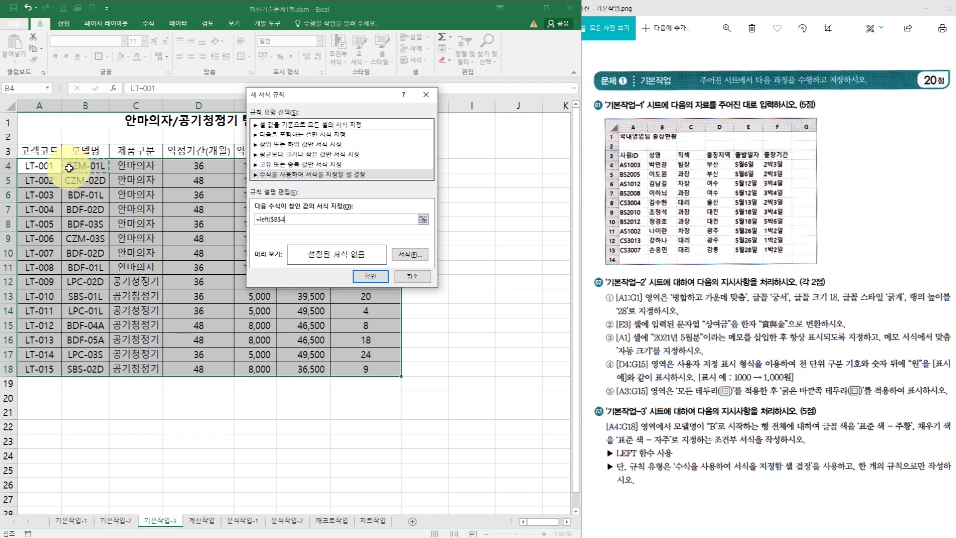
pyautogui.press('F4')
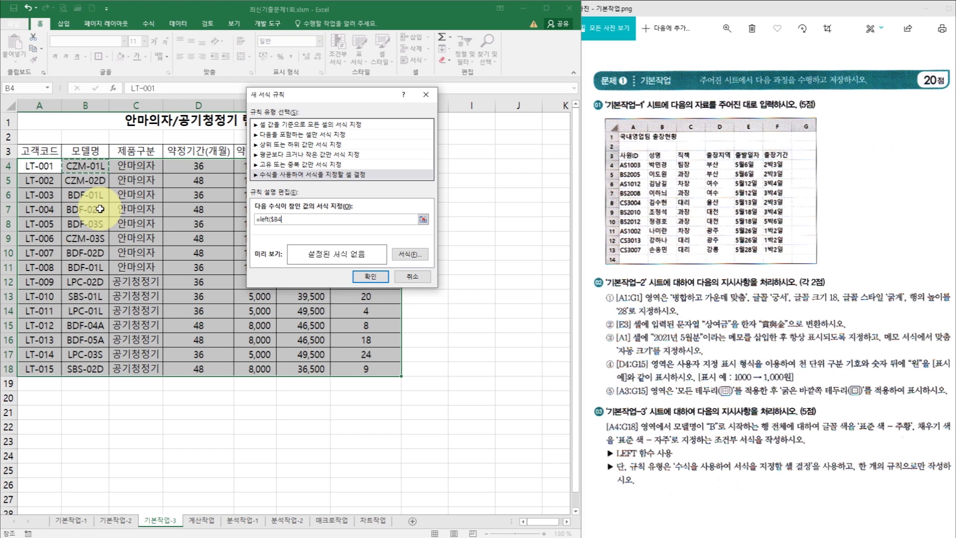
pyautogui.click(291, 219)
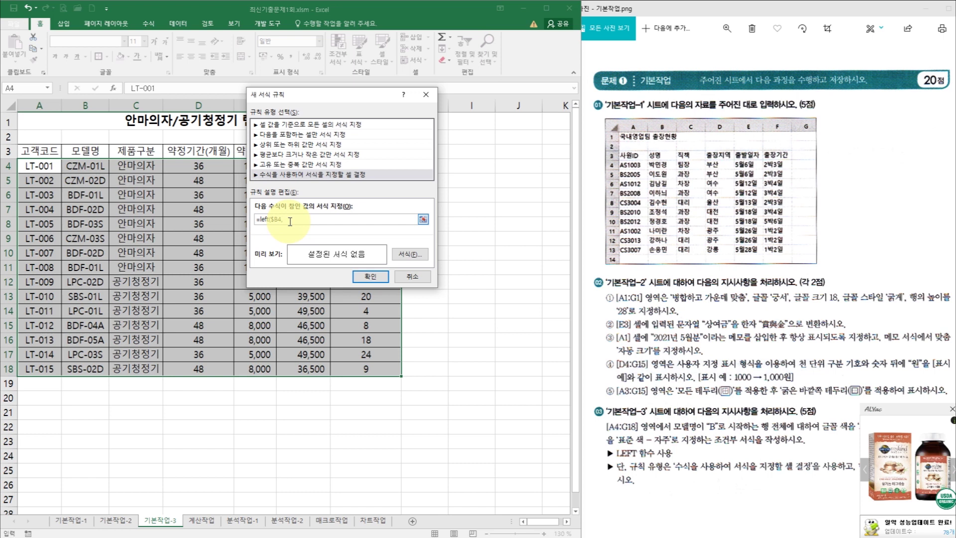
pyautogui.write(',1')
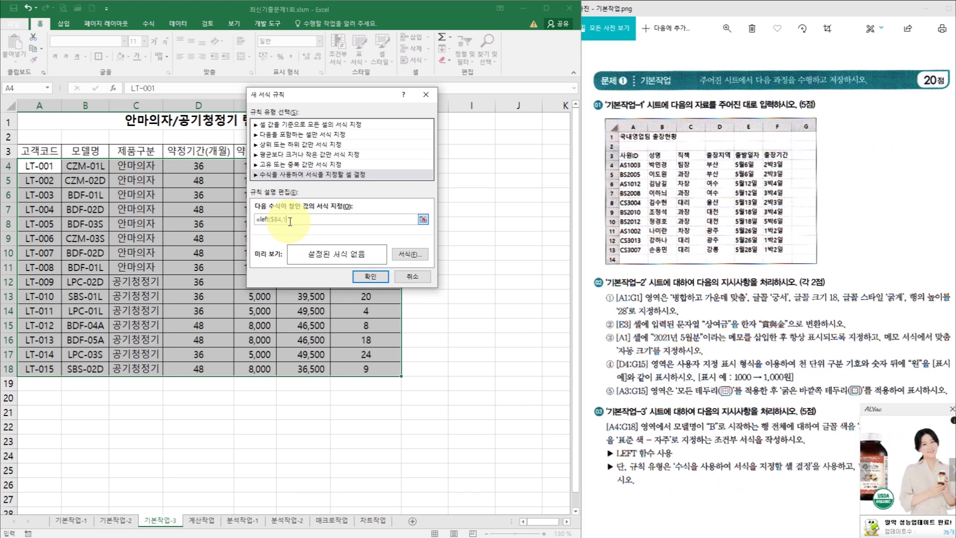
pyautogui.click(716, 339)
pyautogui.click(298, 223)
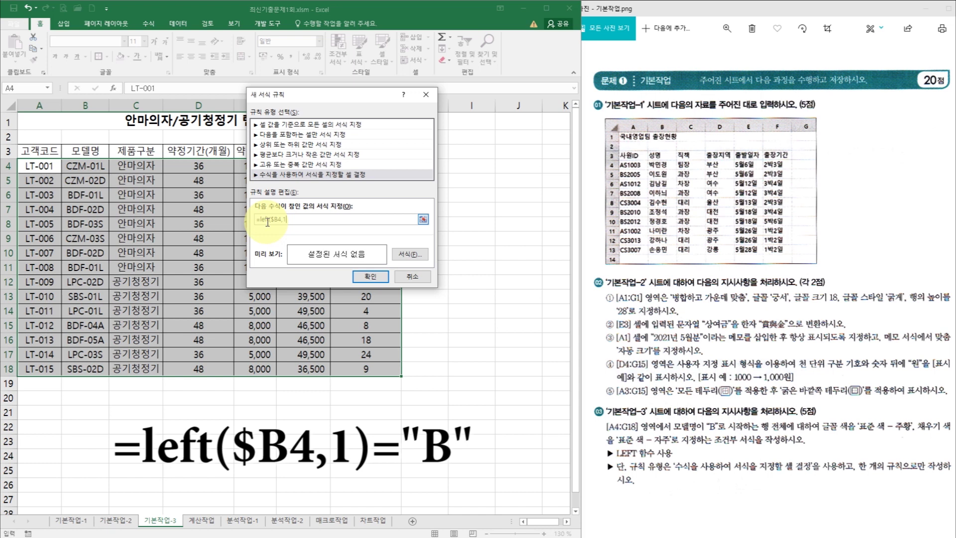
pyautogui.write(')')
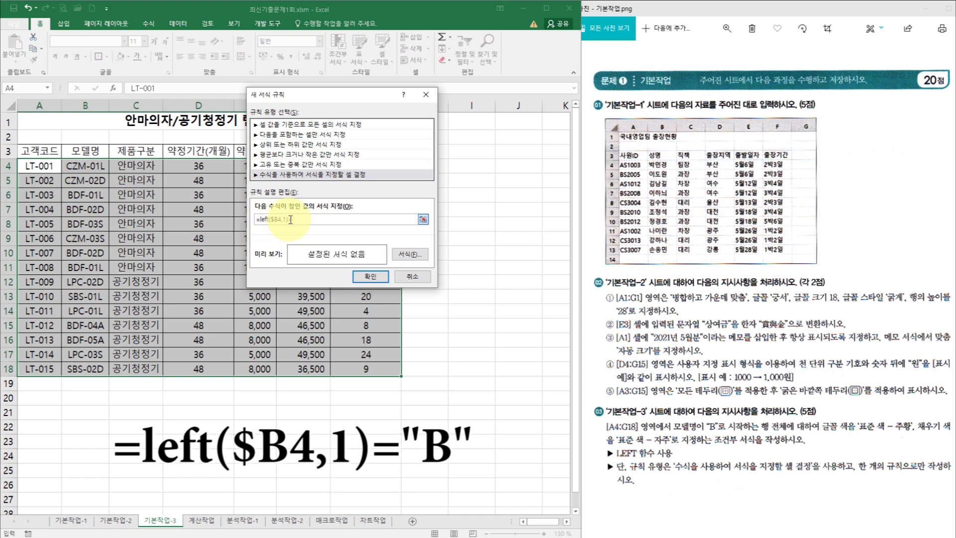
pyautogui.write('="B')
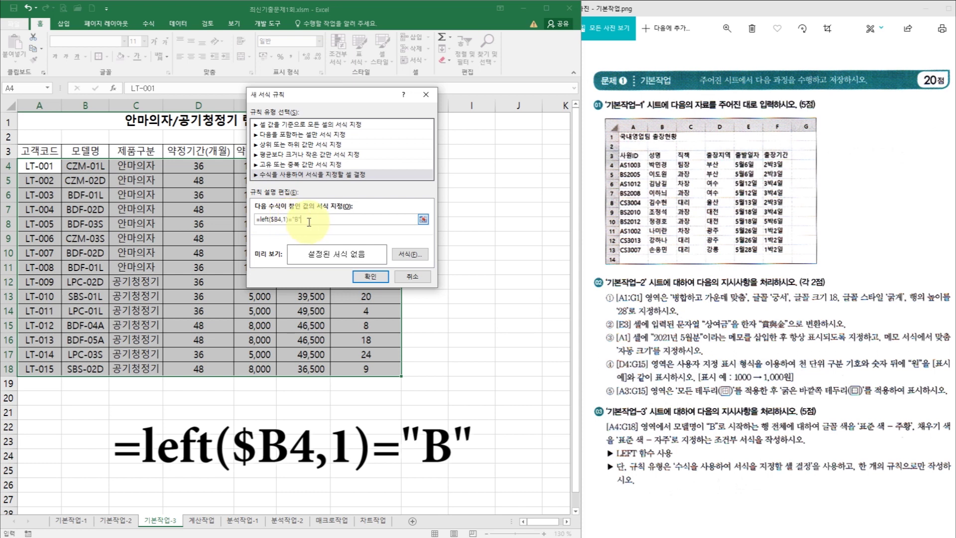
pyautogui.click(407, 257)
# - Give the rule orange font and purple fill, then apply it to A4:G18
pyautogui.moveTo(705, 127); pyautogui.dragTo(363, 120)
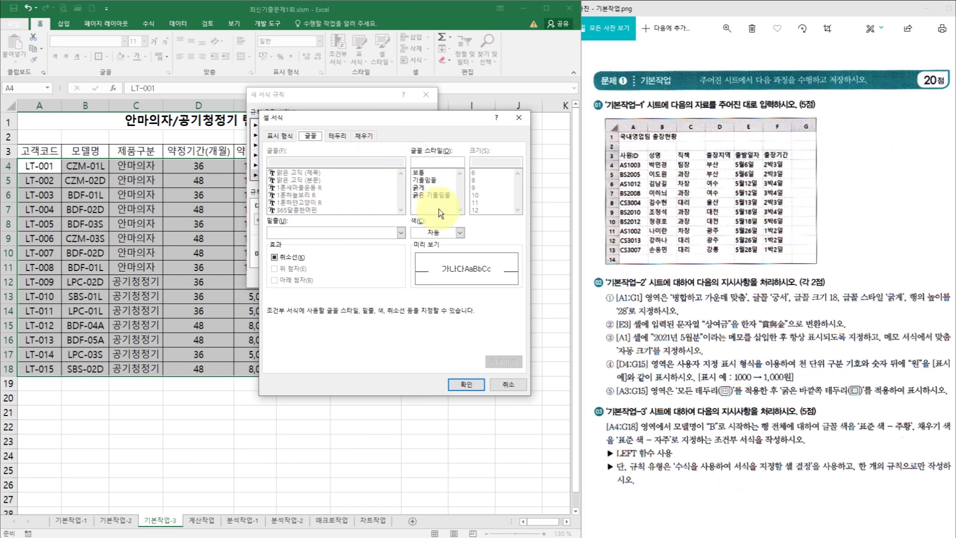
pyautogui.click(440, 233)
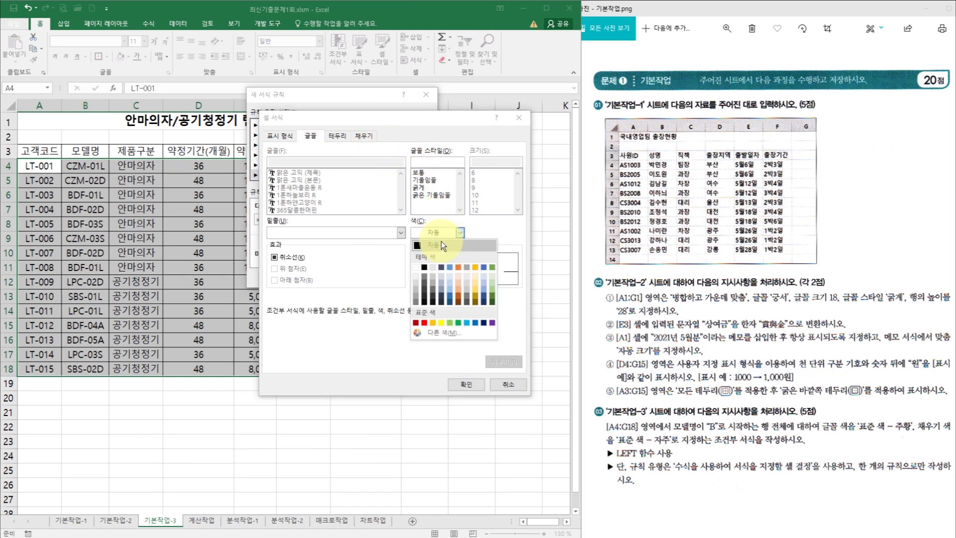
pyautogui.click(432, 324)
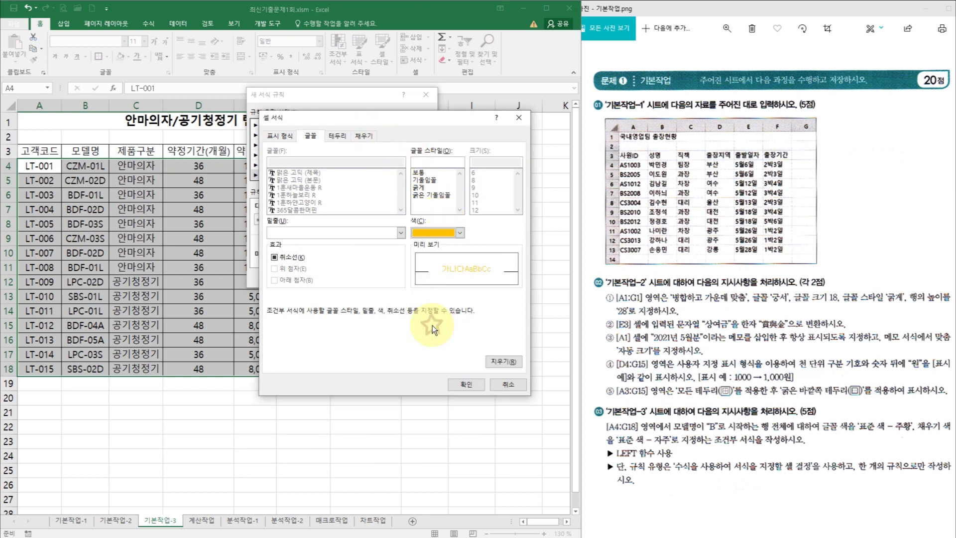
pyautogui.click(366, 137)
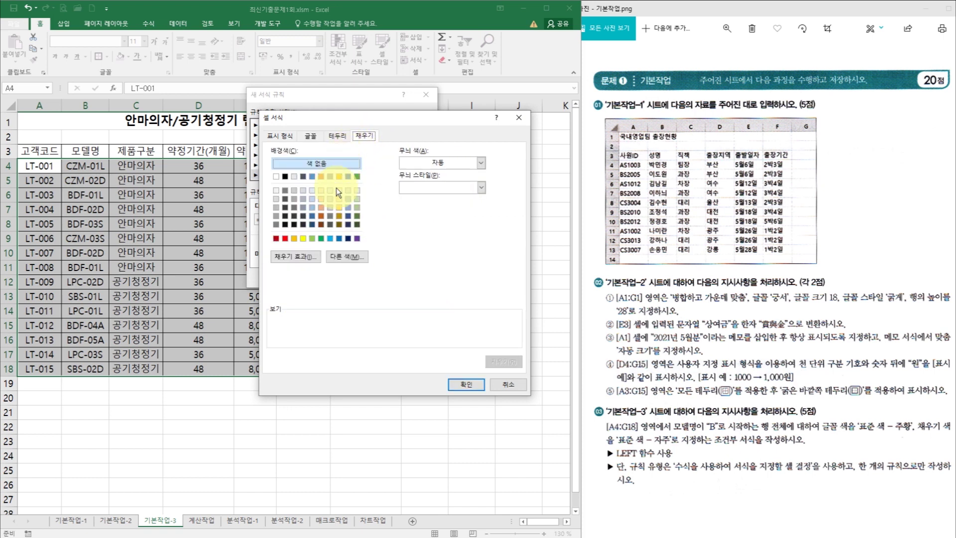
pyautogui.click(357, 239)
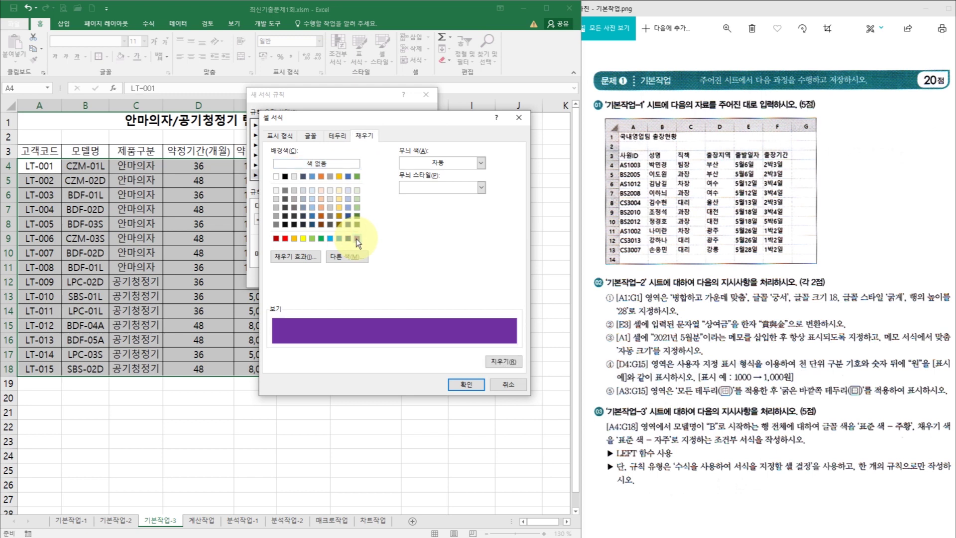
pyautogui.click(461, 386)
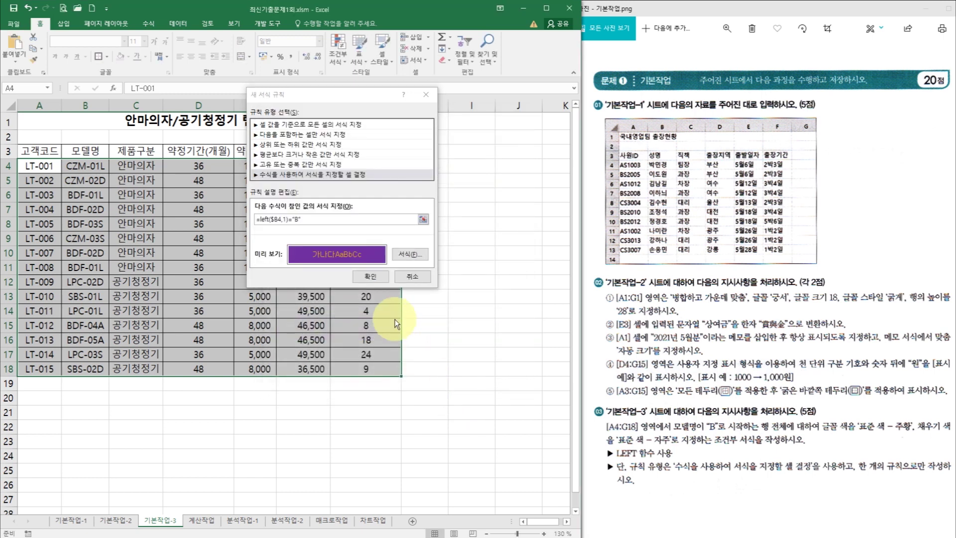
pyautogui.click(379, 276)
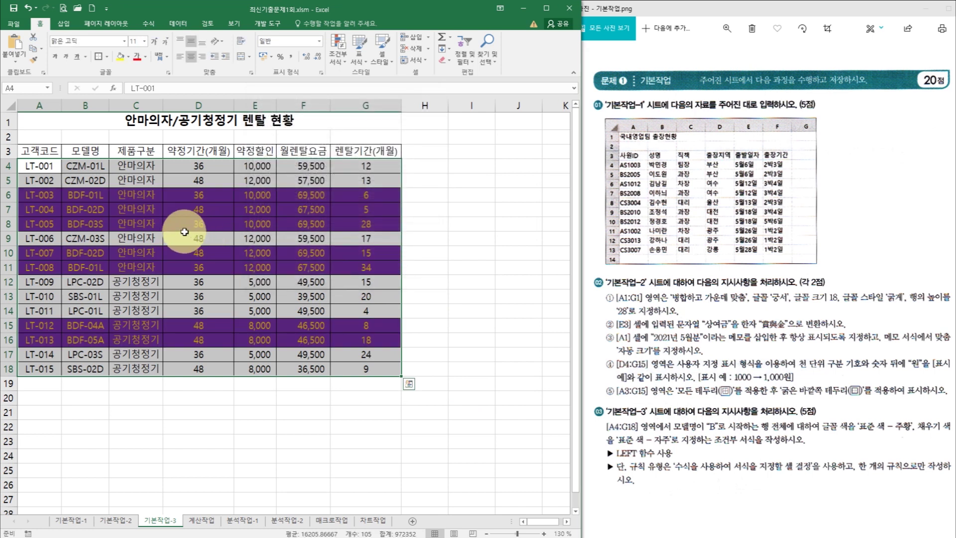
pyautogui.click(82, 195)
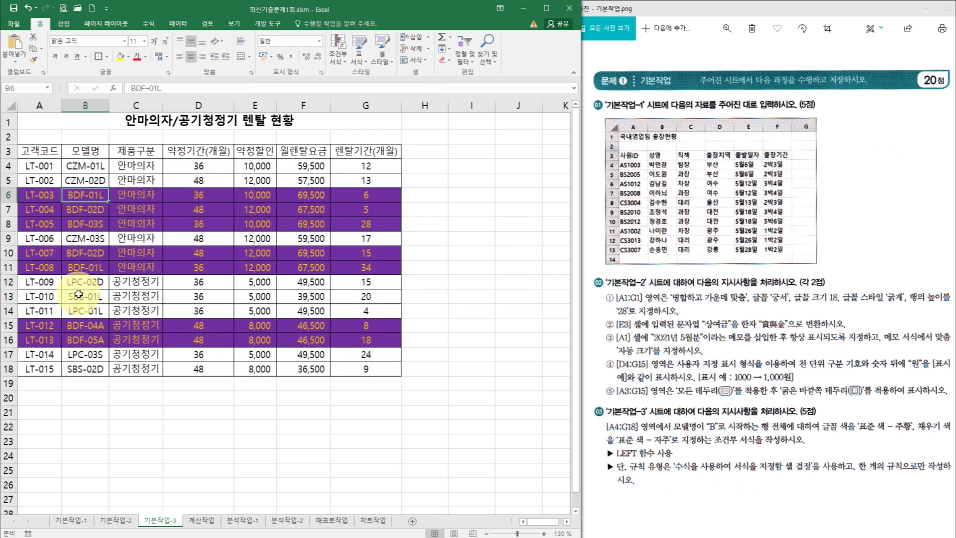
# - Check a formatted cell, then switch to the 계산작업 sheet
pyautogui.click(296, 213)
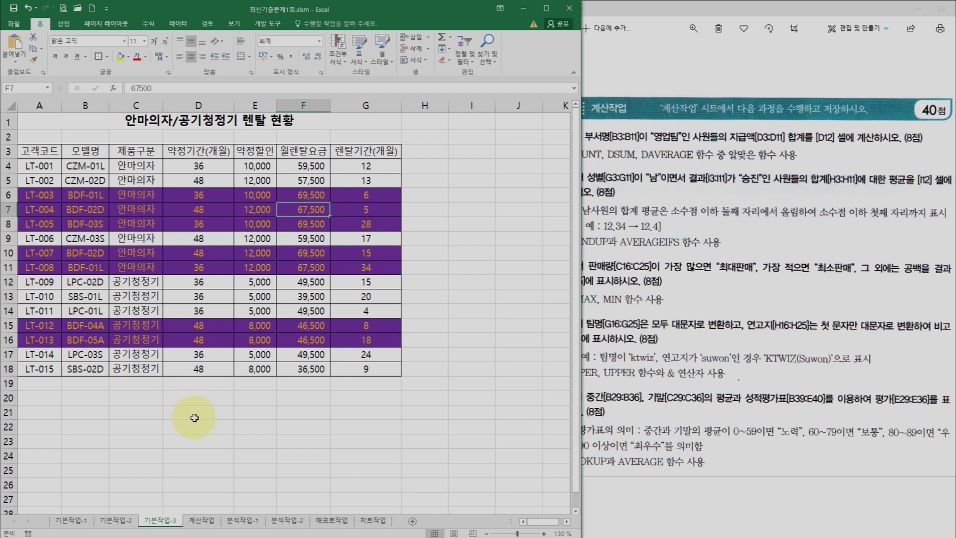
pyautogui.click(204, 520)
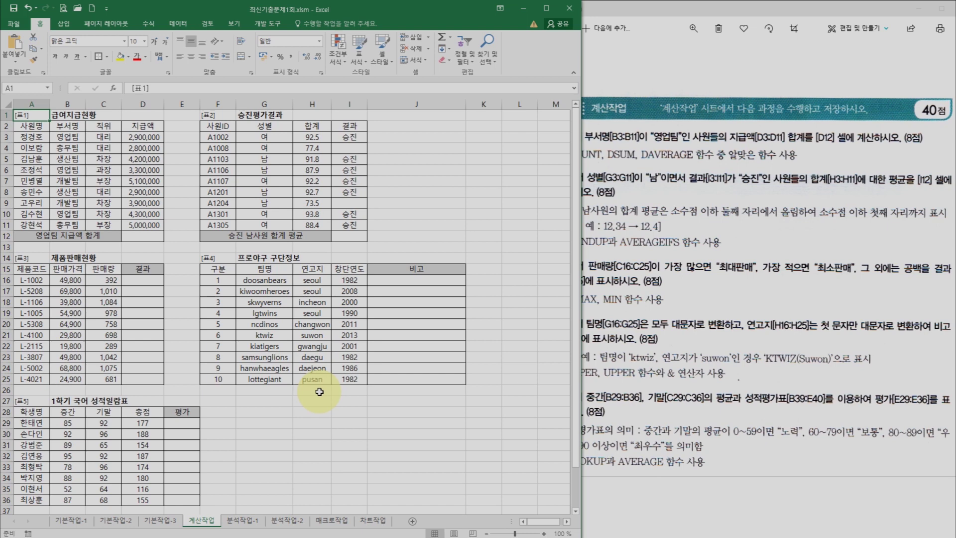
# - Zoom the 계산작업 sheet to 160%, select D12, and move the problem image right
pyautogui.click(544, 534)
pyautogui.click(543, 534)
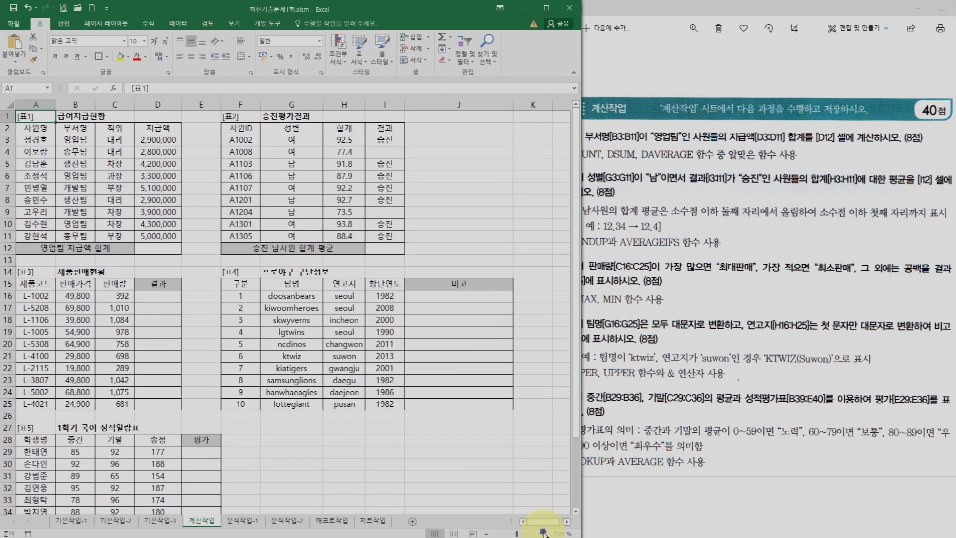
pyautogui.click(544, 534)
pyautogui.click(544, 534)
pyautogui.click(544, 533)
pyautogui.click(544, 534)
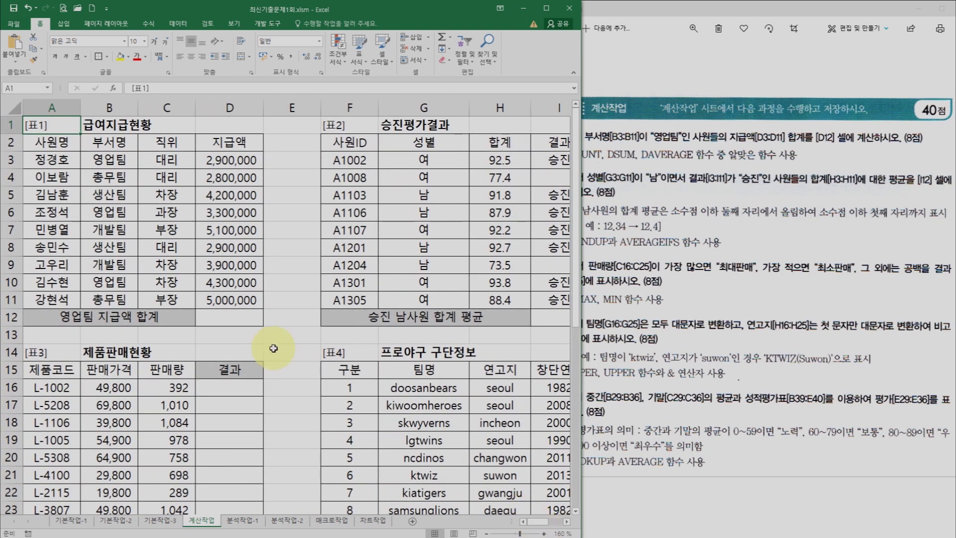
pyautogui.click(229, 318)
pyautogui.moveTo(611, 14); pyautogui.dragTo(656, 15)
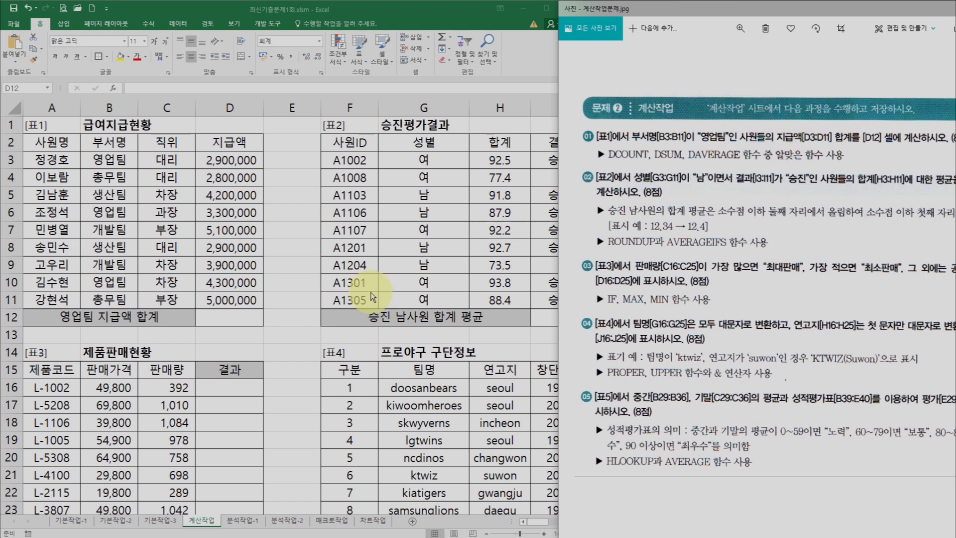
# - Start a DSUM formula in D12 and bring up its Function Arguments
pyautogui.click(228, 316)
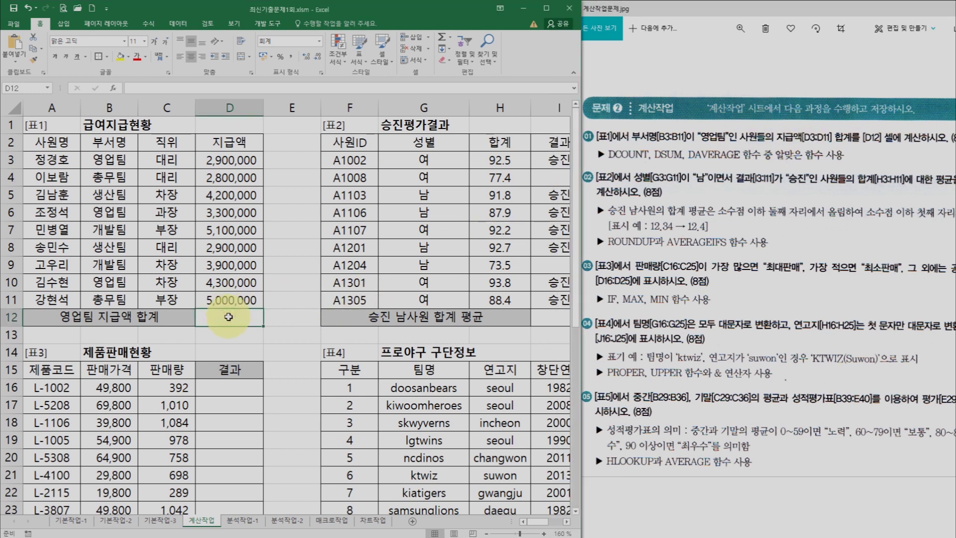
pyautogui.write('=dsum')
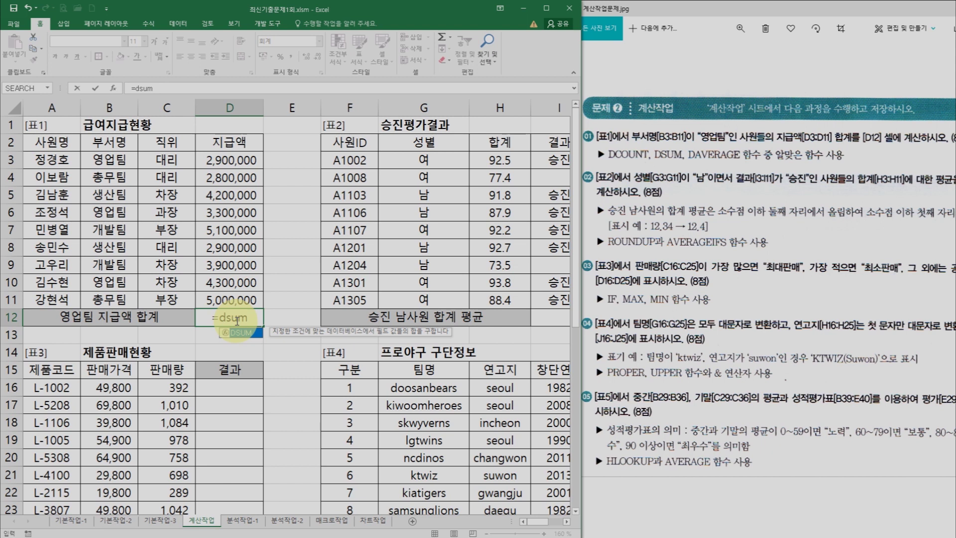
pyautogui.hotkey('ctrl', 'a')
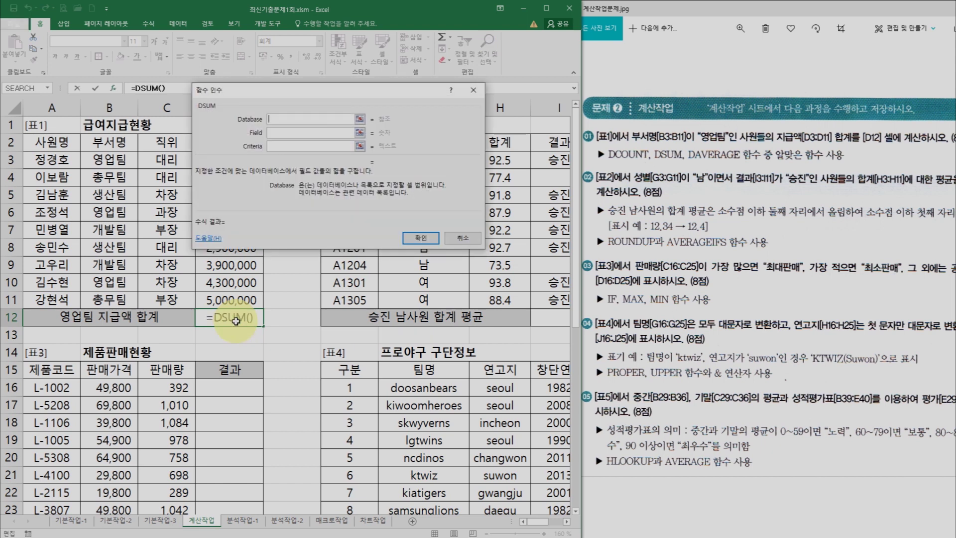
pyautogui.moveTo(258, 90); pyautogui.dragTo(346, 142)
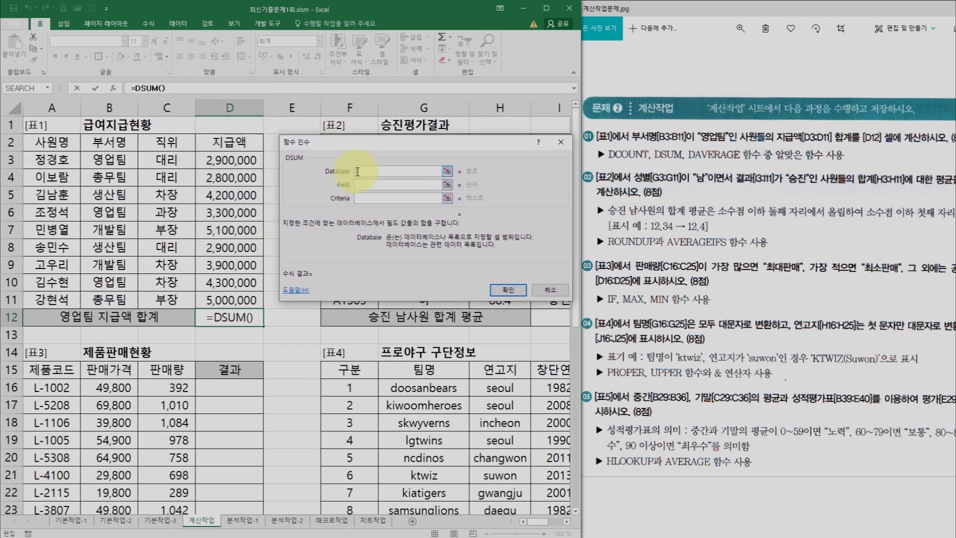
pyautogui.click(365, 185)
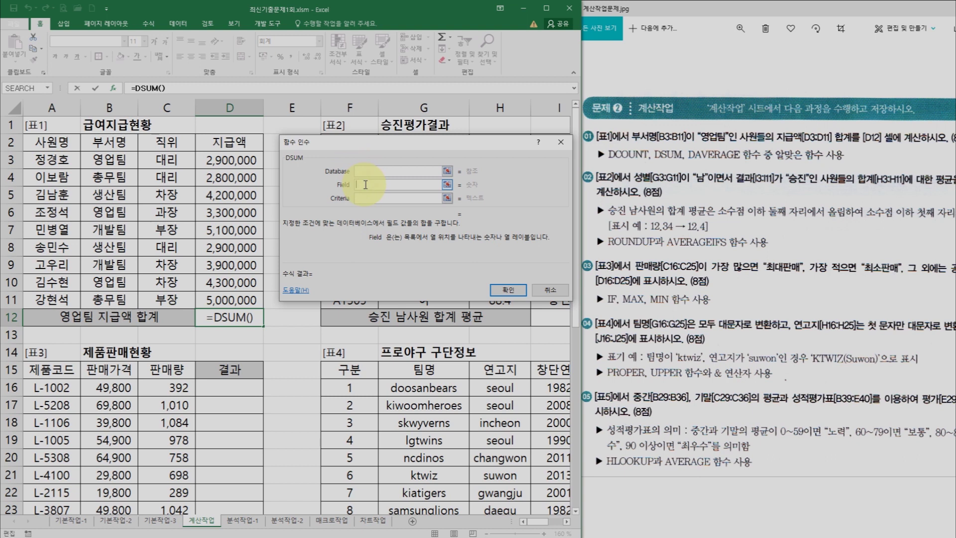
pyautogui.click(366, 200)
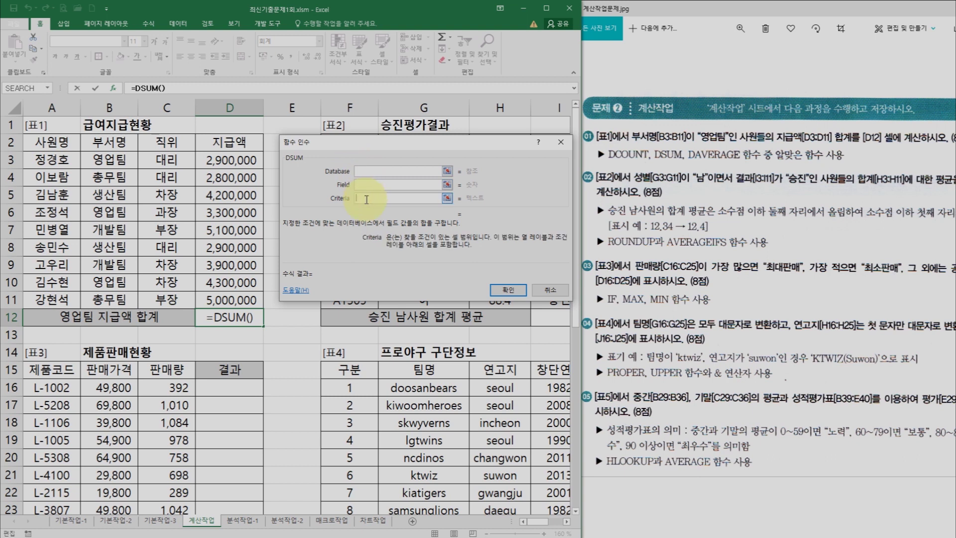
pyautogui.click(368, 171)
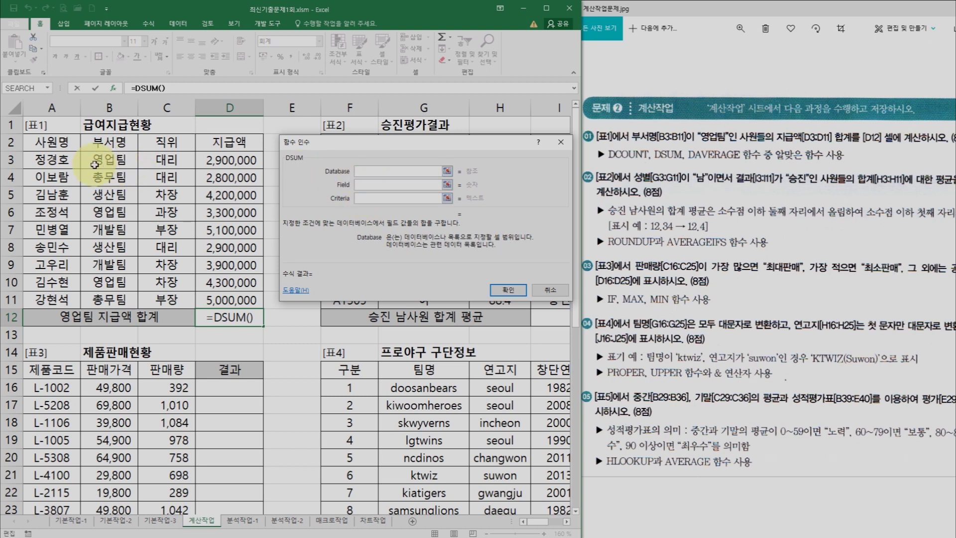
# - Set DSUM to Database A2:D11, Field D2, Criteria B2:B3, giving 10,500,000
pyautogui.moveTo(47, 144); pyautogui.dragTo(210, 299)
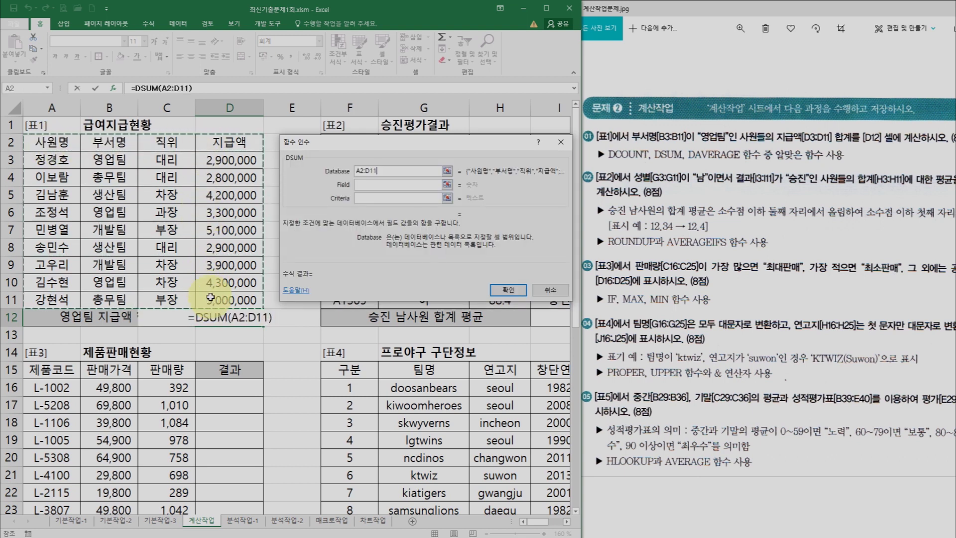
pyautogui.click(368, 185)
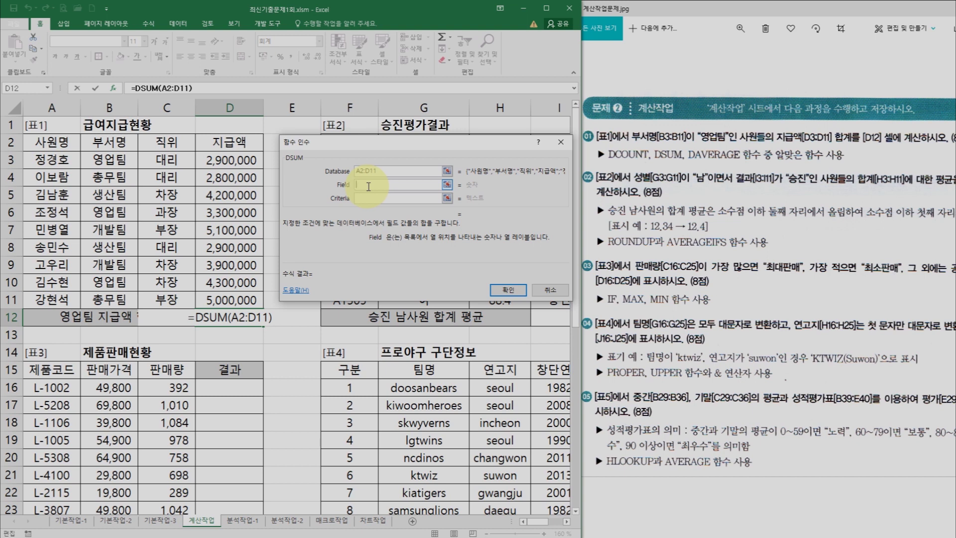
pyautogui.click(227, 143)
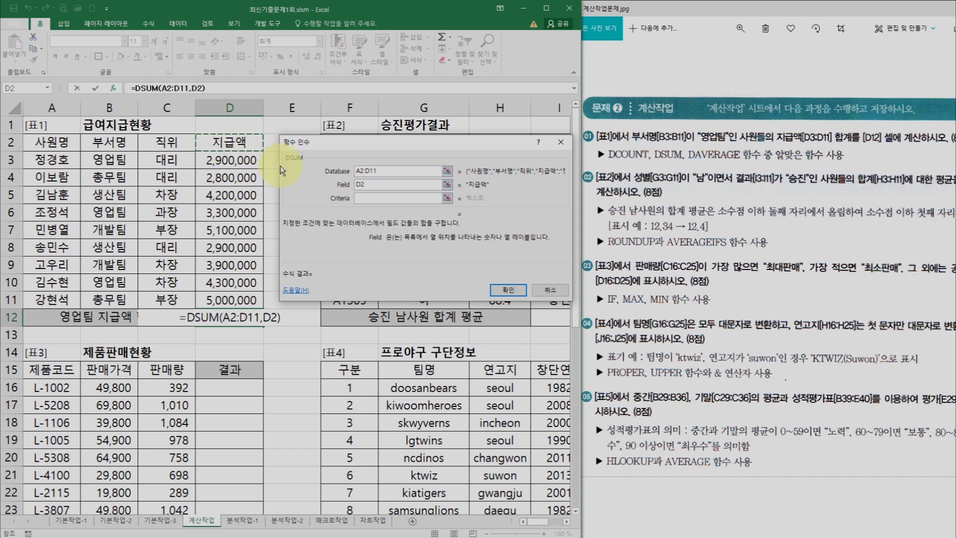
pyautogui.click(372, 198)
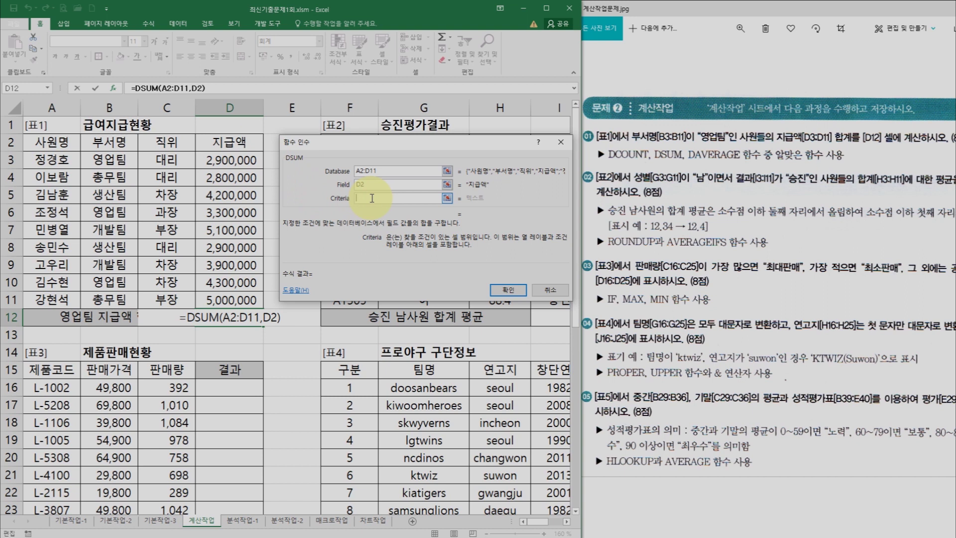
pyautogui.click(126, 143)
pyautogui.moveTo(127, 144); pyautogui.dragTo(126, 158)
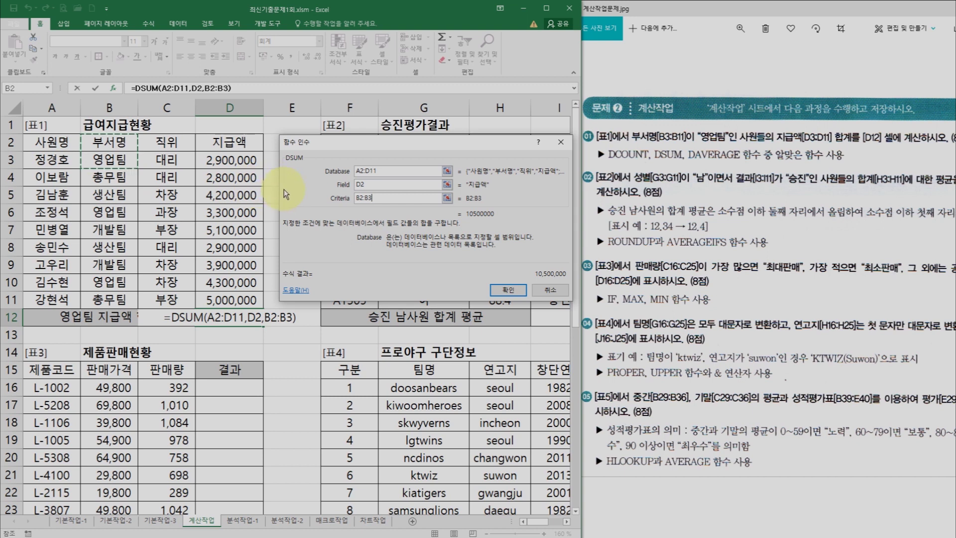
pyautogui.click(504, 293)
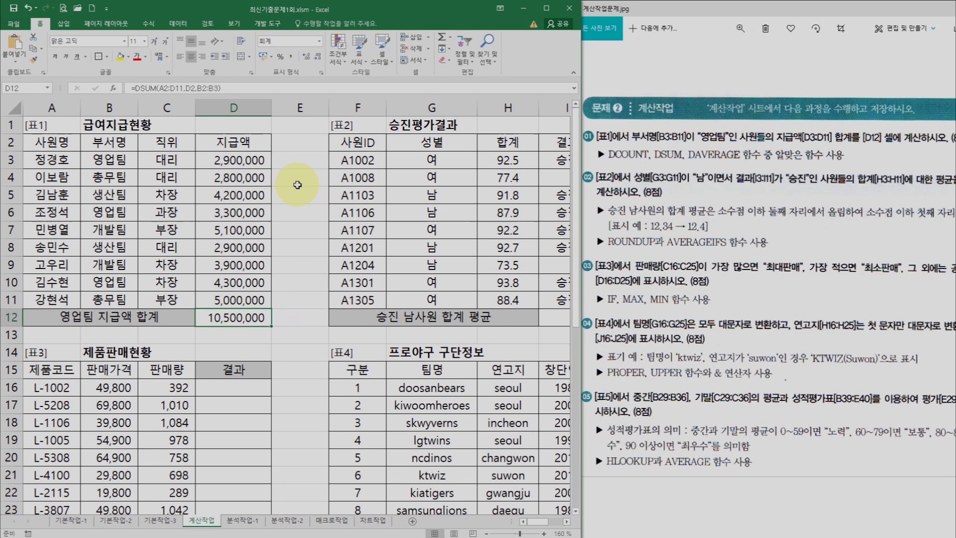
pyautogui.click(121, 144)
# - Copy the 부서명/총무팀 cells into E2:E3 and begin =dsum( in E12
pyautogui.keyDown('ctrl'); pyautogui.click(122, 175); pyautogui.keyUp('ctrl')
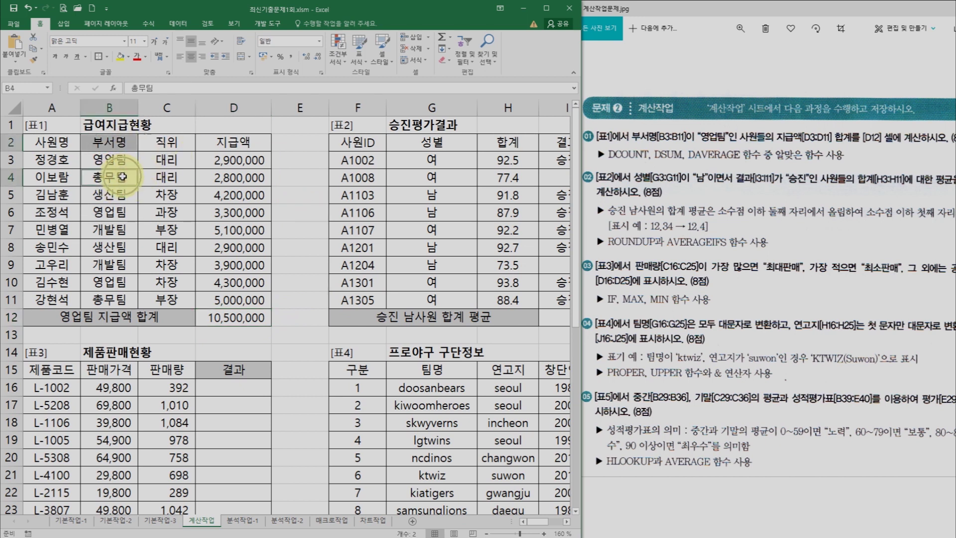
pyautogui.hotkey('ctrl', 'c')
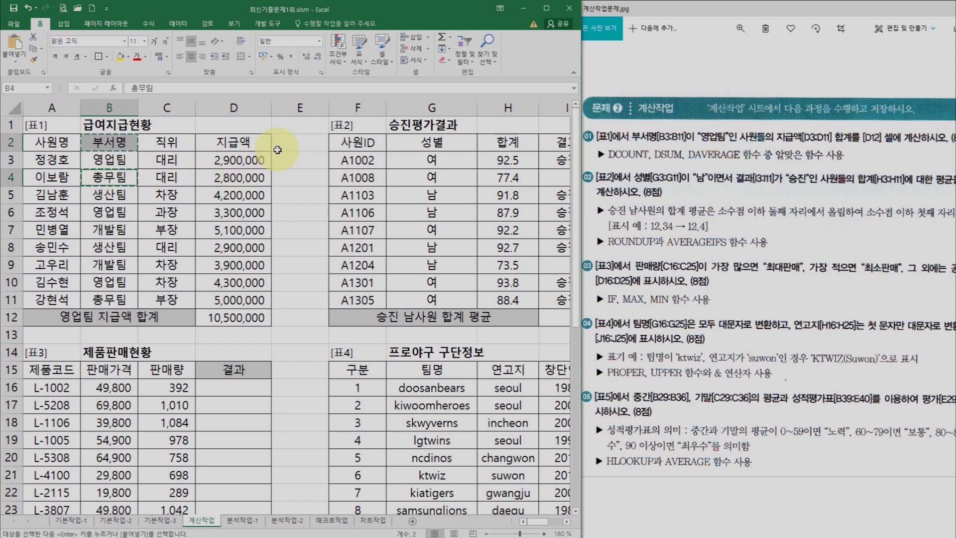
pyautogui.click(290, 149)
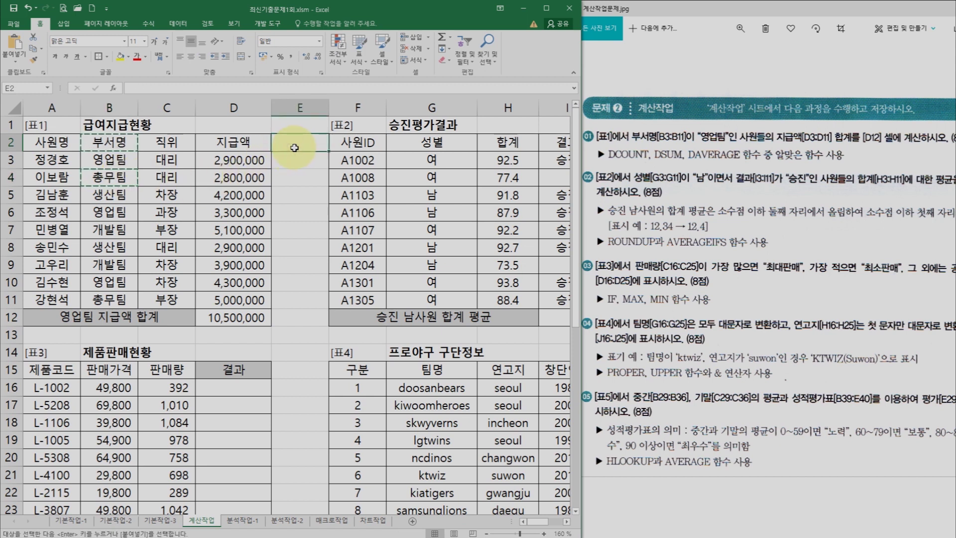
pyautogui.hotkey('ctrl', 'v')
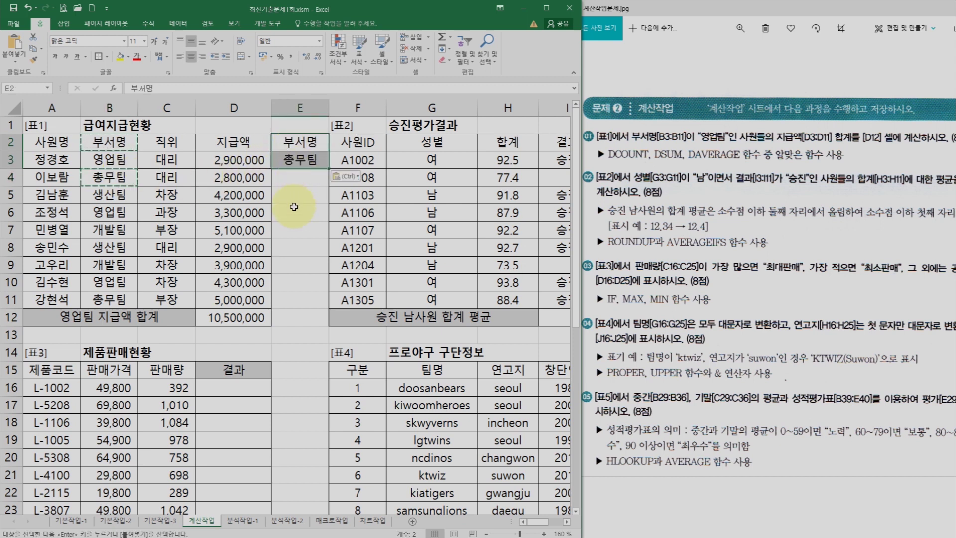
pyautogui.click(298, 318)
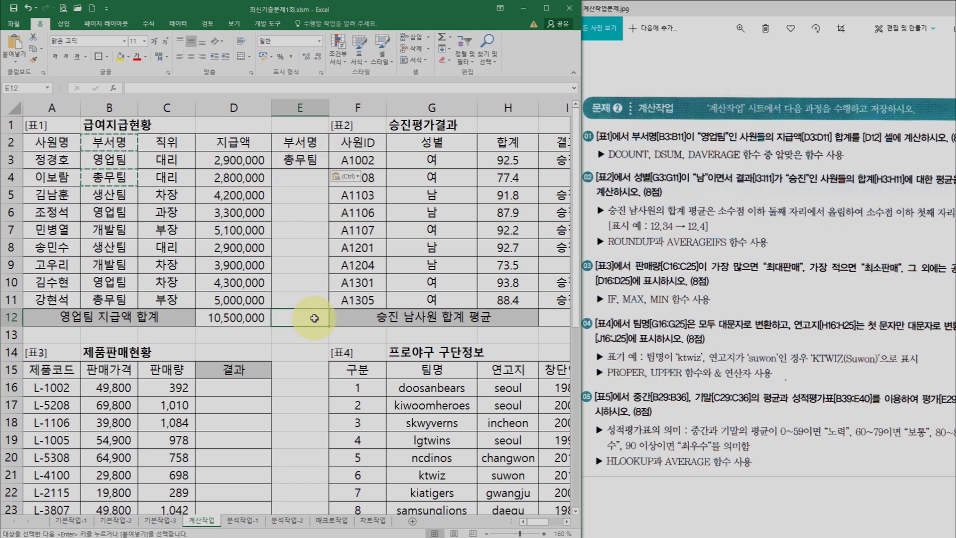
pyautogui.write('=dsum(')
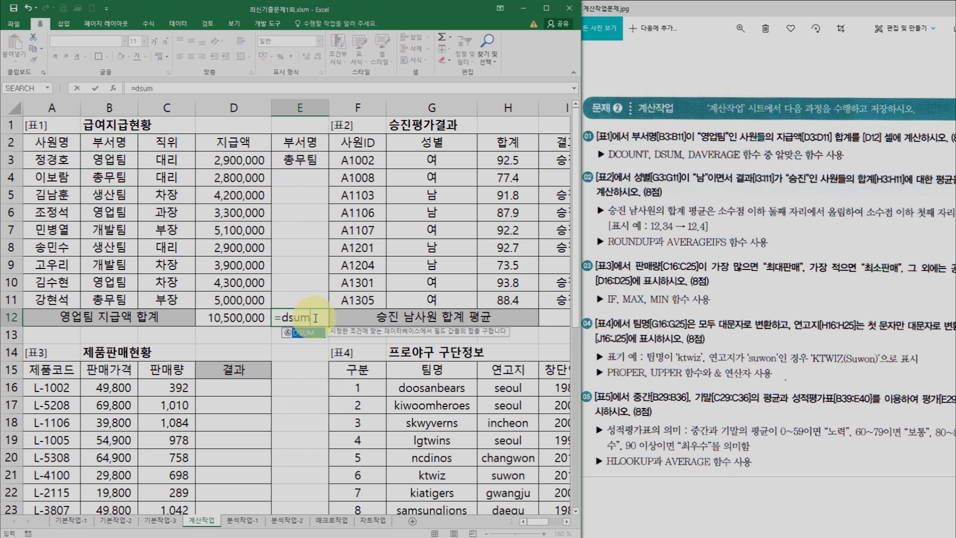
# - Complete E12 as =DSUM(A2:D11,D2,E2:E3), returning 7800000 for 총무팀, and verify it
pyautogui.hotkey('ctrl', 'a')
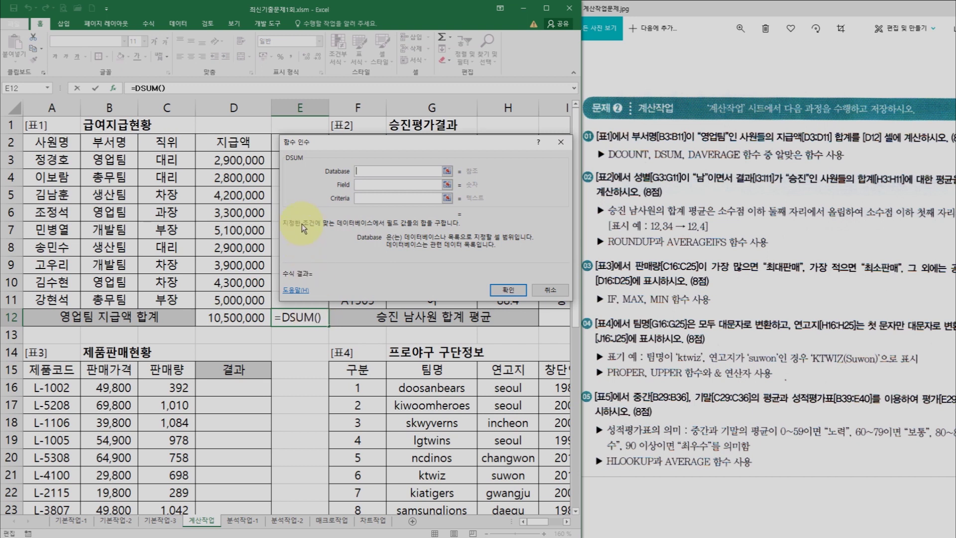
pyautogui.moveTo(52, 144); pyautogui.dragTo(241, 299)
pyautogui.click(377, 187)
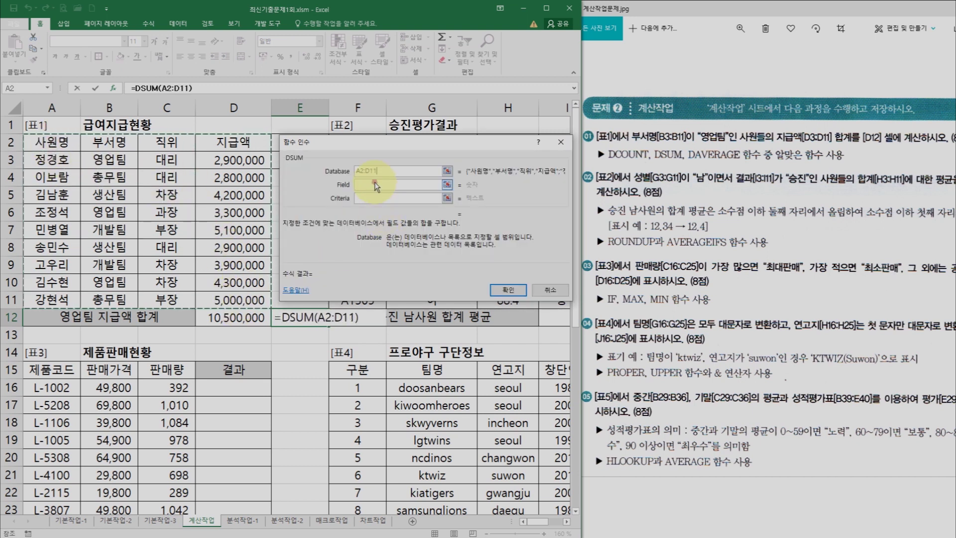
pyautogui.click(377, 187)
pyautogui.click(240, 144)
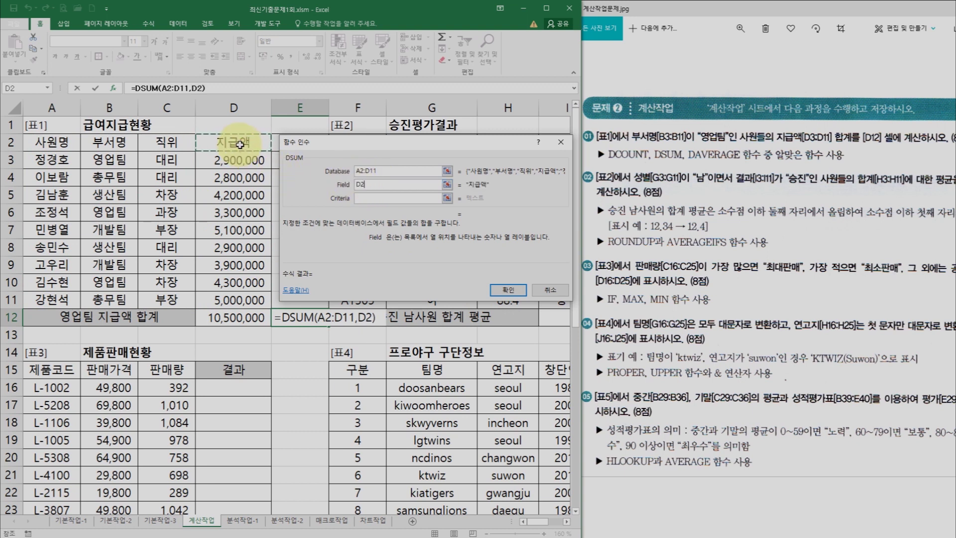
pyautogui.click(371, 198)
pyautogui.moveTo(343, 153); pyautogui.dragTo(402, 151)
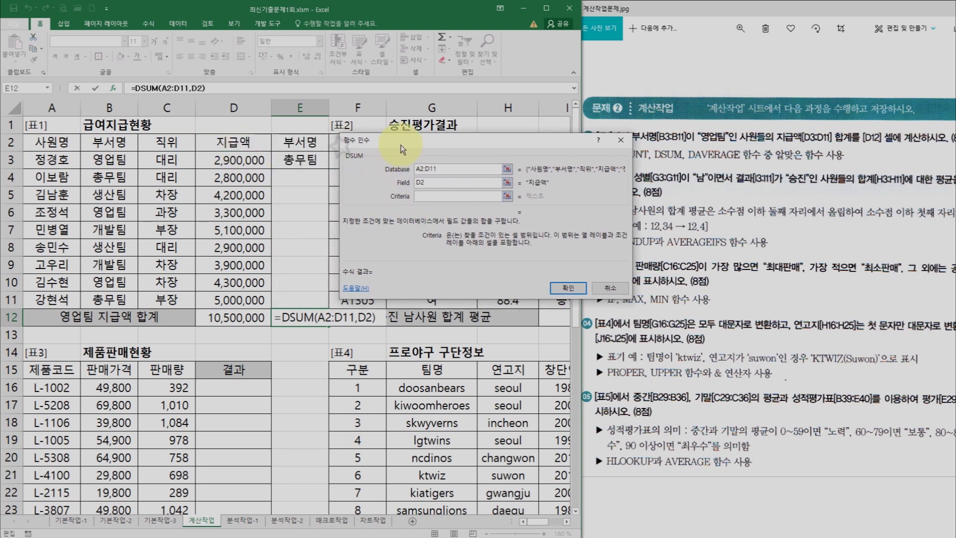
pyautogui.moveTo(309, 142); pyautogui.dragTo(302, 161)
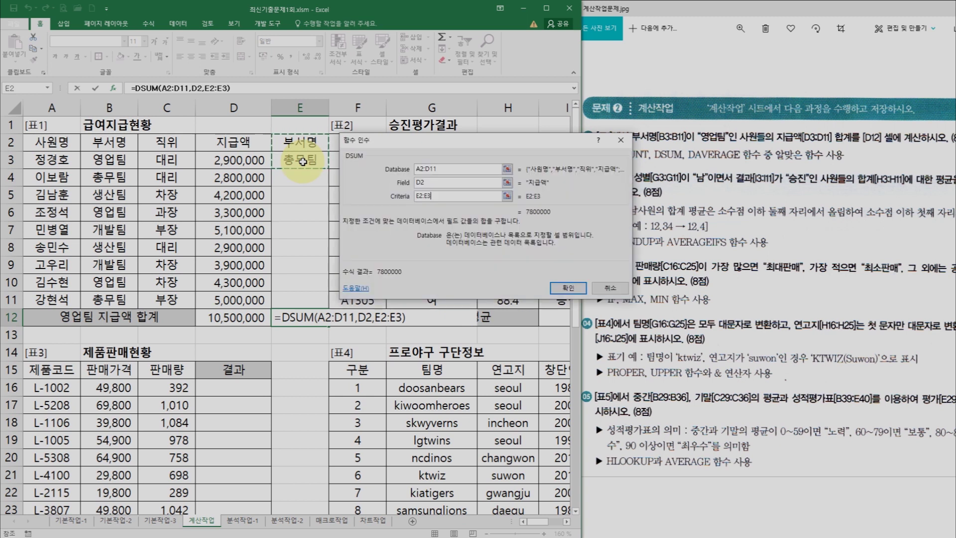
pyautogui.click(567, 288)
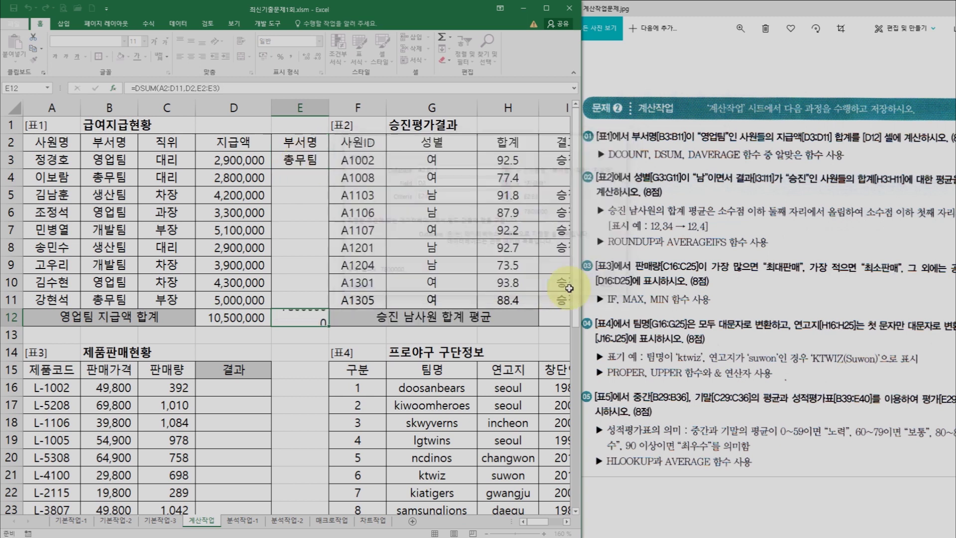
pyautogui.click(229, 181)
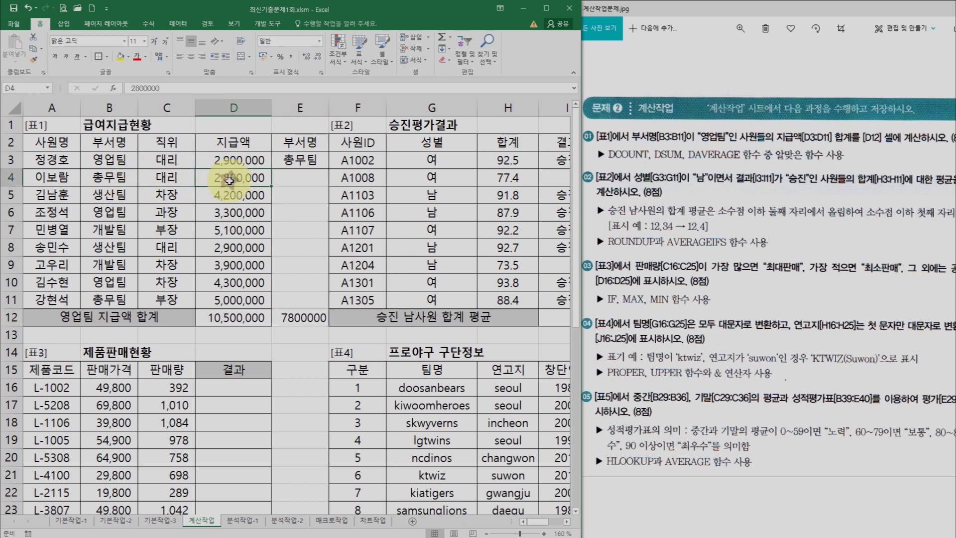
pyautogui.click(296, 321)
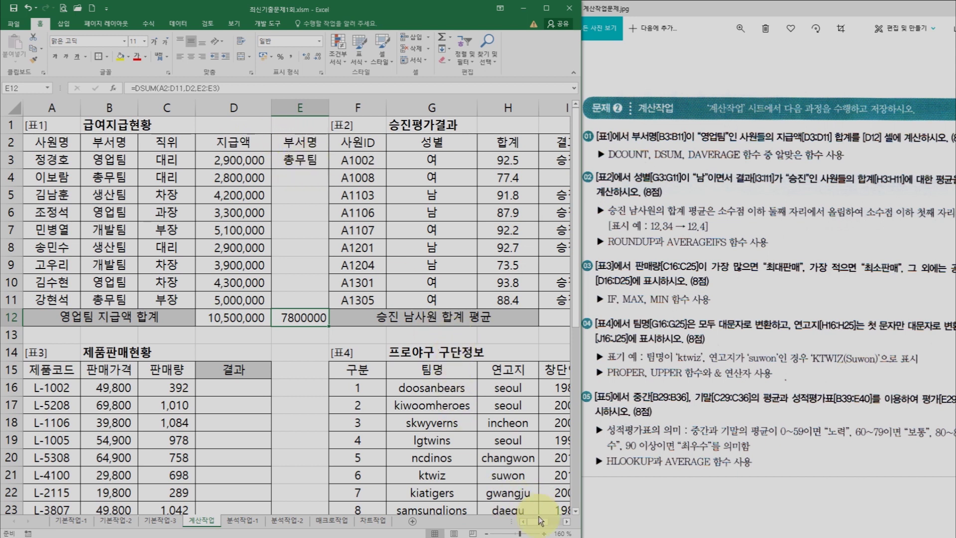
# - Scroll right to show columns D–J and select cell I12
pyautogui.moveTo(540, 520); pyautogui.dragTo(552, 525)
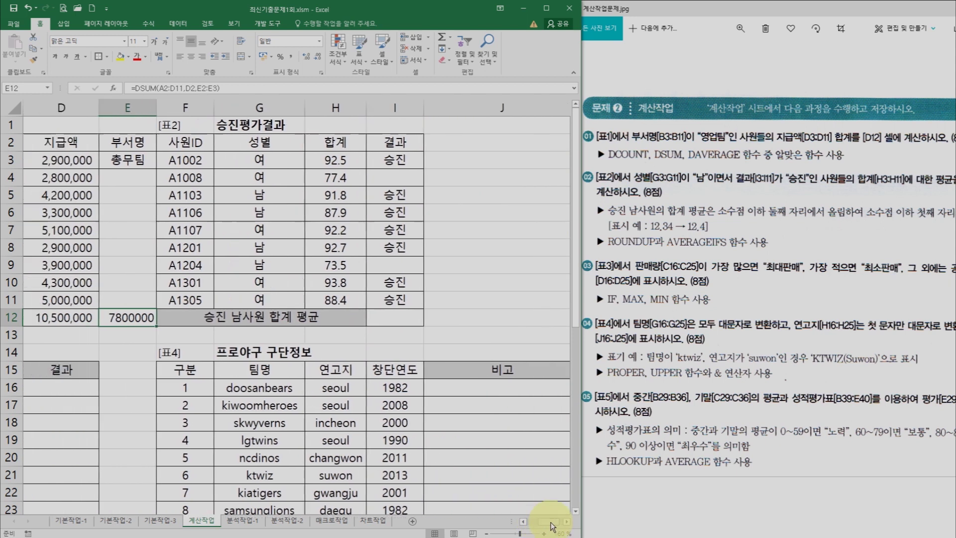
pyautogui.click(396, 317)
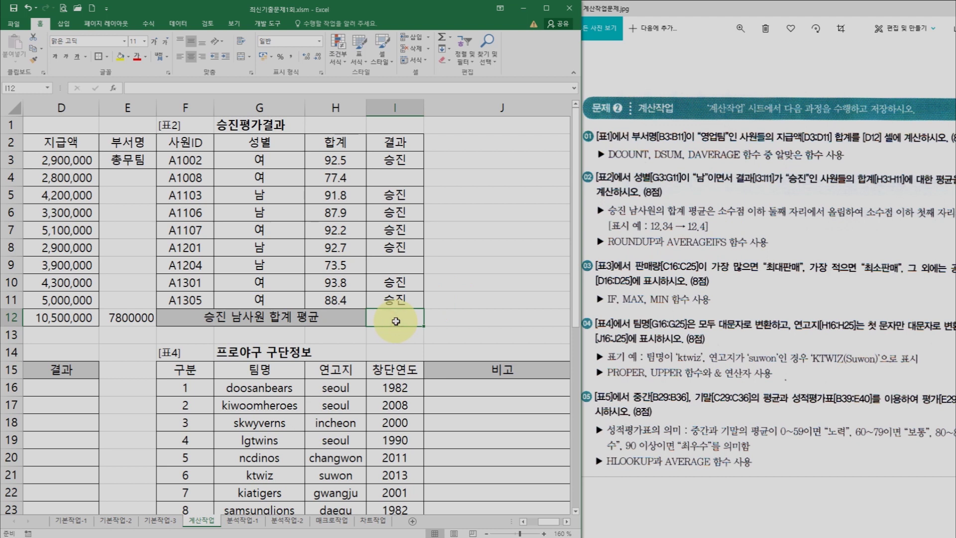
# - Enter =ROUNDUP in I12 and nest a function as its number argument
pyautogui.write('=round')
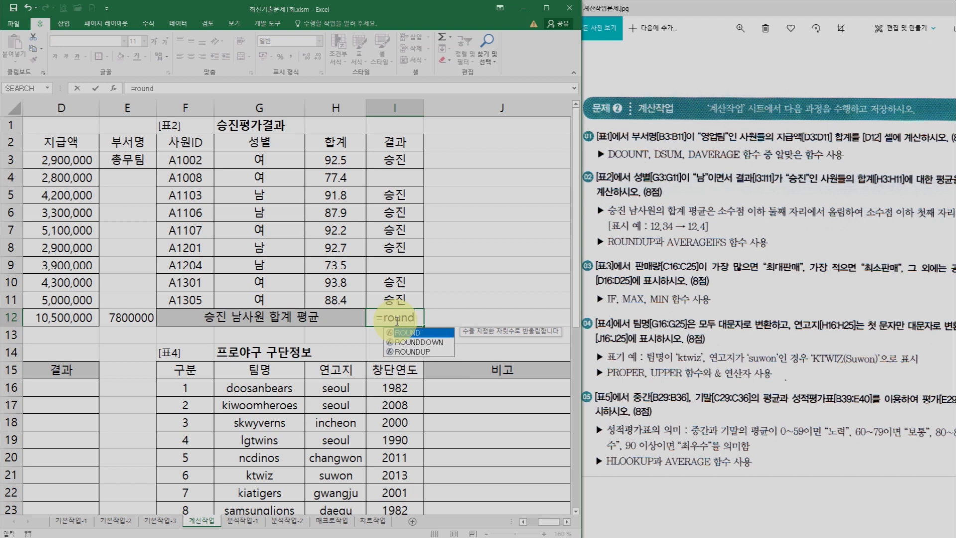
pyautogui.write('up')
pyautogui.hotkey('ctrl', 'a')
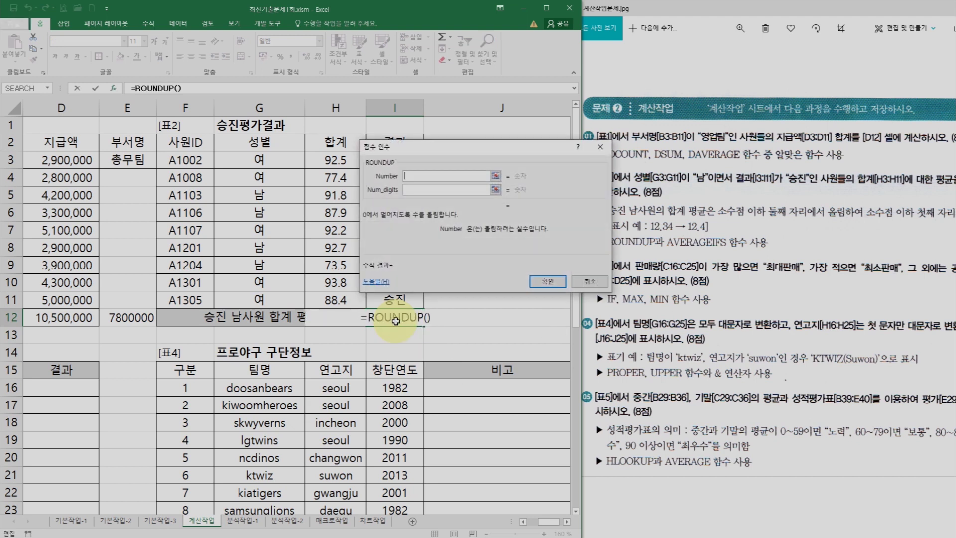
pyautogui.moveTo(431, 147); pyautogui.dragTo(480, 120)
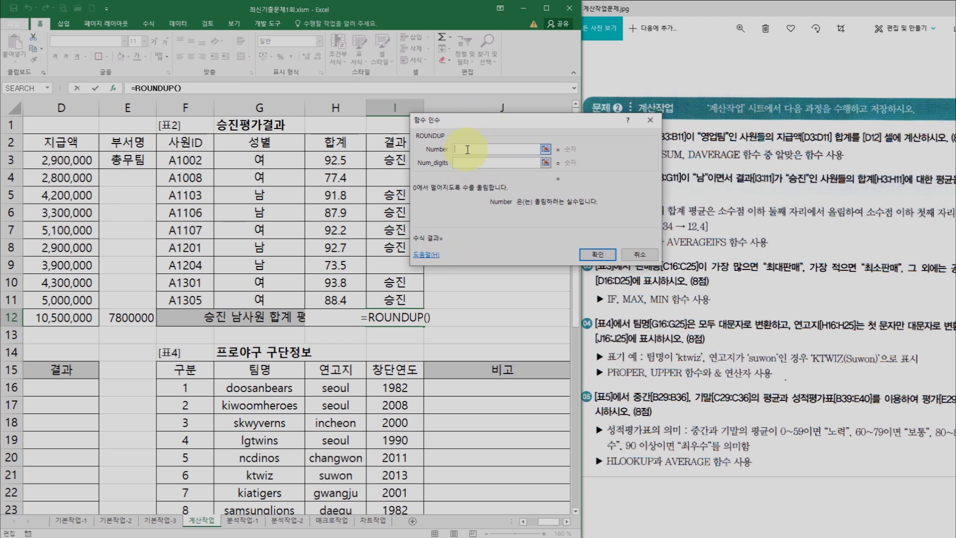
pyautogui.moveTo(473, 124); pyautogui.dragTo(464, 117)
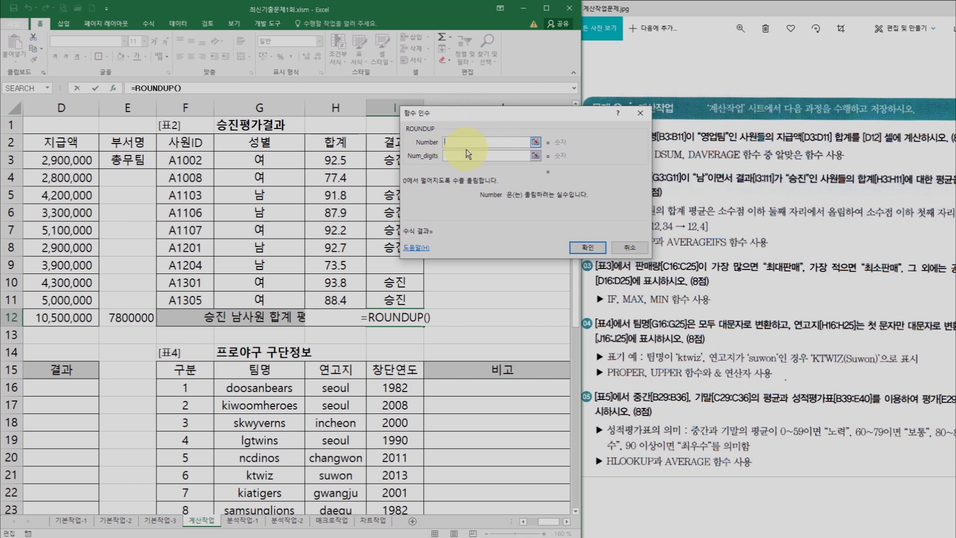
pyautogui.click(461, 156)
pyautogui.click(457, 142)
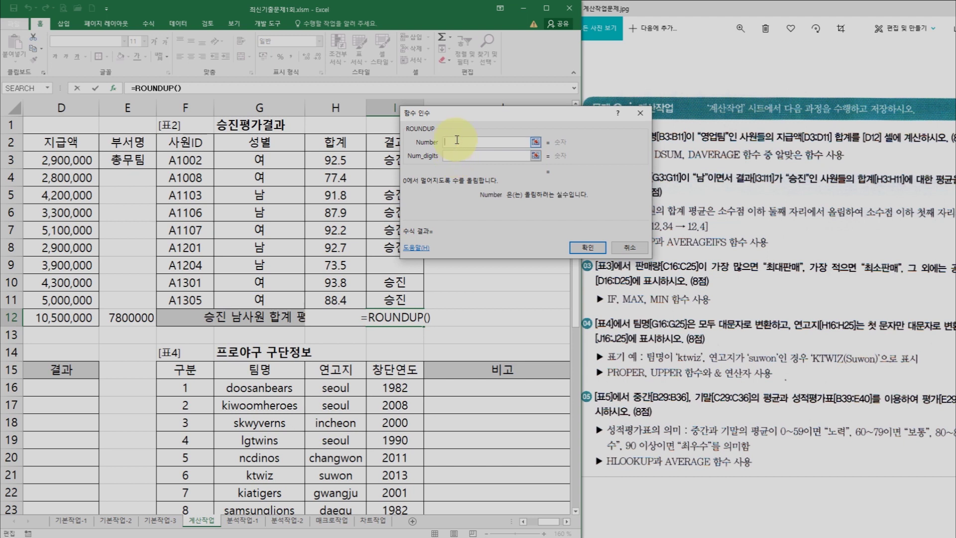
pyautogui.moveTo(470, 120); pyautogui.dragTo(409, 126)
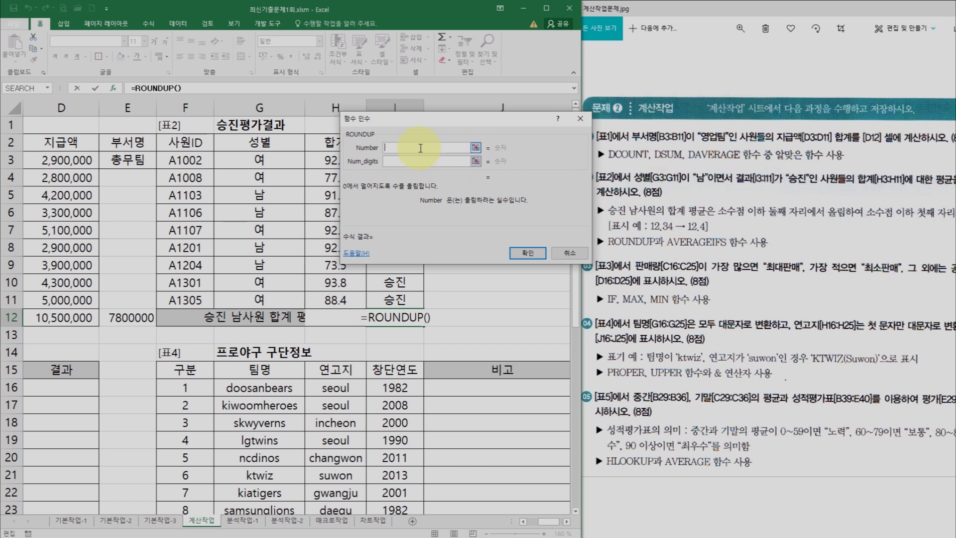
pyautogui.click(46, 89)
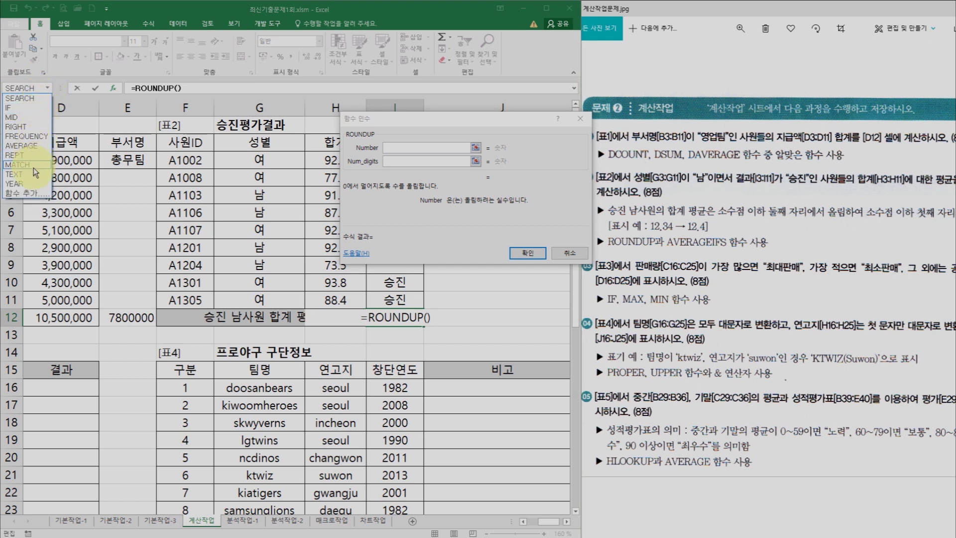
# - Insert AVERAGEIFS inside the ROUNDUP formula from the full function list
pyautogui.click(31, 193)
pyautogui.click(426, 216)
pyautogui.scroll(-5, 426, 216)
pyautogui.scroll(-2, 426, 216)
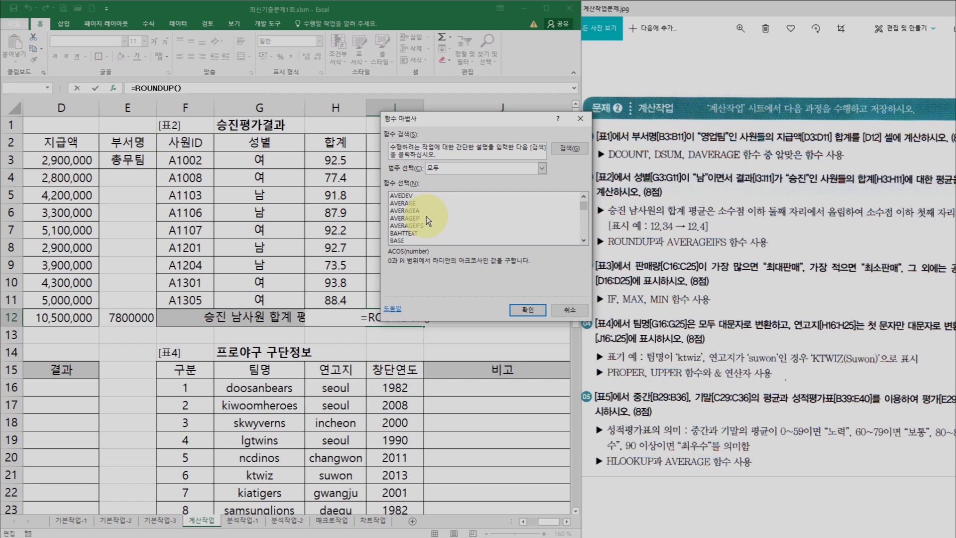
pyautogui.click(426, 227)
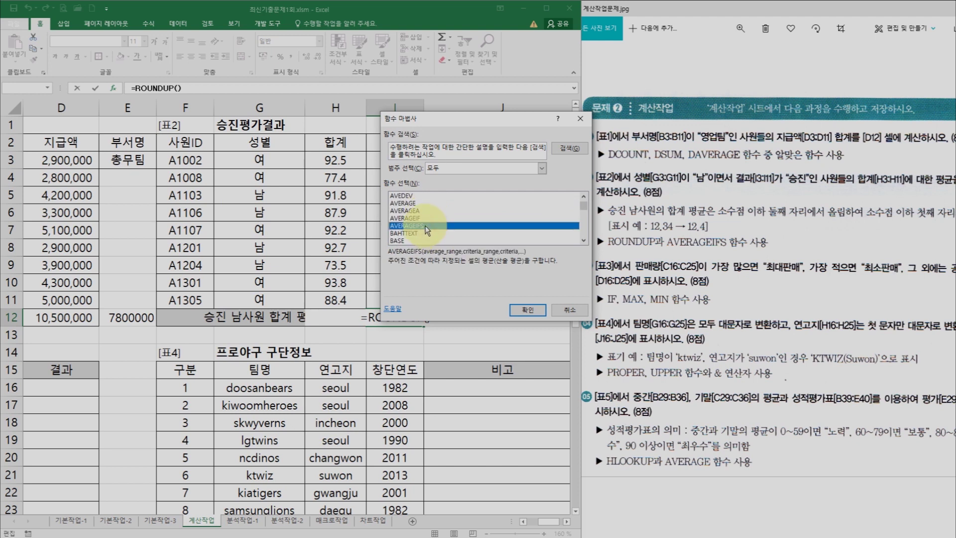
pyautogui.click(528, 310)
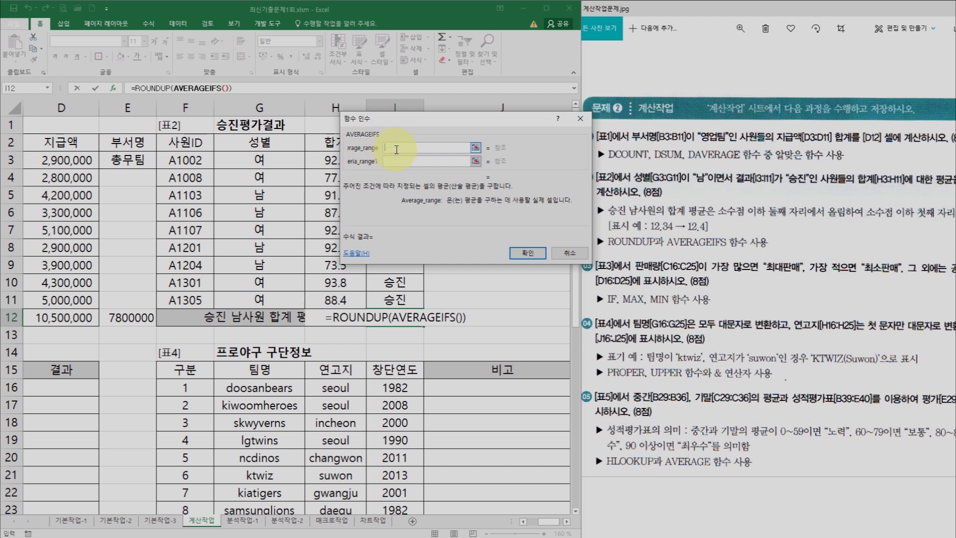
# - Set H3:H11 (합계) as the AVERAGEIFS average range
pyautogui.click(396, 161)
pyautogui.click(395, 172)
pyautogui.click(399, 186)
pyautogui.click(401, 199)
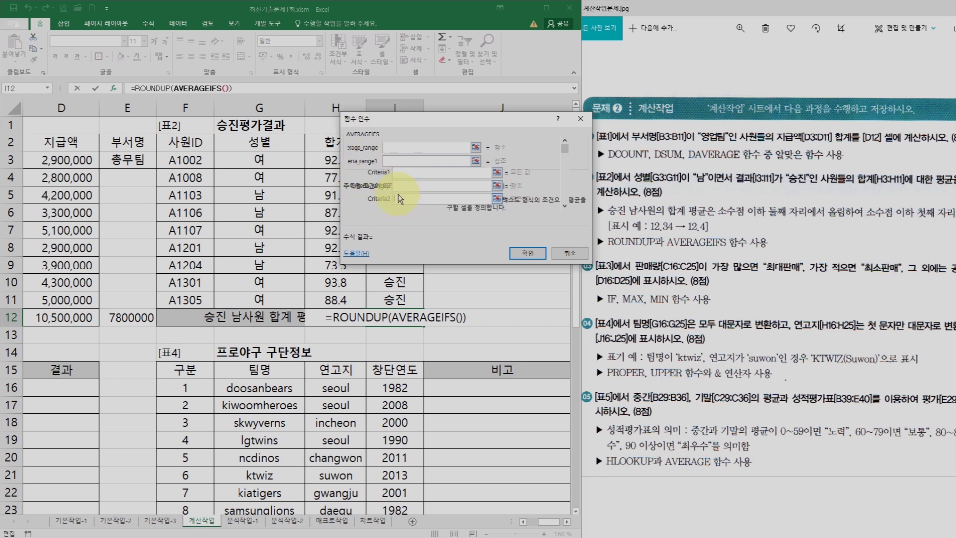
pyautogui.click(395, 148)
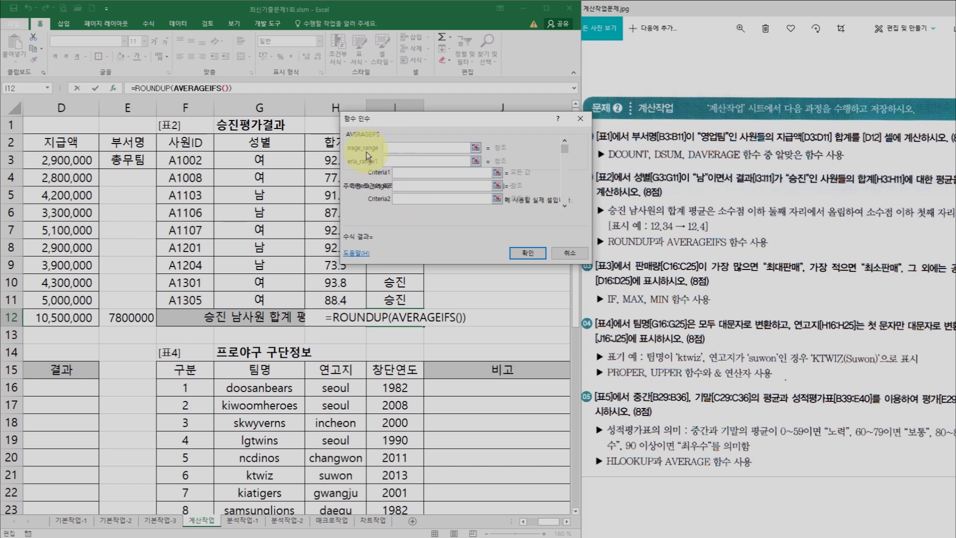
pyautogui.moveTo(375, 140); pyautogui.dragTo(463, 142)
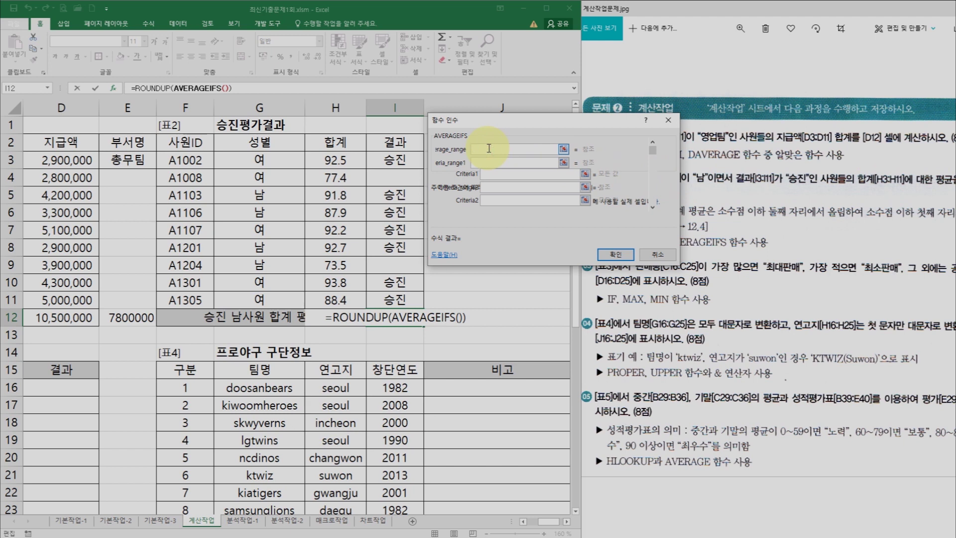
pyautogui.moveTo(336, 160); pyautogui.dragTo(345, 299)
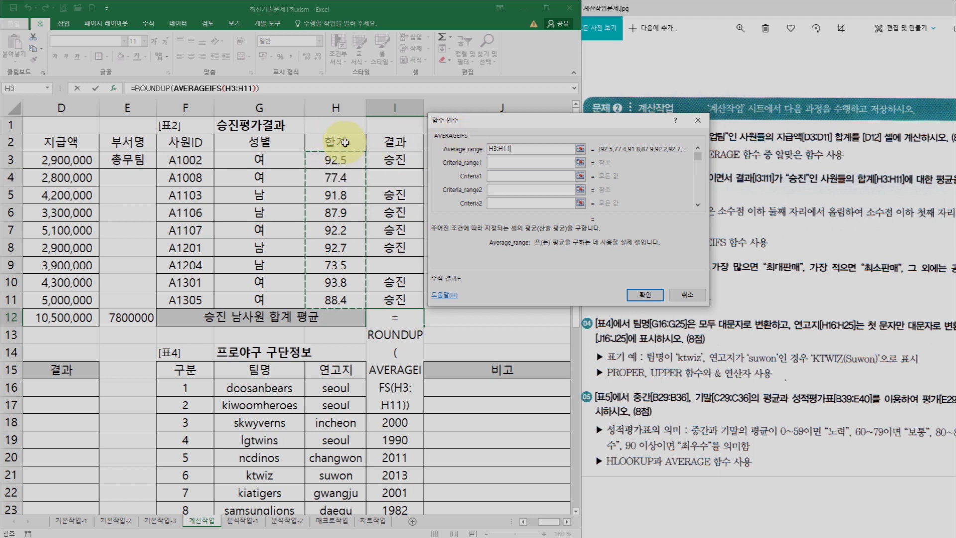
pyautogui.click(504, 162)
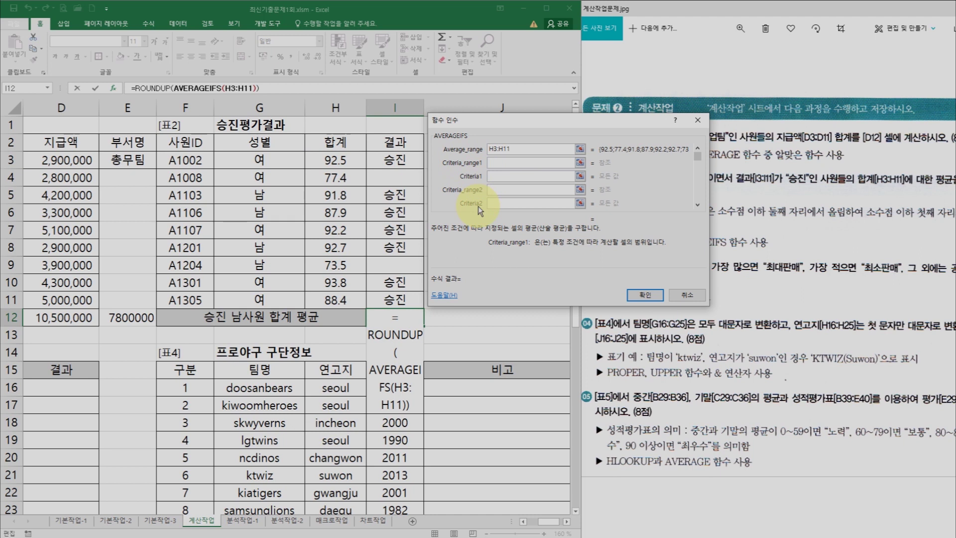
# - Set the first criterion: G3:G11 must equal G5 (남)
pyautogui.click(500, 163)
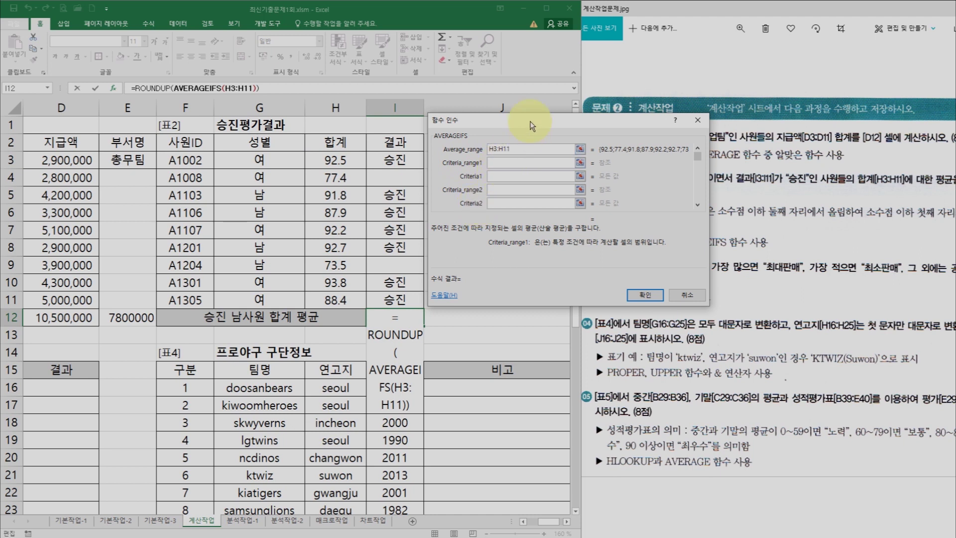
pyautogui.moveTo(531, 121); pyautogui.dragTo(453, 91)
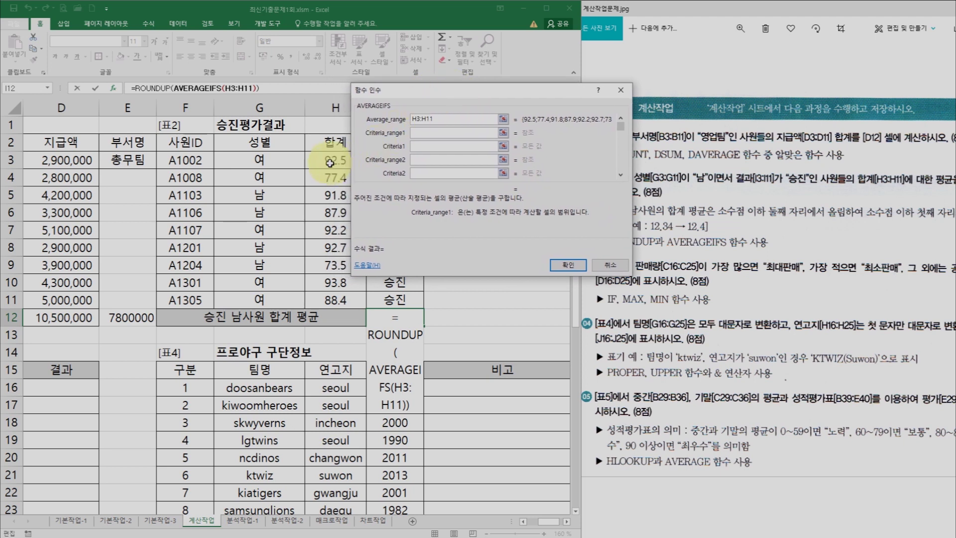
pyautogui.moveTo(264, 162); pyautogui.dragTo(279, 297)
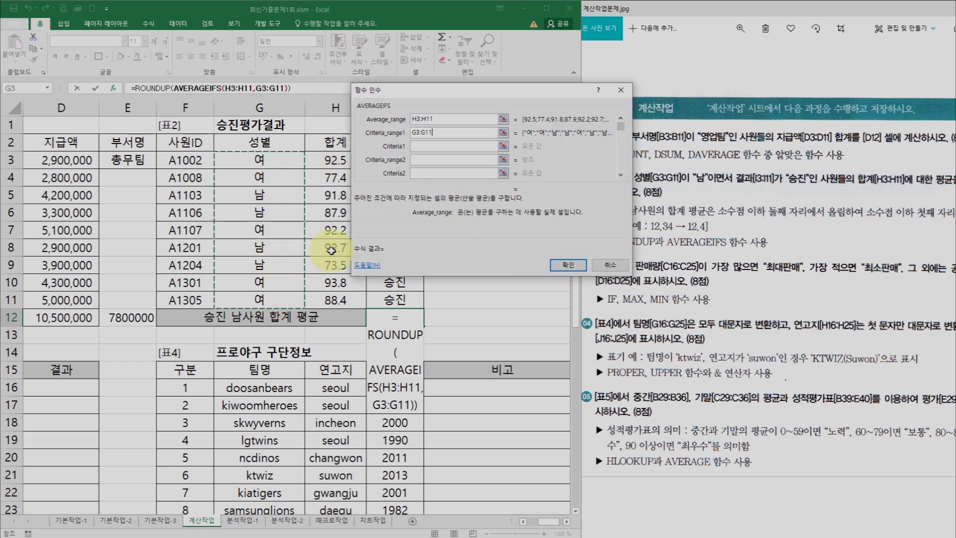
pyautogui.click(424, 148)
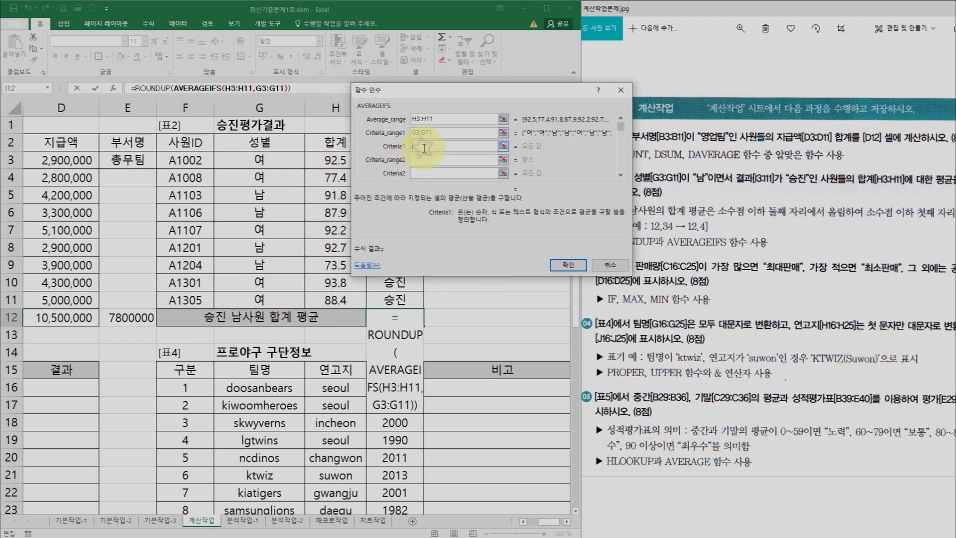
pyautogui.click(285, 189)
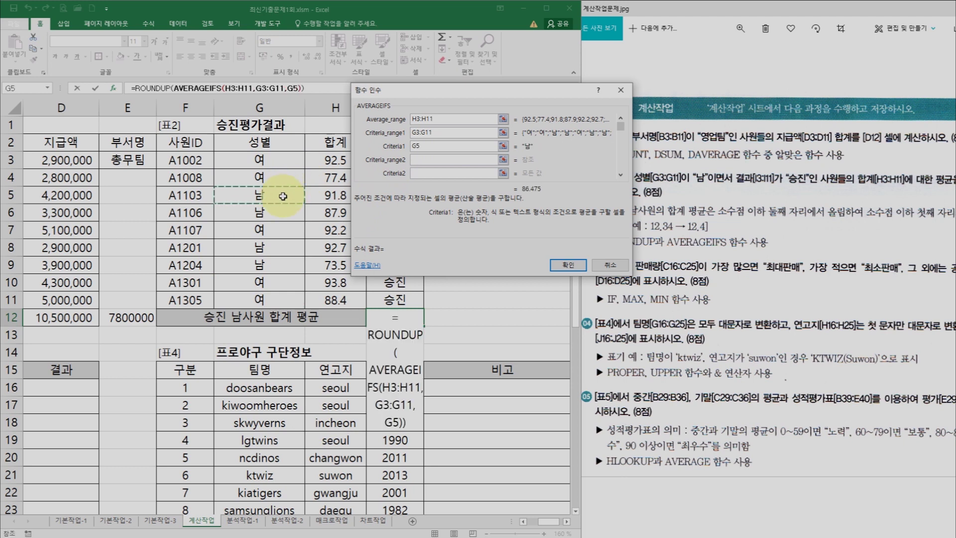
pyautogui.click(411, 149)
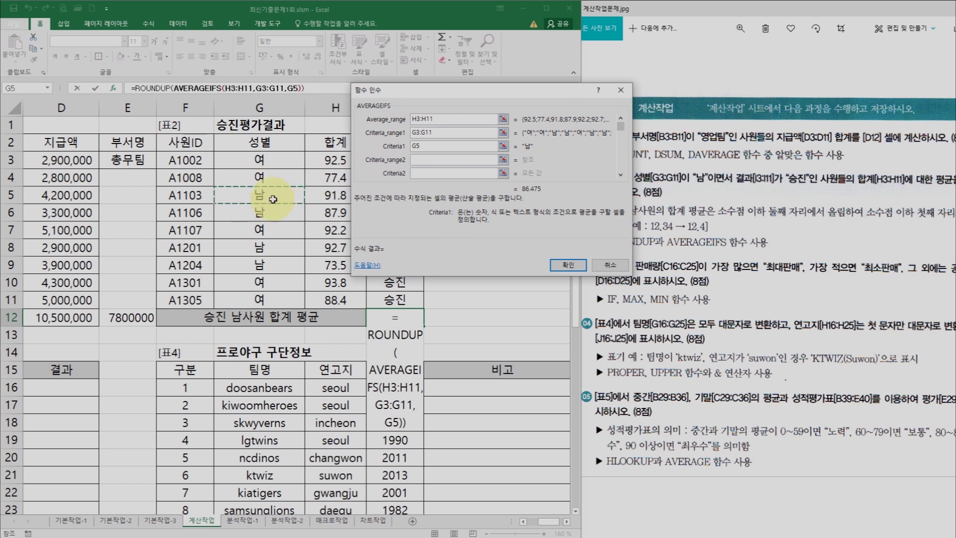
# - Set the second criterion: I3:I11 must equal I3 (승진)
pyautogui.click(427, 161)
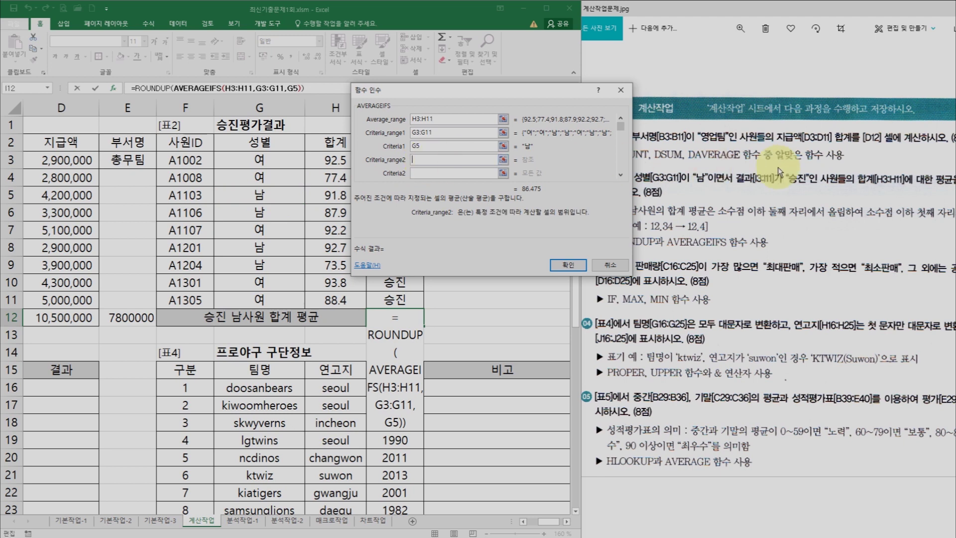
pyautogui.moveTo(399, 90); pyautogui.dragTo(491, 93)
pyautogui.moveTo(394, 158); pyautogui.dragTo(399, 298)
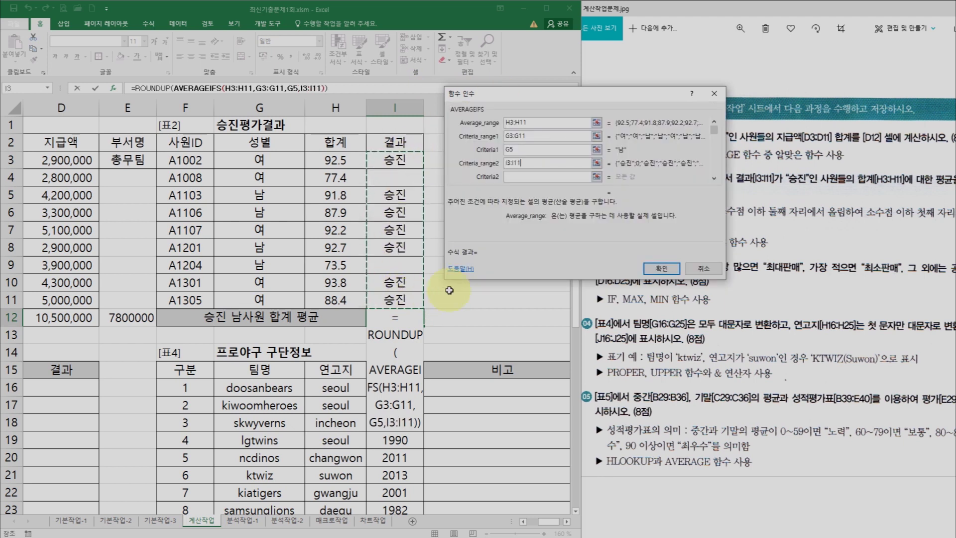
pyautogui.click(512, 178)
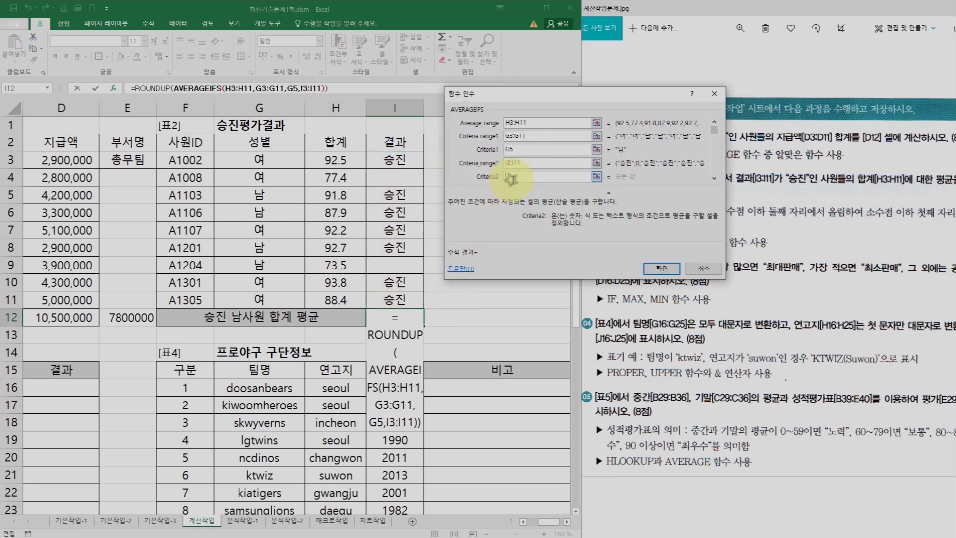
pyautogui.click(395, 160)
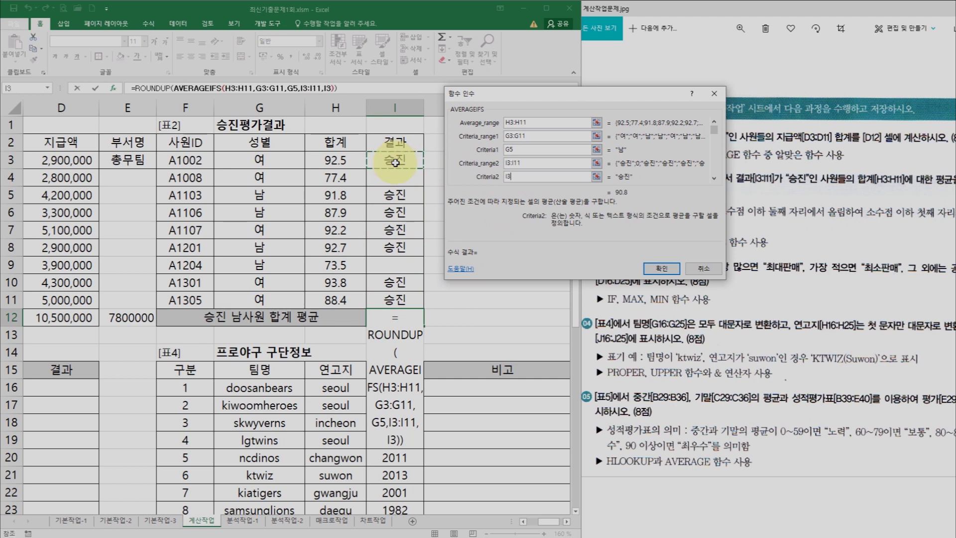
pyautogui.moveTo(481, 99); pyautogui.dragTo(468, 128)
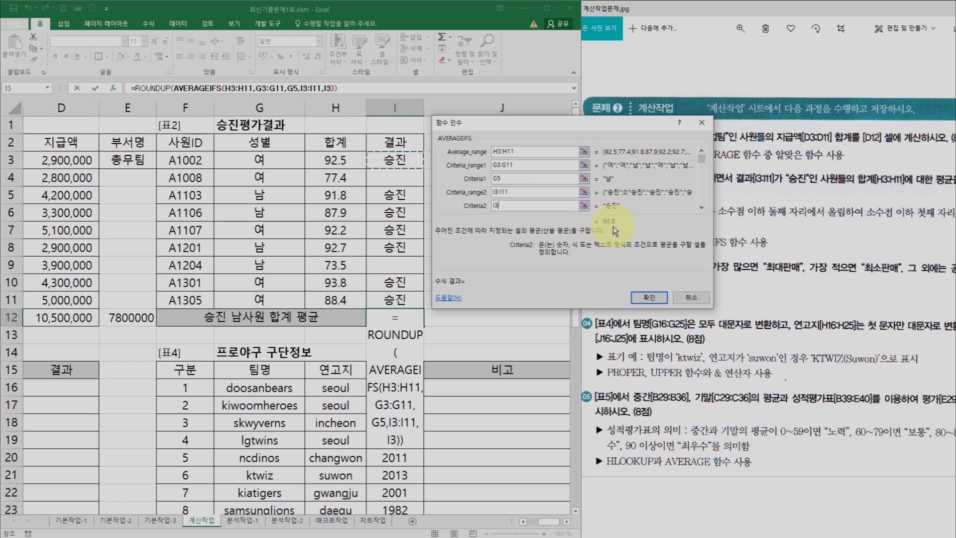
# - Give ROUNDUP 1 decimal digit and confirm I12's formula, showing 90.8
pyautogui.click(150, 89)
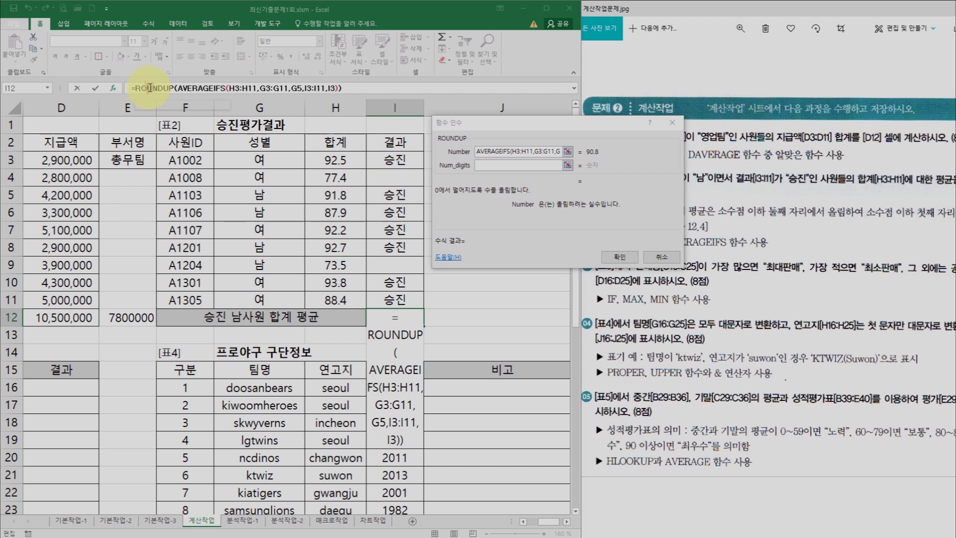
pyautogui.click(516, 165)
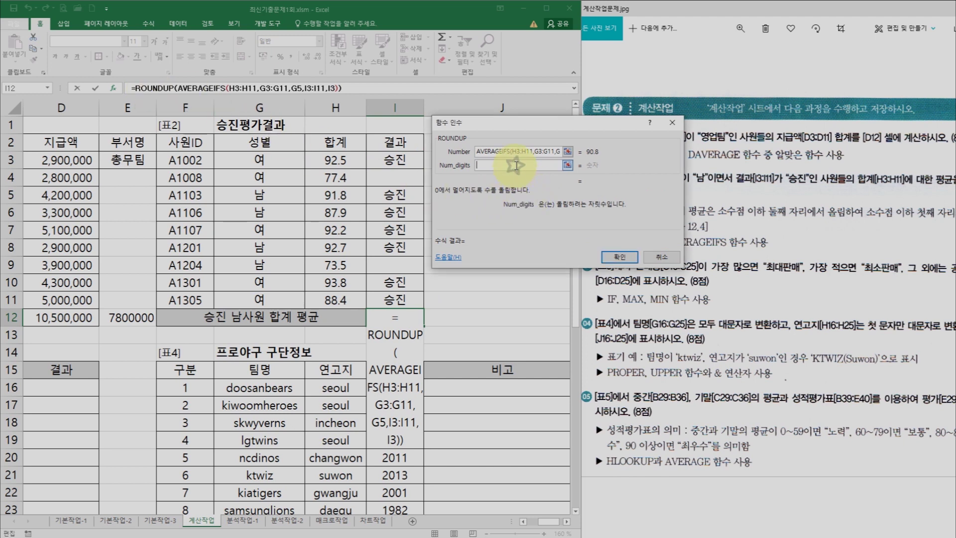
pyautogui.moveTo(515, 131); pyautogui.dragTo(415, 138)
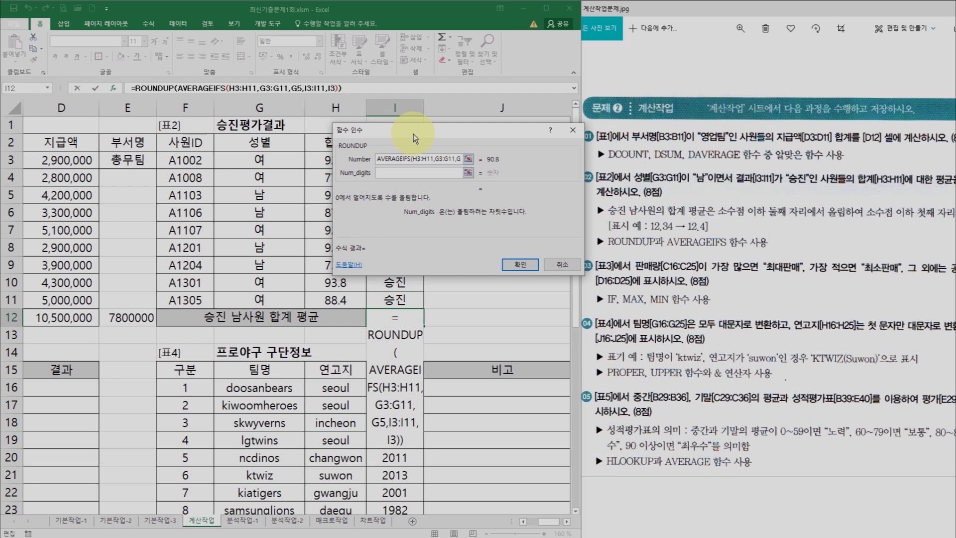
pyautogui.click(400, 173)
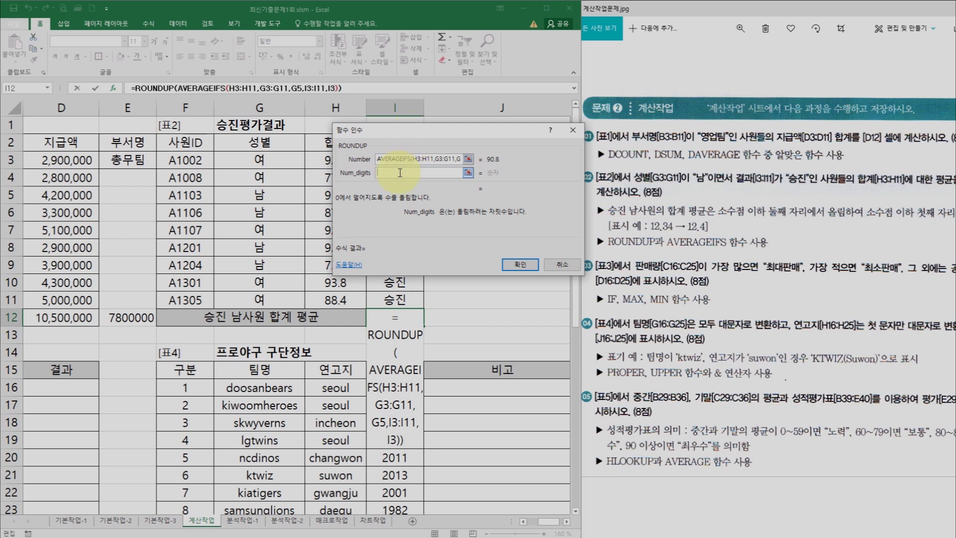
pyautogui.write('1')
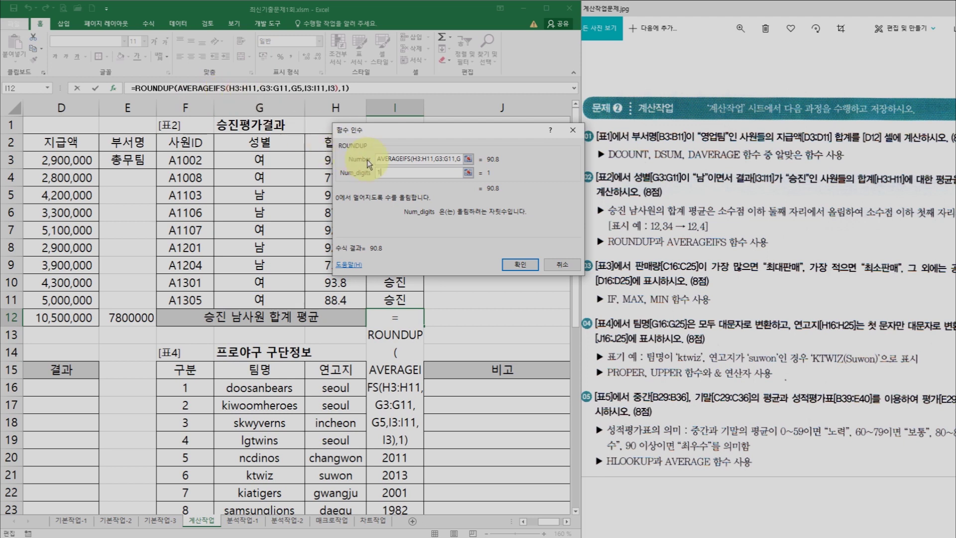
pyautogui.click(158, 90)
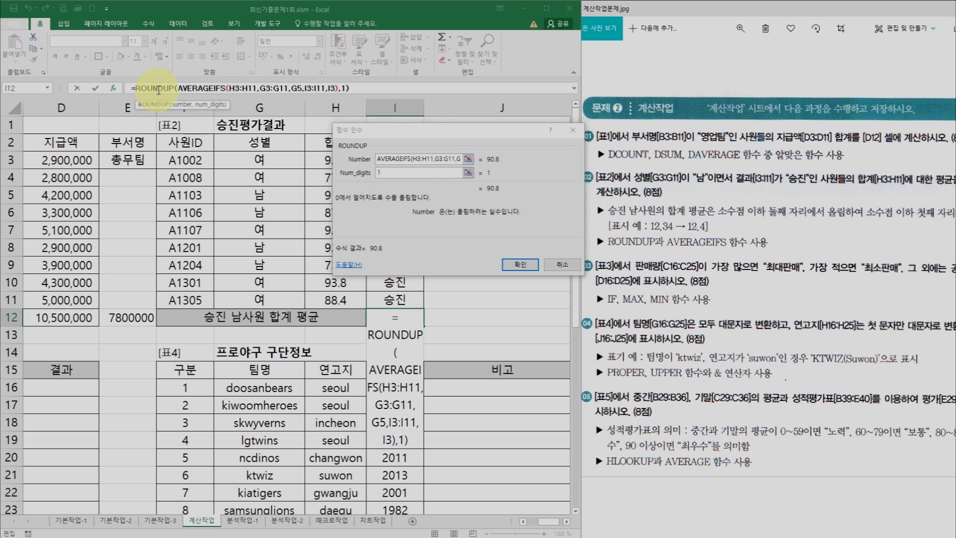
pyautogui.click(205, 89)
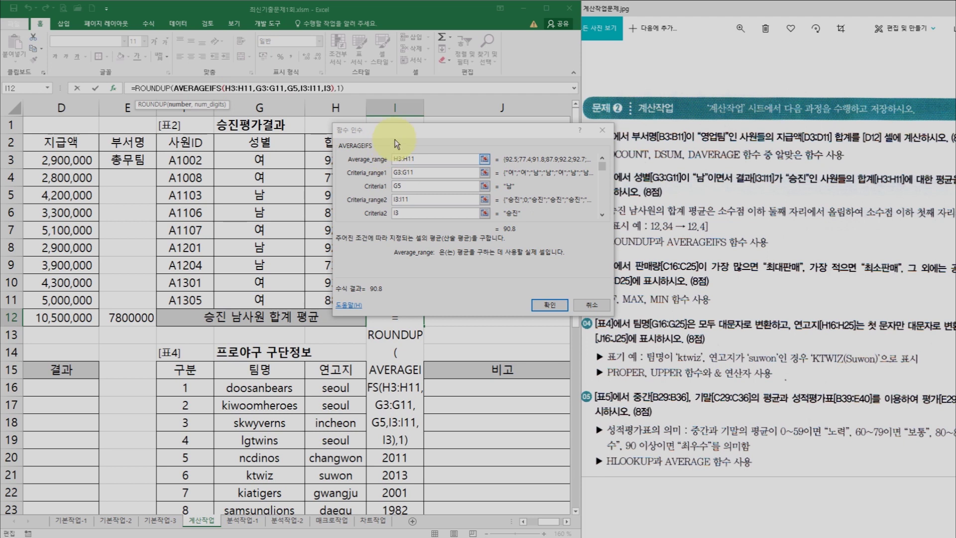
pyautogui.click(543, 308)
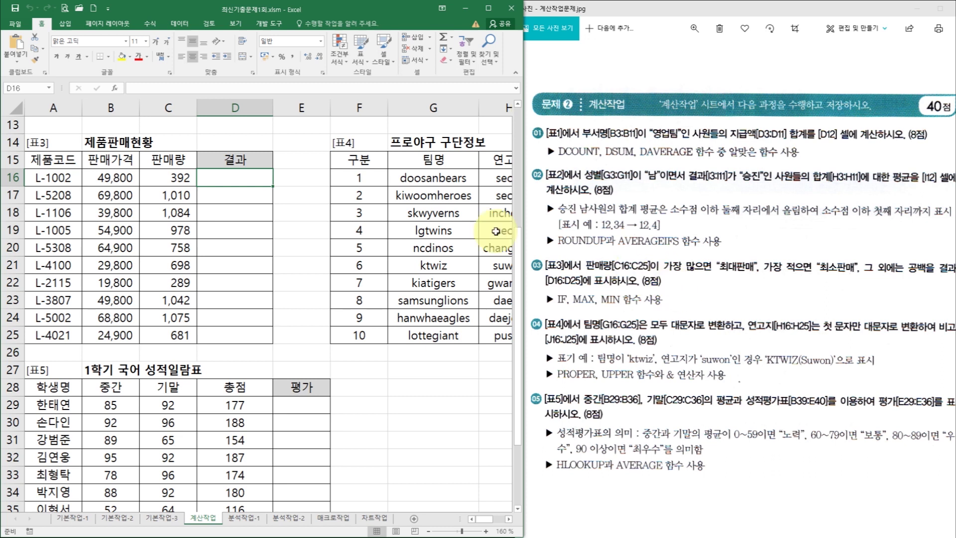
pyautogui.click(184, 179)
pyautogui.moveTo(184, 178); pyautogui.dragTo(171, 332)
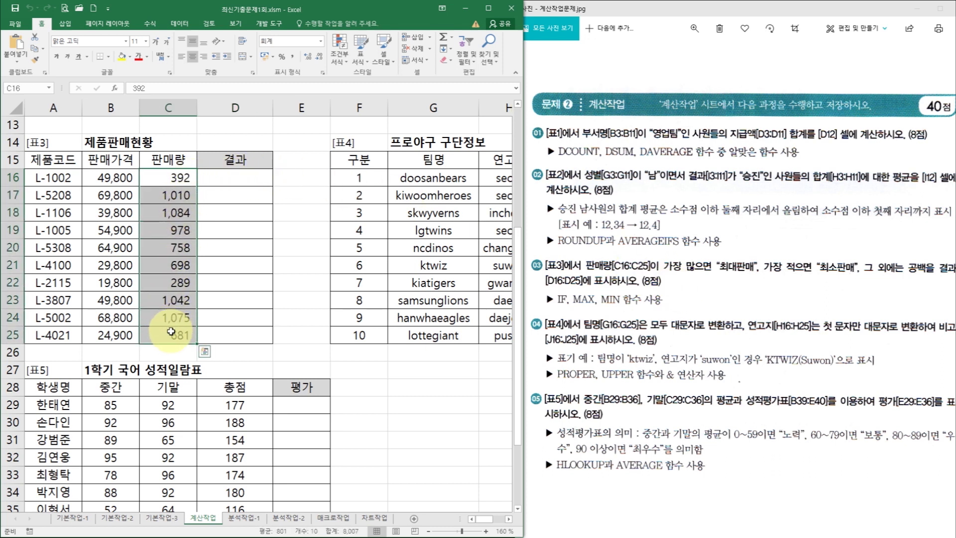
pyautogui.click(189, 214)
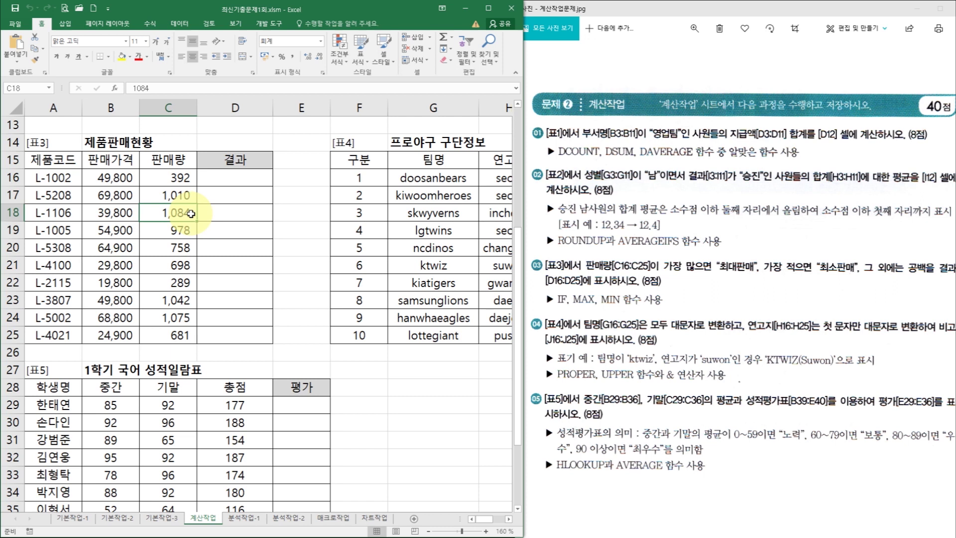
pyautogui.click(230, 213)
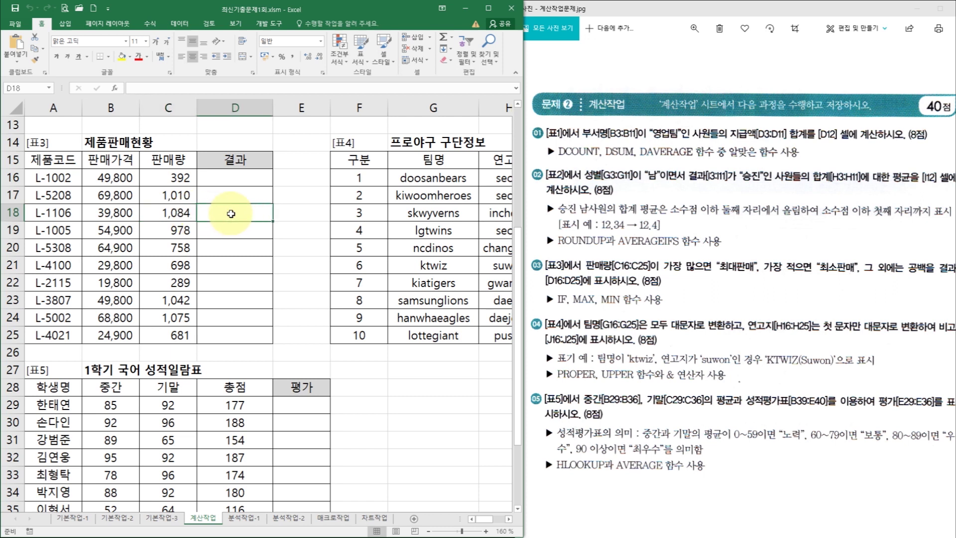
pyautogui.click(192, 282)
pyautogui.click(232, 280)
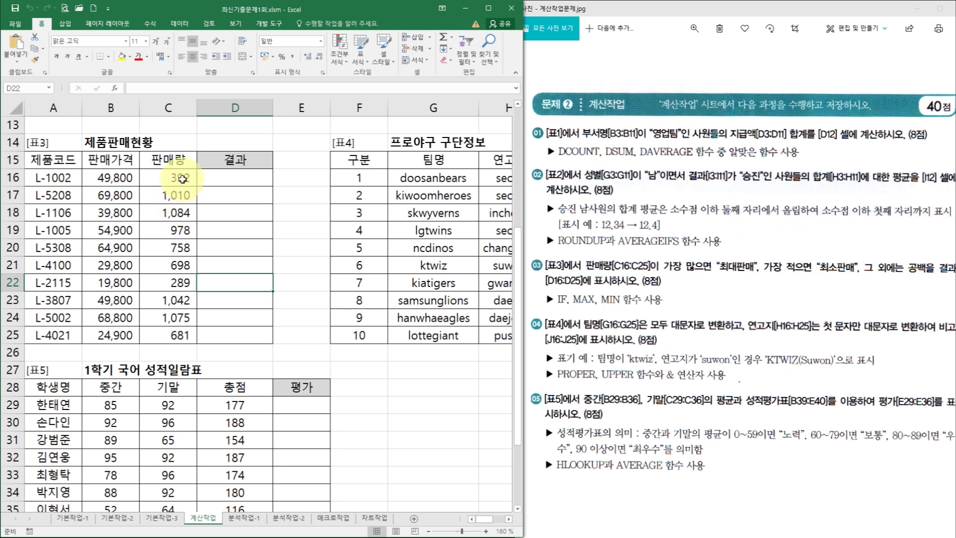
pyautogui.click(181, 180)
pyautogui.moveTo(183, 179); pyautogui.dragTo(176, 329)
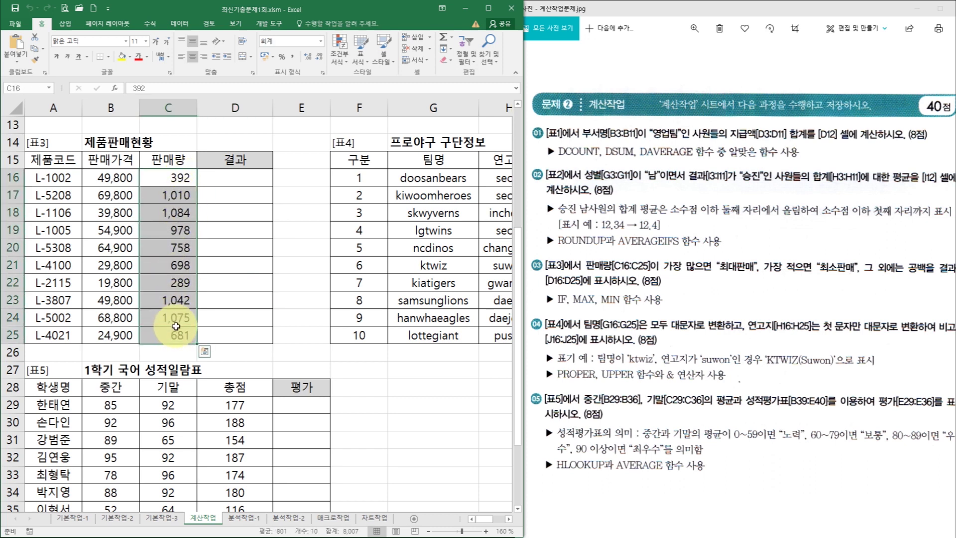
pyautogui.click(181, 214)
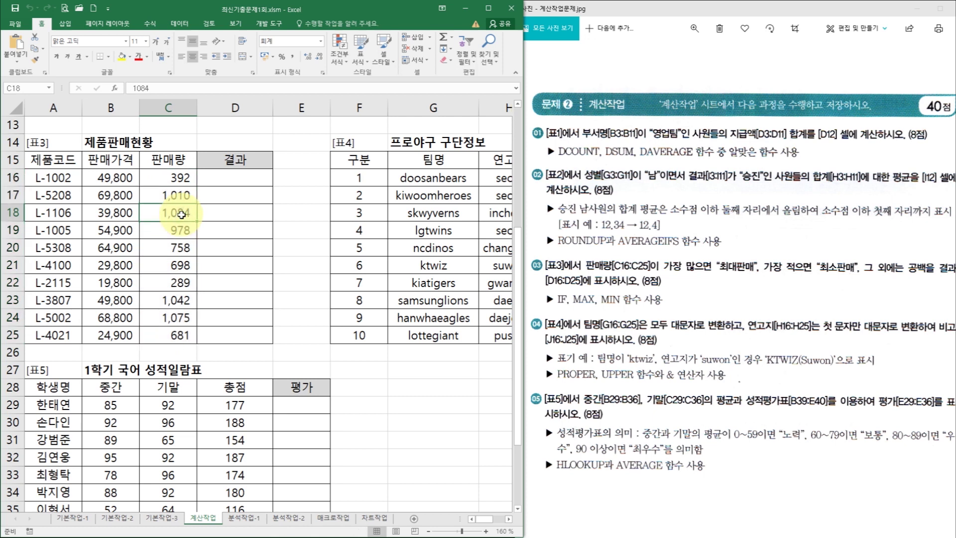
pyautogui.click(185, 176)
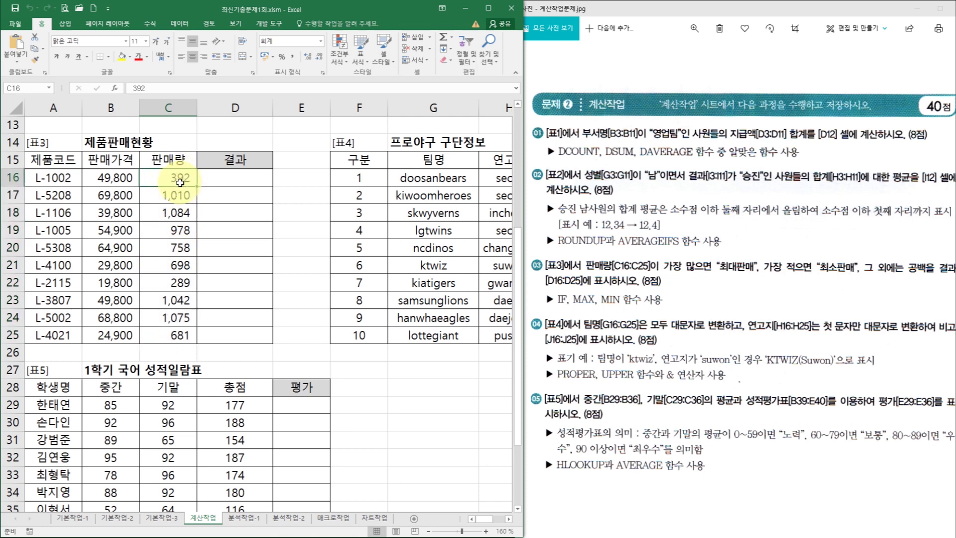
pyautogui.click(236, 176)
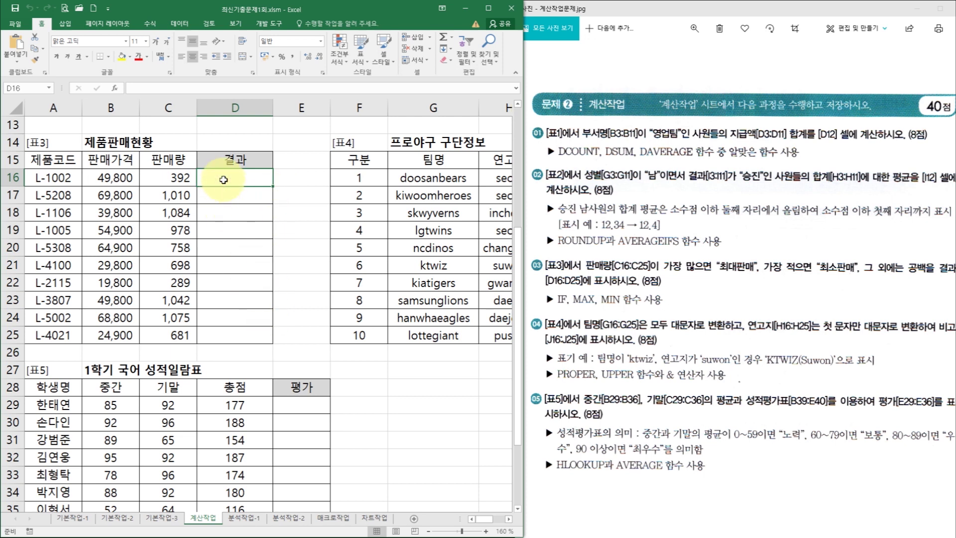
pyautogui.moveTo(180, 178); pyautogui.dragTo(178, 336)
pyautogui.click(202, 175)
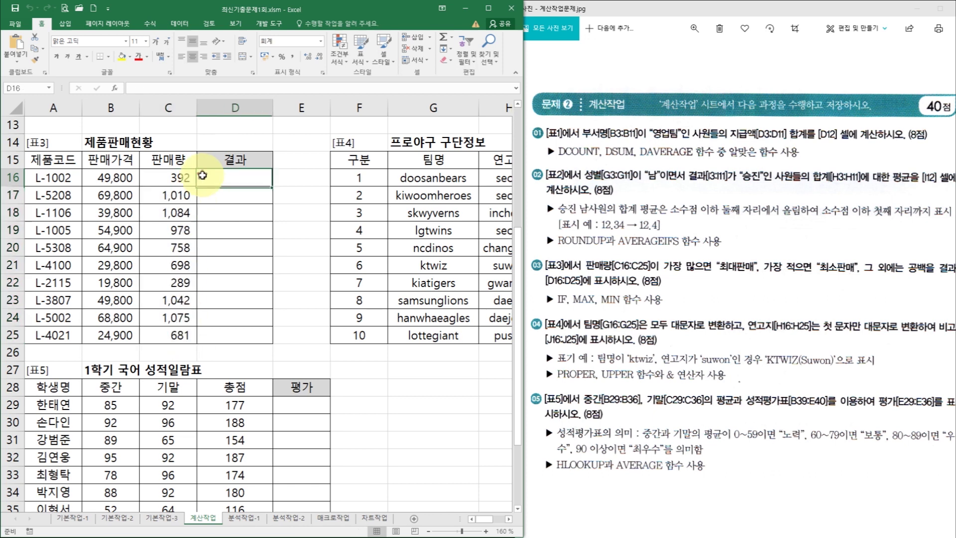
pyautogui.click(173, 177)
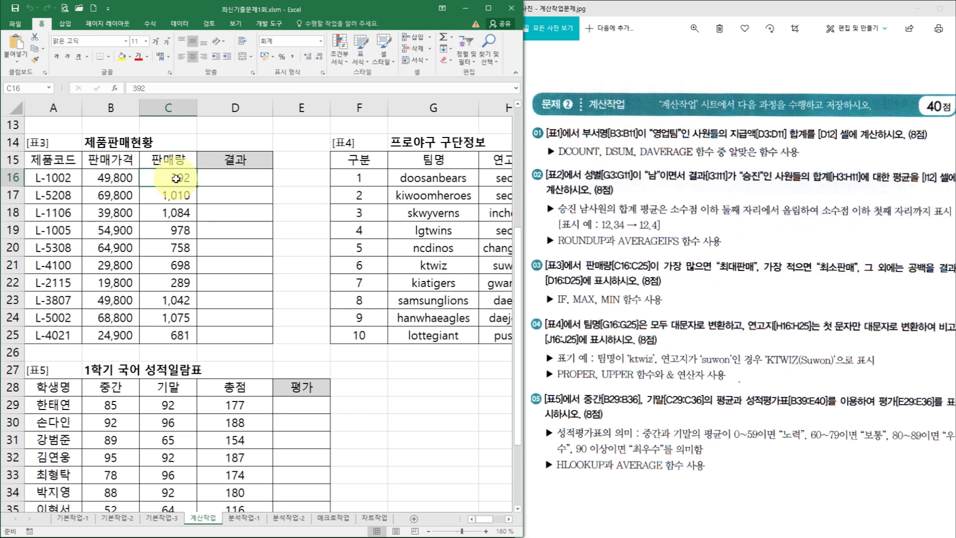
pyautogui.click(223, 178)
# - Start D16 with =IF and nest a MAX function in its condition
pyautogui.write('=')
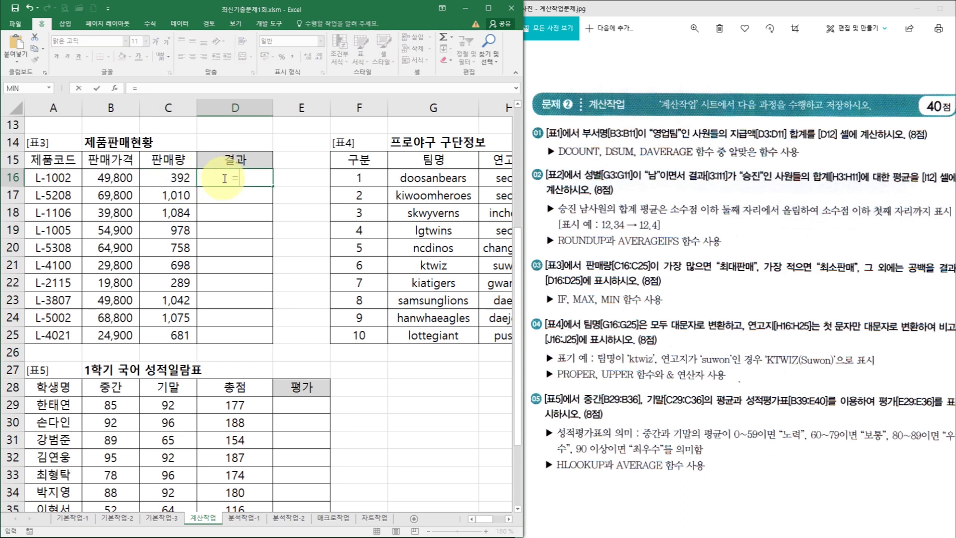
pyautogui.write('if')
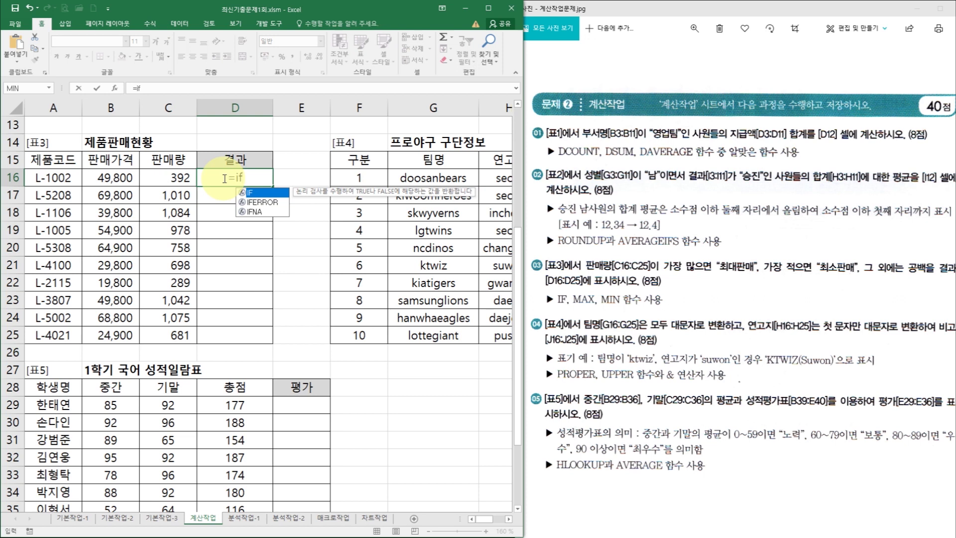
pyautogui.press('Tab')
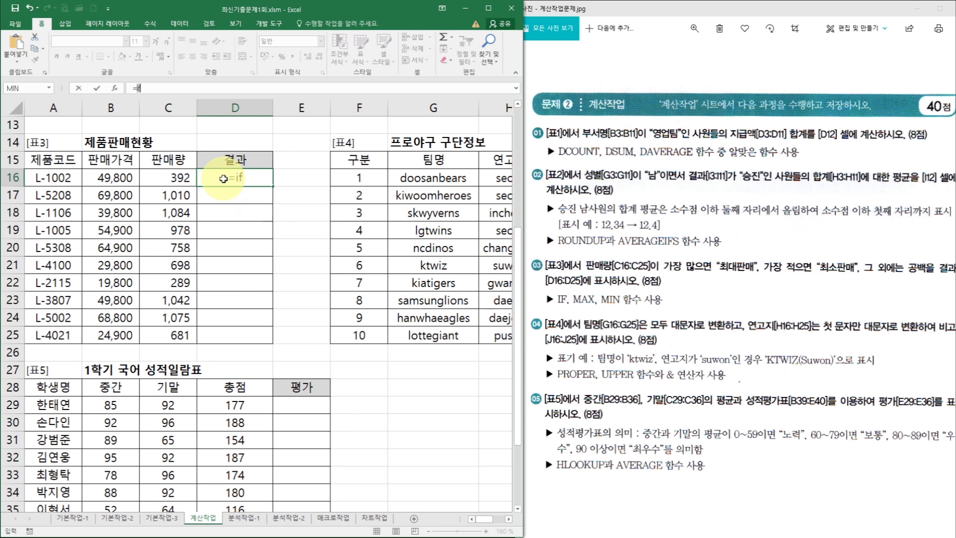
pyautogui.hotkey('ctrl', 'a')
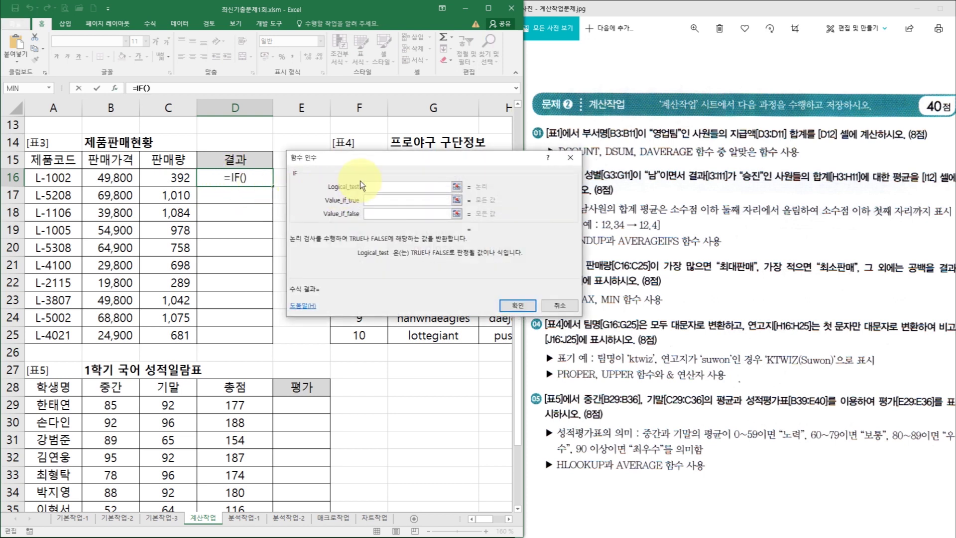
pyautogui.moveTo(361, 161); pyautogui.dragTo(366, 129)
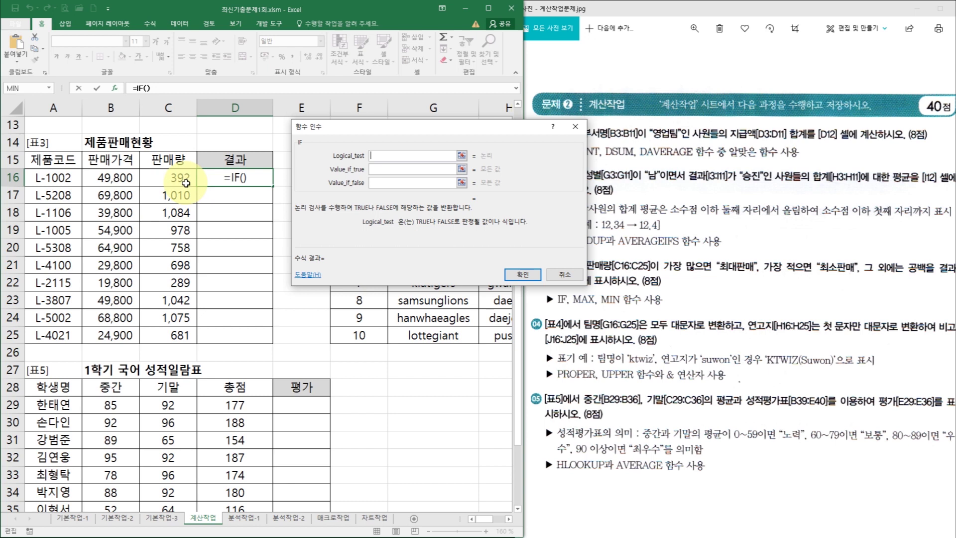
pyautogui.click(50, 88)
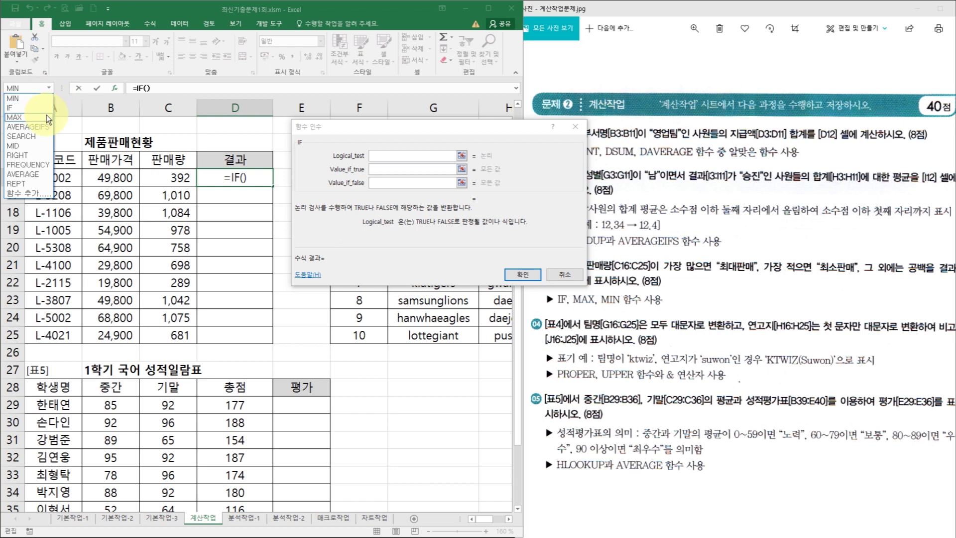
pyautogui.click(47, 115)
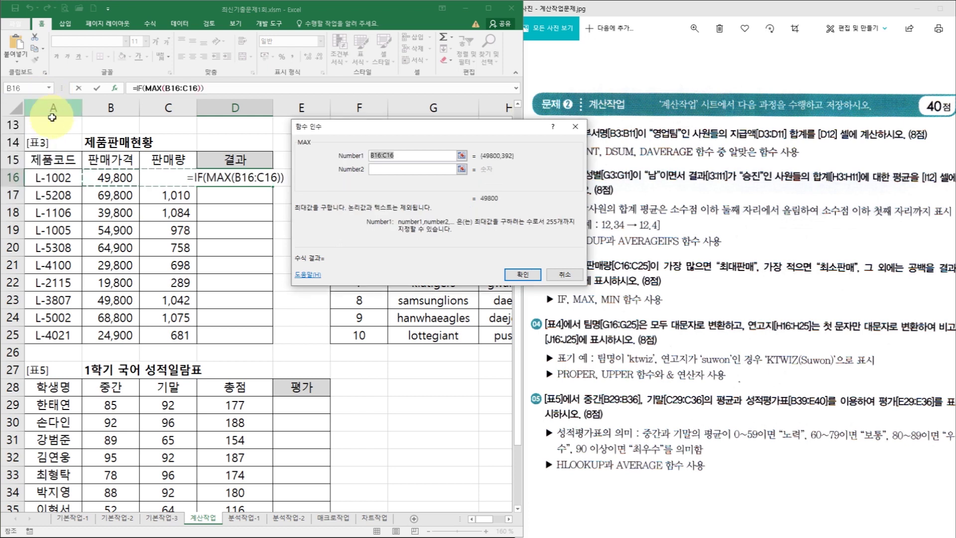
# - Make the IF condition MAX($C$16:$C$25)=C16
pyautogui.moveTo(170, 172); pyautogui.dragTo(165, 330)
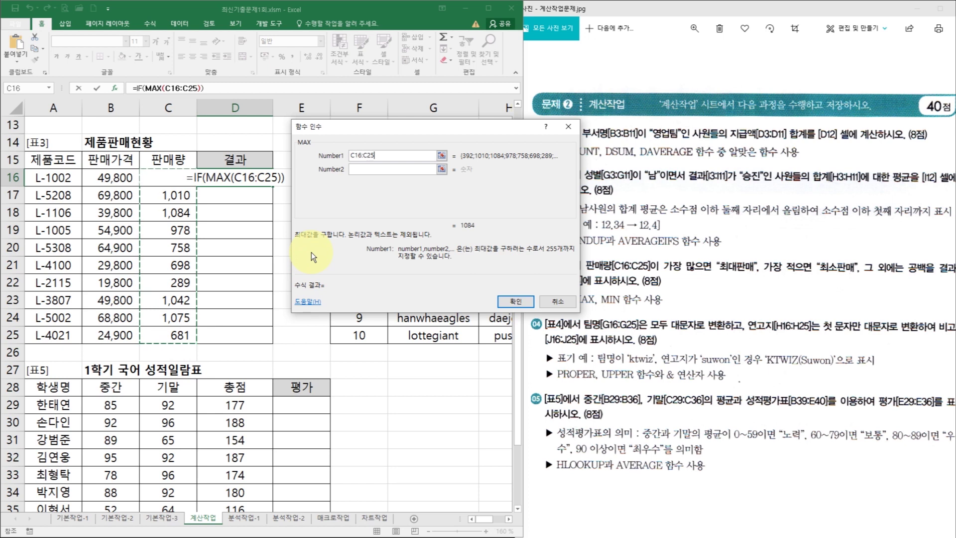
pyautogui.press('F4')
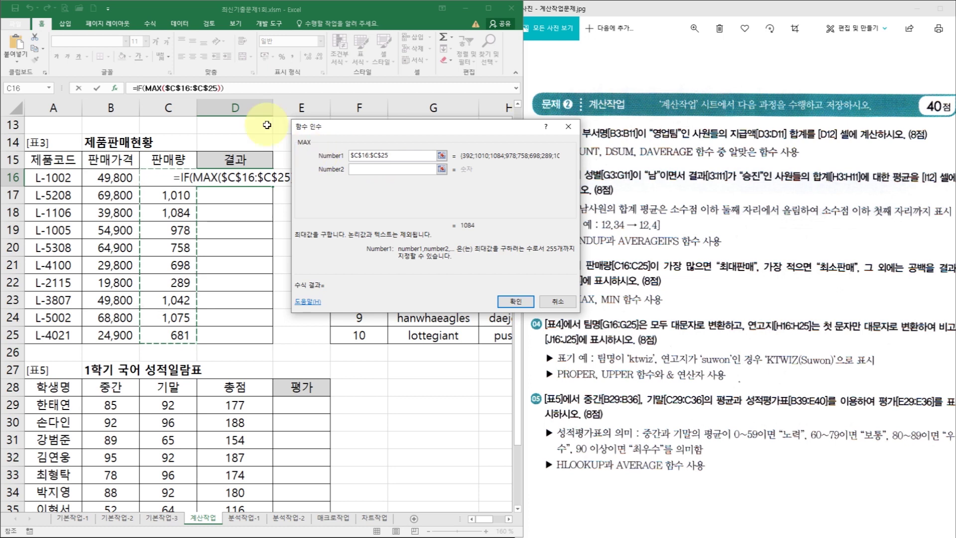
pyautogui.click(139, 89)
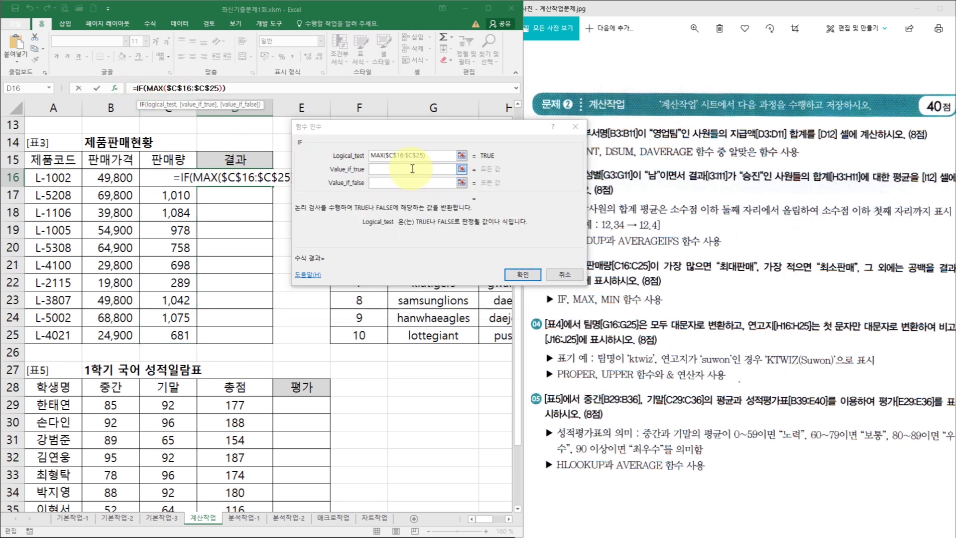
pyautogui.click(418, 154)
pyautogui.click(435, 155)
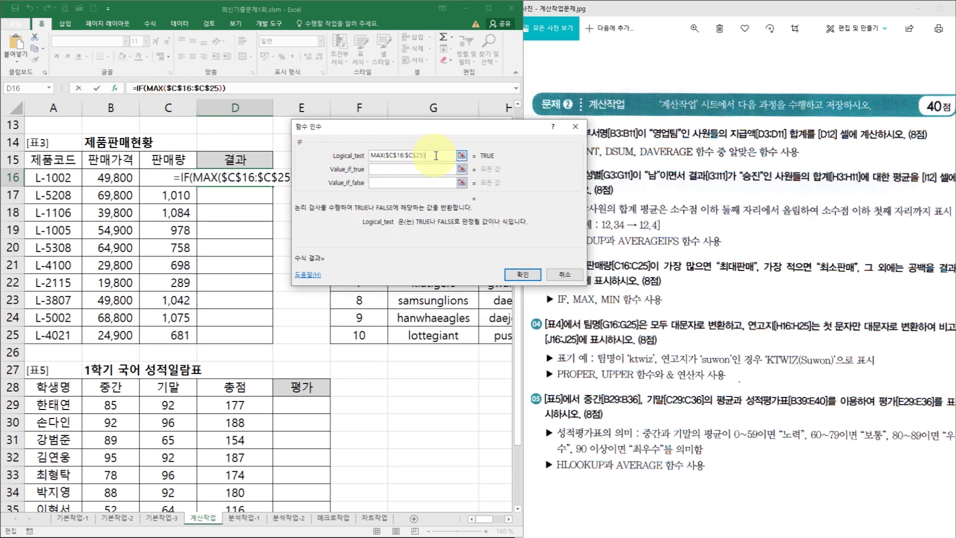
pyautogui.write('=')
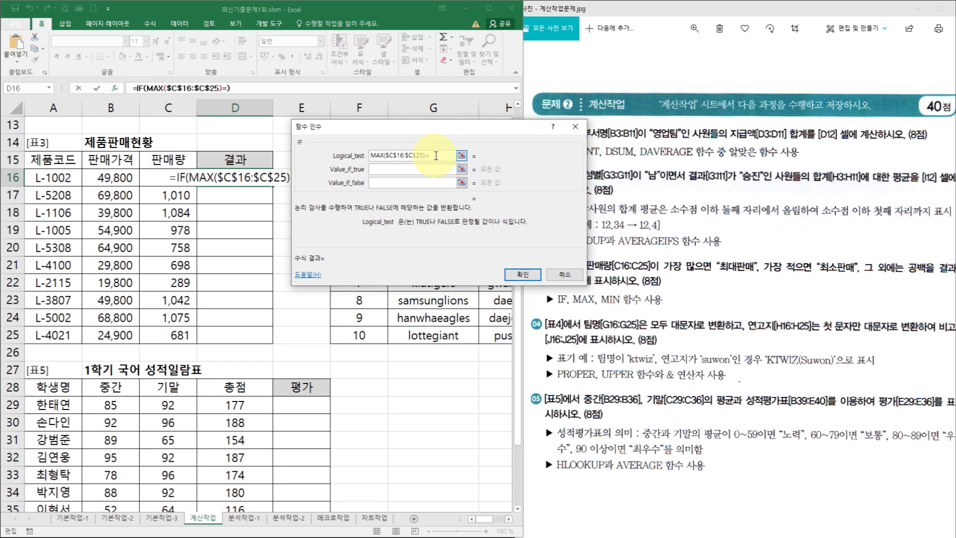
pyautogui.click(182, 175)
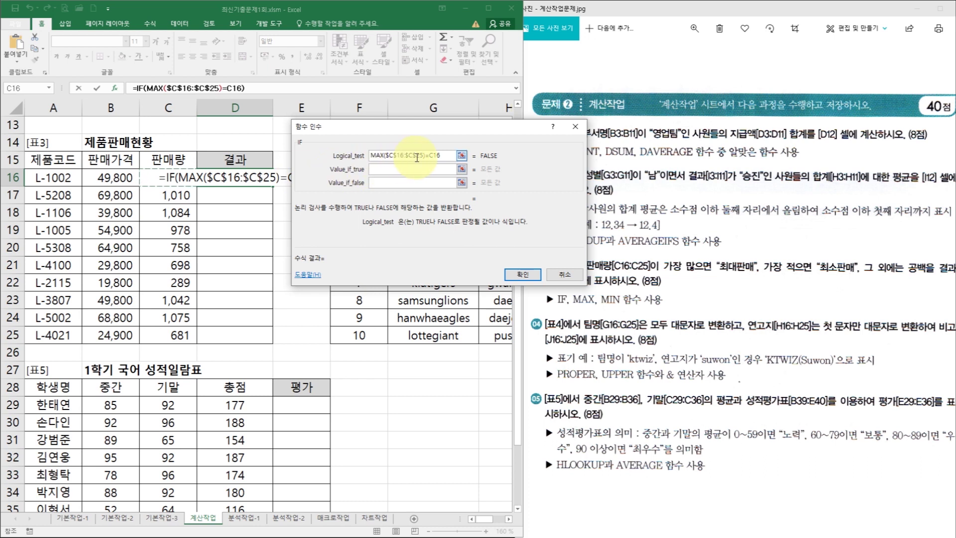
# - Return 최대판매 when the condition is true
pyautogui.click(386, 157)
pyautogui.click(386, 169)
pyautogui.write('최대판매')
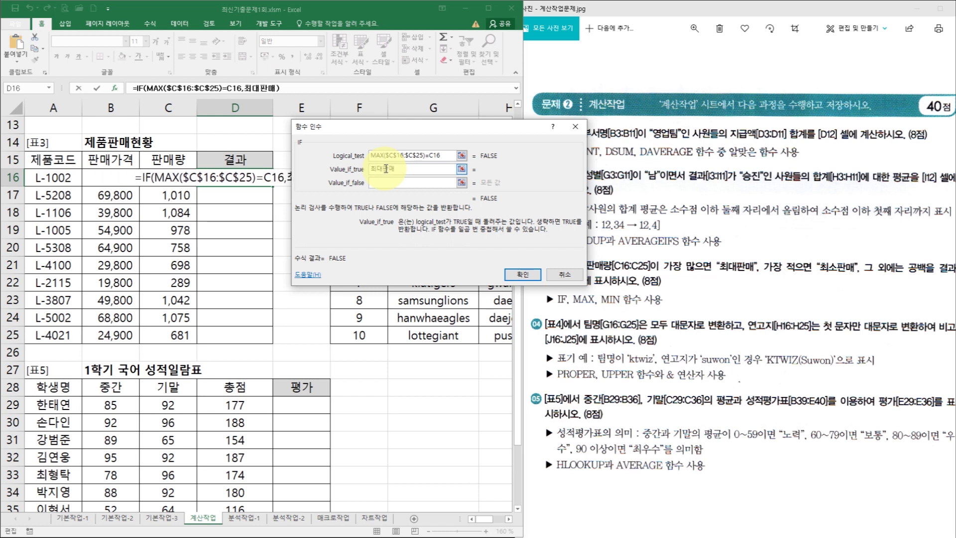
pyautogui.press('Tab')
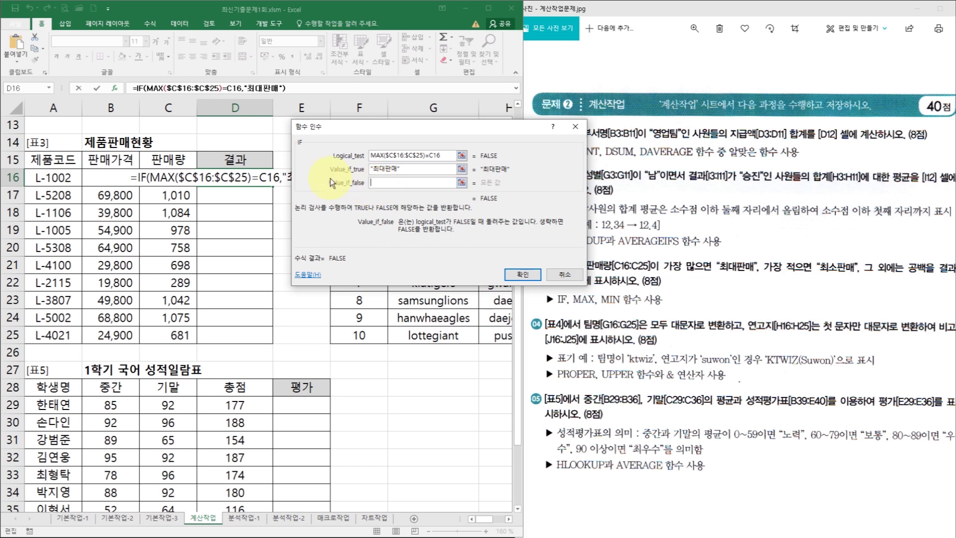
pyautogui.click(49, 88)
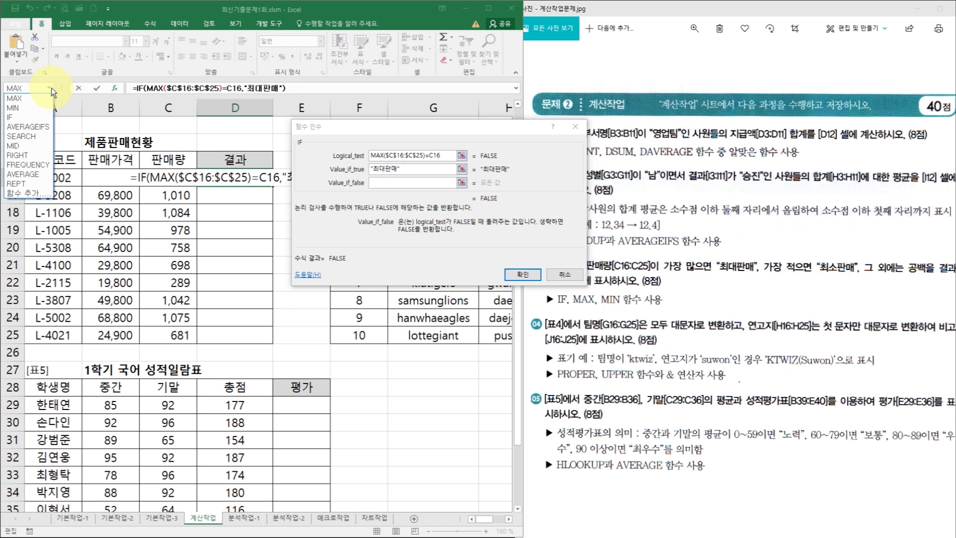
# - Nest a second IF in the false branch testing MIN($C$16:$C$25)=C16
pyautogui.click(41, 117)
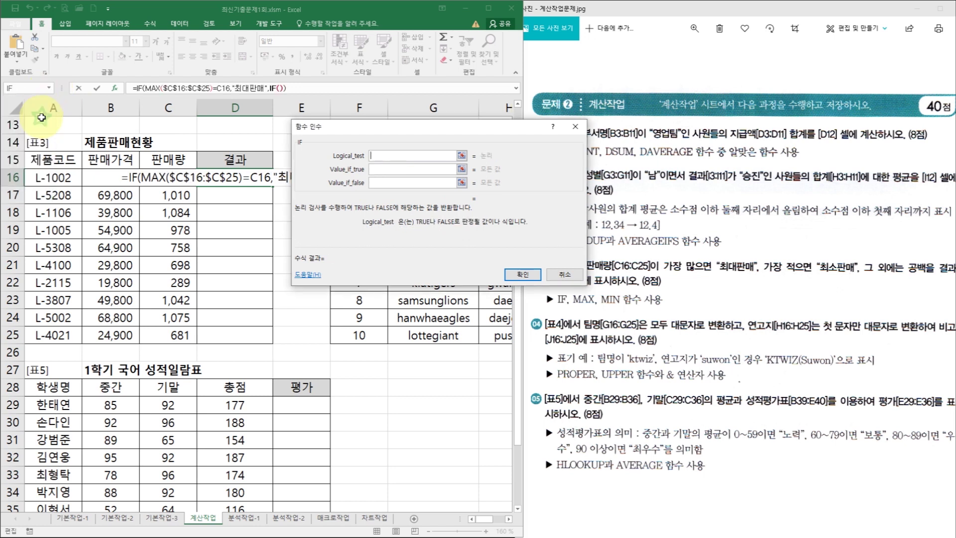
pyautogui.click(385, 156)
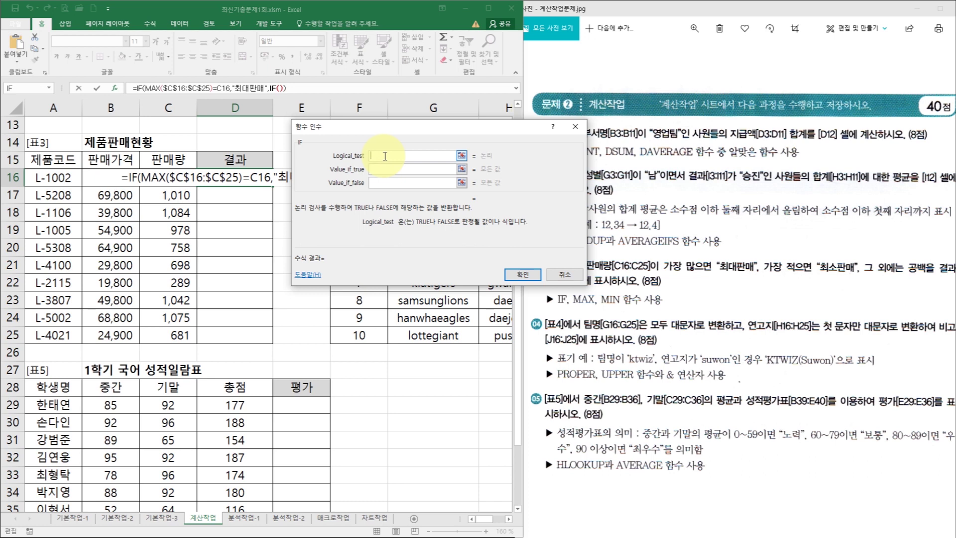
pyautogui.click(49, 88)
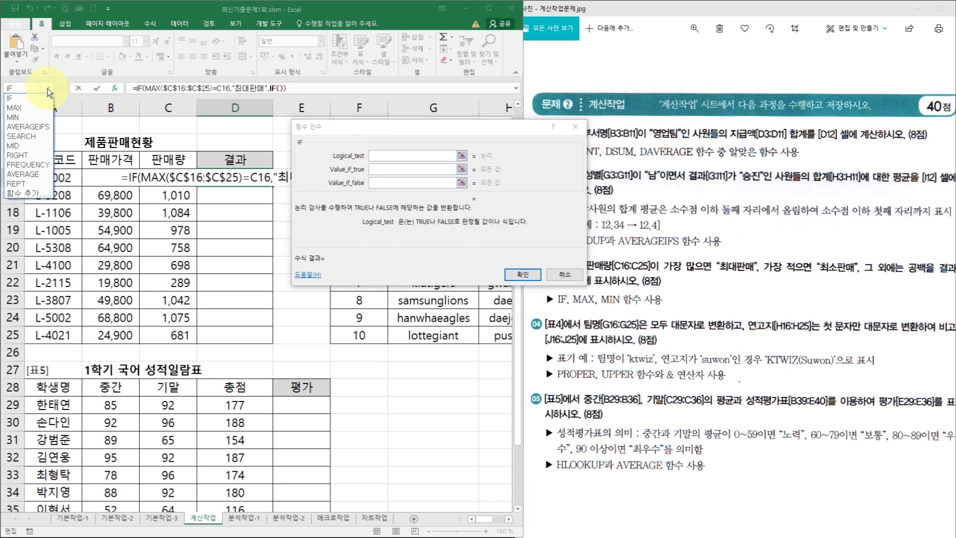
pyautogui.click(47, 118)
pyautogui.moveTo(180, 180); pyautogui.dragTo(166, 335)
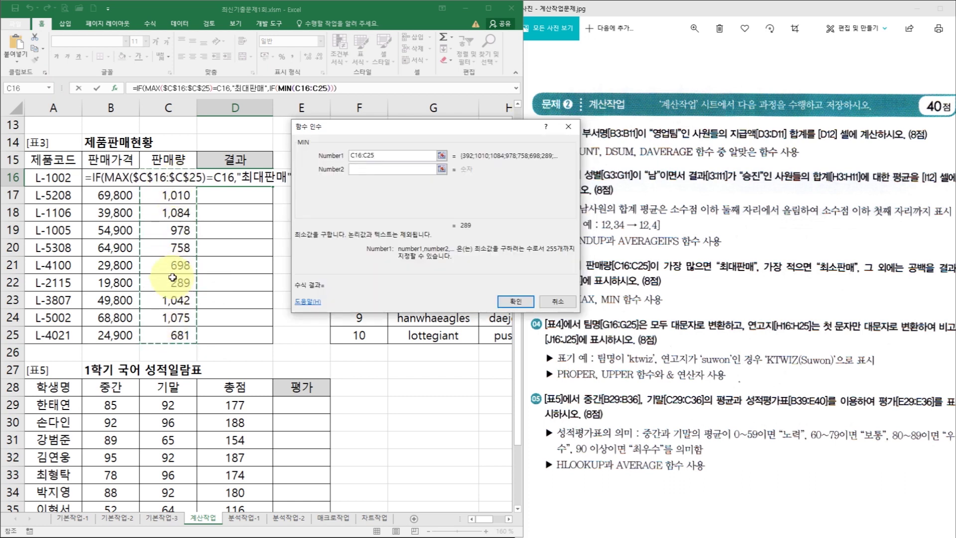
pyautogui.press('F4')
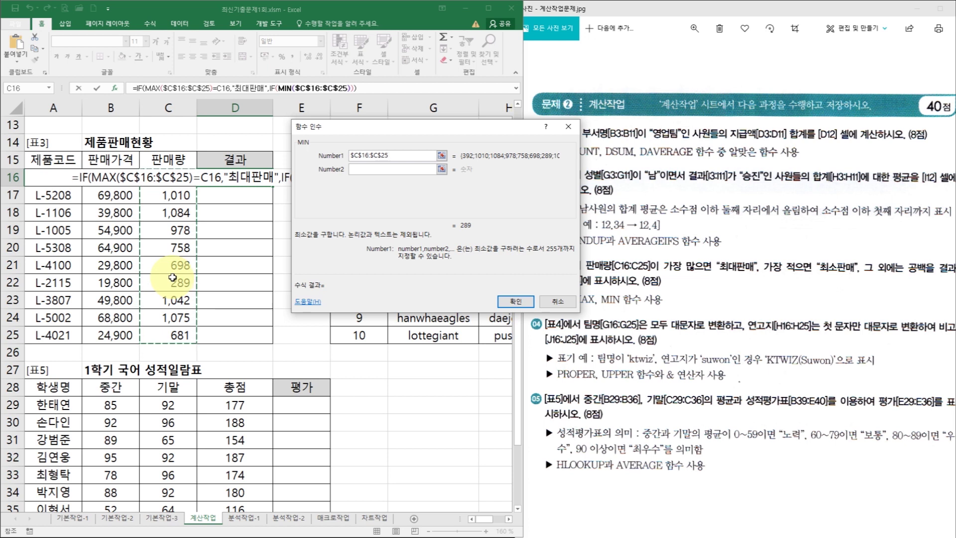
pyautogui.click(273, 88)
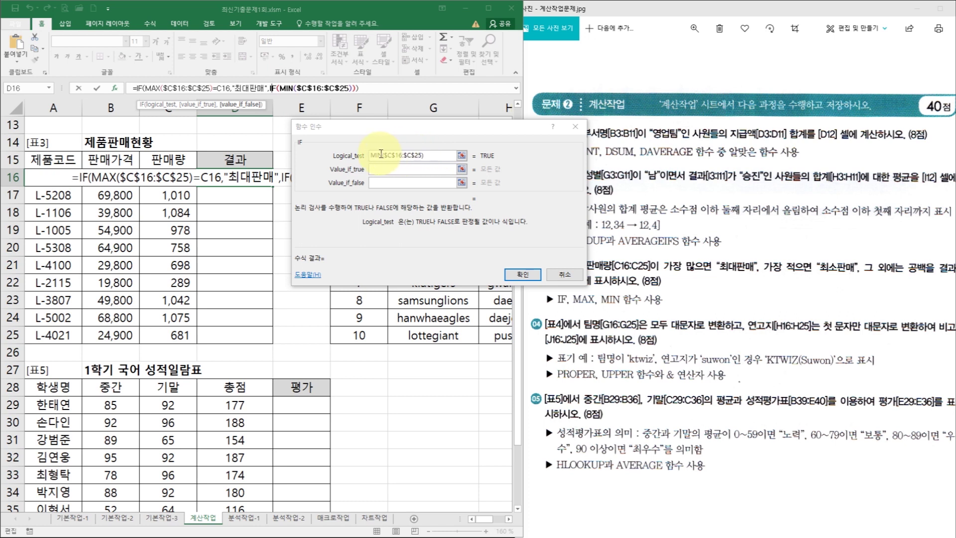
pyautogui.click(440, 156)
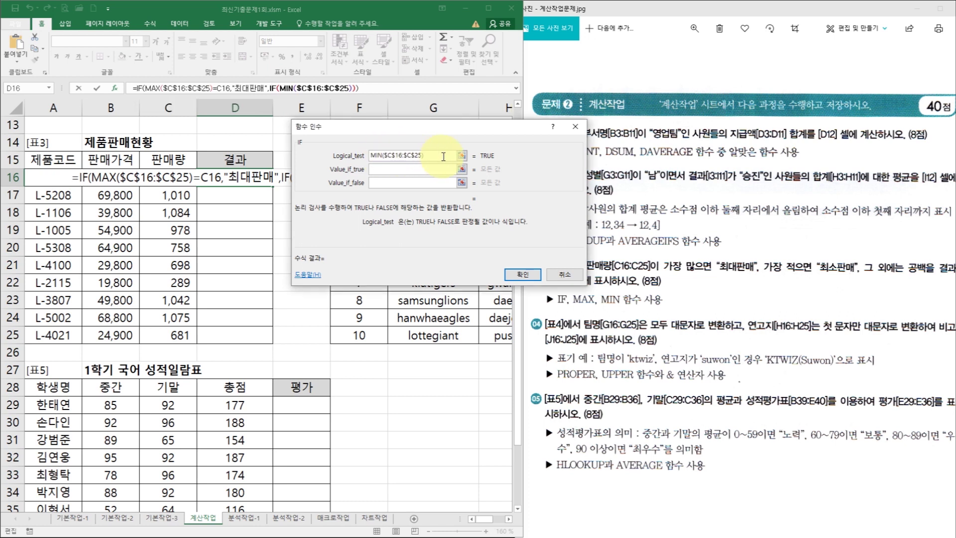
pyautogui.write('=')
pyautogui.click(179, 181)
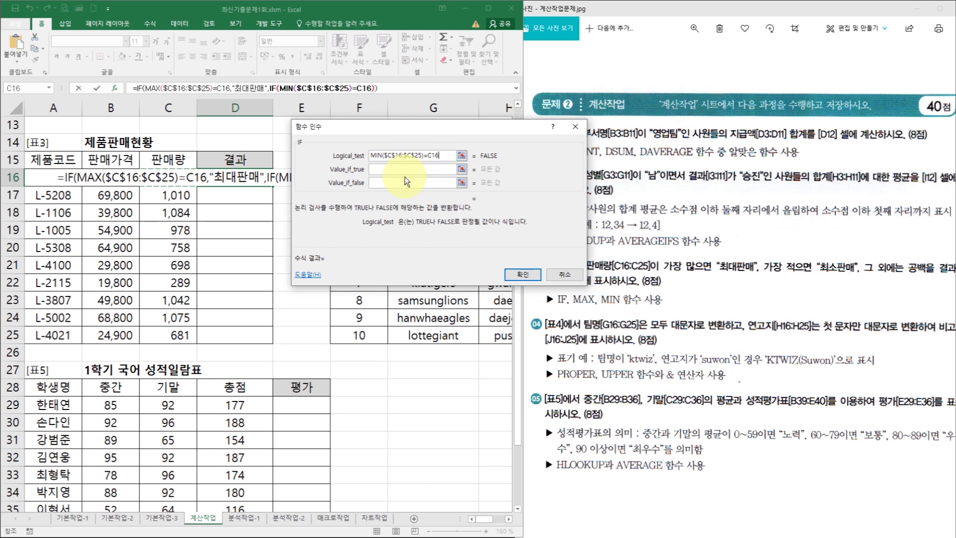
# - Have the inner IF return 최소판매, otherwise "", and enter the formula
pyautogui.click(405, 170)
pyautogui.write('최소판매')
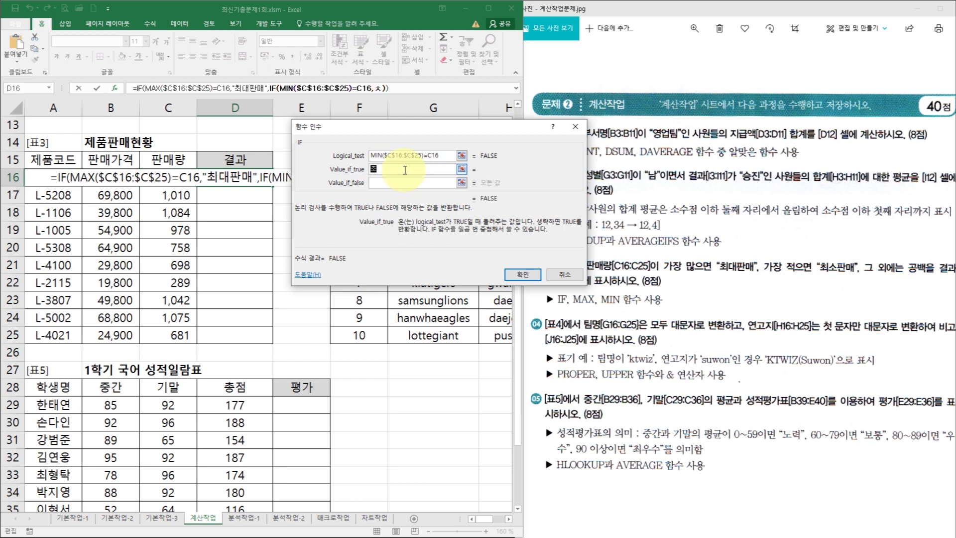
pyautogui.press('Tab')
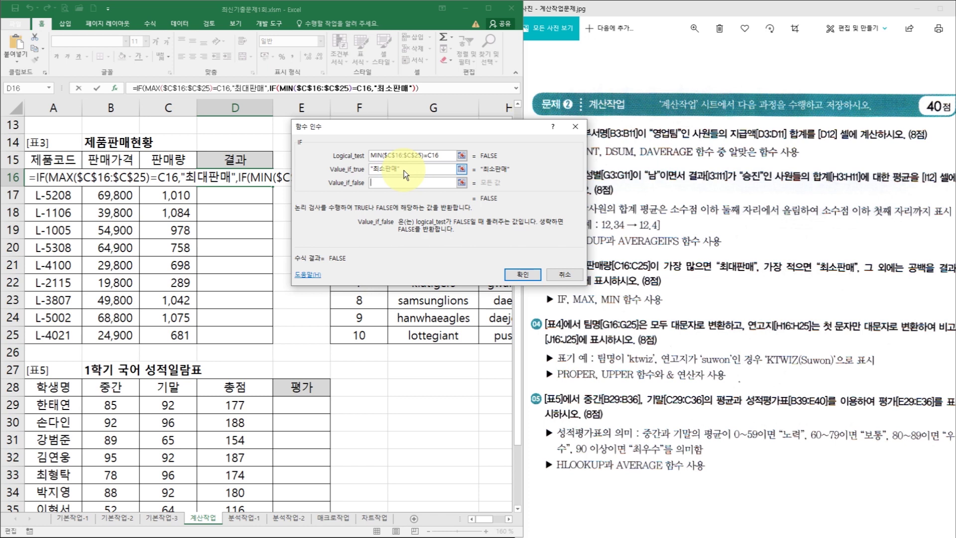
pyautogui.write('""')
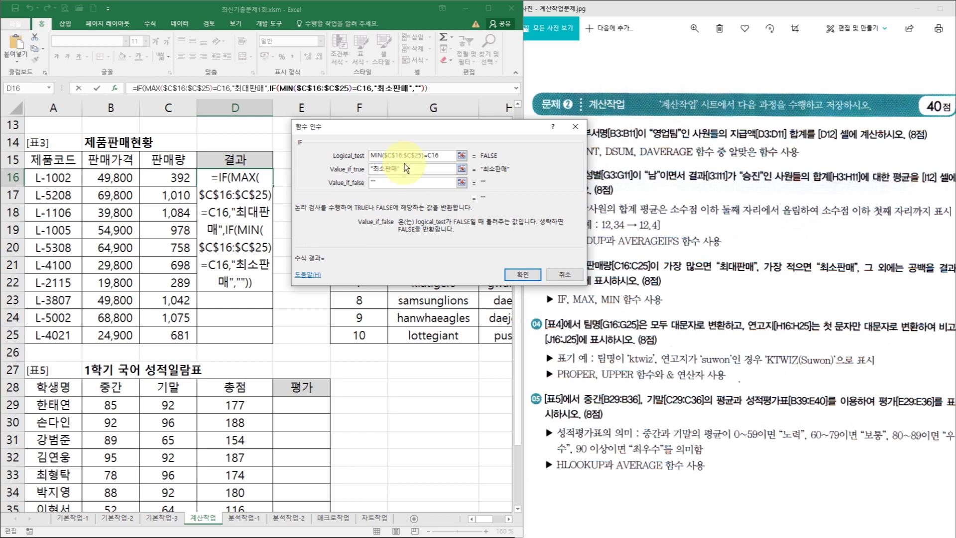
pyautogui.click(523, 275)
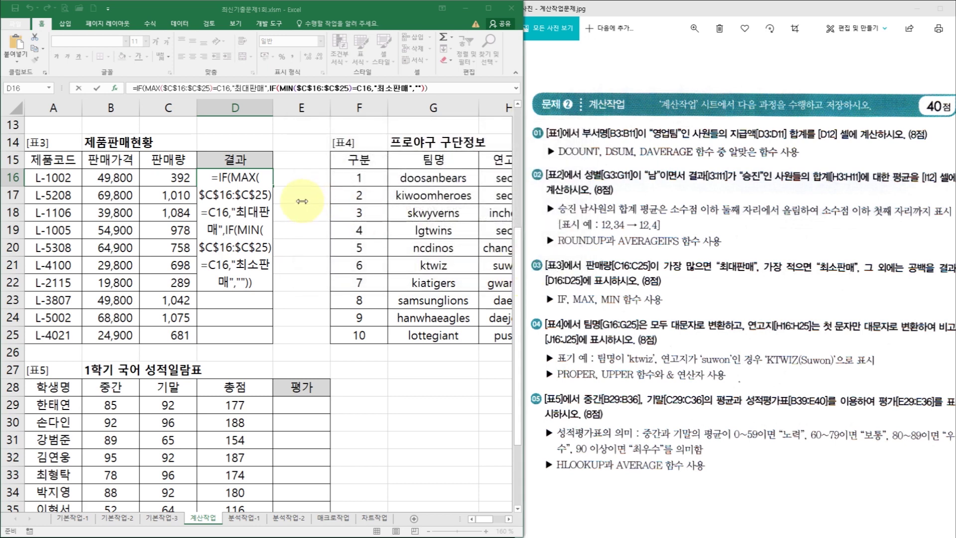
# - Fill D16's formula down to D25 and check D18 (최대판매) and D22 (최소판매)
pyautogui.moveTo(274, 186); pyautogui.dragTo(271, 342)
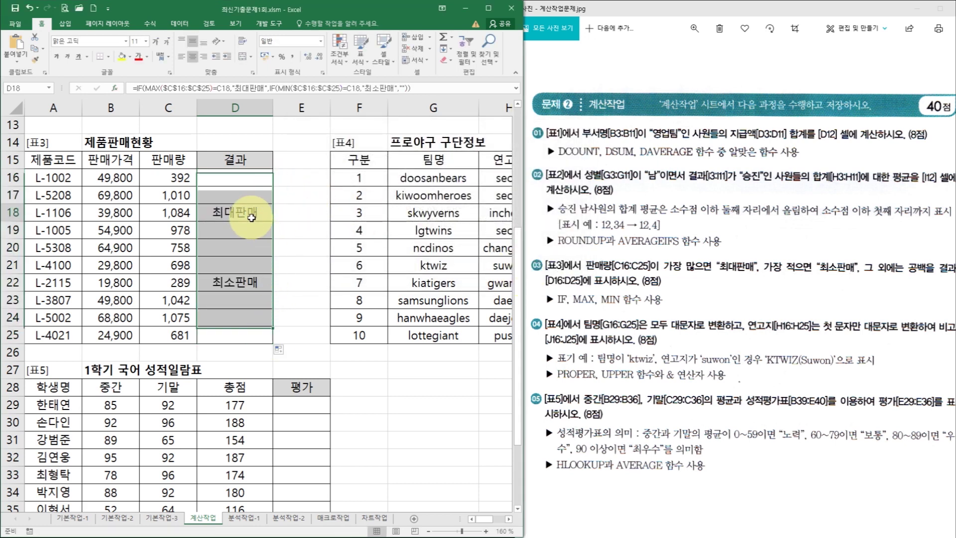
pyautogui.click(251, 216)
pyautogui.click(254, 283)
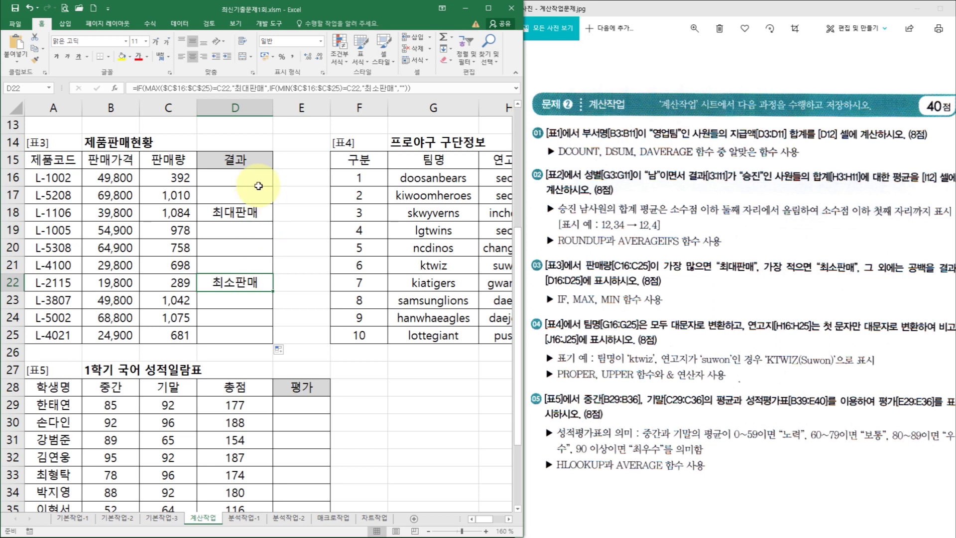
pyautogui.moveTo(486, 524); pyautogui.dragTo(500, 524)
pyautogui.click(455, 179)
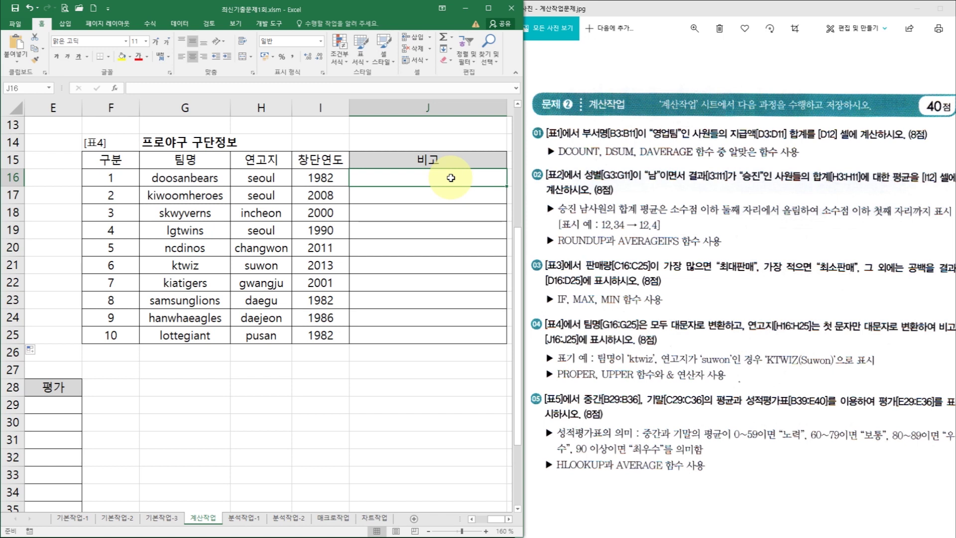
# - Enter =UPPER(G16) in J16 so it shows DOOSANBEARS
pyautogui.write('=')
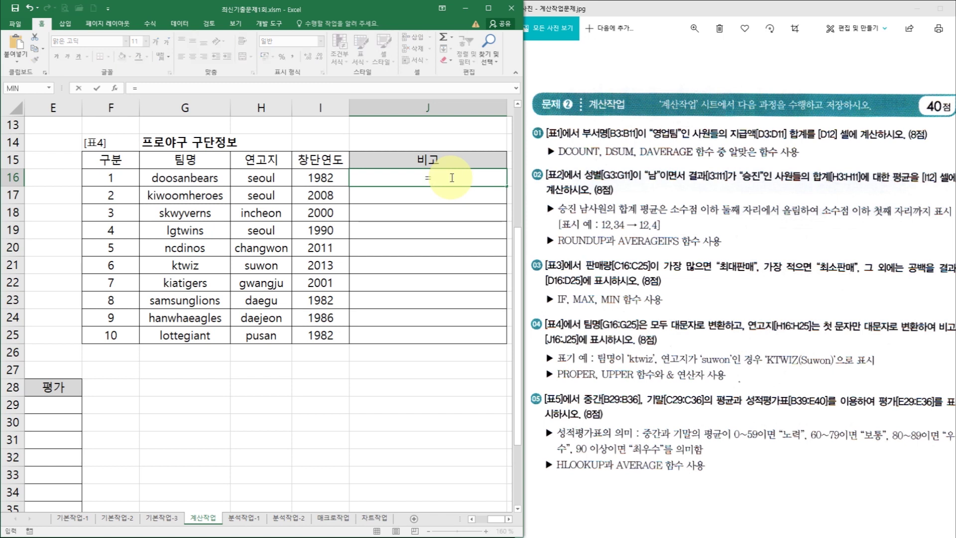
pyautogui.write('upp')
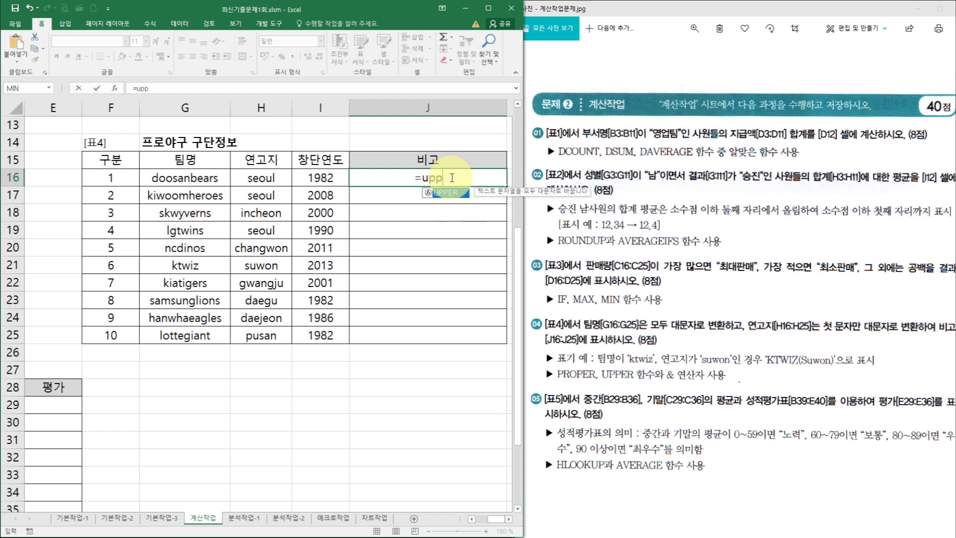
pyautogui.write('er')
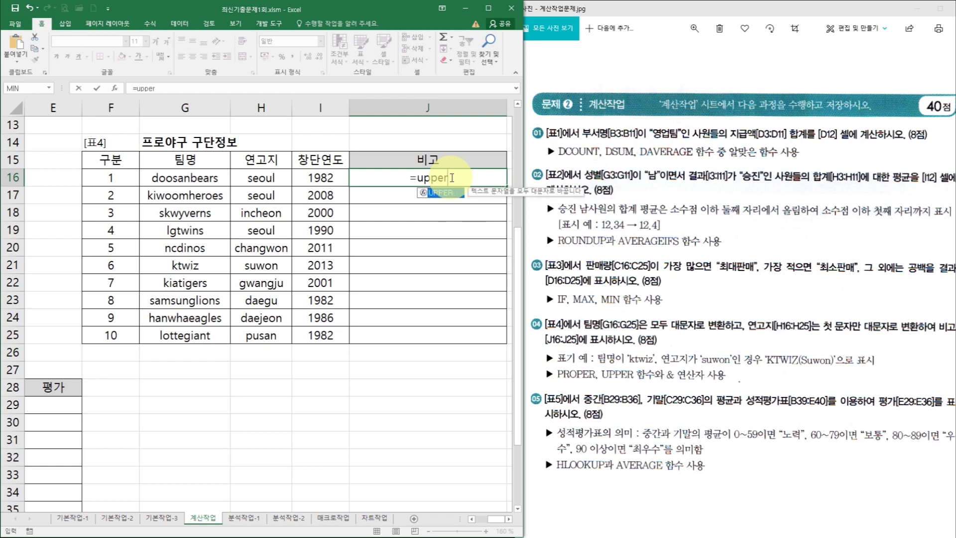
pyautogui.hotkey('ctrl', 'a')
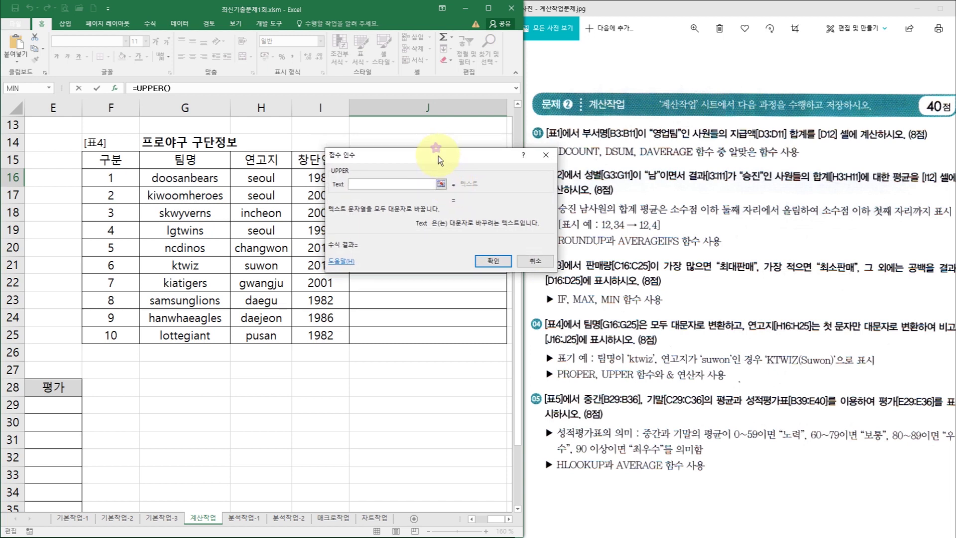
pyautogui.moveTo(440, 160); pyautogui.dragTo(495, 229)
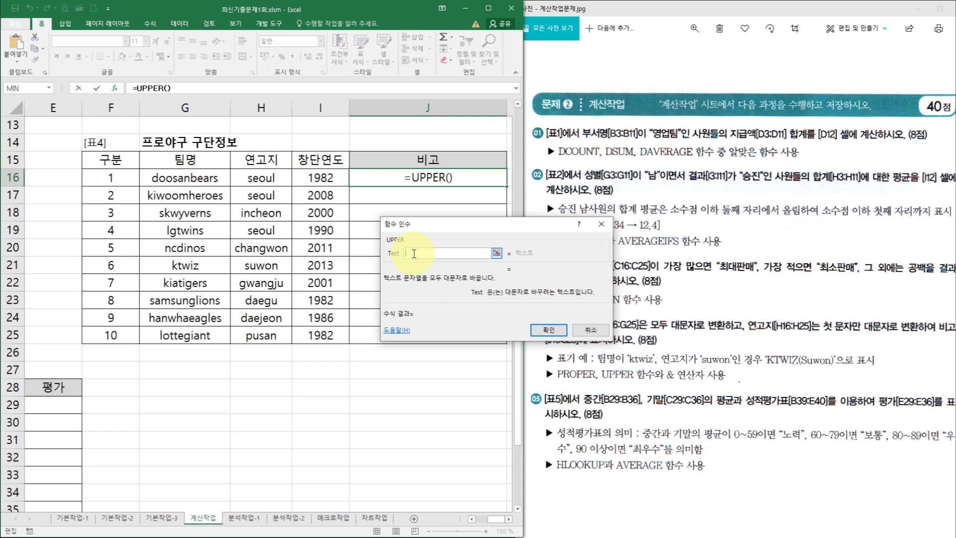
pyautogui.click(205, 185)
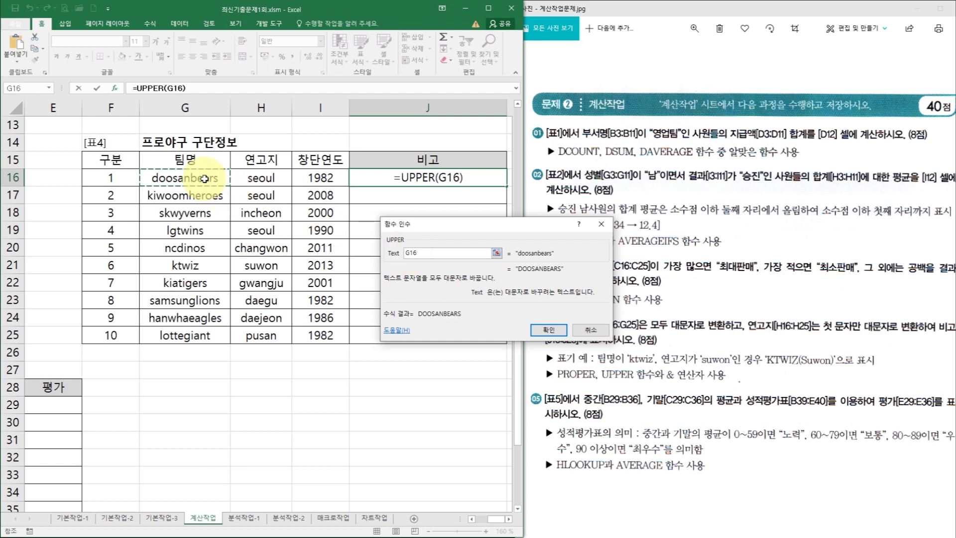
pyautogui.click(549, 332)
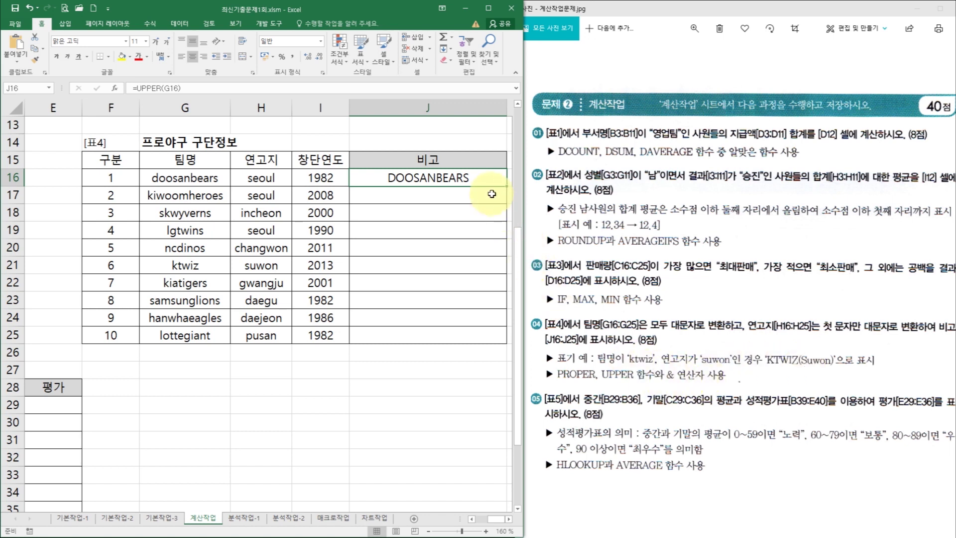
pyautogui.click(221, 87)
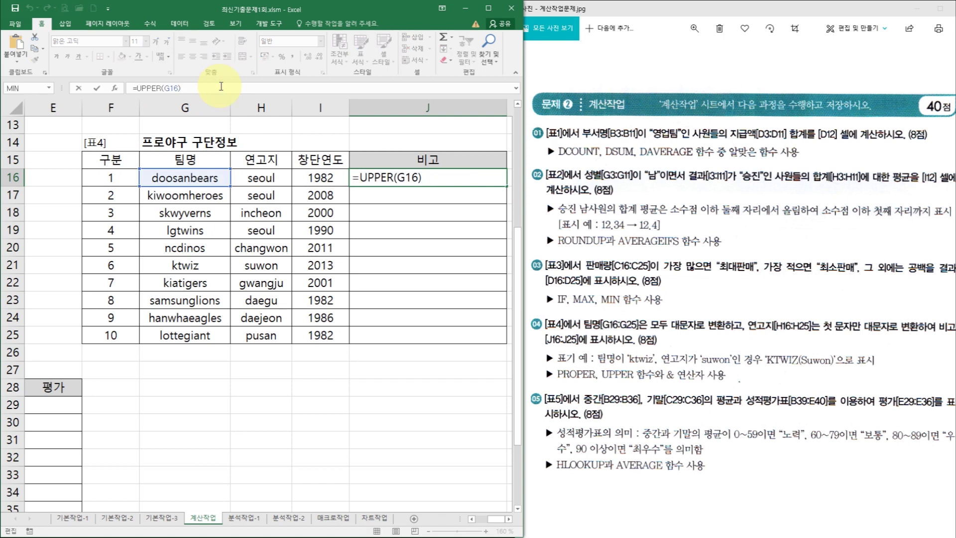
# - Append &"("& after UPPER(G16) in J16's formula
pyautogui.write('&"(')
pyautogui.press('Return')
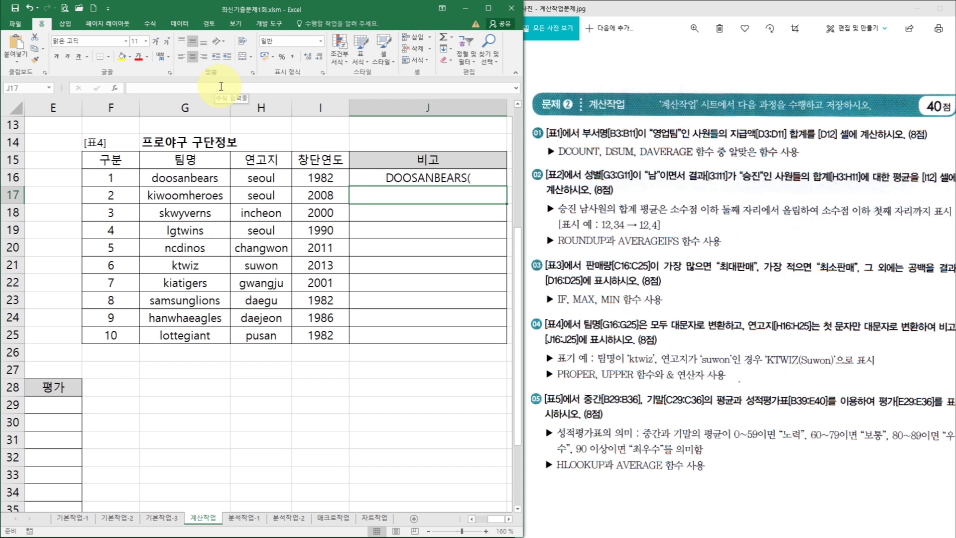
pyautogui.click(437, 181)
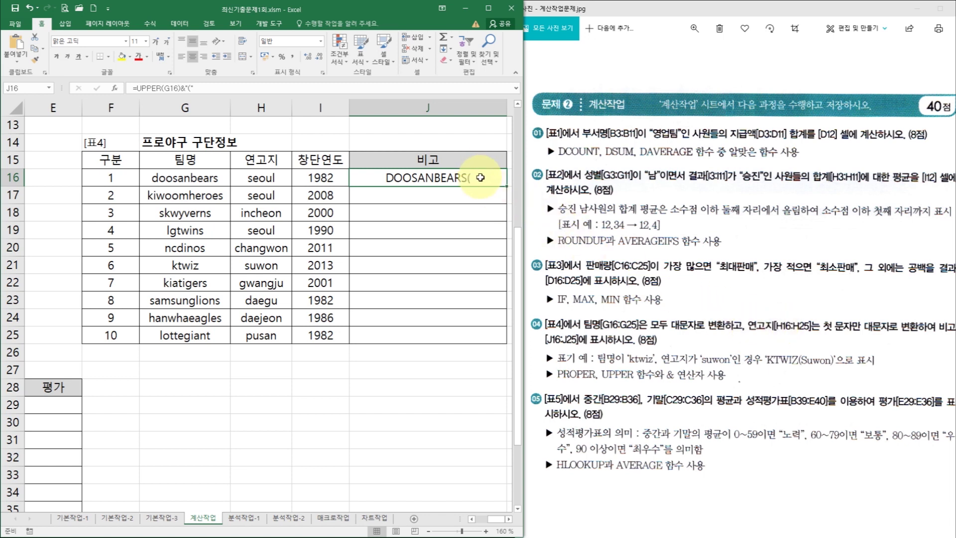
pyautogui.click(200, 88)
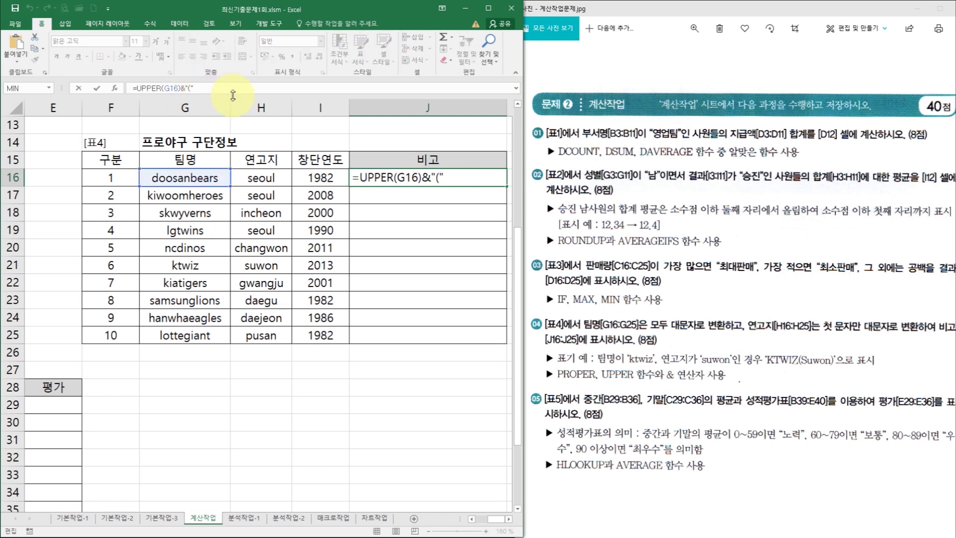
pyautogui.write('&')
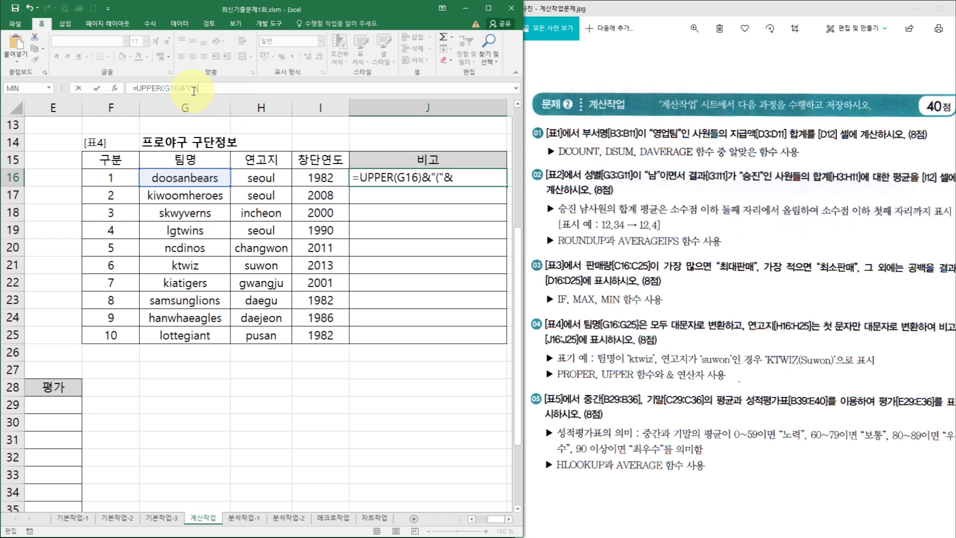
pyautogui.moveTo(181, 88); pyautogui.dragTo(209, 88)
pyautogui.click(213, 89)
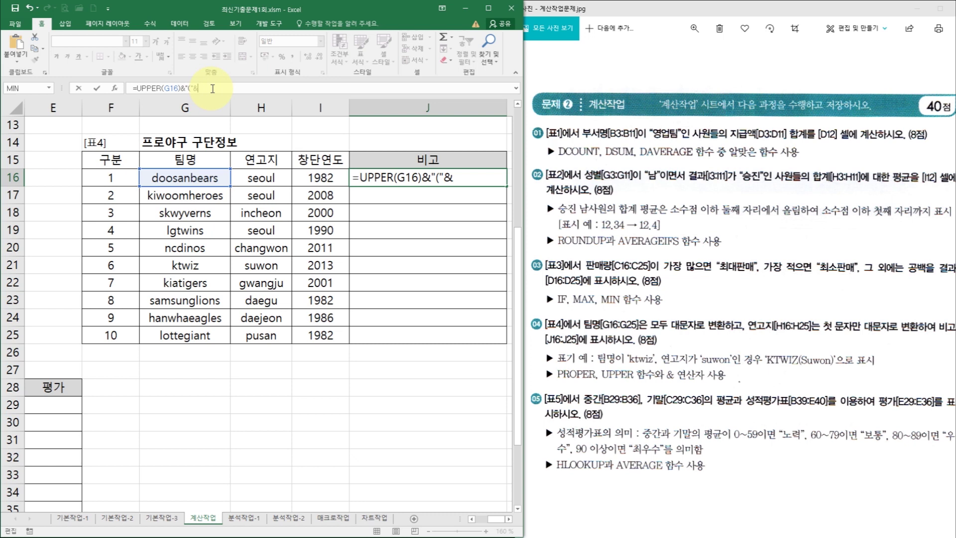
# - Add PROPER(H16)&")" to J16's formula and fill the labels down to J25
pyautogui.write('proper')
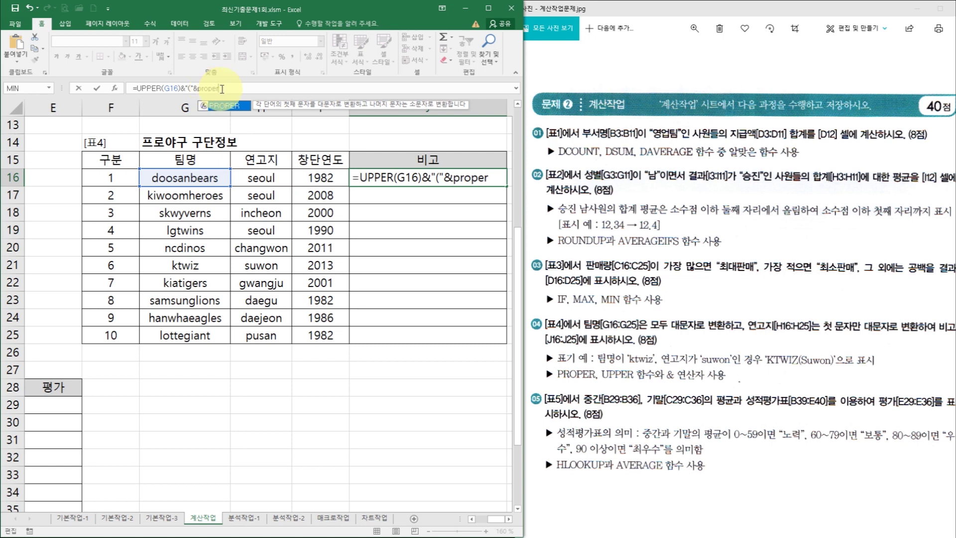
pyautogui.hotkey('ctrl', 'a')
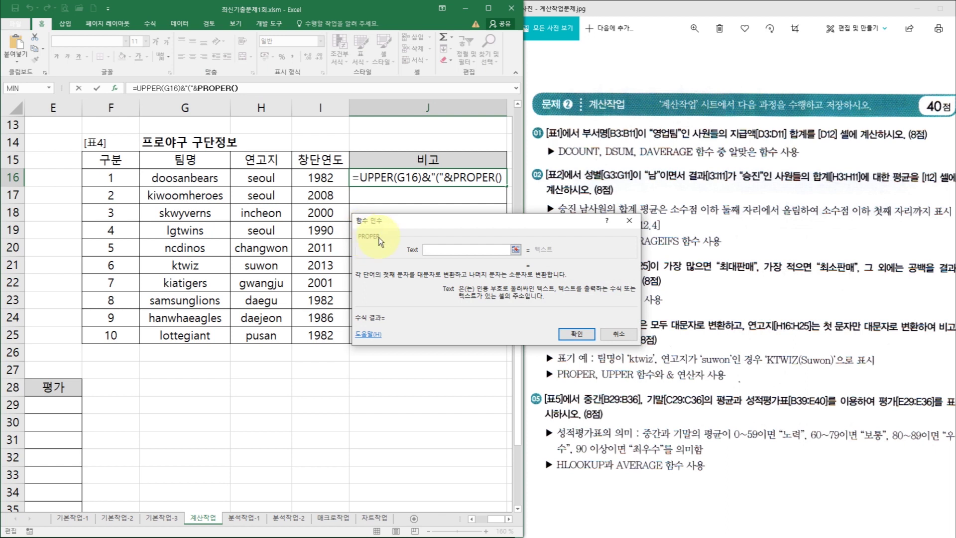
pyautogui.click(270, 178)
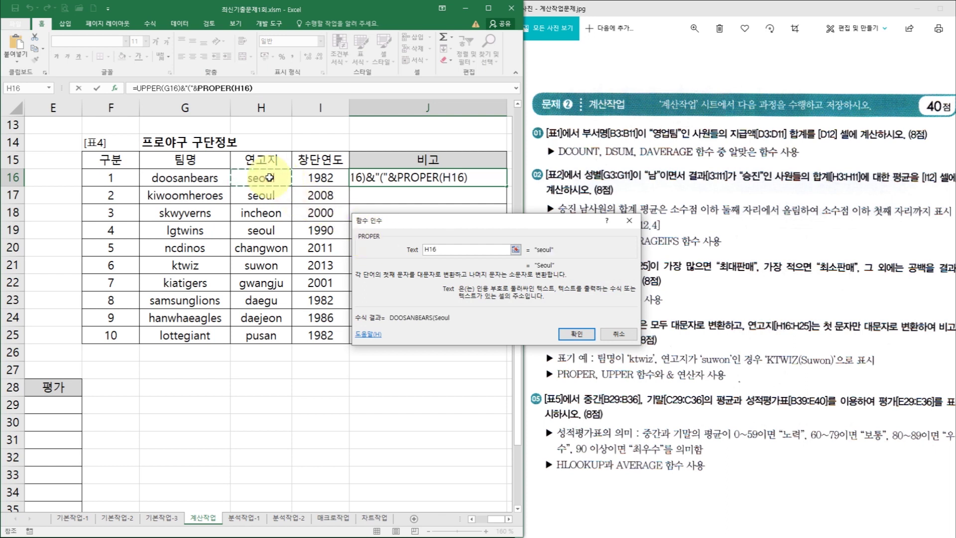
pyautogui.click(574, 335)
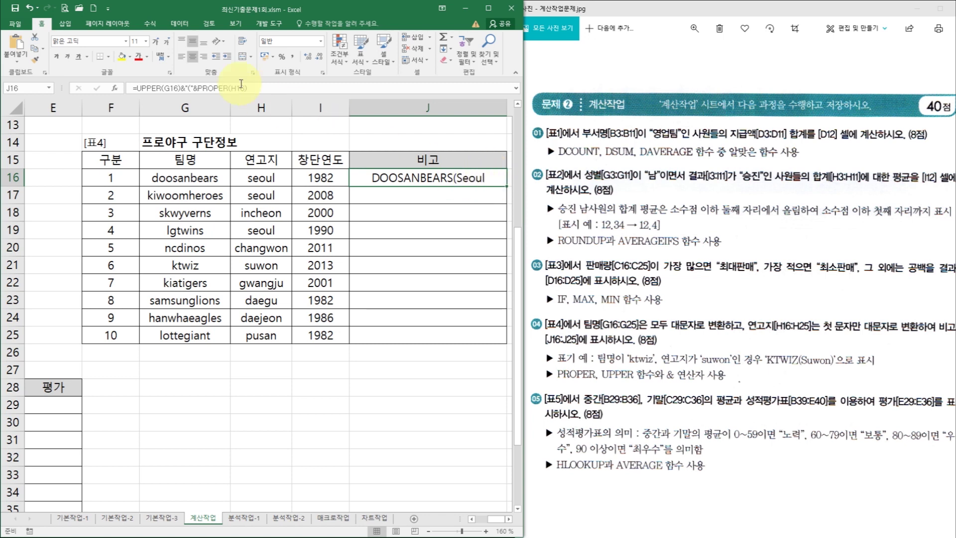
pyautogui.click(259, 89)
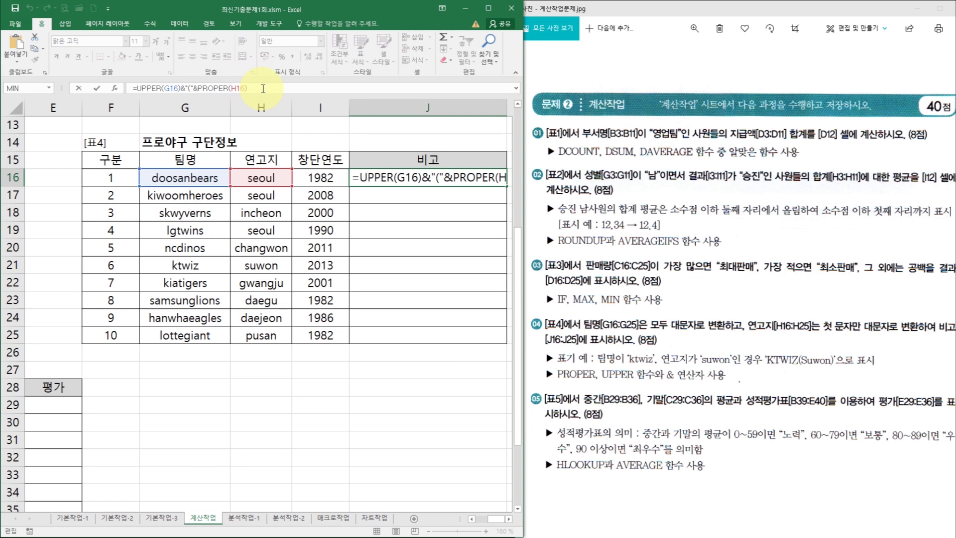
pyautogui.write('&")')
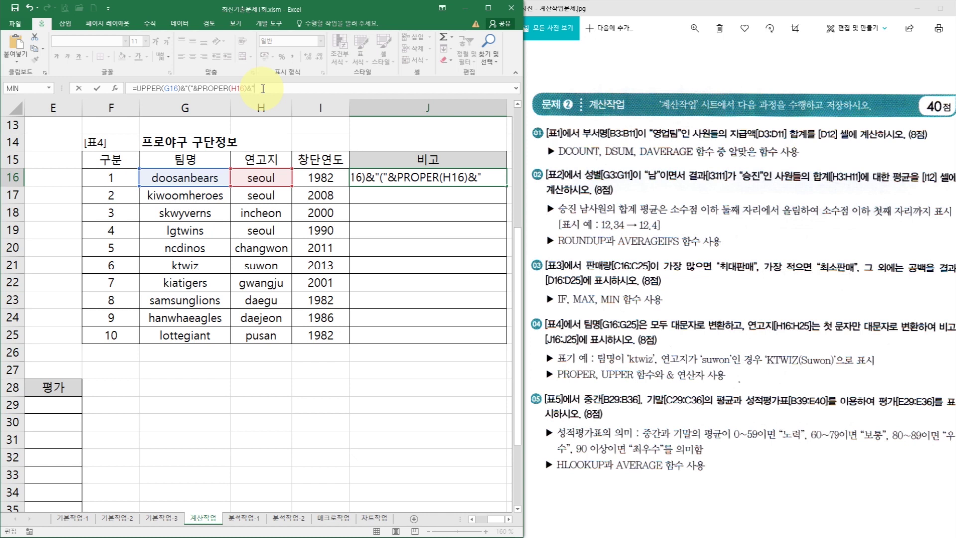
pyautogui.write('"')
pyautogui.hotkey('ctrl', 'Return')
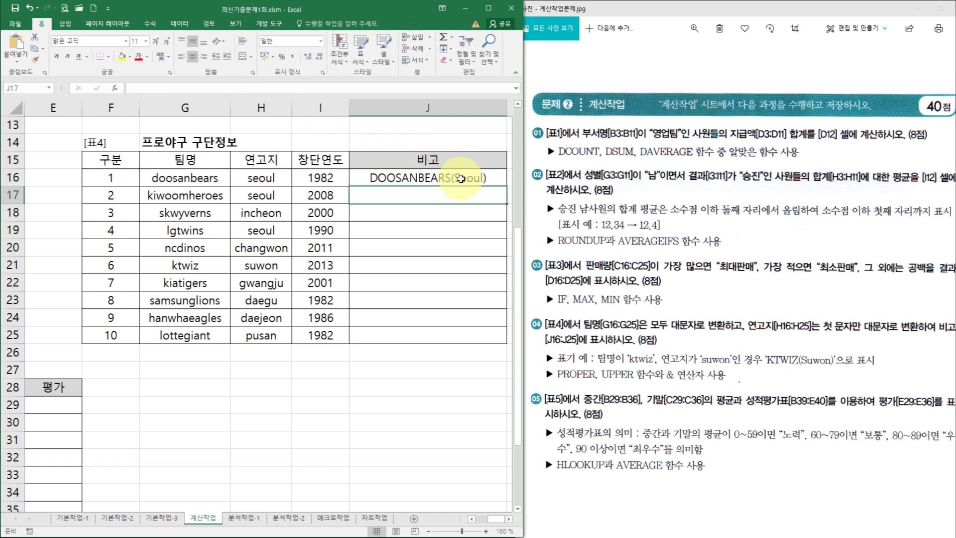
pyautogui.moveTo(507, 185); pyautogui.dragTo(495, 343)
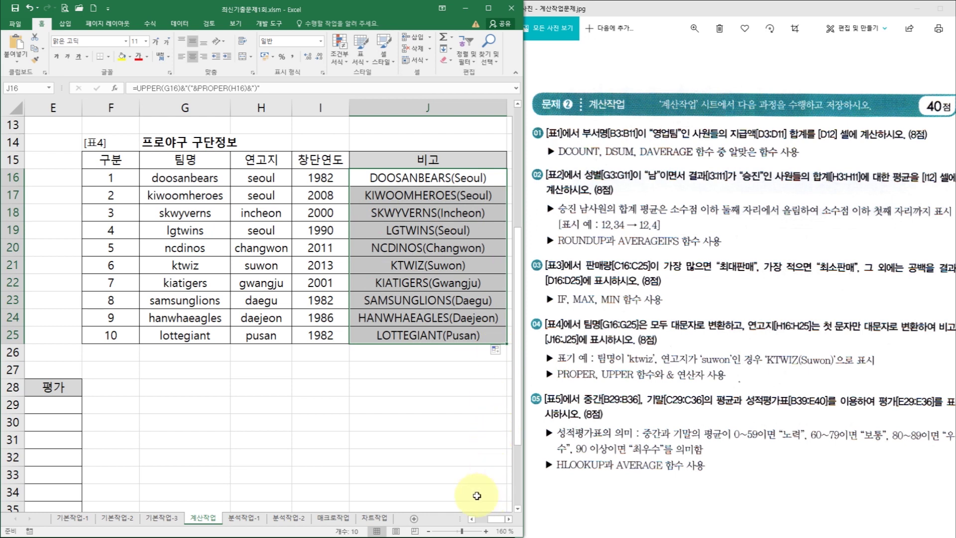
# - Review the 성적평가표 bands (0/60/80/90) and student scores, then select A39:E40
pyautogui.click(254, 453)
pyautogui.scroll(-1, 256, 453)
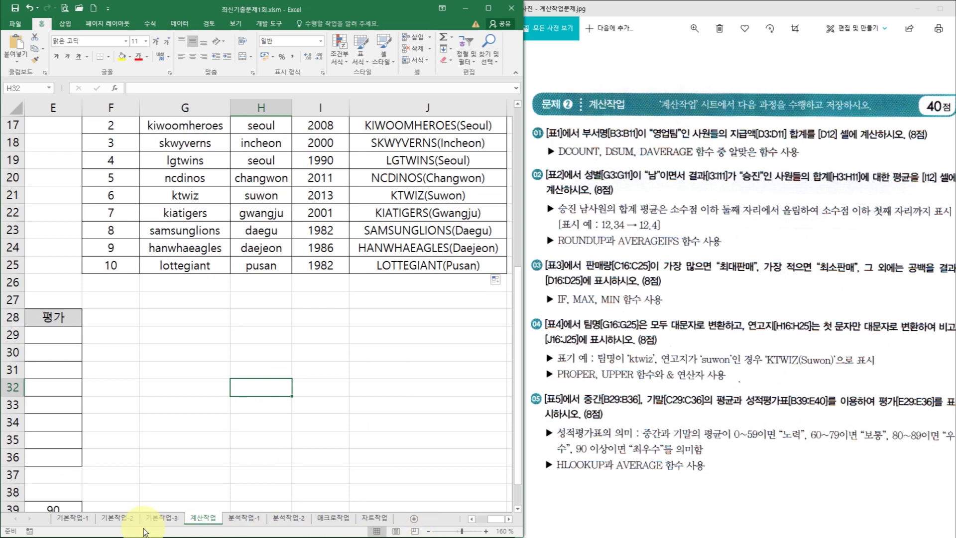
pyautogui.moveTo(492, 519); pyautogui.dragTo(487, 517)
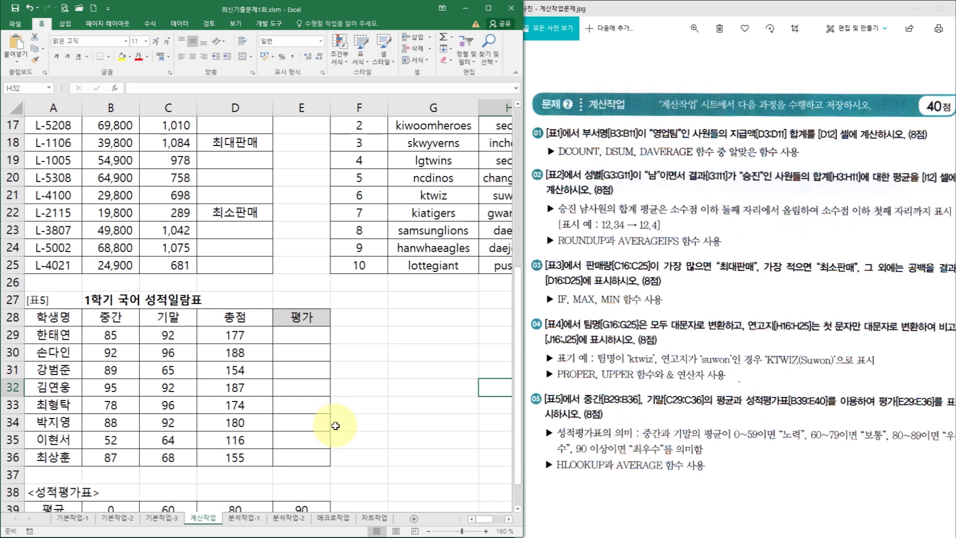
pyautogui.scroll(-2, 334, 427)
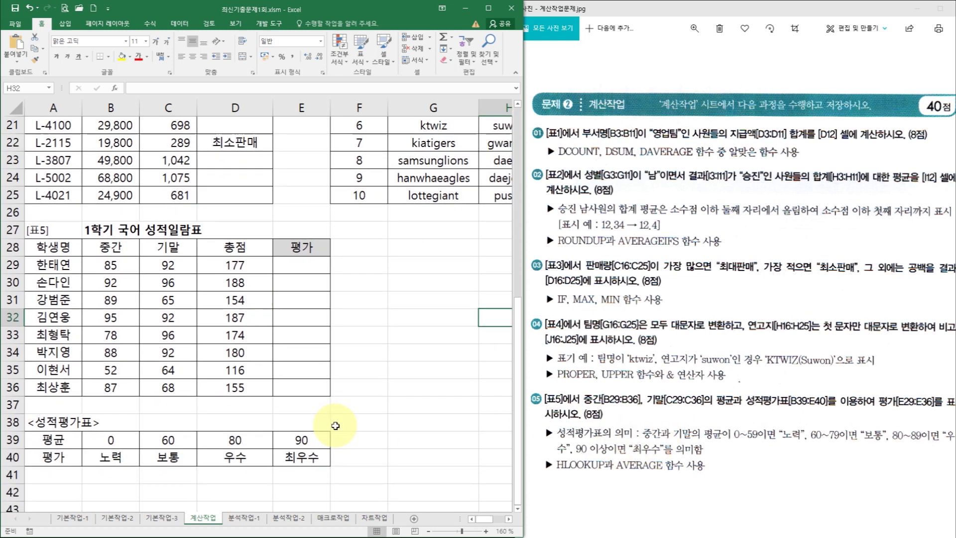
pyautogui.click(123, 441)
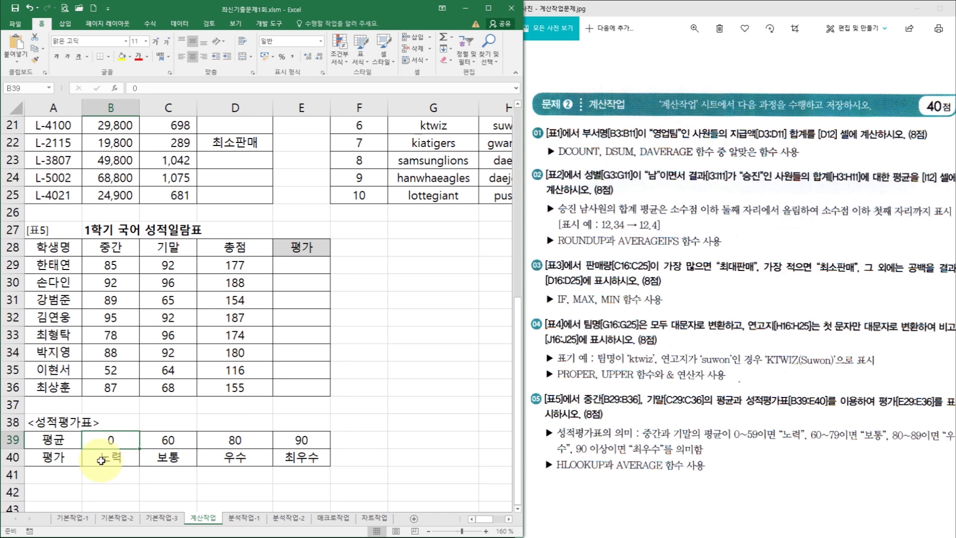
pyautogui.click(169, 441)
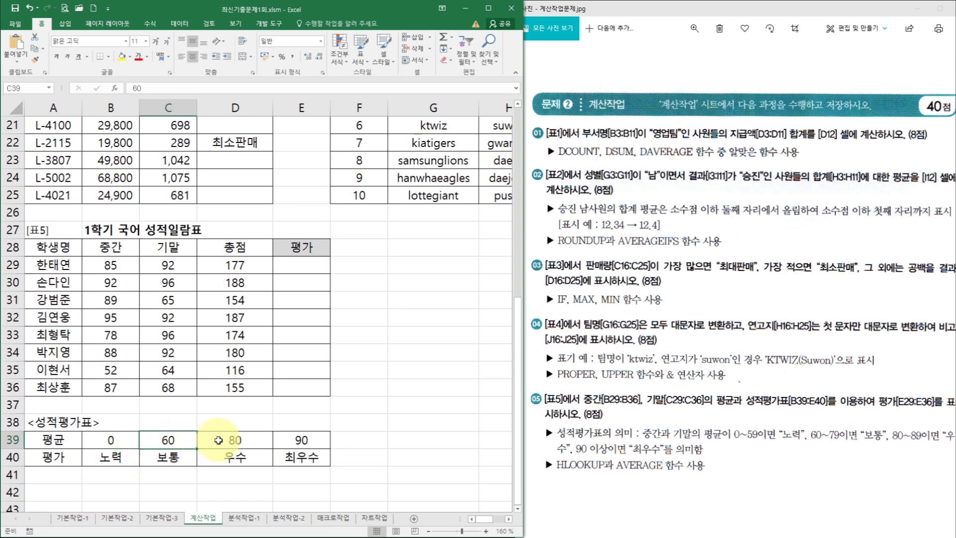
pyautogui.click(248, 441)
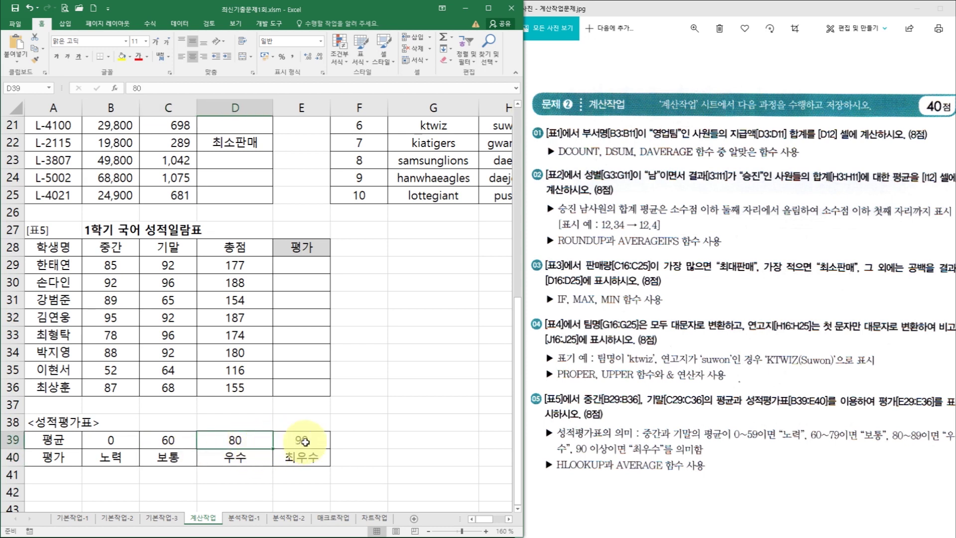
pyautogui.click(302, 458)
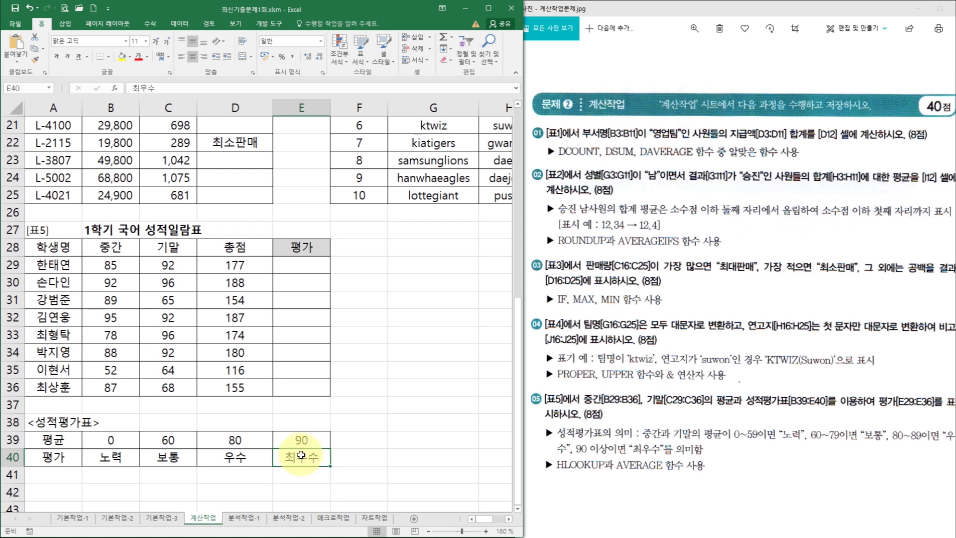
pyautogui.click(125, 266)
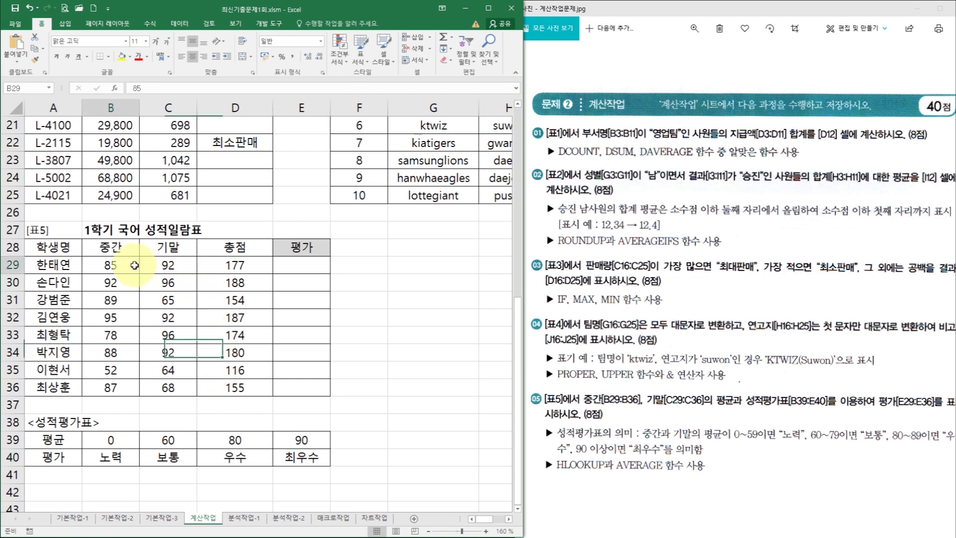
pyautogui.click(171, 265)
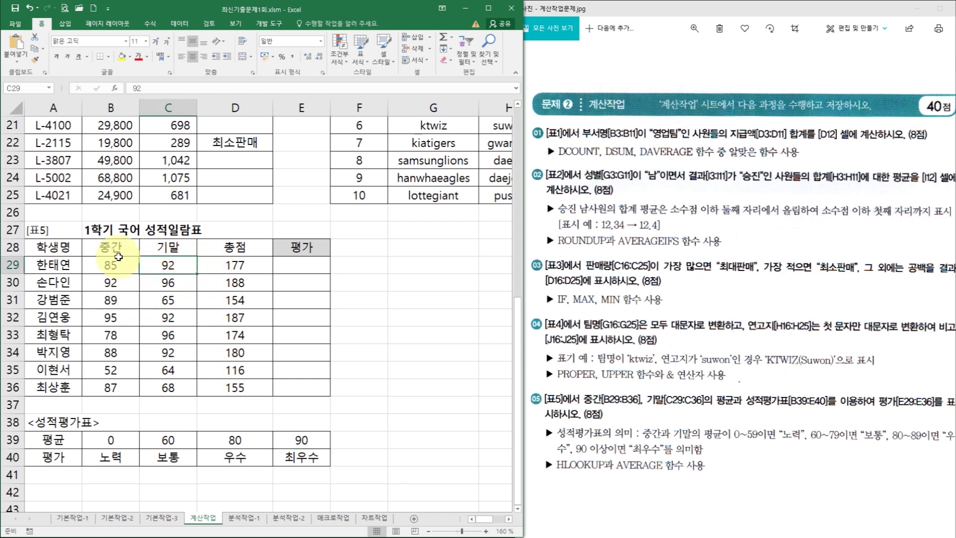
pyautogui.click(305, 265)
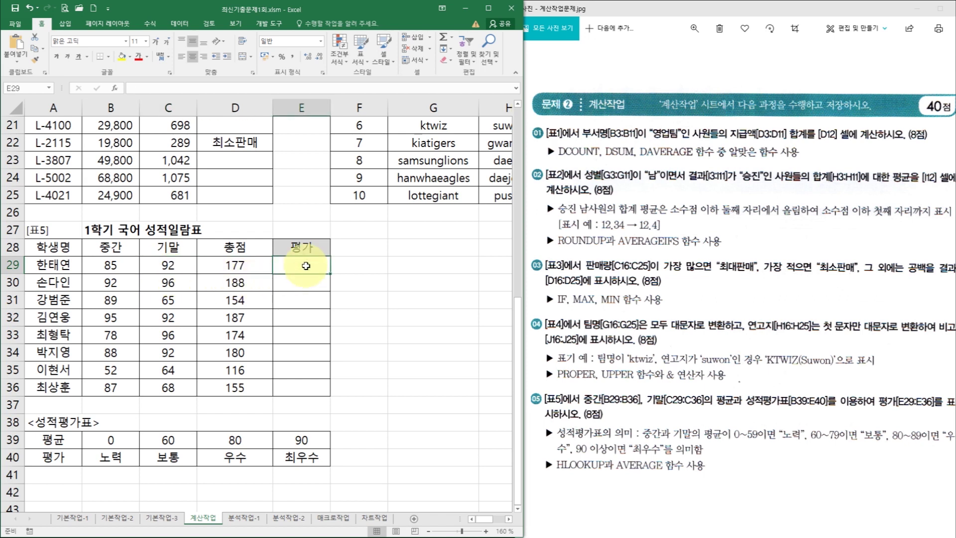
pyautogui.moveTo(52, 440); pyautogui.dragTo(327, 457)
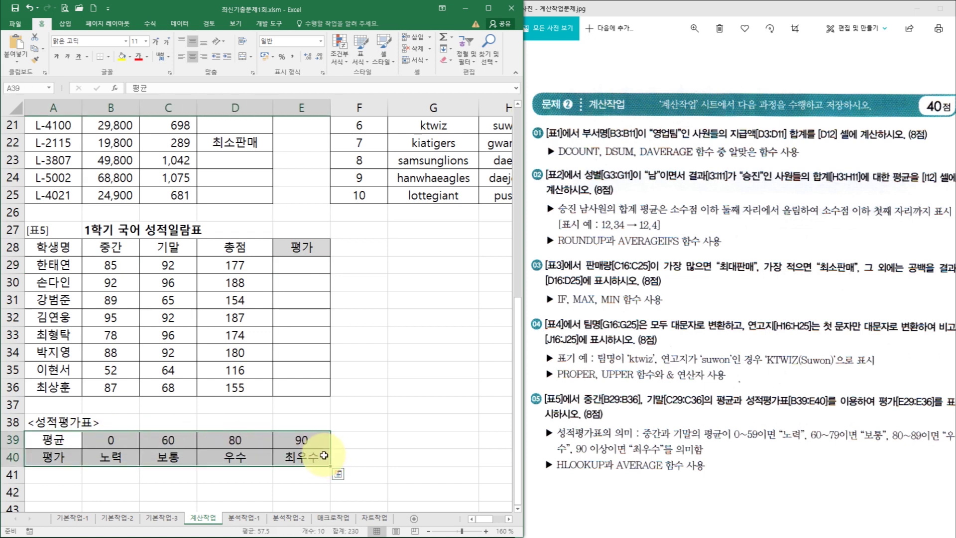
# - Paste a transposed copy of the grade table A39:E40 at G39 with Paste Special Transpose
pyautogui.hotkey('ctrl', 'c')
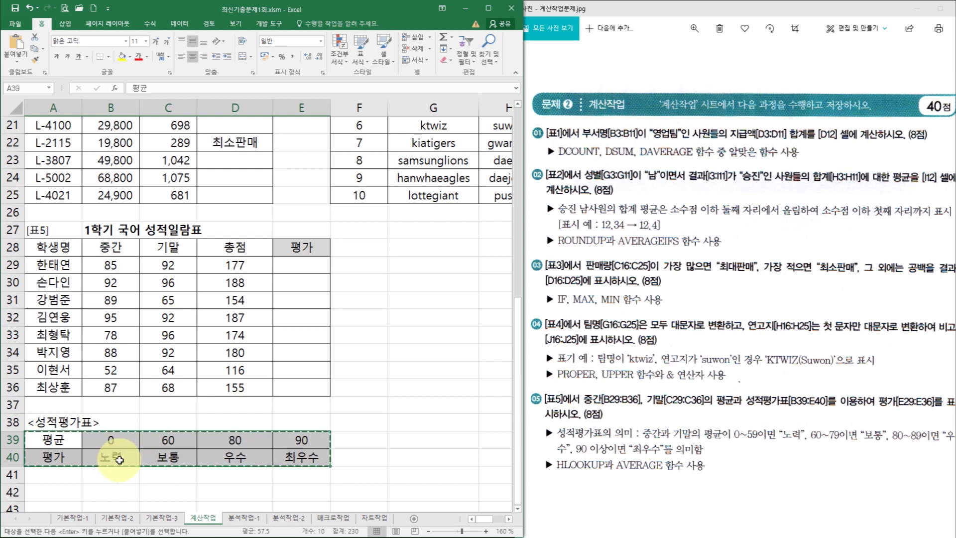
pyautogui.scroll(-1, 271, 451)
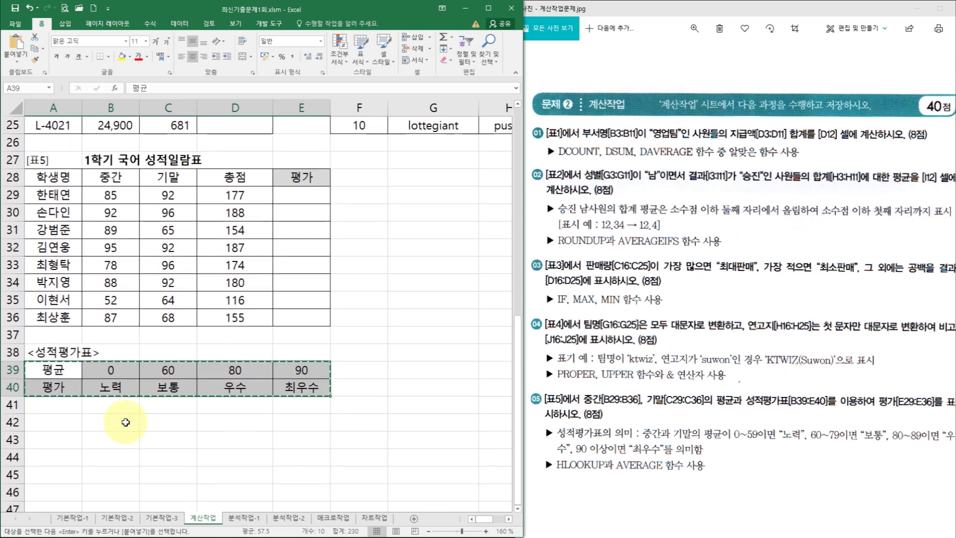
pyautogui.click(407, 369)
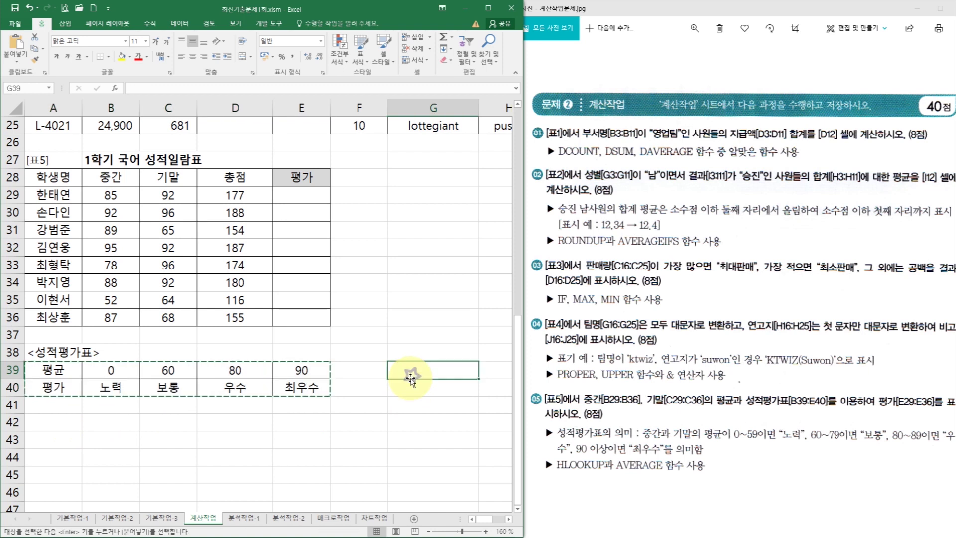
pyautogui.click(18, 60)
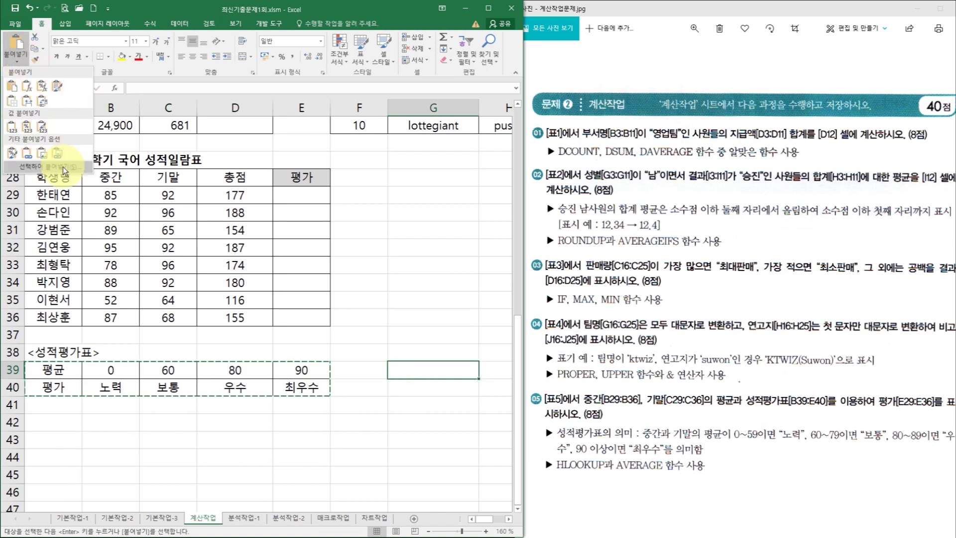
pyautogui.click(39, 166)
pyautogui.click(520, 344)
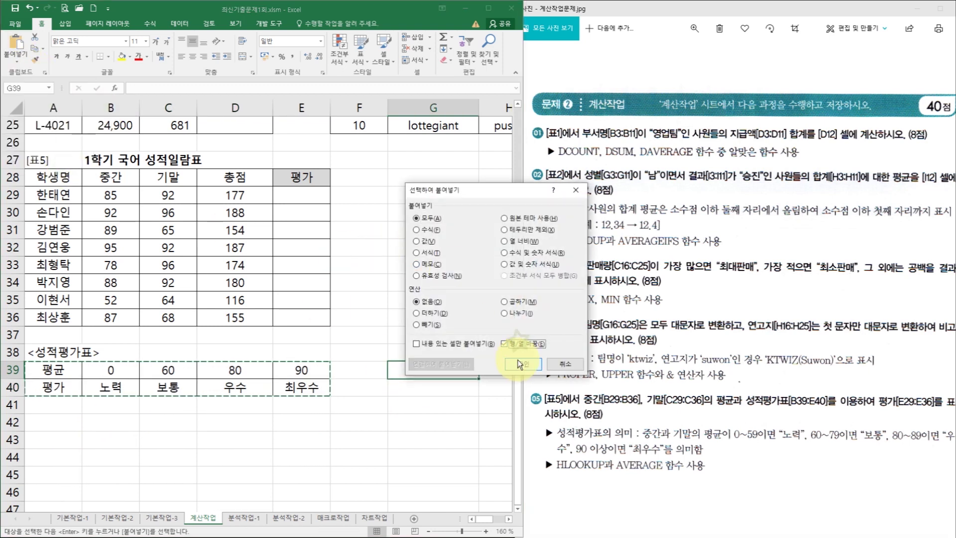
pyautogui.click(522, 363)
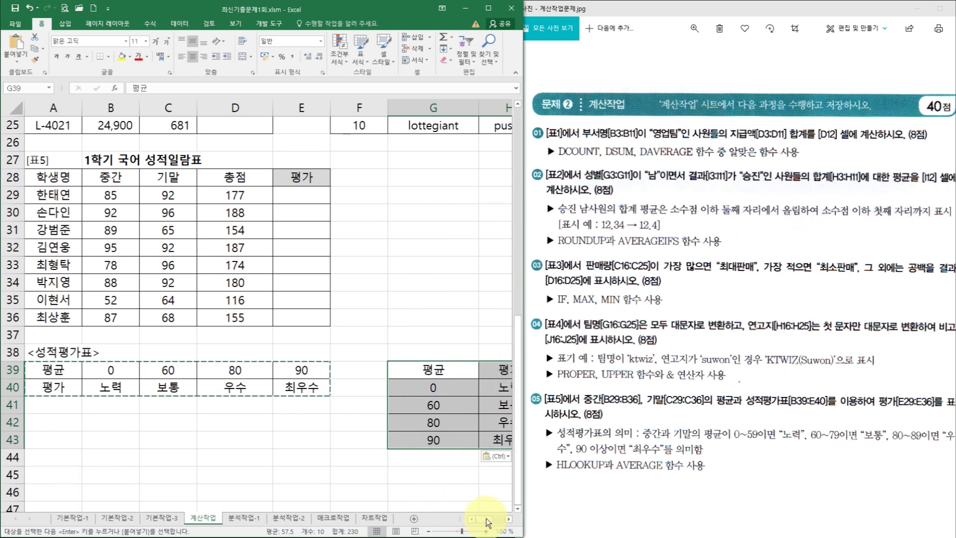
# - Review the transposed table in G39:H43, then select cell E29
pyautogui.hscroll(1, 487, 518)
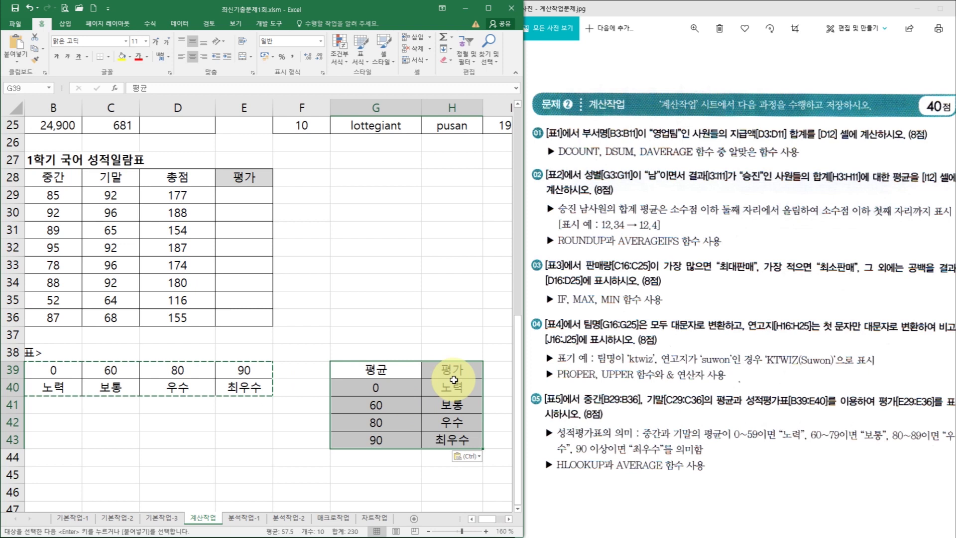
pyautogui.moveTo(486, 519); pyautogui.dragTo(484, 520)
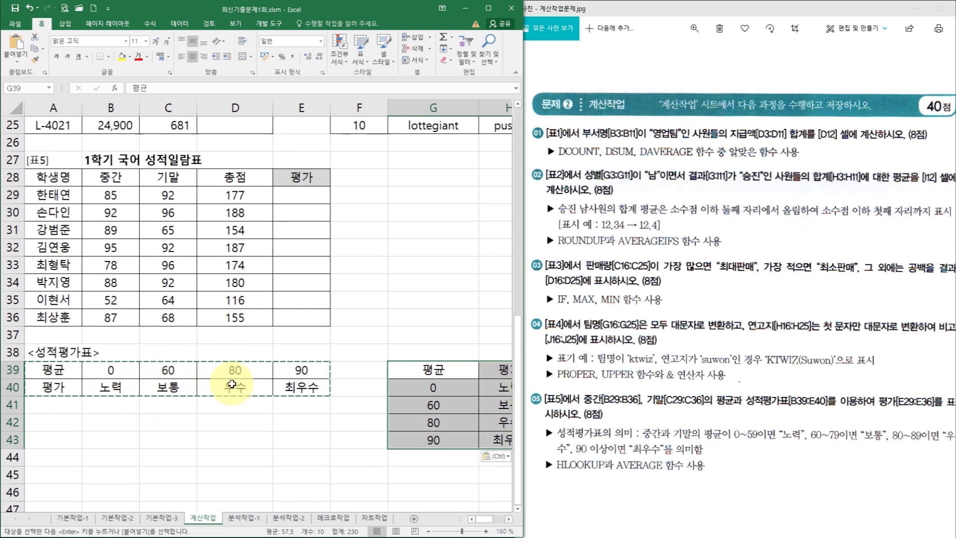
pyautogui.click(315, 192)
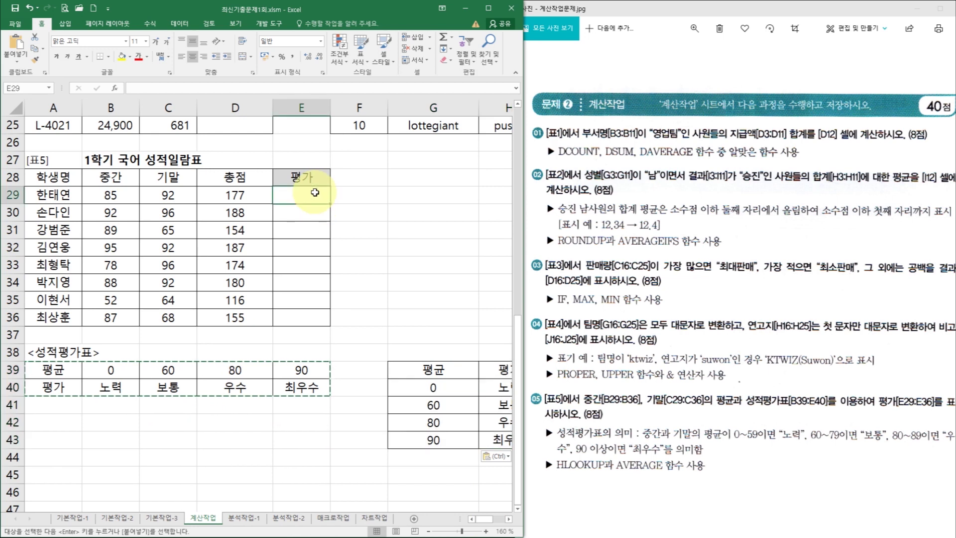
# - Enter =HLOOKUP in E29 via the 'hl' suggestion and open its Function Arguments window
pyautogui.write('hl')
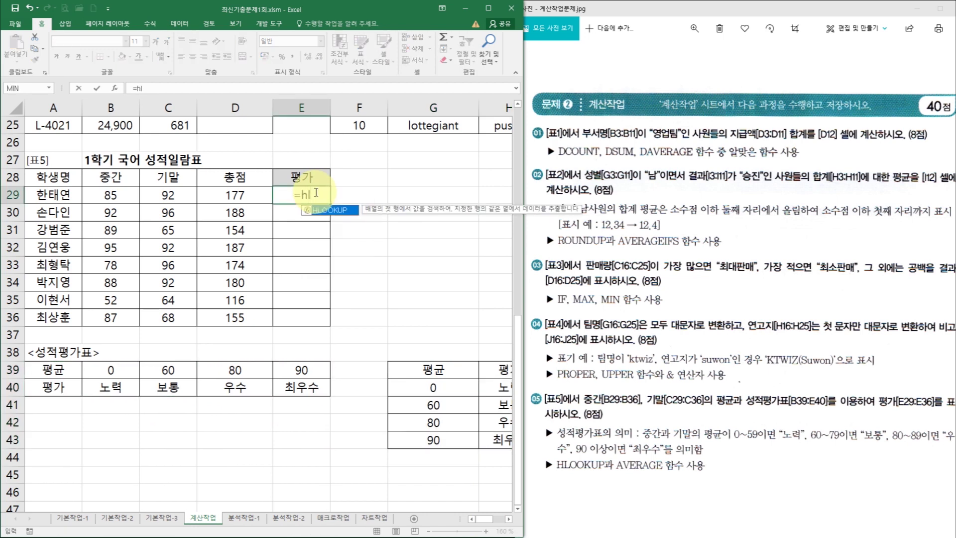
pyautogui.press('Tab')
pyautogui.hotkey('ctrl', 'a')
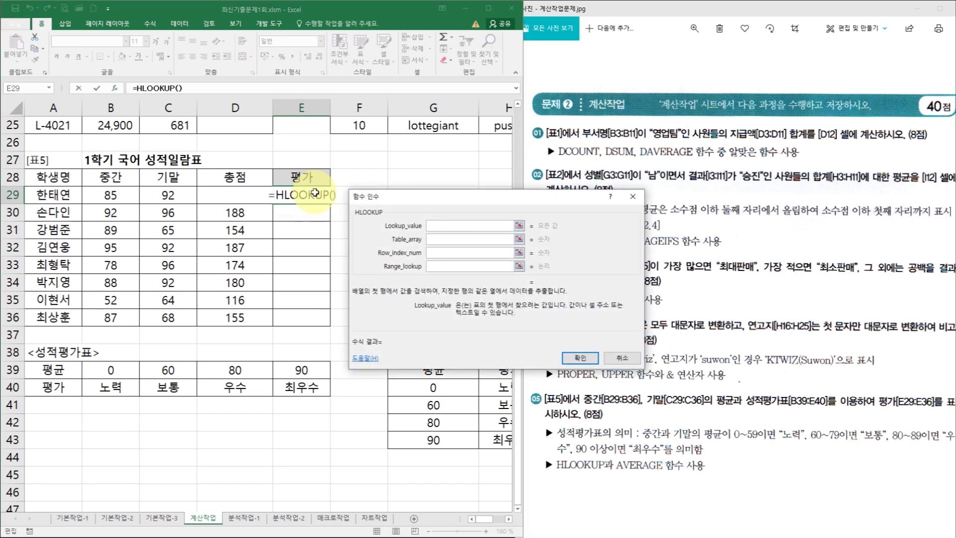
pyautogui.moveTo(408, 197); pyautogui.dragTo(410, 160)
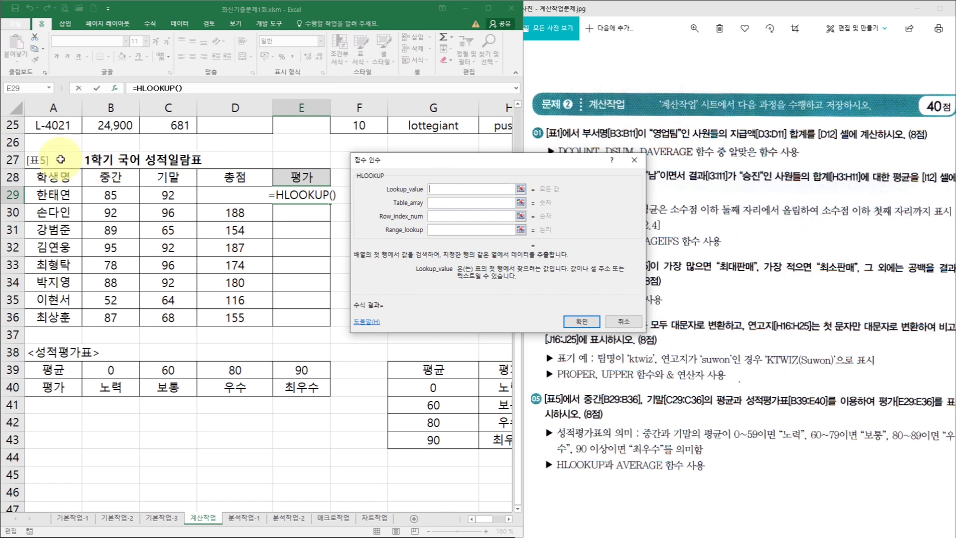
# - Set HLOOKUP's lookup value to a nested AVERAGE(B29:C29)
pyautogui.click(50, 87)
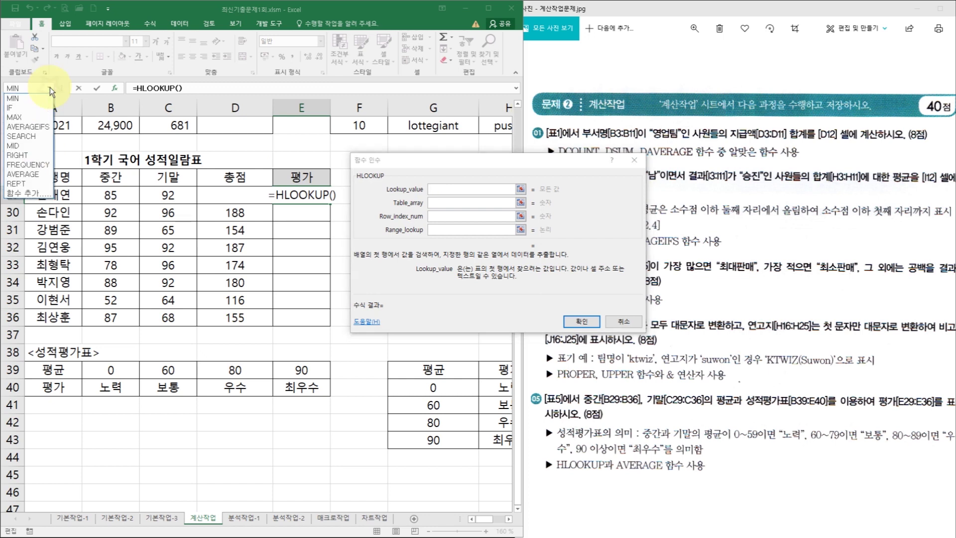
pyautogui.click(40, 176)
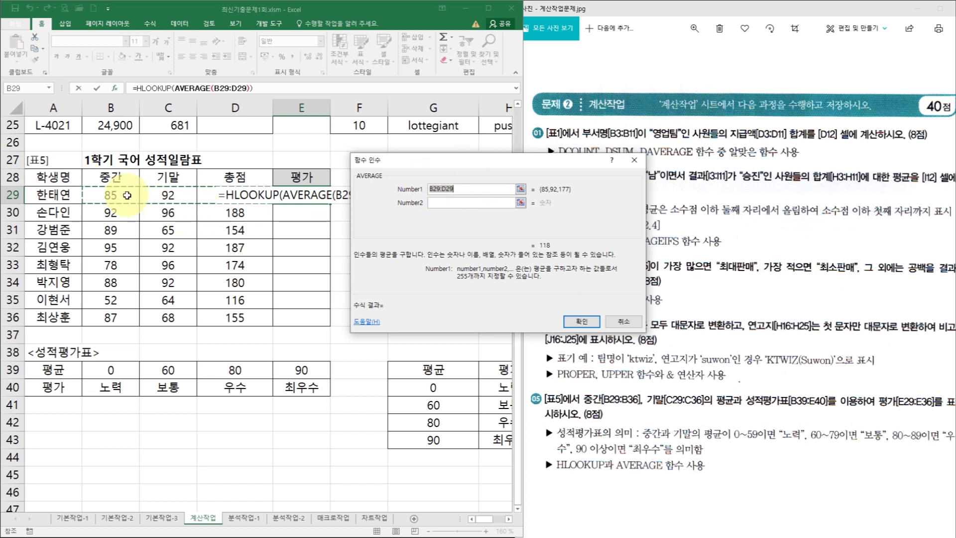
pyautogui.moveTo(112, 194); pyautogui.dragTo(159, 195)
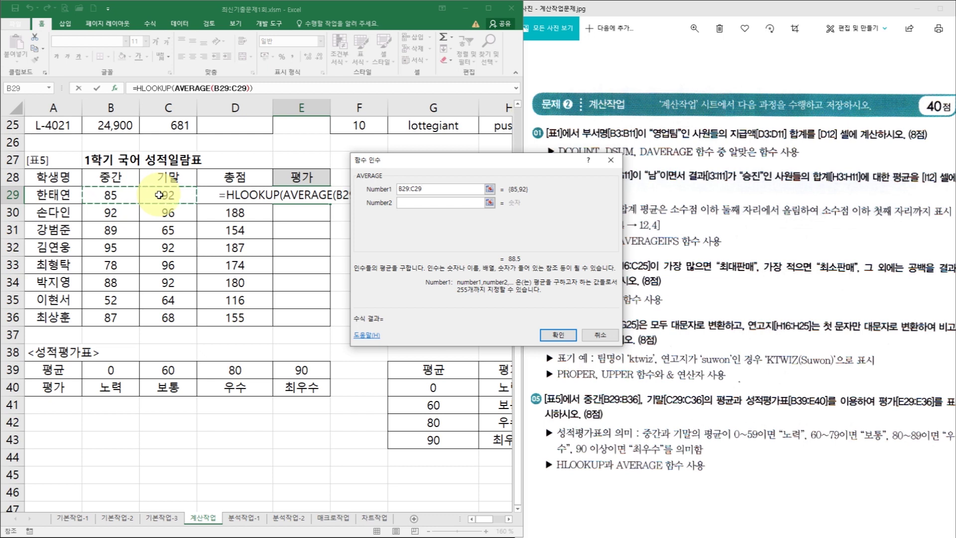
pyautogui.click(155, 88)
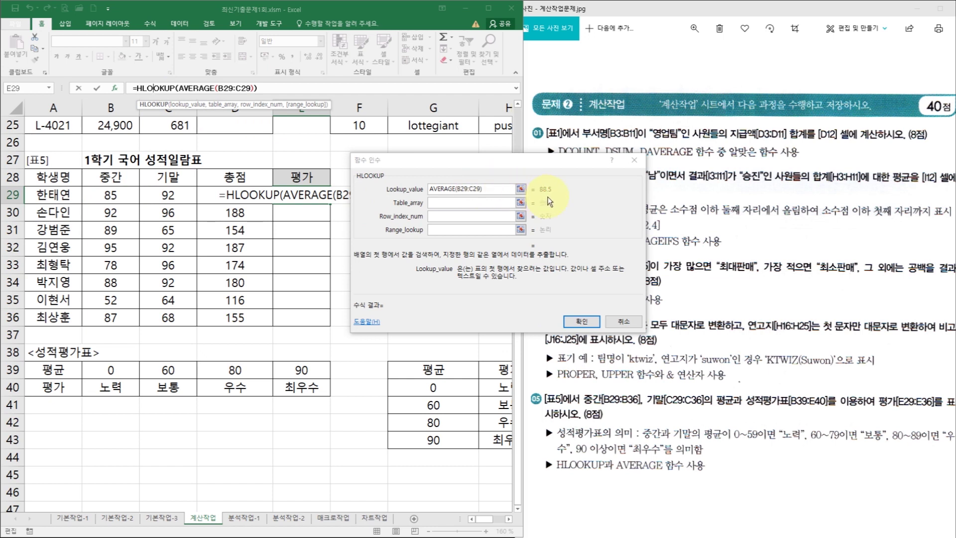
# - Set the table array to the absolute grade table $B$39:$E$40
pyautogui.click(460, 204)
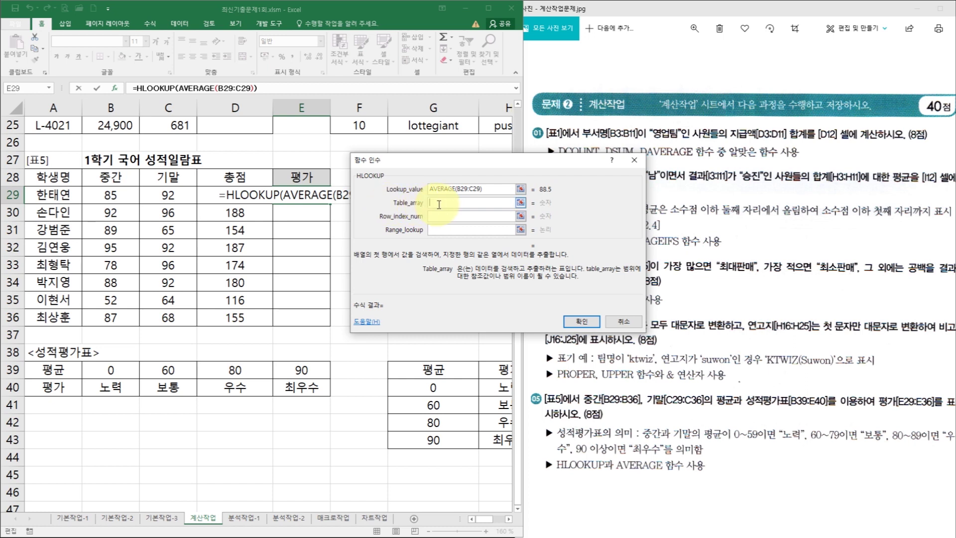
pyautogui.moveTo(107, 369); pyautogui.dragTo(311, 389)
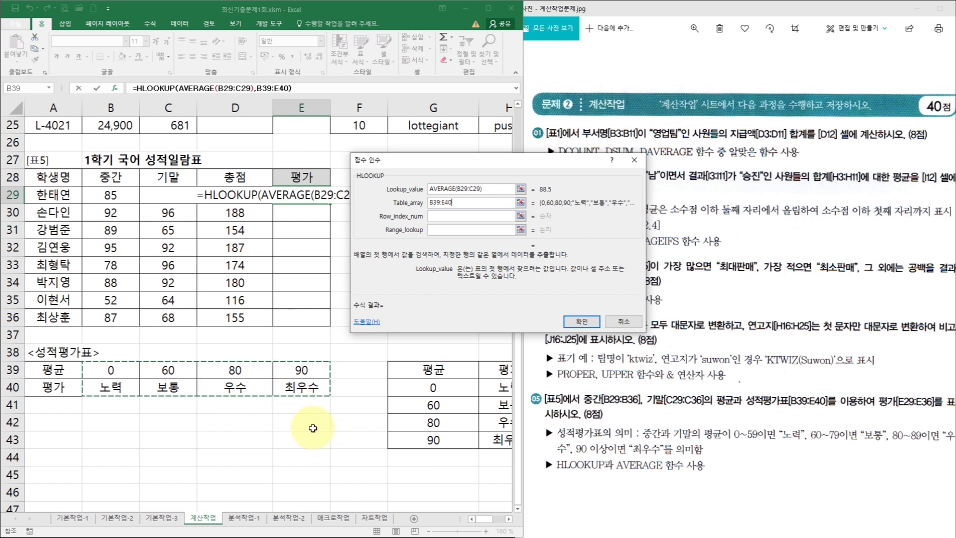
pyautogui.press('F4')
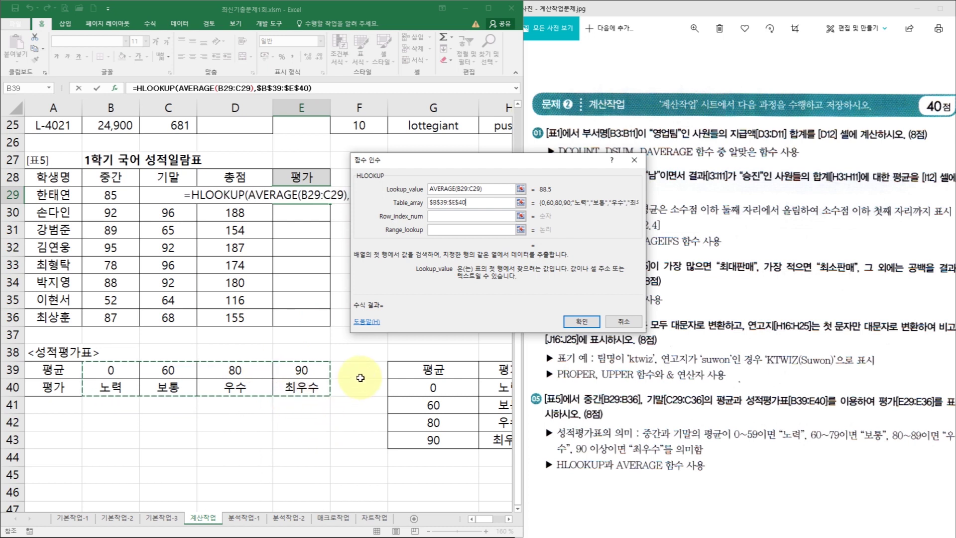
pyautogui.click(452, 218)
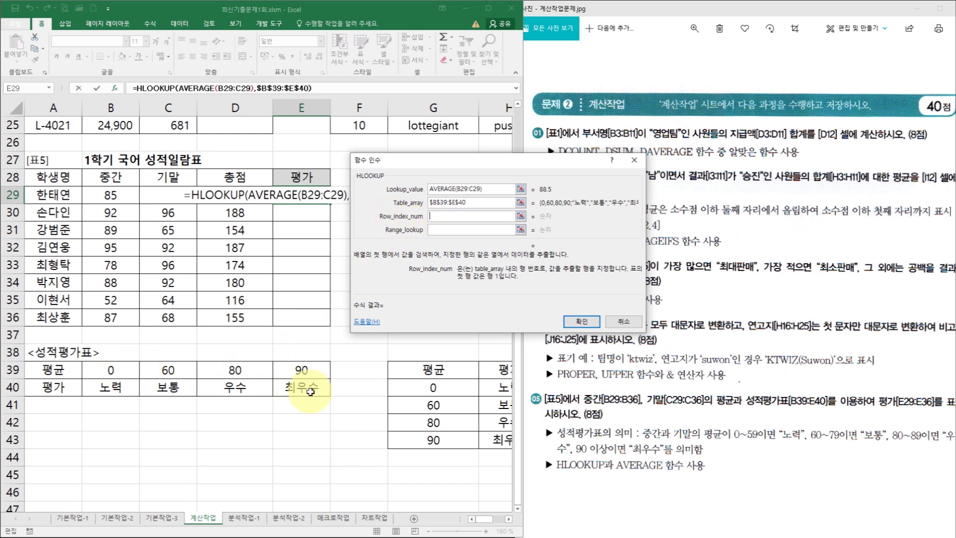
# - Finish E29's HLOOKUP with row index 2 and range lookup 1, and confirm
pyautogui.write('2')
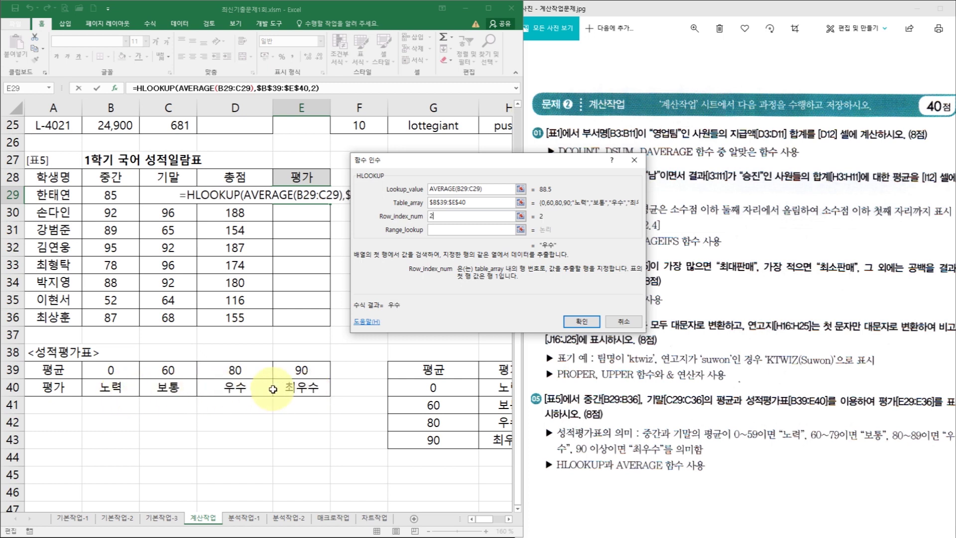
pyautogui.click(449, 229)
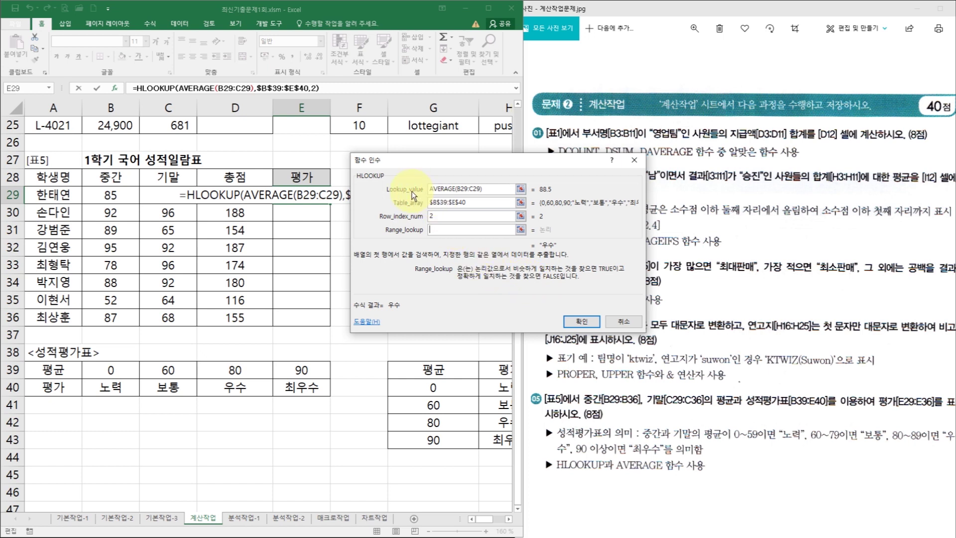
pyautogui.click(512, 190)
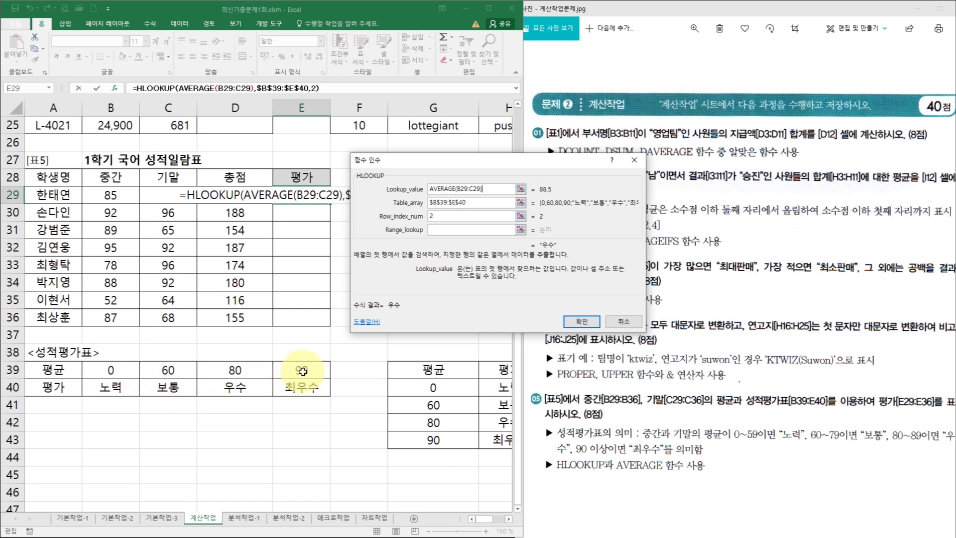
pyautogui.click(478, 230)
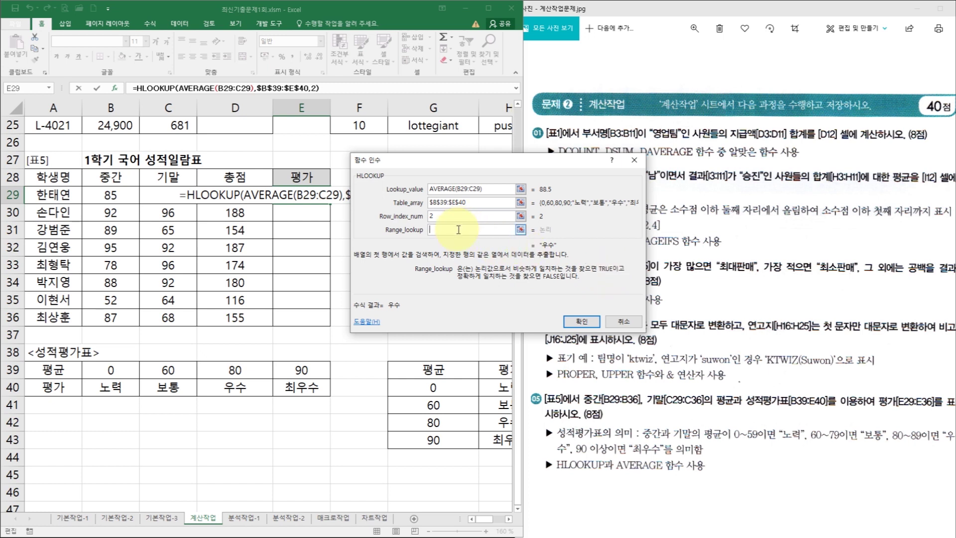
pyautogui.write('1')
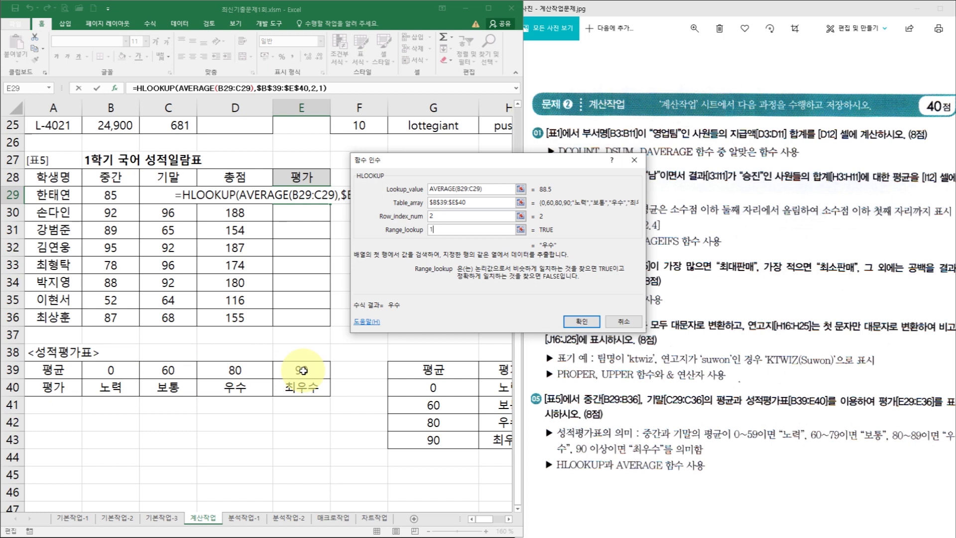
pyautogui.click(445, 230)
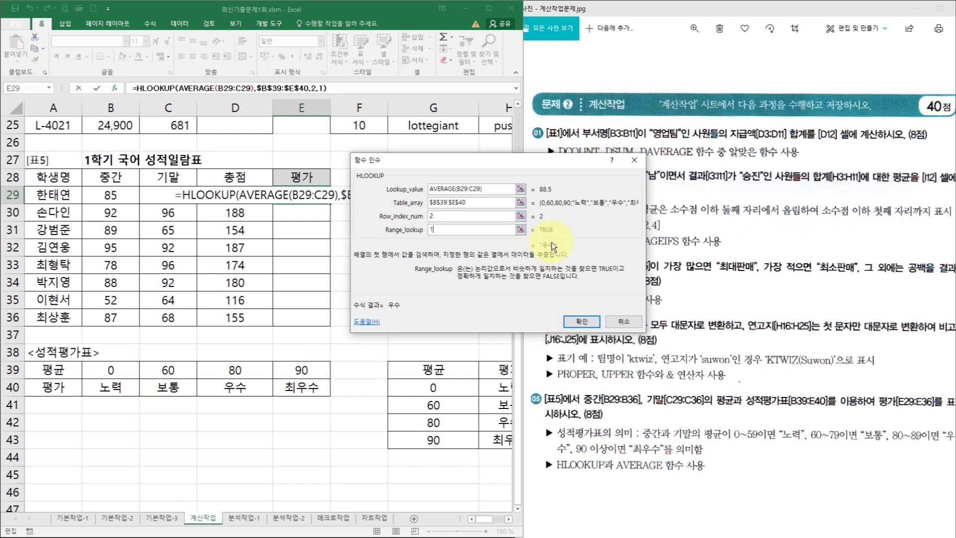
pyautogui.click(578, 322)
# - Fill the grade formula down to E36, then go to the 분석작업-1 sheet
pyautogui.moveTo(331, 204); pyautogui.dragTo(330, 331)
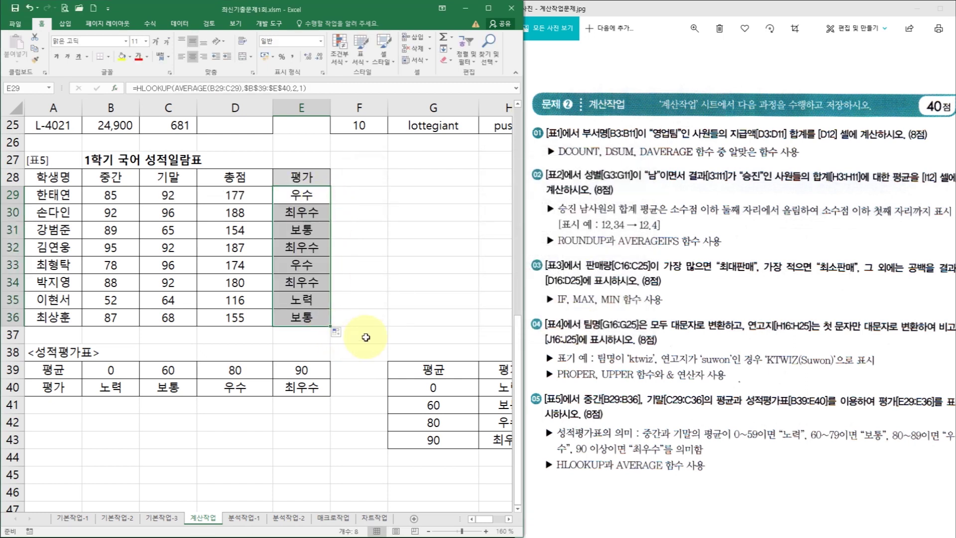
pyautogui.click(387, 320)
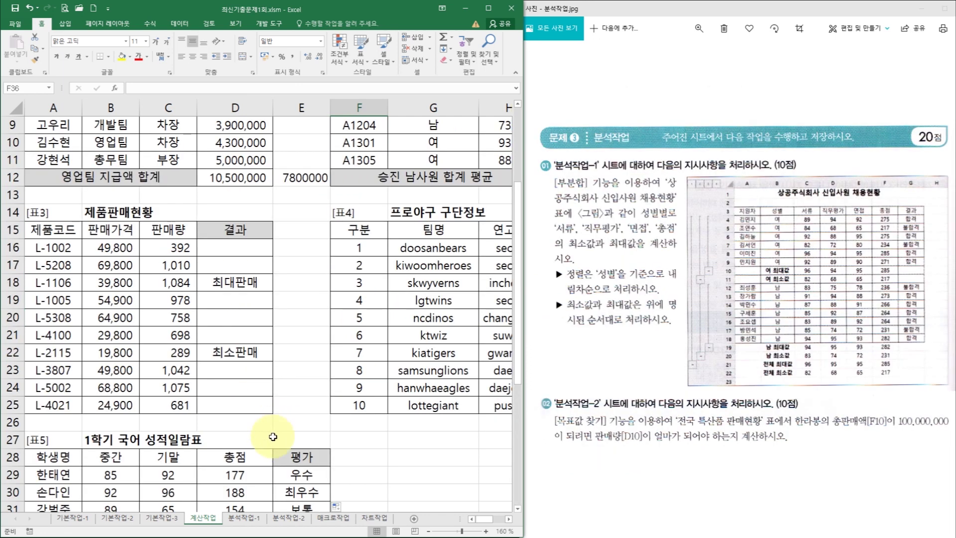
pyautogui.click(253, 518)
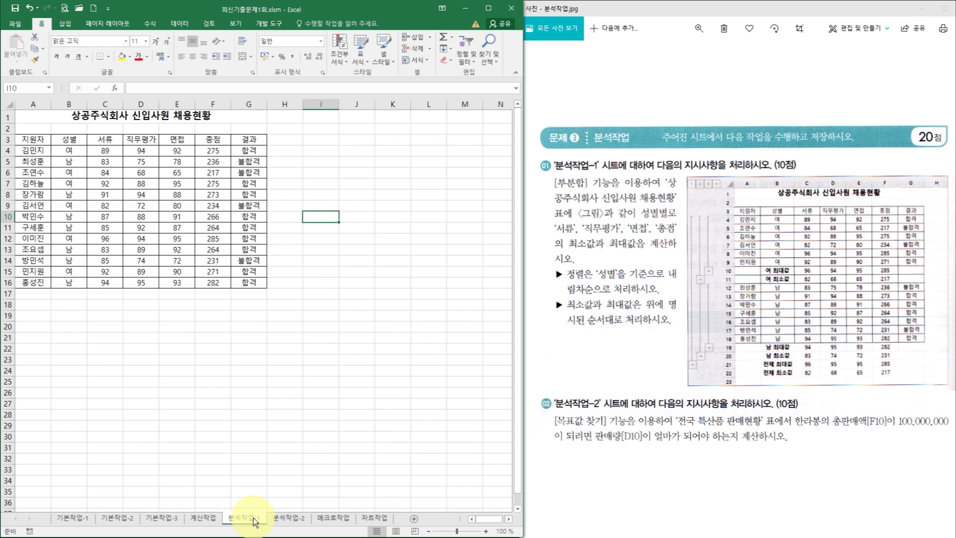
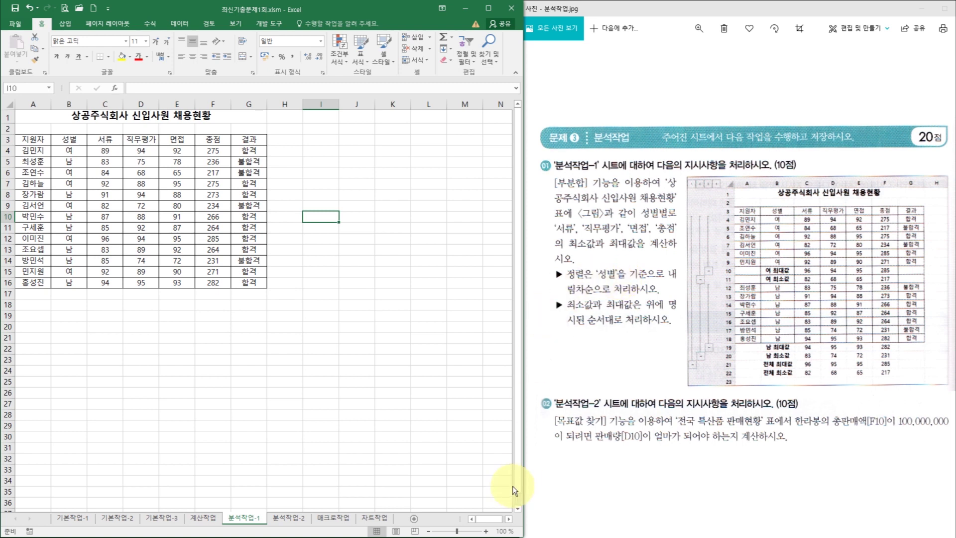
# - Zoom the sheet to 140% and sort the applicant table by 성별, Z→A
pyautogui.click(486, 531)
pyautogui.click(486, 531)
pyautogui.click(487, 531)
pyautogui.click(486, 531)
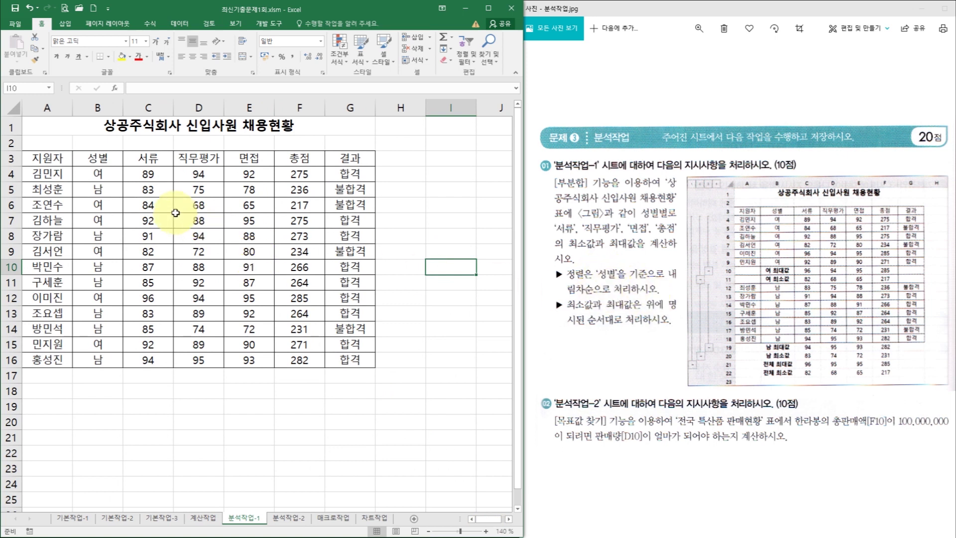
pyautogui.click(110, 160)
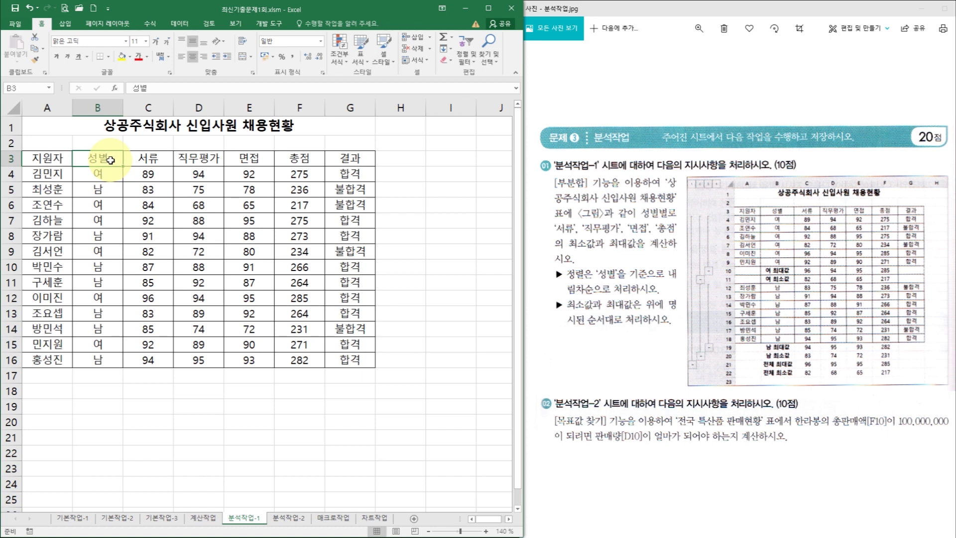
pyautogui.click(172, 22)
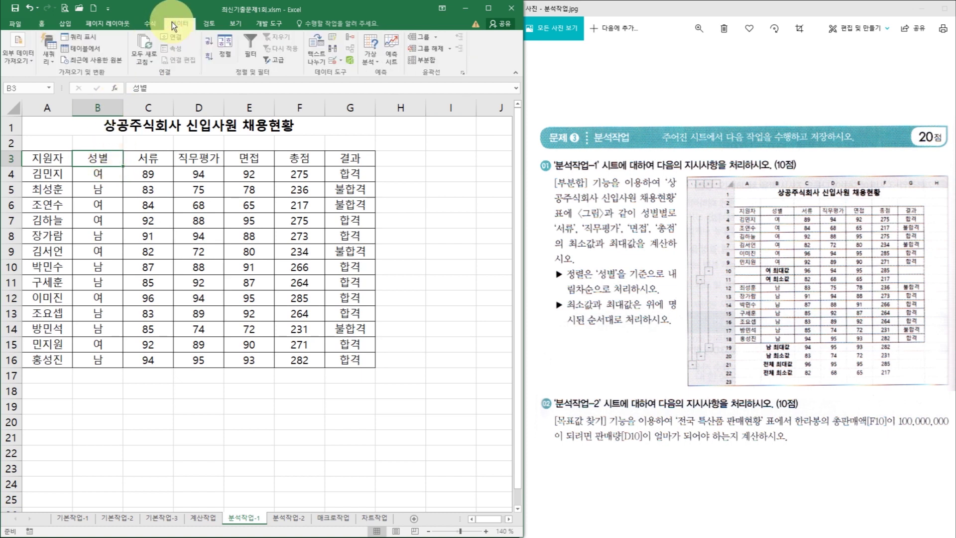
pyautogui.click(208, 55)
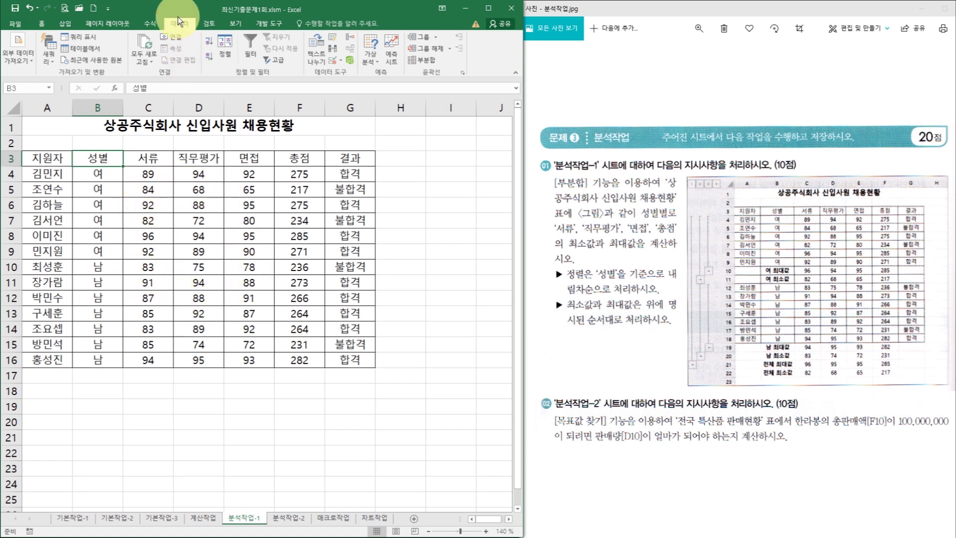
# - Set up subtotals grouped by 성별 on 서류, 직무평가, 면접 and 총점, excluding 결과
pyautogui.click(434, 61)
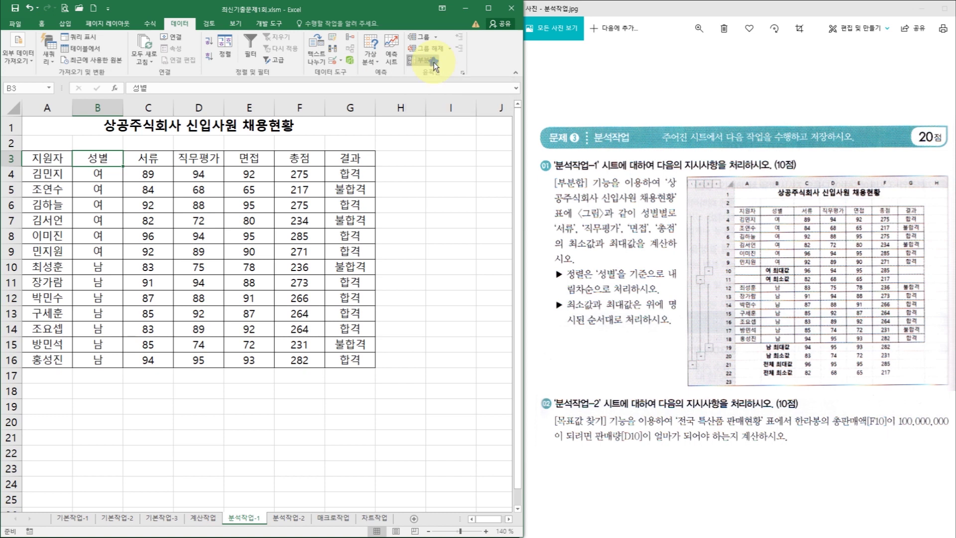
pyautogui.moveTo(474, 157); pyautogui.dragTo(357, 141)
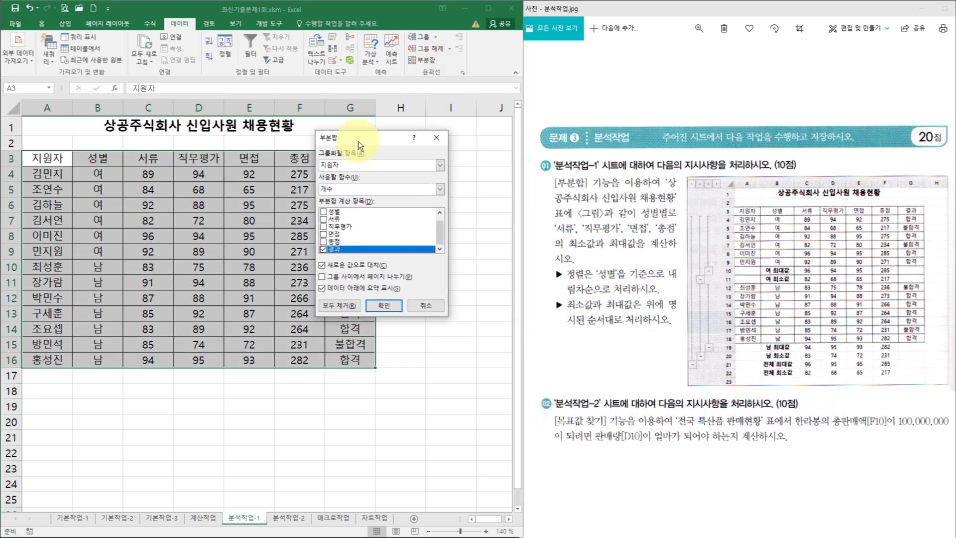
pyautogui.click(360, 166)
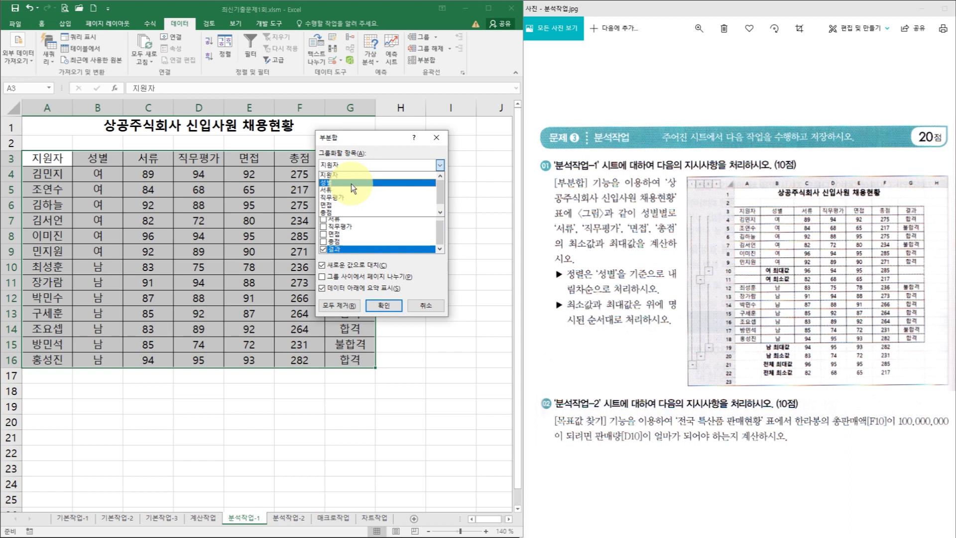
pyautogui.click(351, 183)
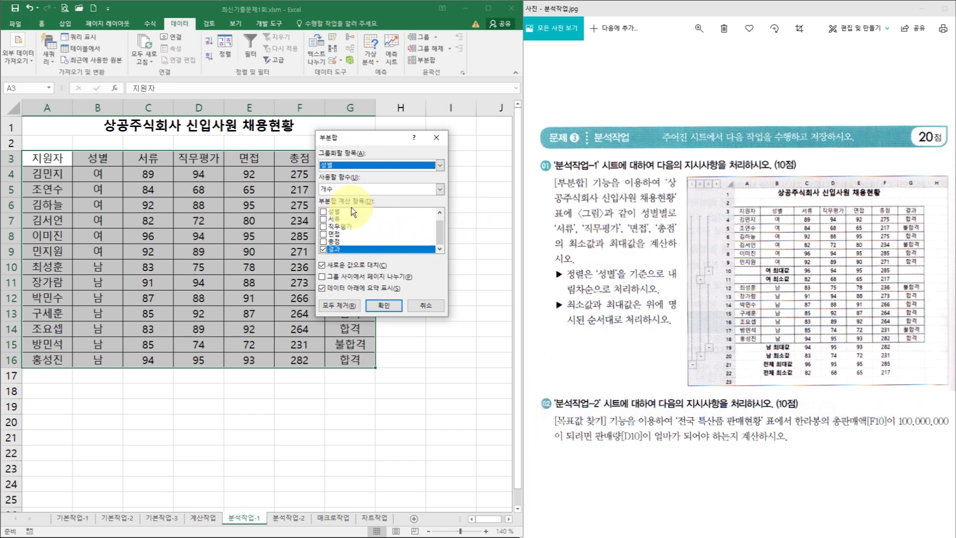
pyautogui.click(327, 220)
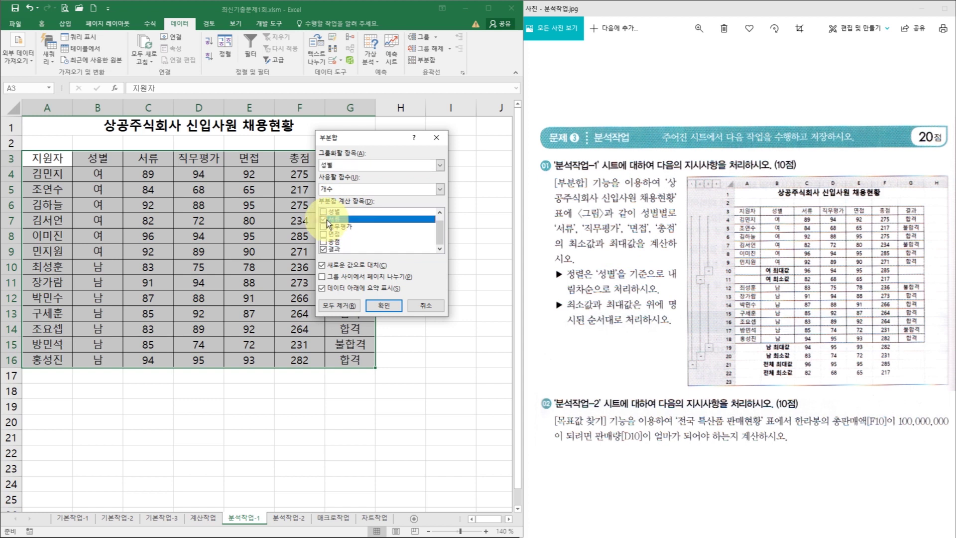
pyautogui.click(324, 227)
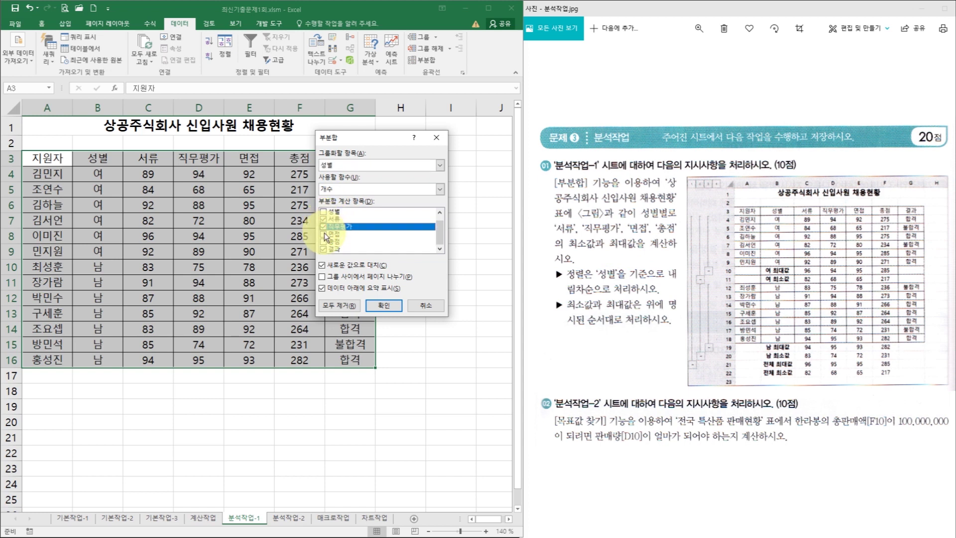
pyautogui.click(324, 233)
pyautogui.click(325, 242)
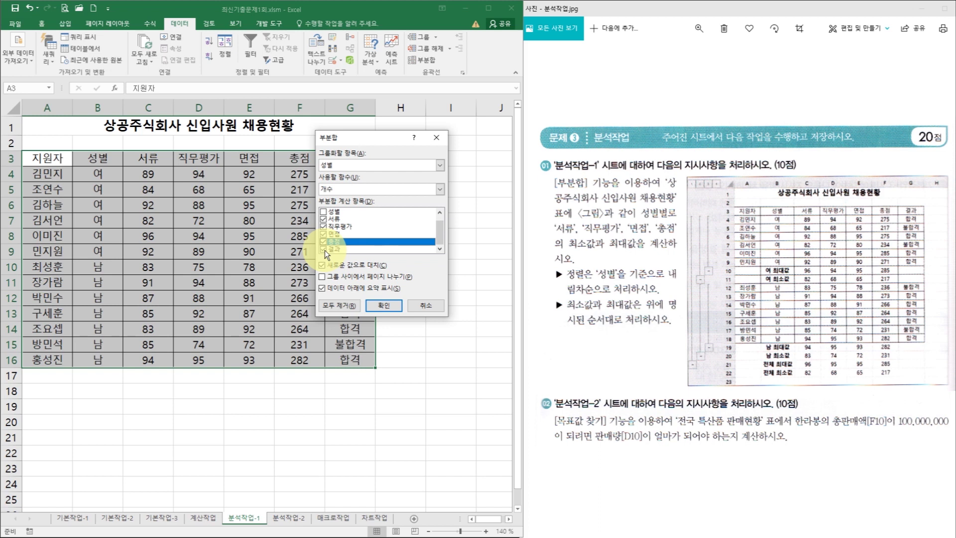
pyautogui.click(325, 250)
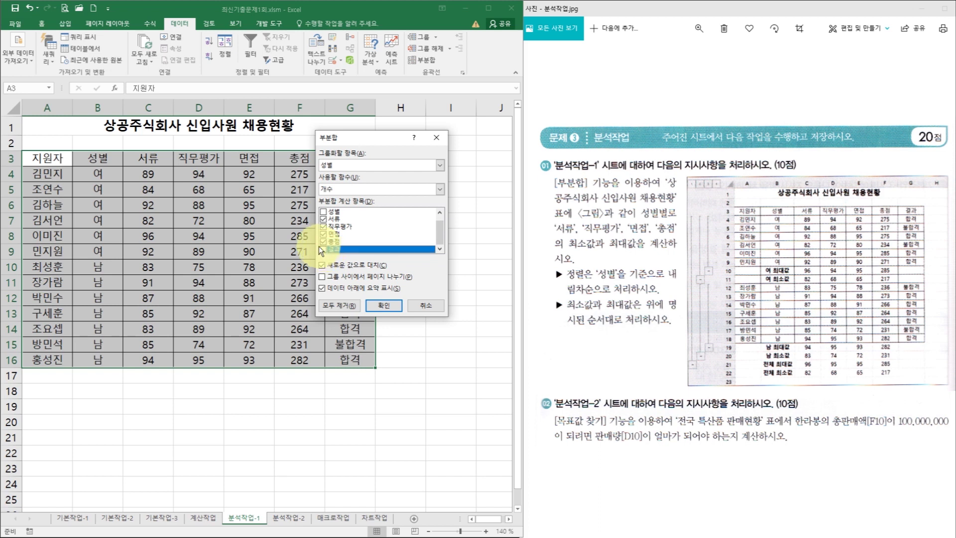
# - Use 최소값 as the subtotal function and apply the subtotals
pyautogui.scroll(1, 442, 236)
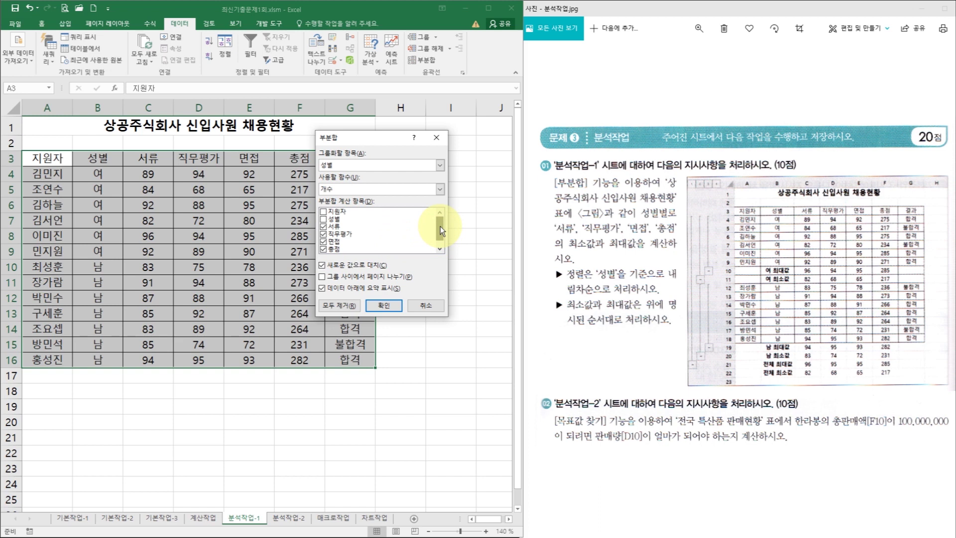
pyautogui.moveTo(440, 226); pyautogui.dragTo(441, 237)
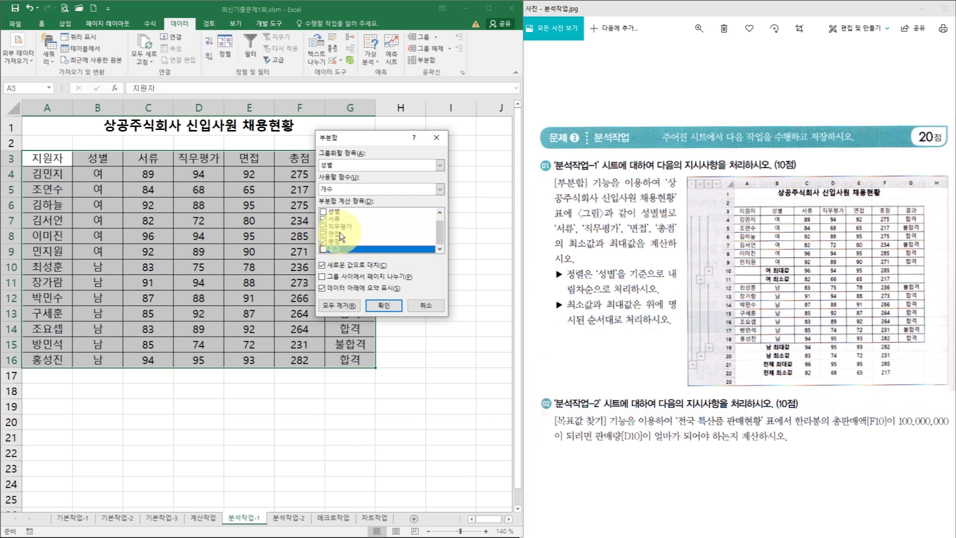
pyautogui.click(360, 189)
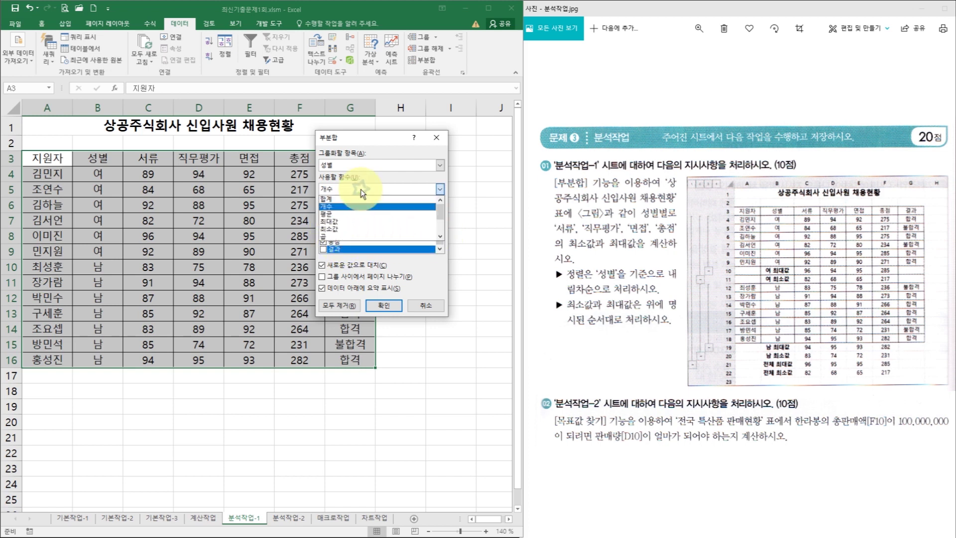
pyautogui.click(346, 229)
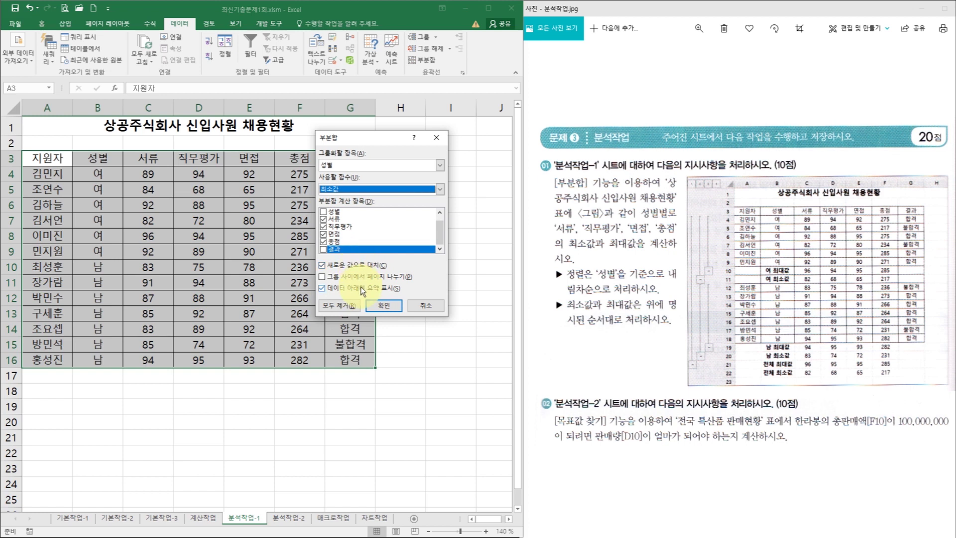
pyautogui.click(377, 301)
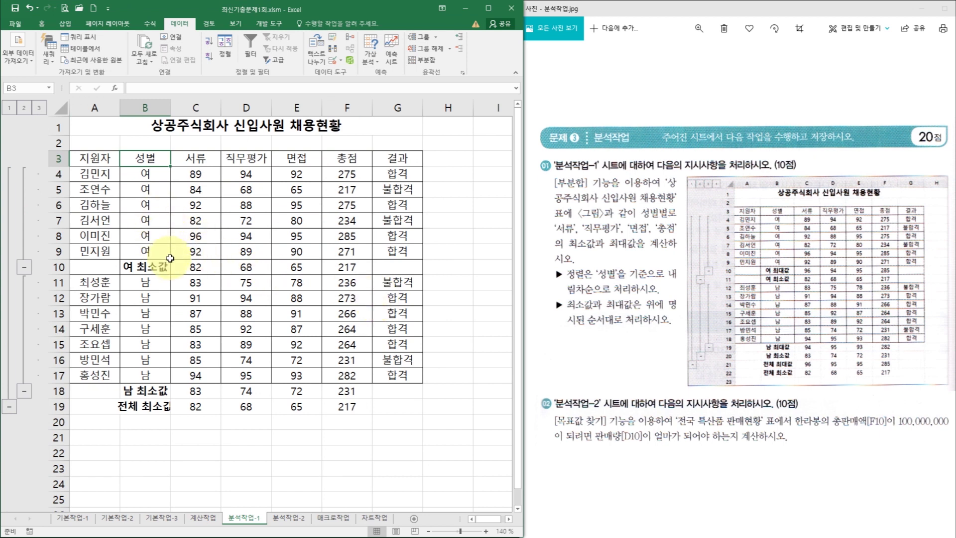
# - Review the 여 최소값 row C10:F10 and D7, then bring the Subtotal dialog back
pyautogui.moveTo(201, 270); pyautogui.dragTo(348, 269)
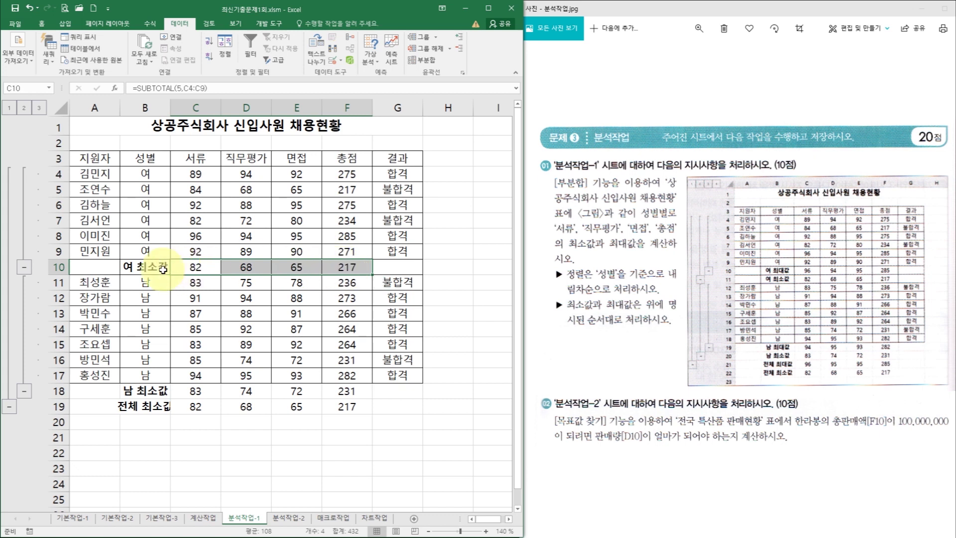
pyautogui.click(251, 219)
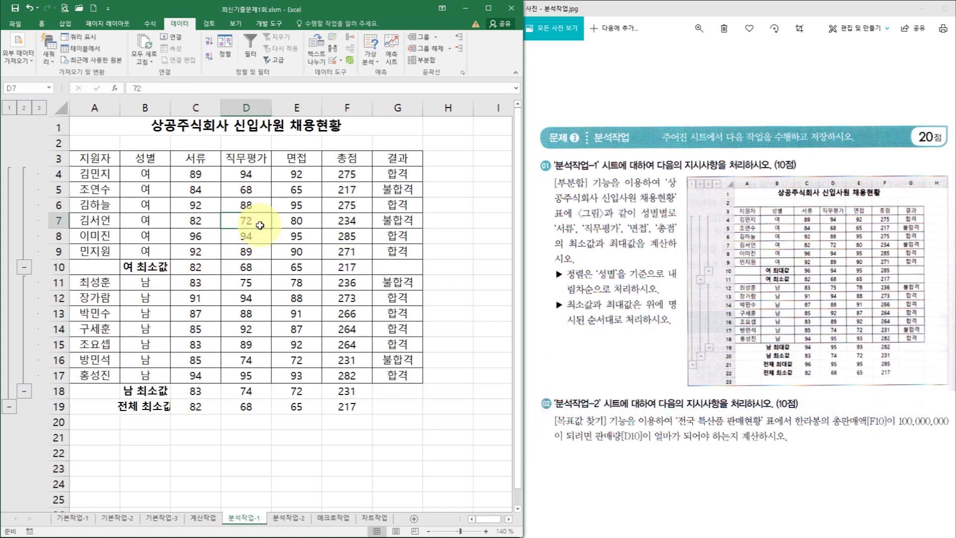
pyautogui.click(427, 63)
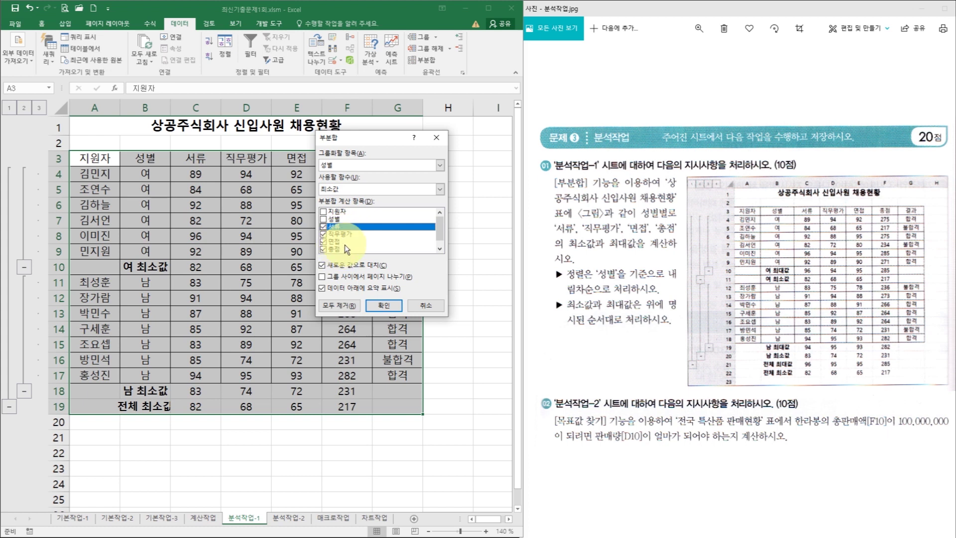
# - Add 최대값 subtotals alongside the existing 최소값 subtotals without replacing them
pyautogui.click(362, 190)
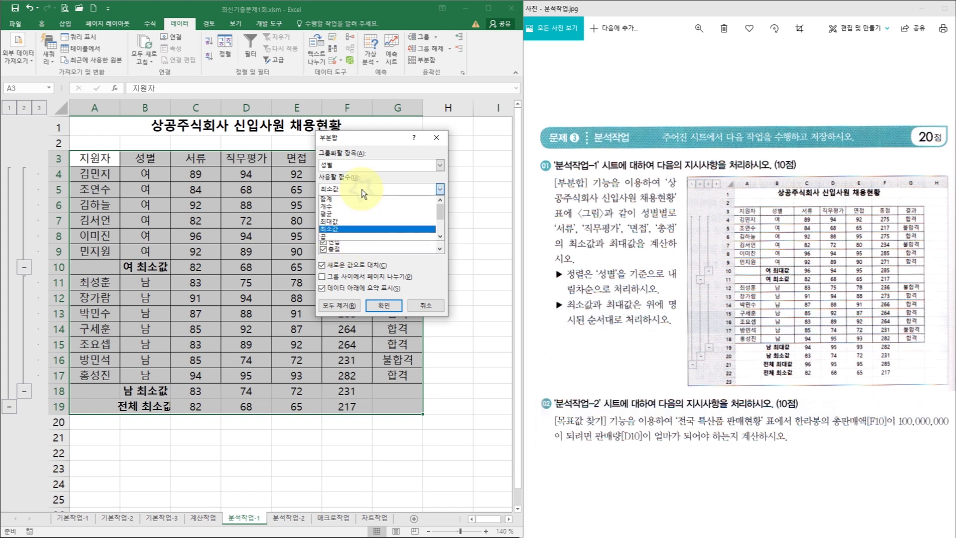
pyautogui.click(346, 222)
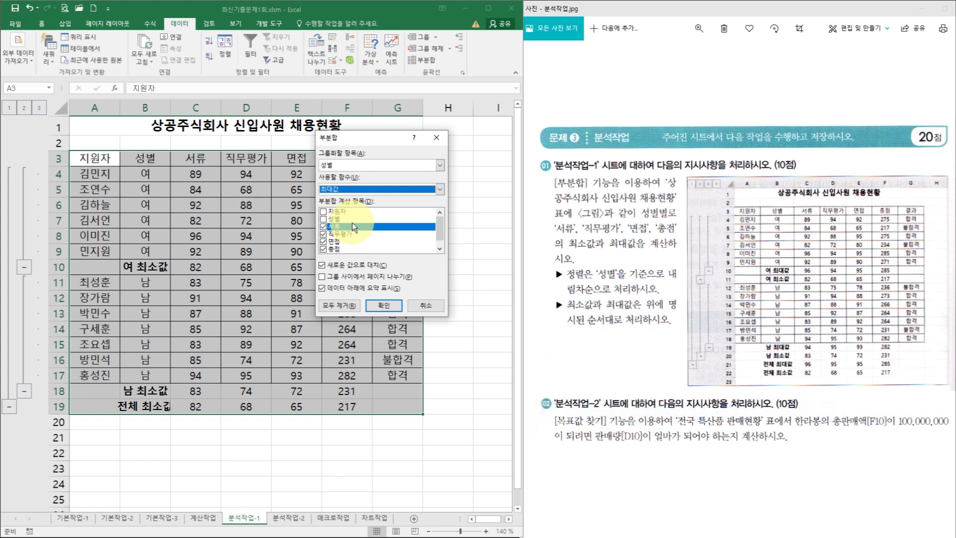
pyautogui.click(342, 266)
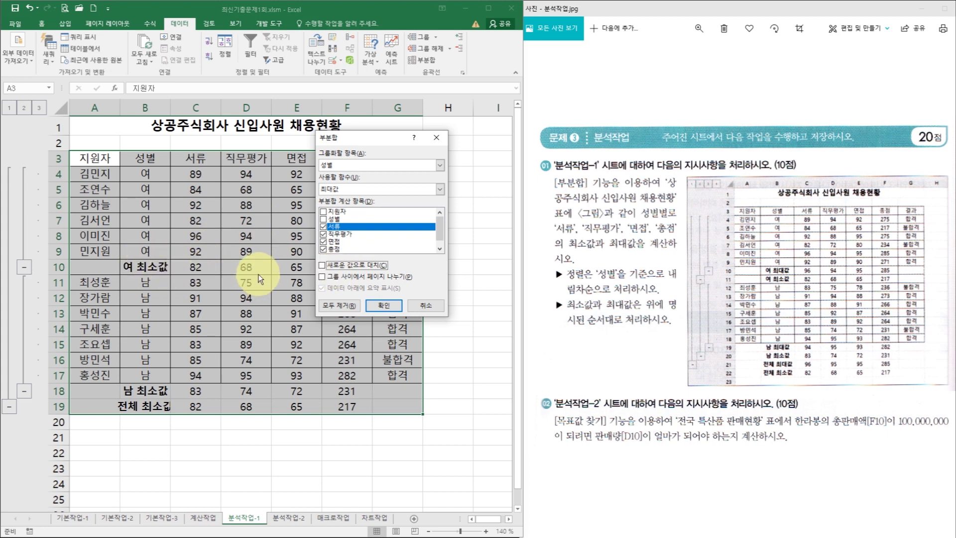
pyautogui.click(395, 309)
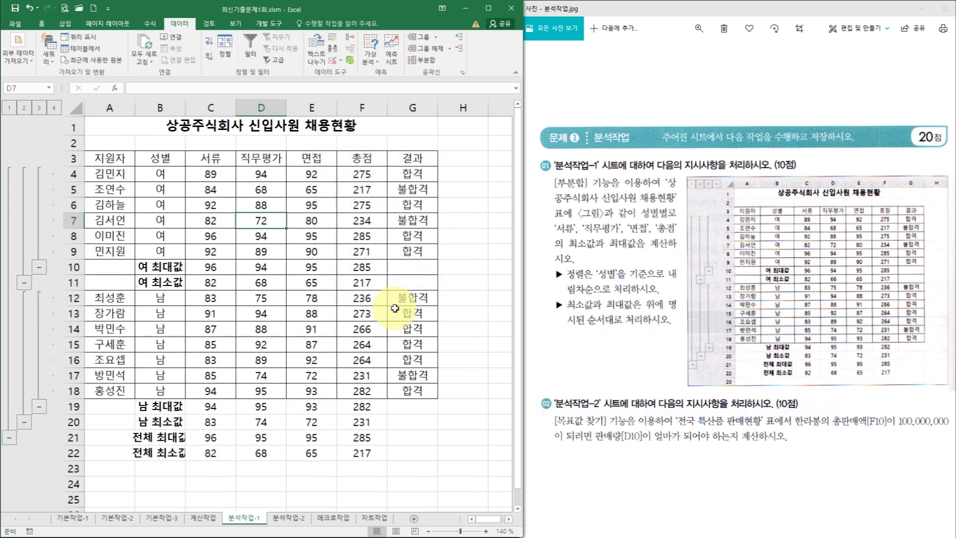
# - Review the subtotalled table, leaving the Subtotal dialog unchanged, and switch to the 분석작업-2 sheet
pyautogui.click(289, 250)
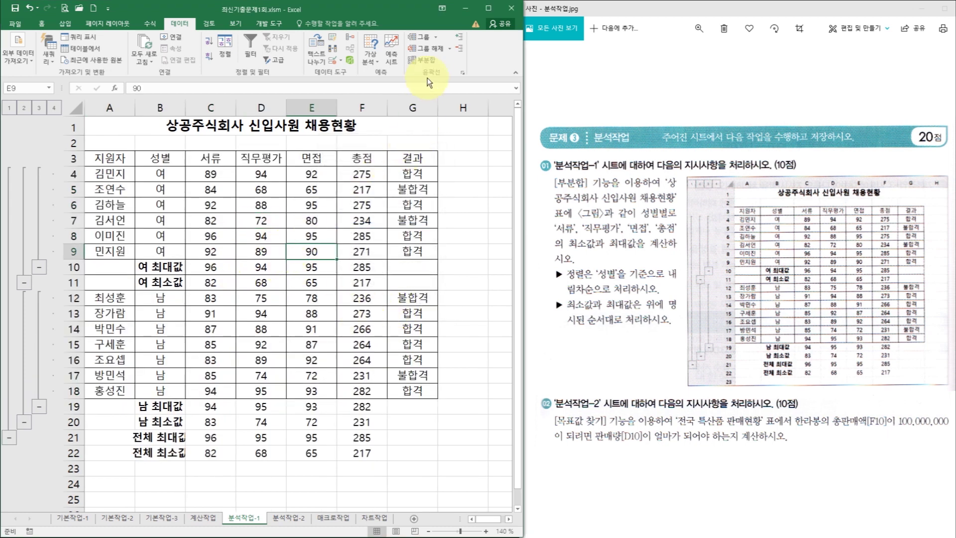
pyautogui.click(430, 62)
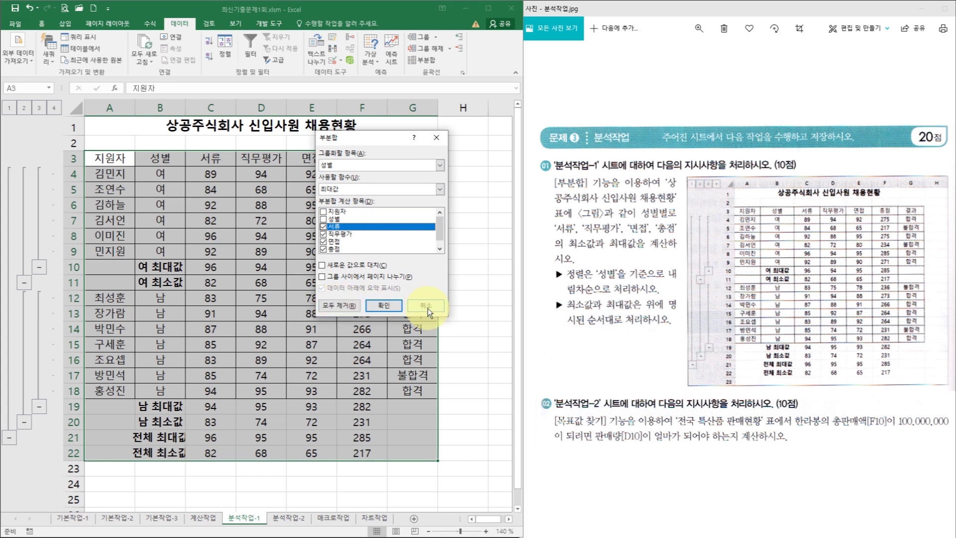
pyautogui.click(426, 305)
pyautogui.click(349, 317)
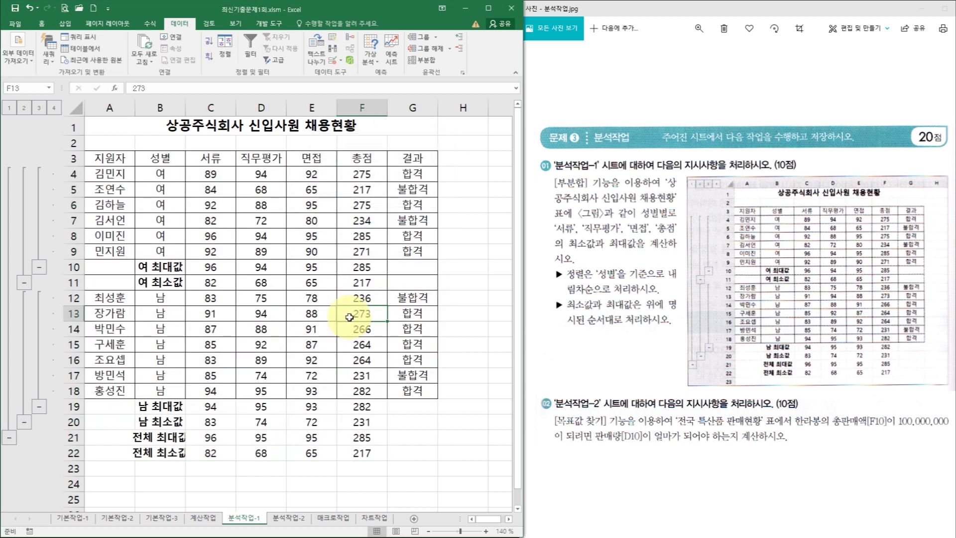
pyautogui.scroll(-3, 351, 292)
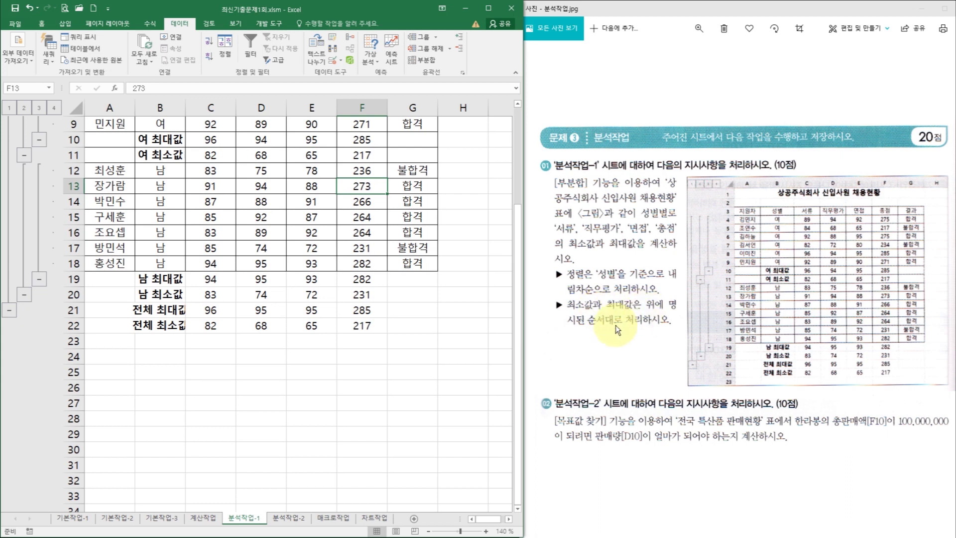
pyautogui.scroll(2, 371, 267)
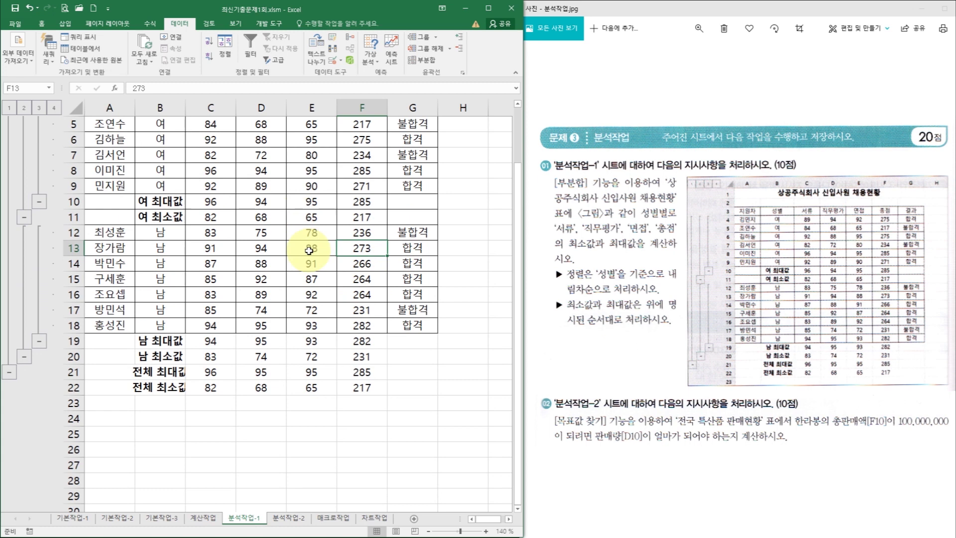
pyautogui.scroll(2, 309, 250)
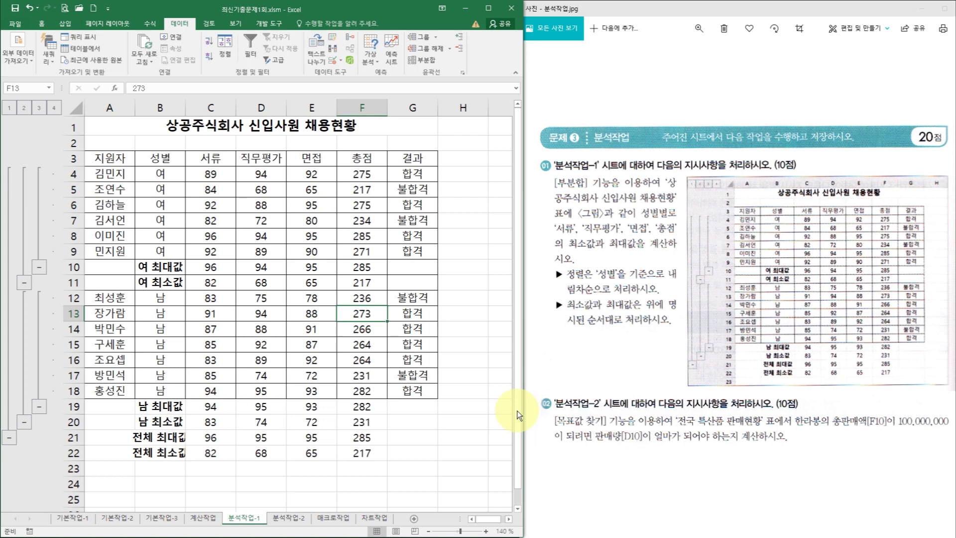
pyautogui.click(294, 520)
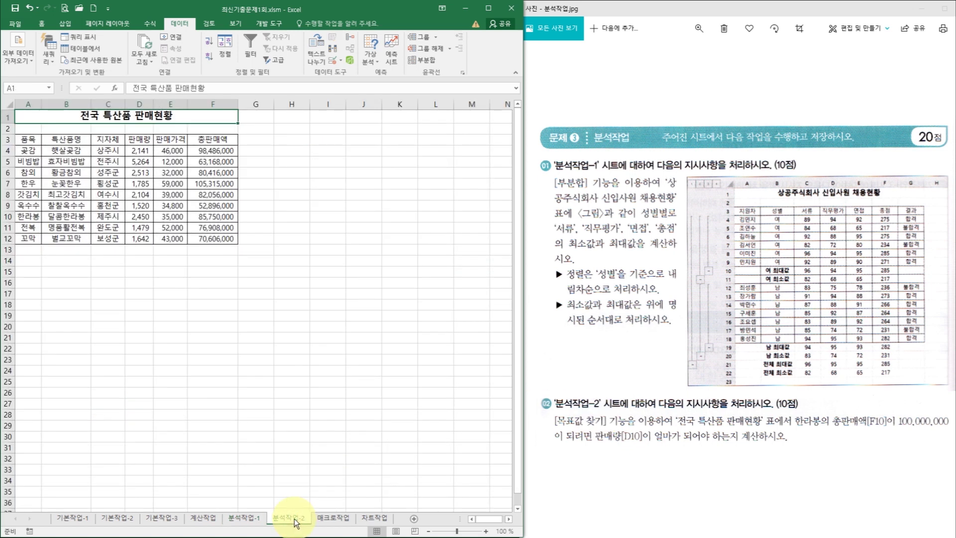
pyautogui.click(485, 531)
pyautogui.click(485, 531)
pyautogui.click(486, 532)
pyautogui.click(485, 531)
pyautogui.click(485, 532)
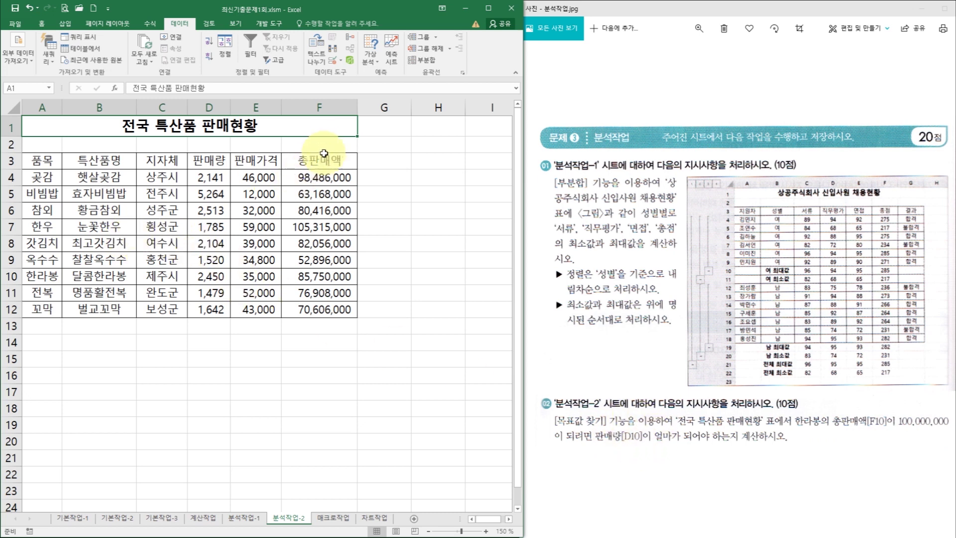
pyautogui.click(333, 280)
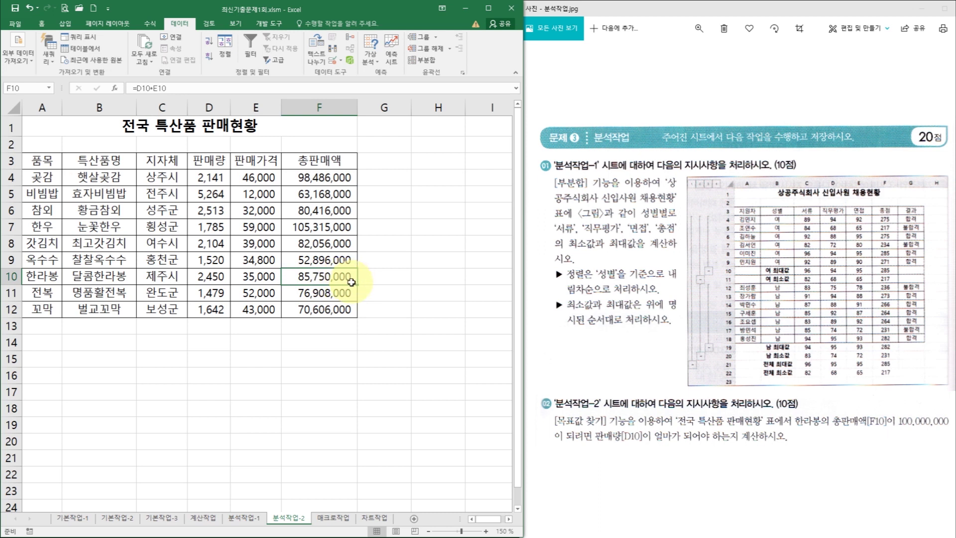
pyautogui.click(215, 279)
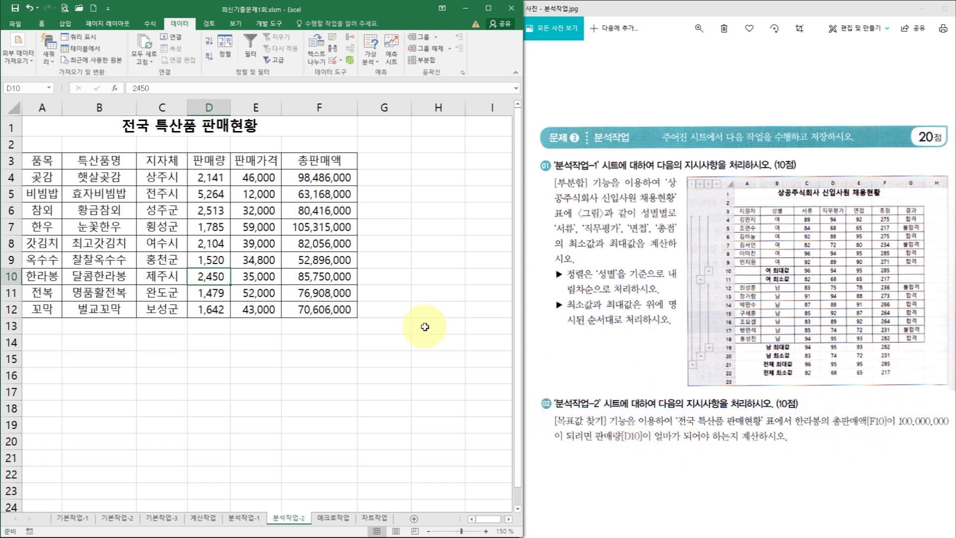
pyautogui.click(335, 277)
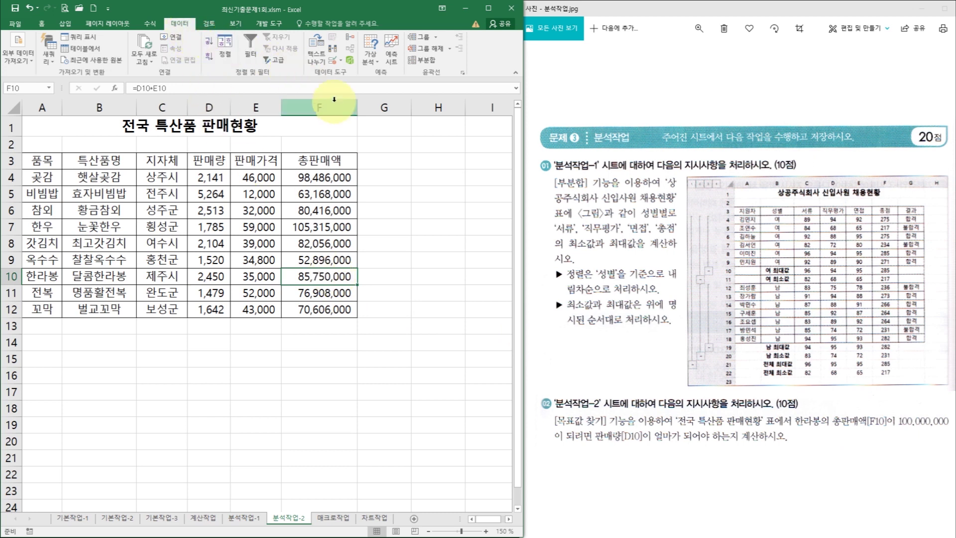
# - Set up Goal Seek: set F10 to 100000000 by changing $D$10
pyautogui.click(371, 55)
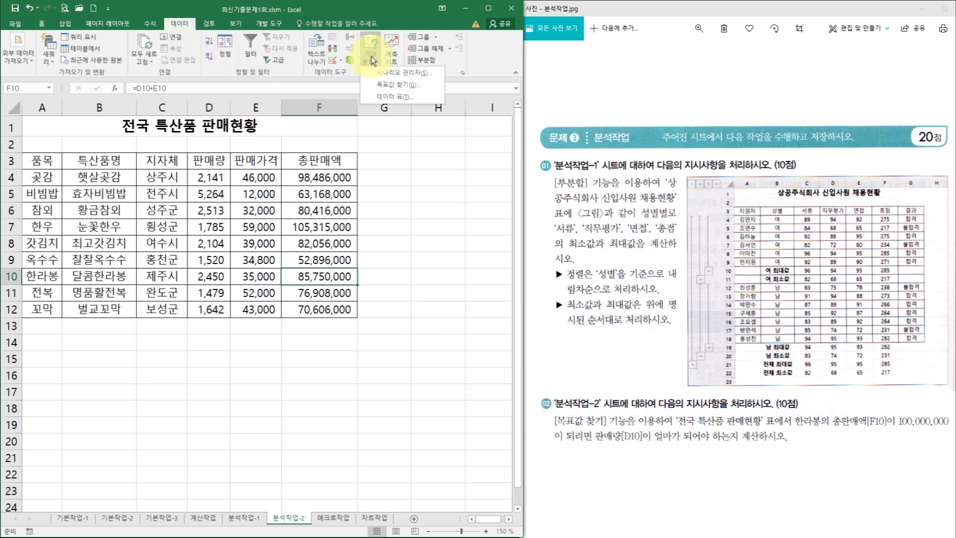
pyautogui.click(410, 86)
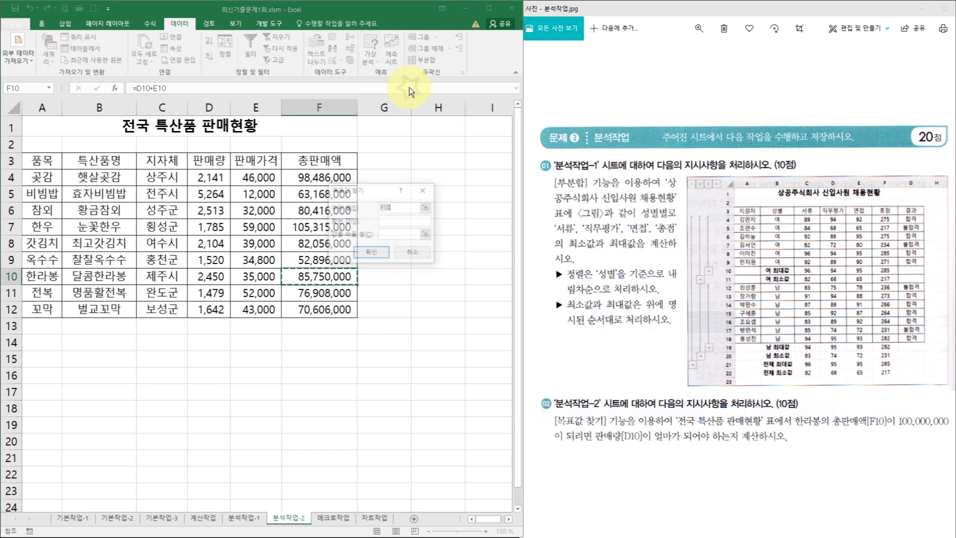
pyautogui.moveTo(378, 182); pyautogui.dragTo(413, 132)
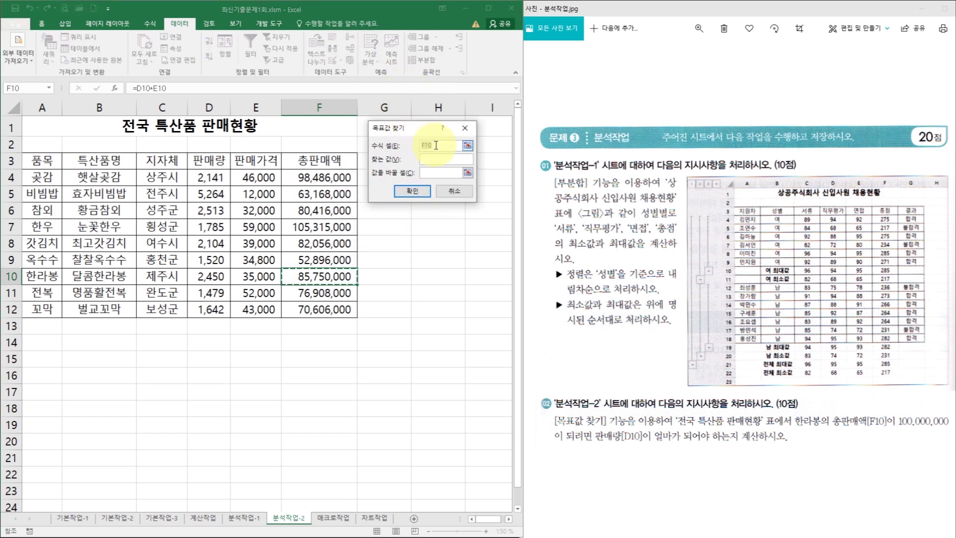
pyautogui.click(437, 145)
pyautogui.click(437, 159)
pyautogui.write('100000000')
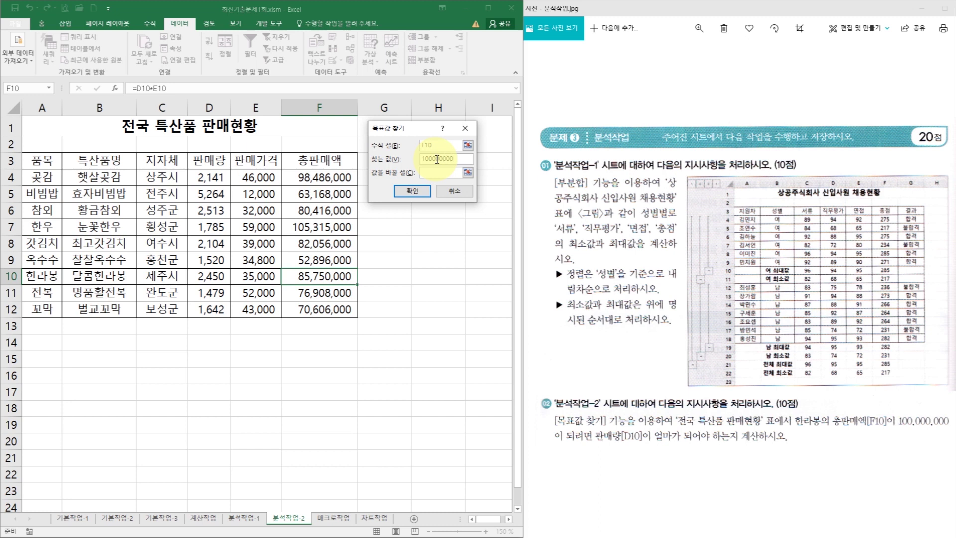
pyautogui.click(436, 175)
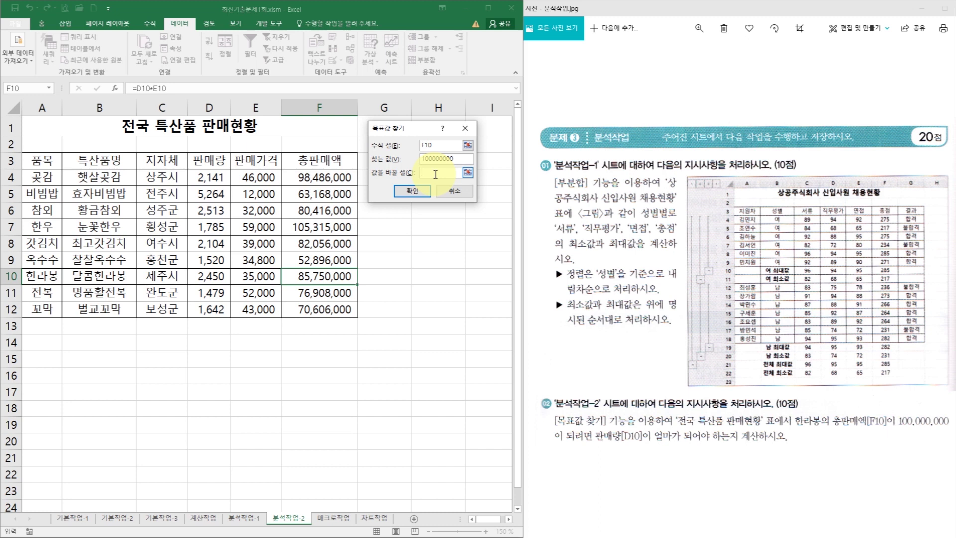
pyautogui.click(216, 277)
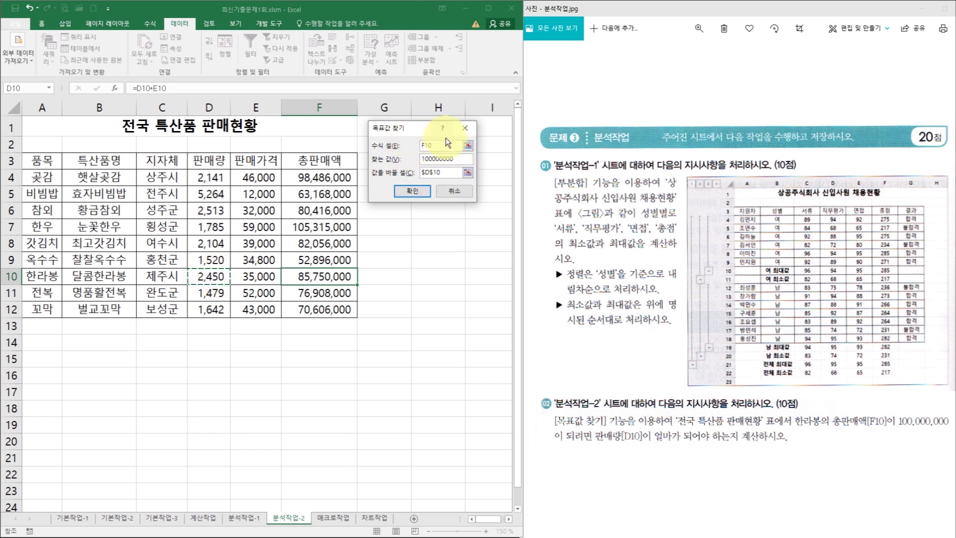
pyautogui.click(437, 160)
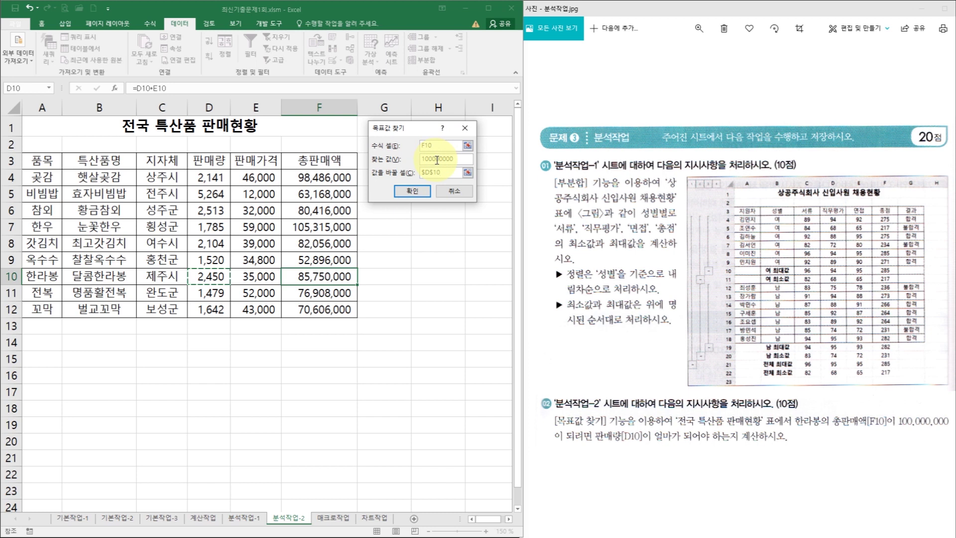
pyautogui.click(441, 174)
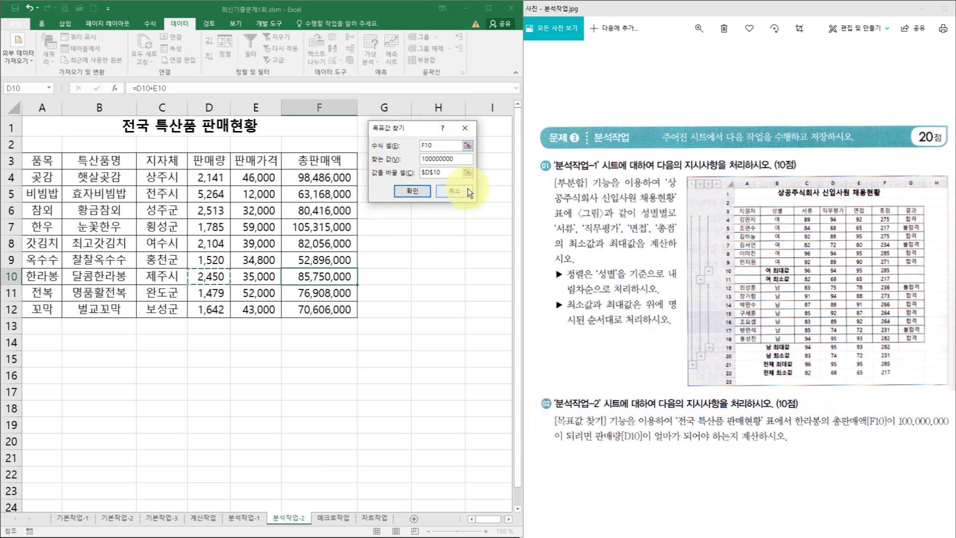
# - Run Goal Seek and accept, making D10 2857.142857 and F10 100,000,000
pyautogui.click(412, 192)
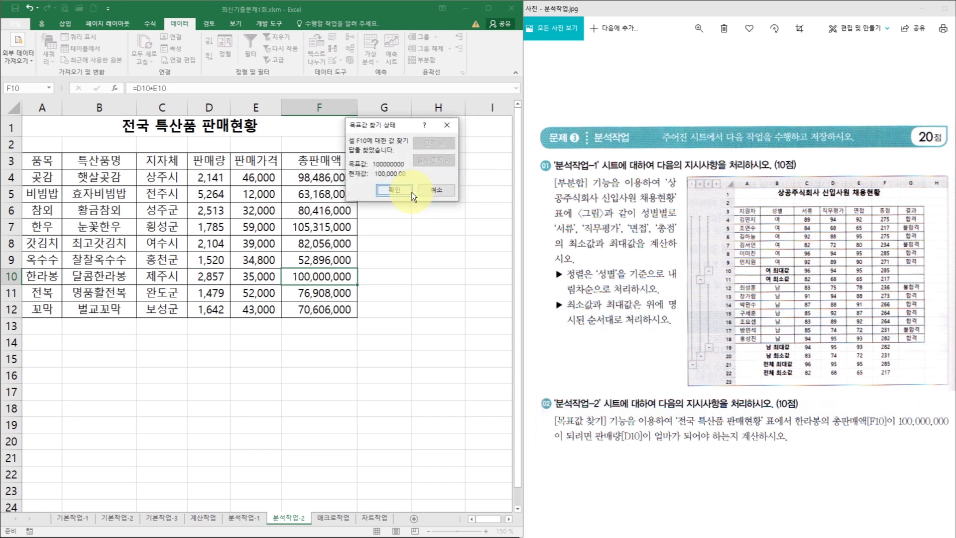
pyautogui.click(403, 195)
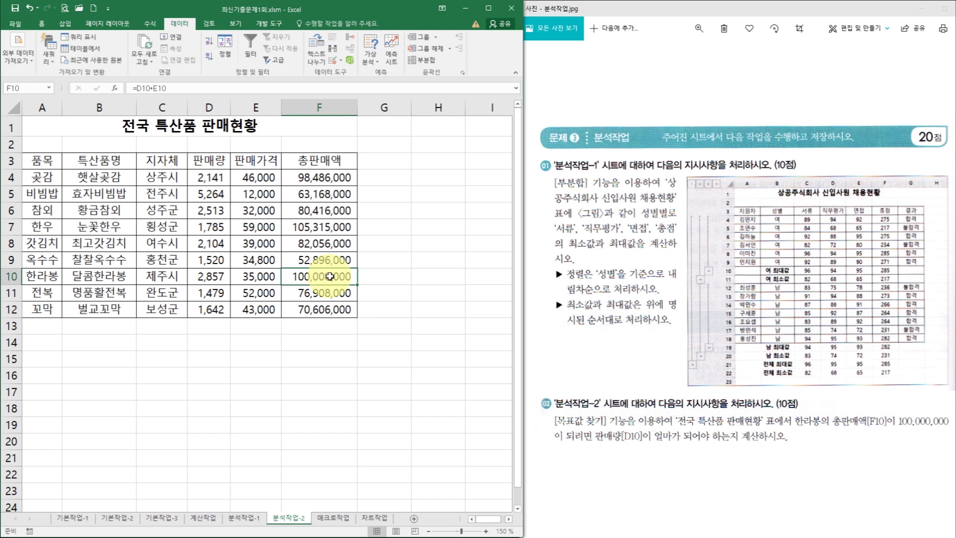
pyautogui.click(222, 276)
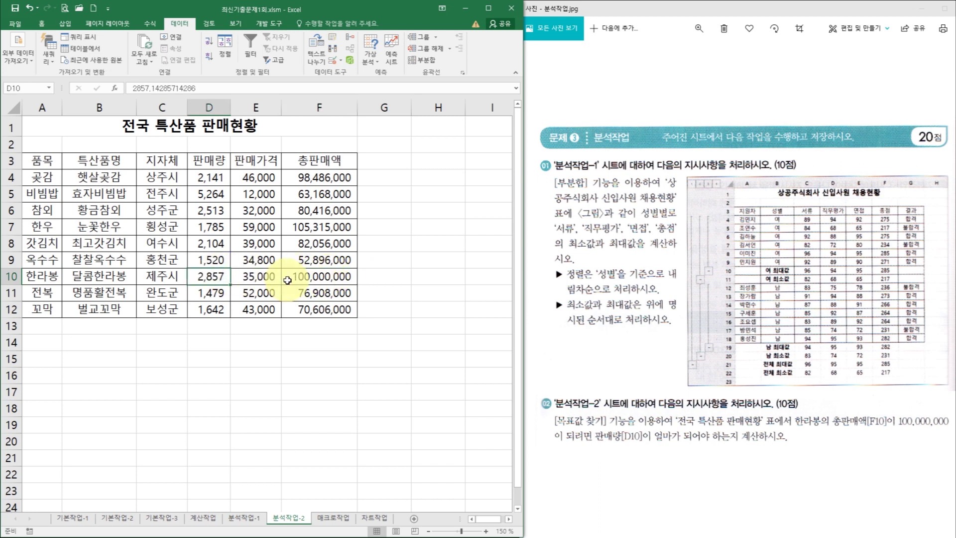
pyautogui.click(314, 335)
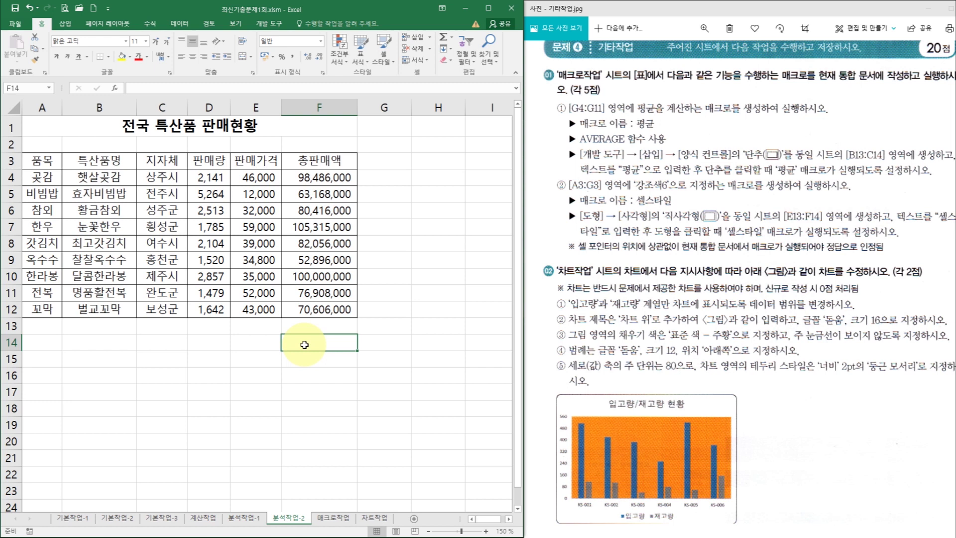
# - Go to the 매크로작업 sheet, zoom to 130%, and show the 개발 도구 tab
pyautogui.click(333, 519)
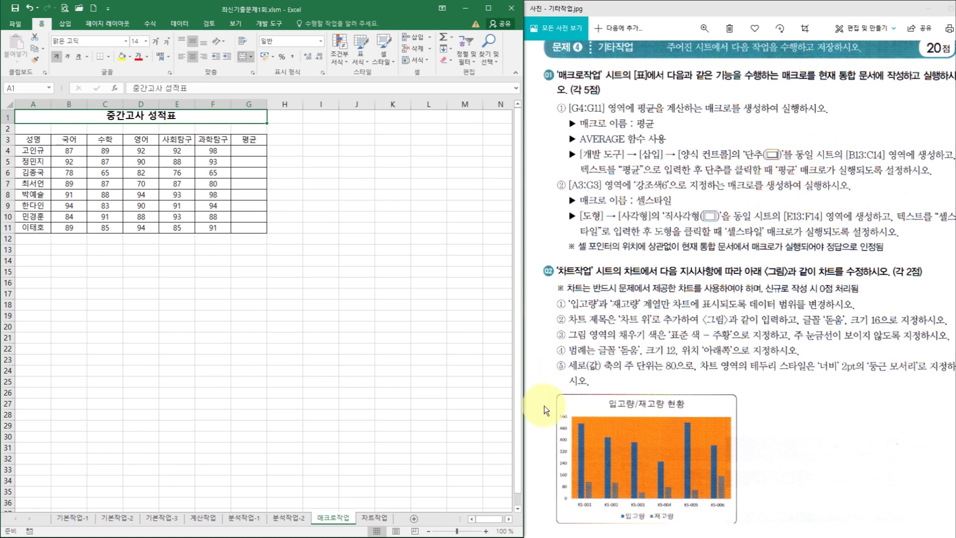
pyautogui.click(485, 532)
pyautogui.click(486, 532)
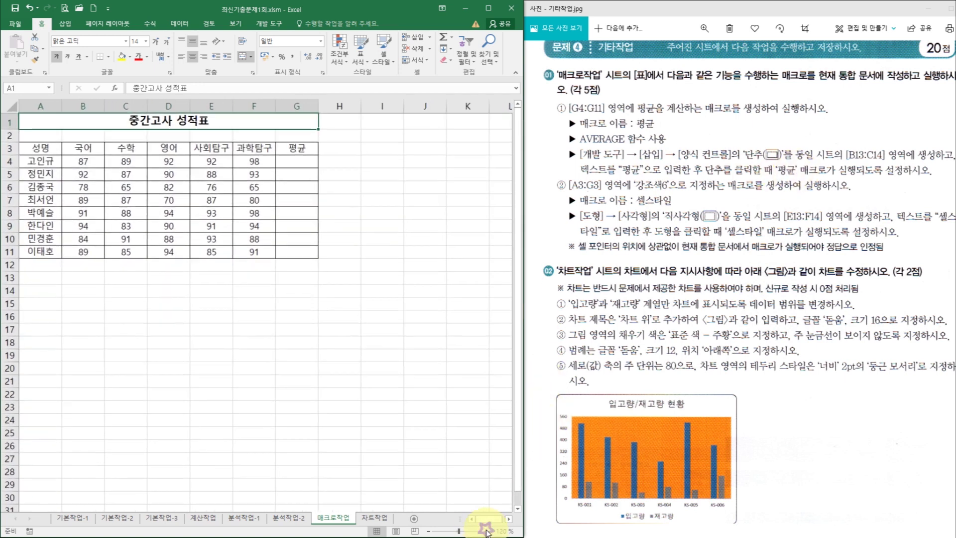
pyautogui.click(486, 532)
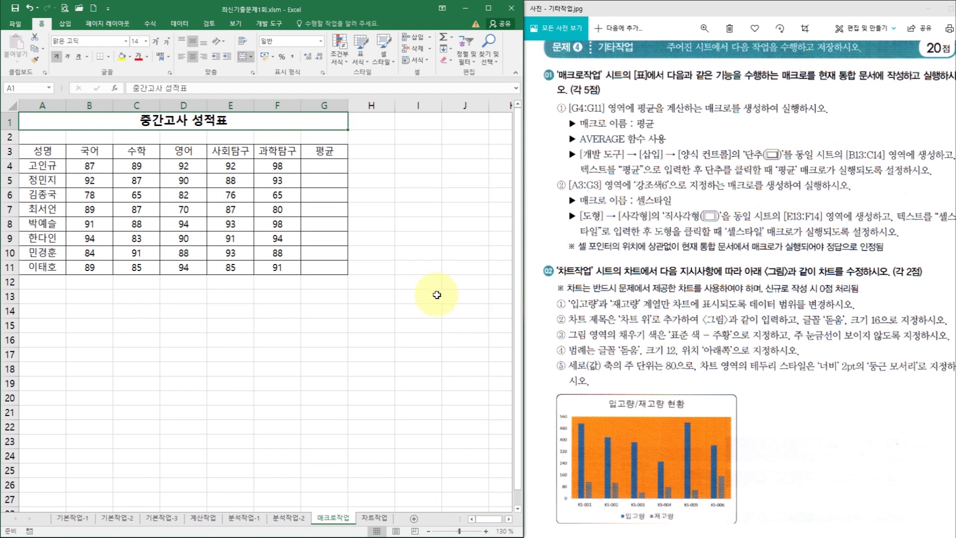
pyautogui.click(269, 25)
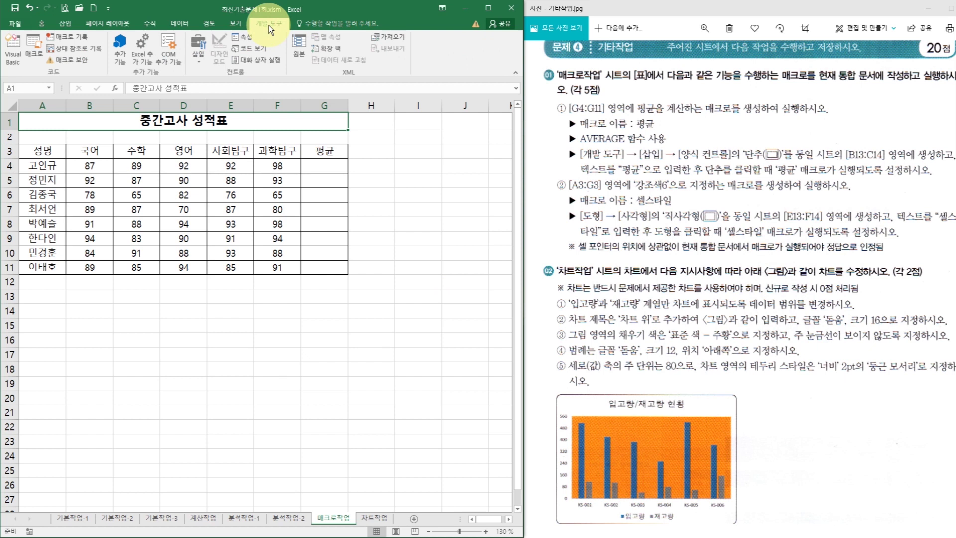
# - Draw a Form Controls button over B13:C14 and start recording a macro named 평균
pyautogui.click(205, 47)
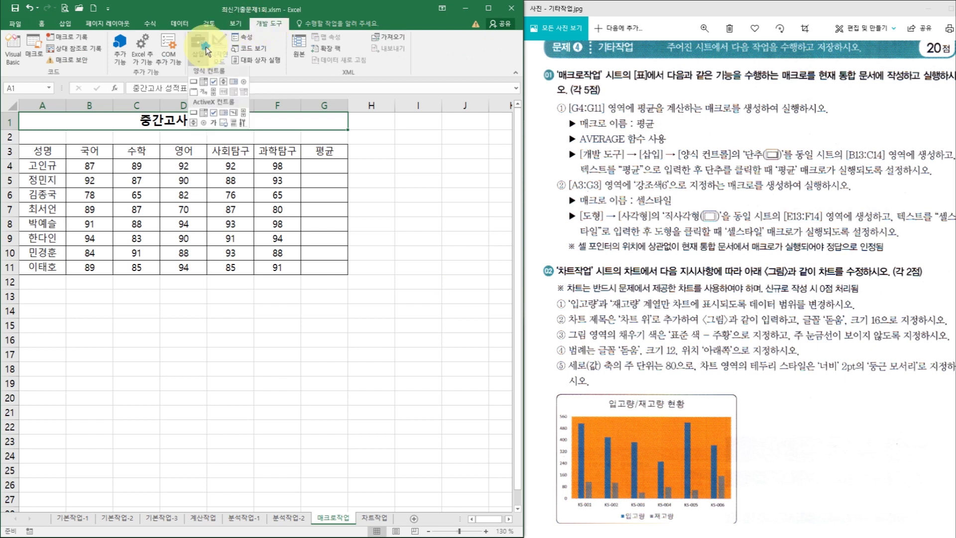
pyautogui.click(196, 82)
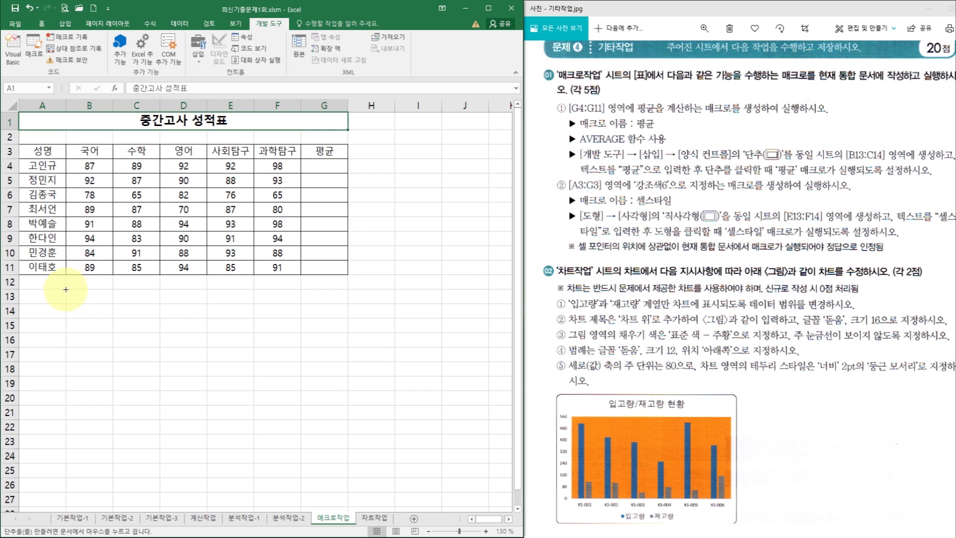
pyautogui.moveTo(66, 290); pyautogui.dragTo(143, 318)
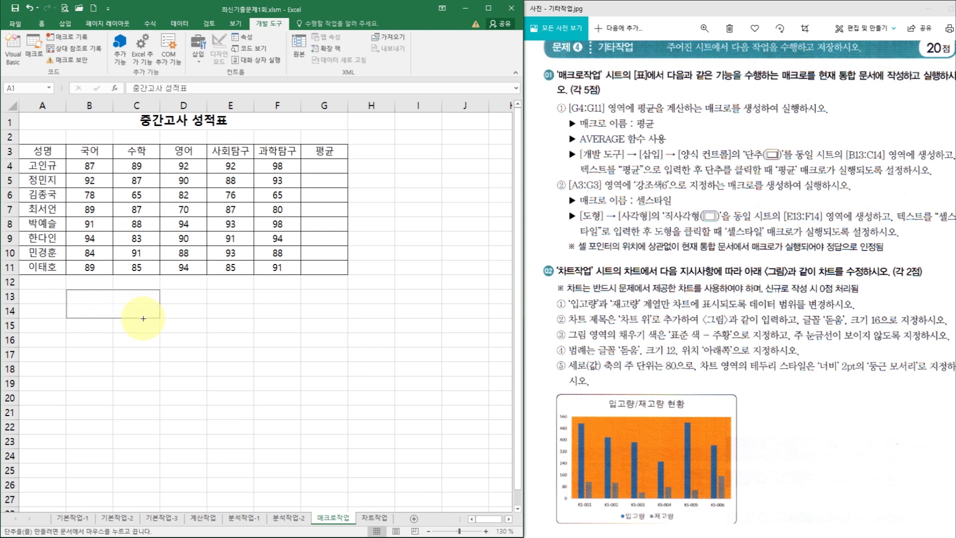
pyautogui.moveTo(144, 318); pyautogui.dragTo(143, 319)
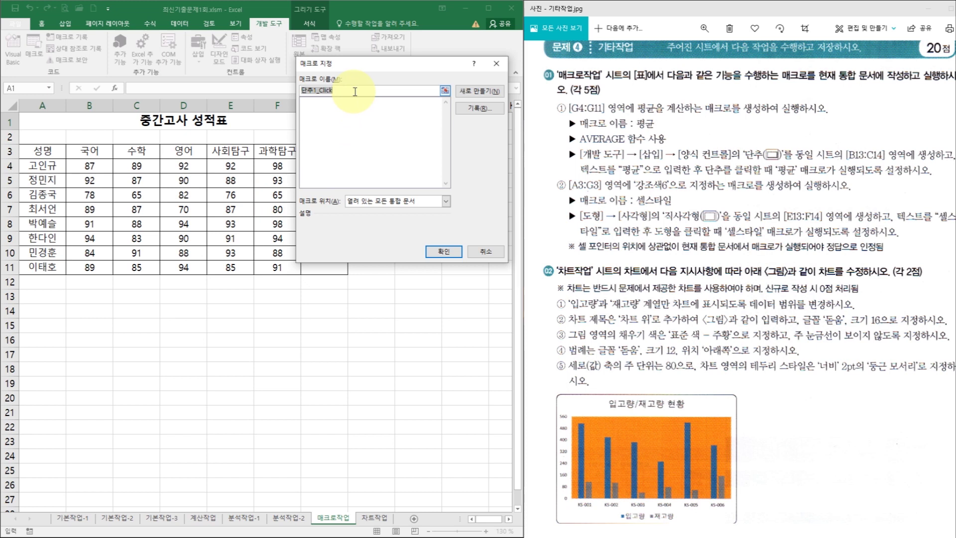
pyautogui.write('평균')
pyautogui.click(481, 108)
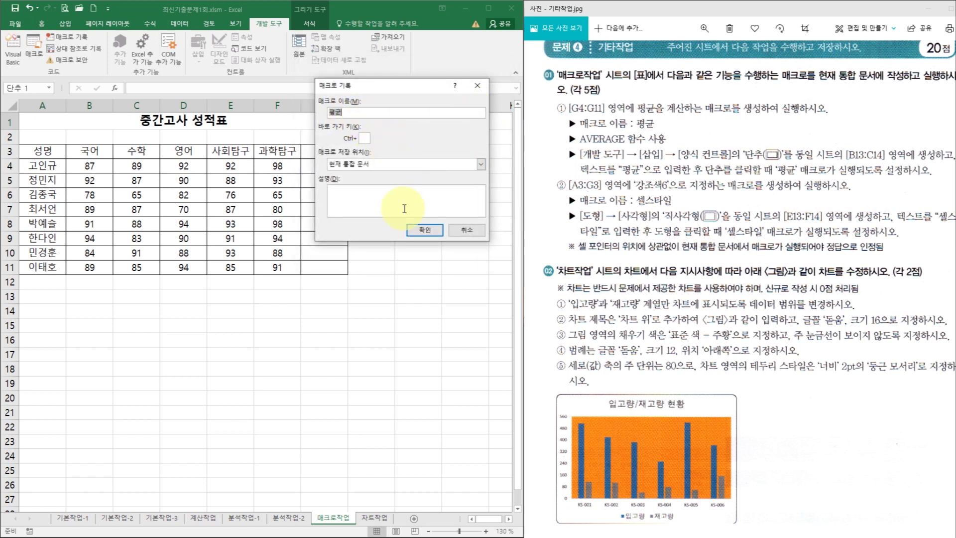
pyautogui.click(420, 232)
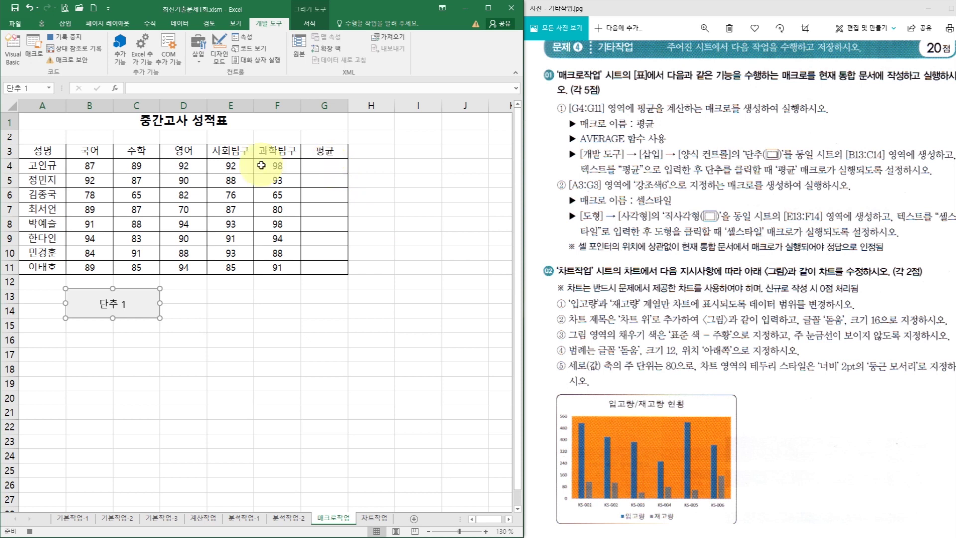
# - Fill G4:G11 with each row's AVERAGE via AutoSum over B4:G11, then stop recording
pyautogui.click(87, 166)
pyautogui.moveTo(88, 165); pyautogui.dragTo(313, 267)
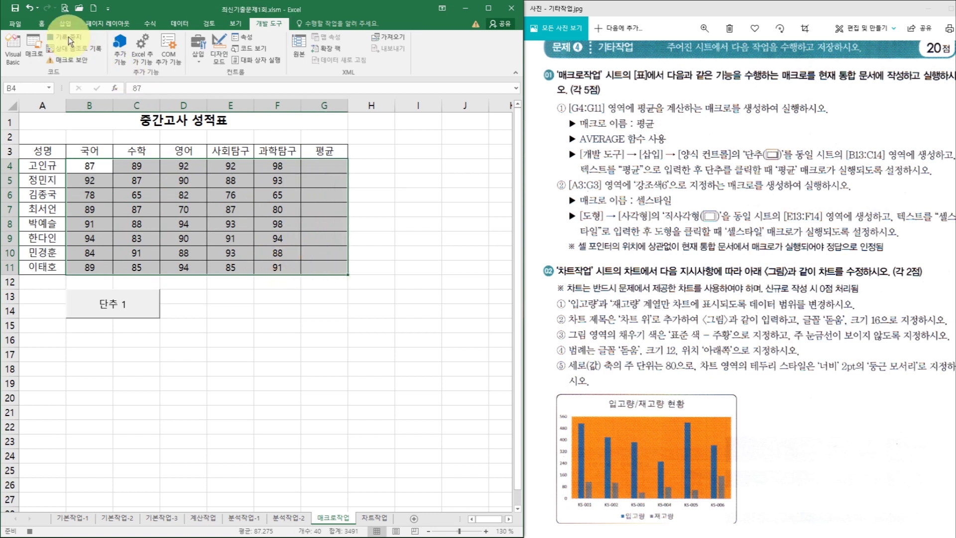
pyautogui.click(44, 23)
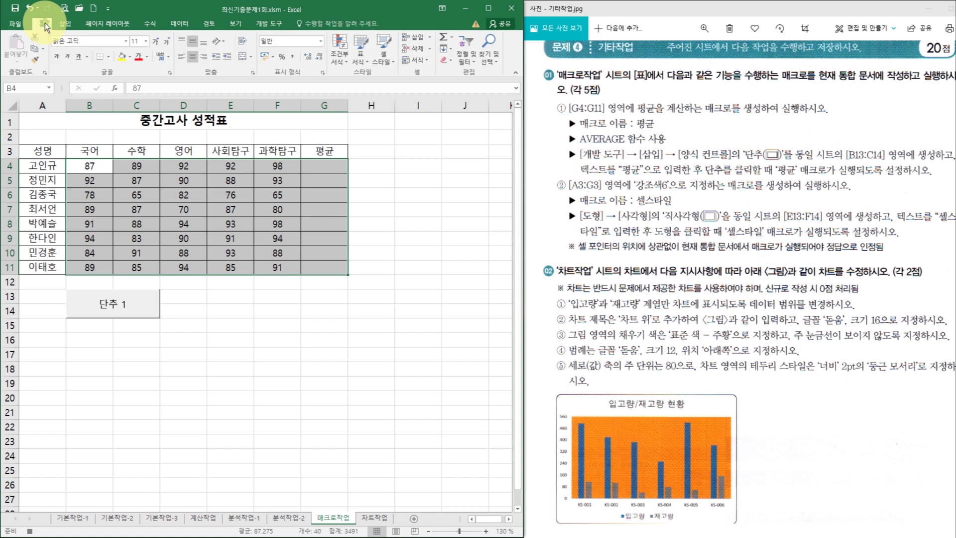
pyautogui.click(451, 38)
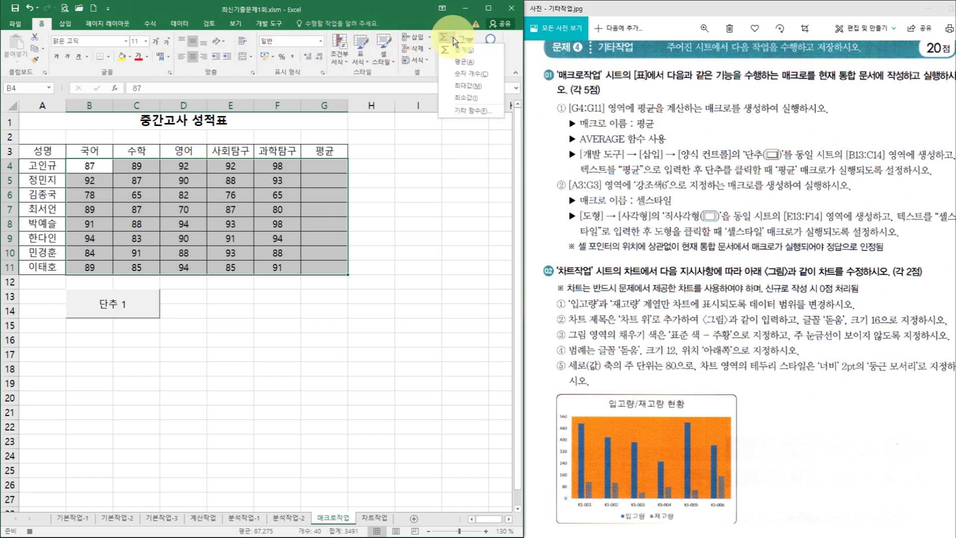
pyautogui.click(455, 61)
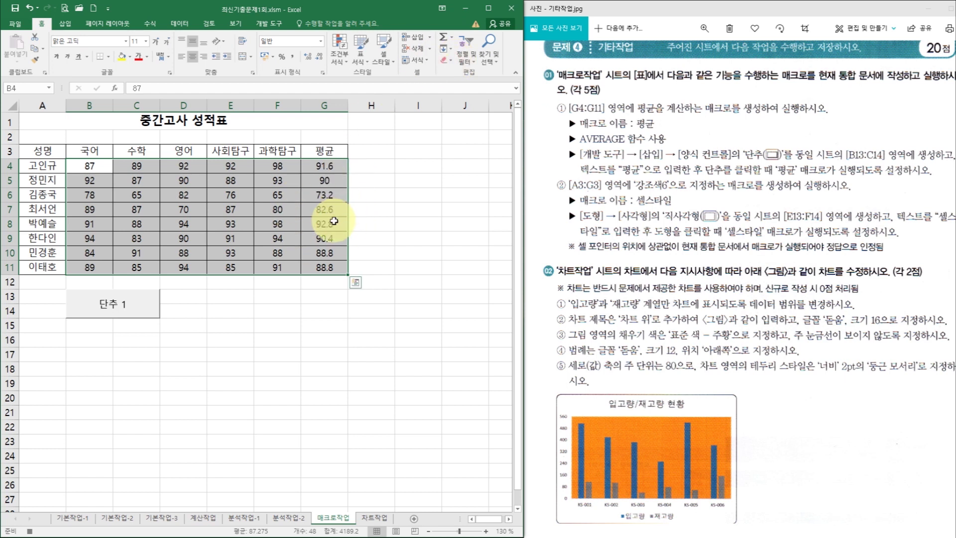
pyautogui.click(324, 241)
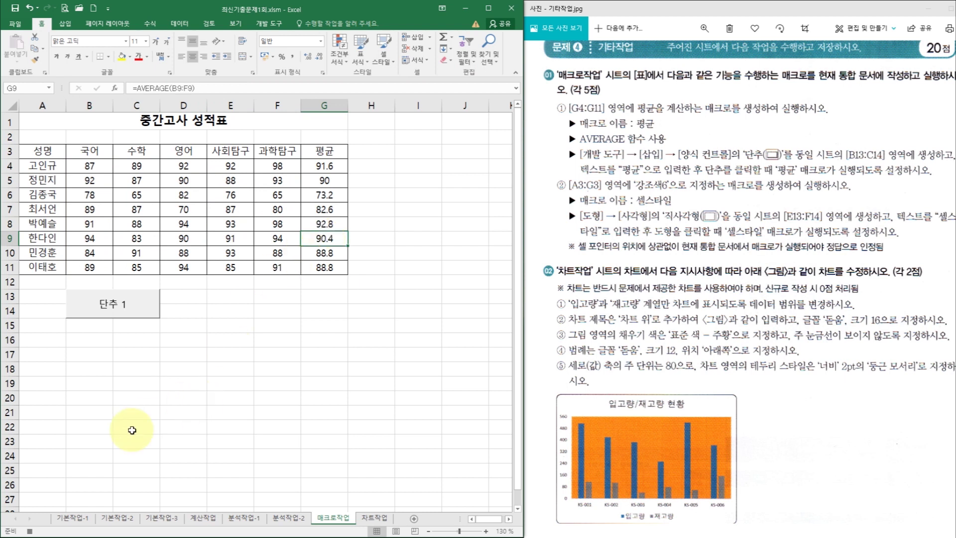
pyautogui.click(29, 532)
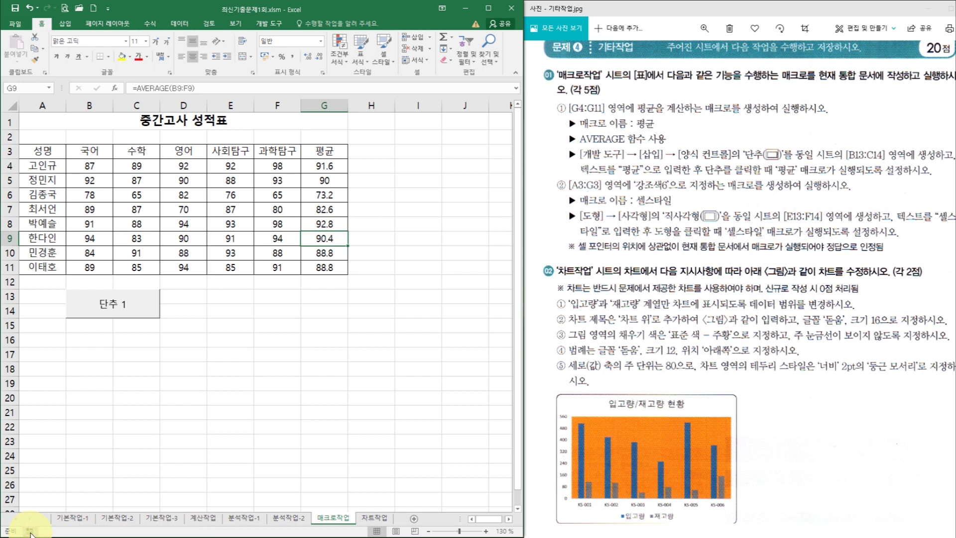
pyautogui.click(122, 311)
# - Change the button label from 단추 1 to 평균
pyautogui.rightClick(121, 311)
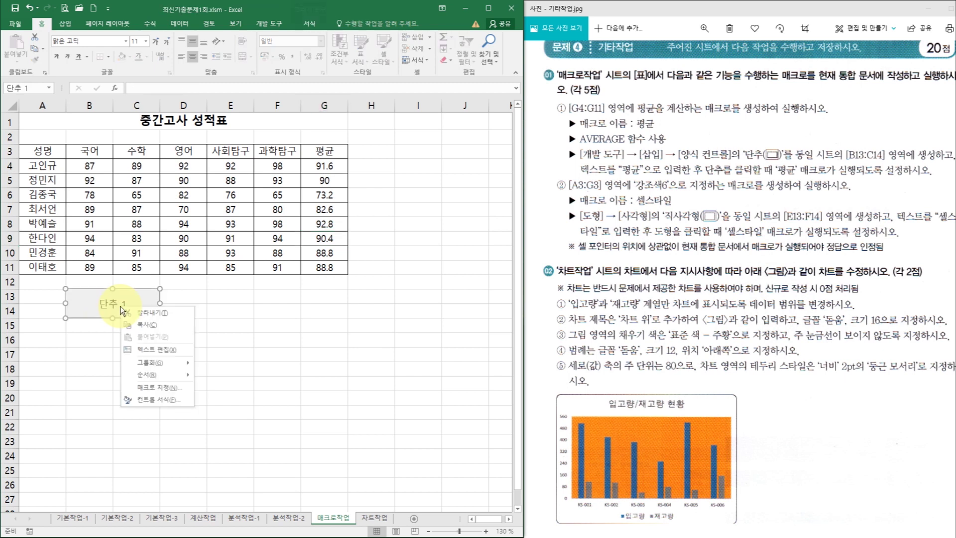
pyautogui.click(159, 350)
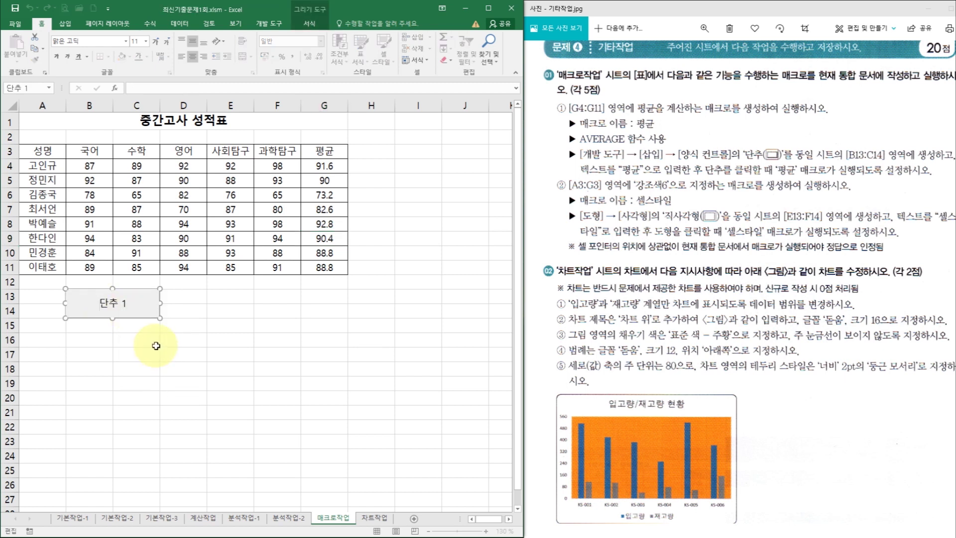
pyautogui.press('Delete')
pyautogui.press('Delete')
pyautogui.press('Delete')
pyautogui.press('Delete')
pyautogui.write('평균')
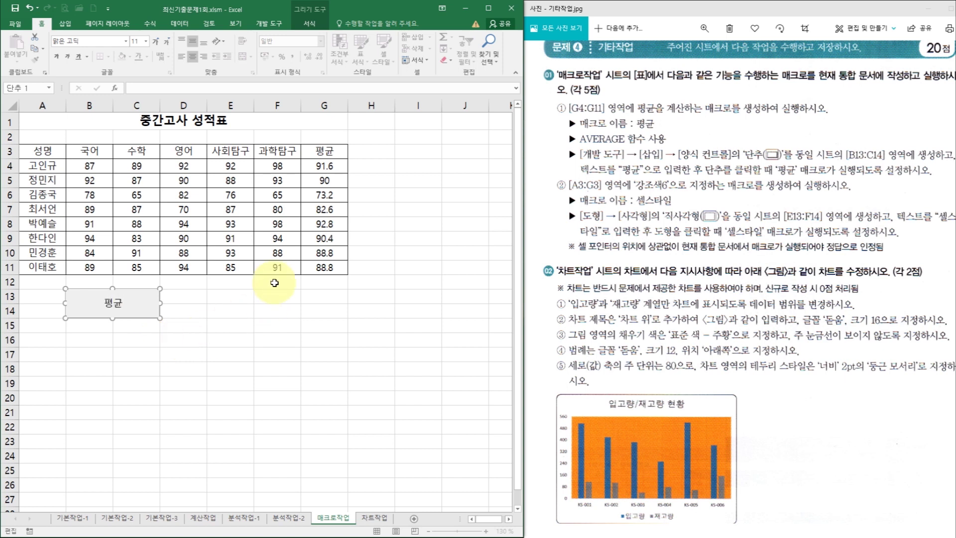
# - Clear G4:G11 and run the 평균 button to refill the averages
pyautogui.moveTo(325, 166); pyautogui.dragTo(330, 276)
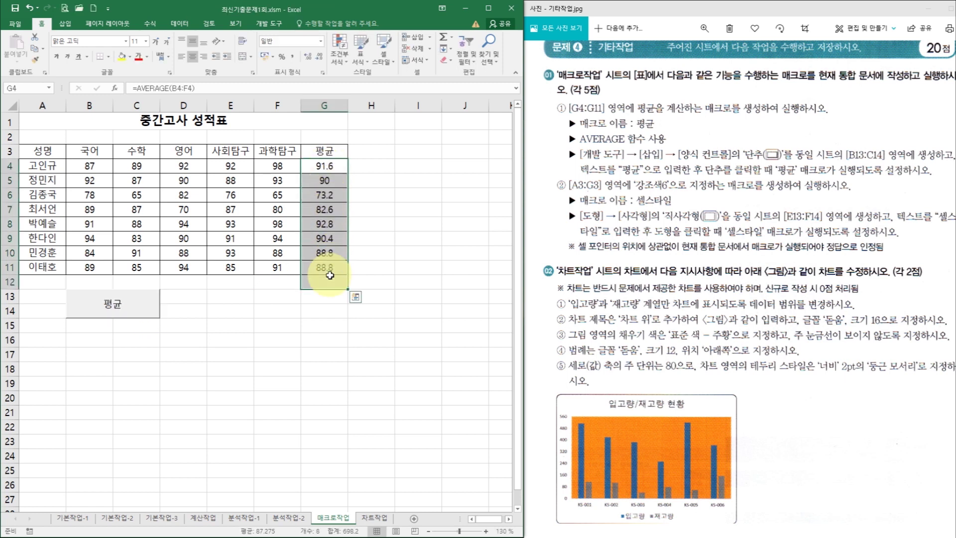
pyautogui.press('Delete')
pyautogui.click(249, 324)
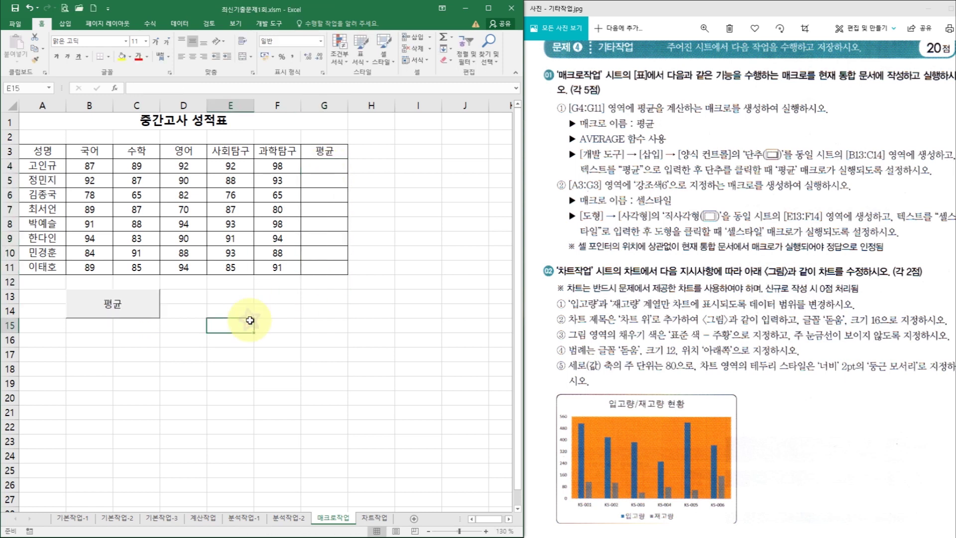
pyautogui.click(133, 311)
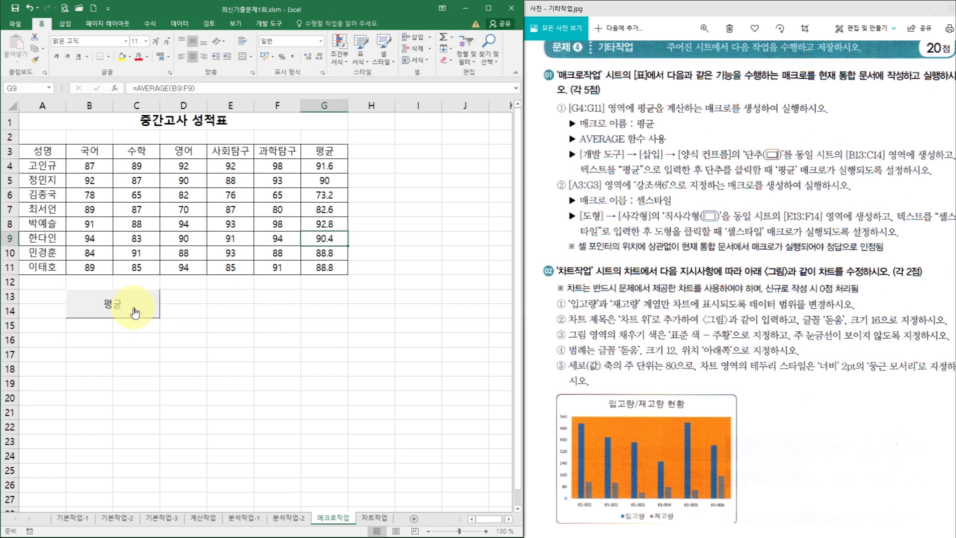
pyautogui.click(252, 309)
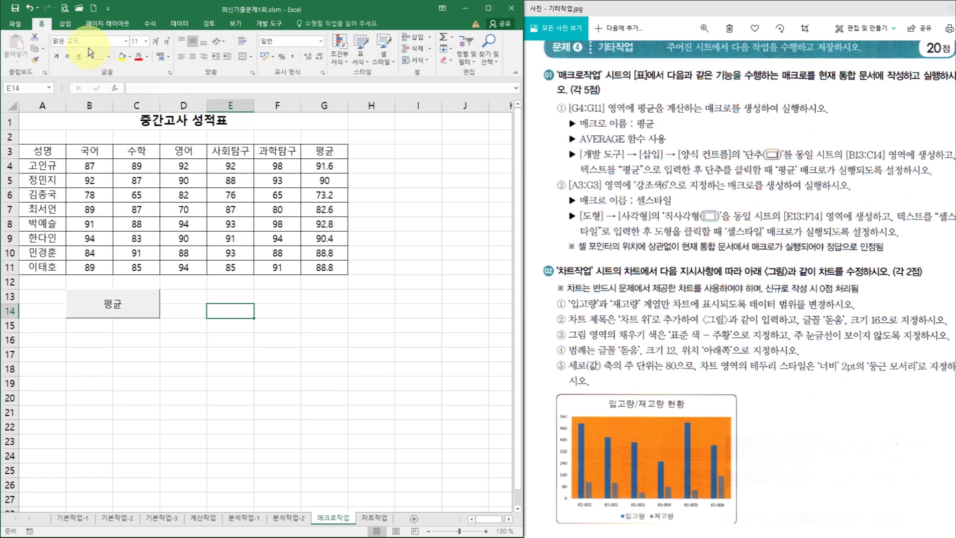
# - Draw a plain rectangle shape from the Shapes gallery over E13:F14
pyautogui.click(71, 29)
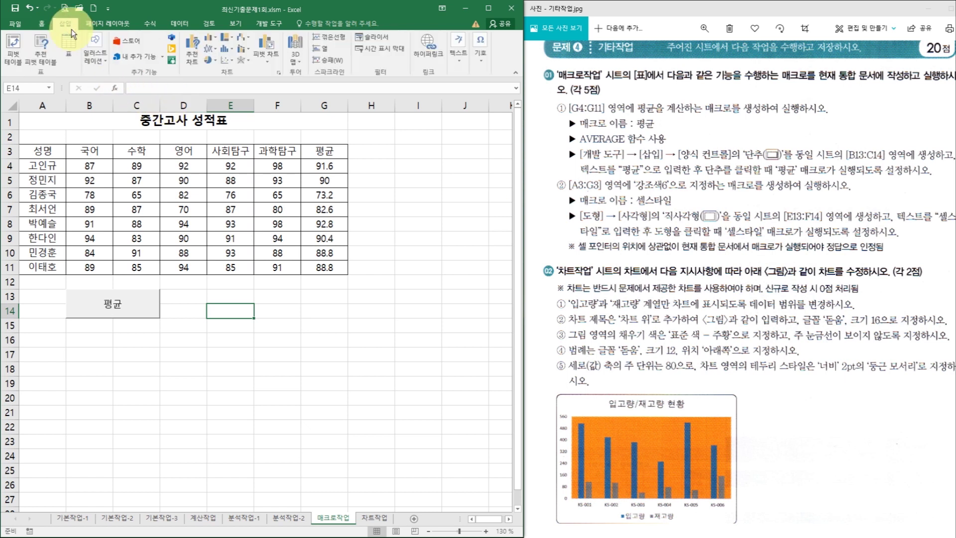
pyautogui.click(92, 49)
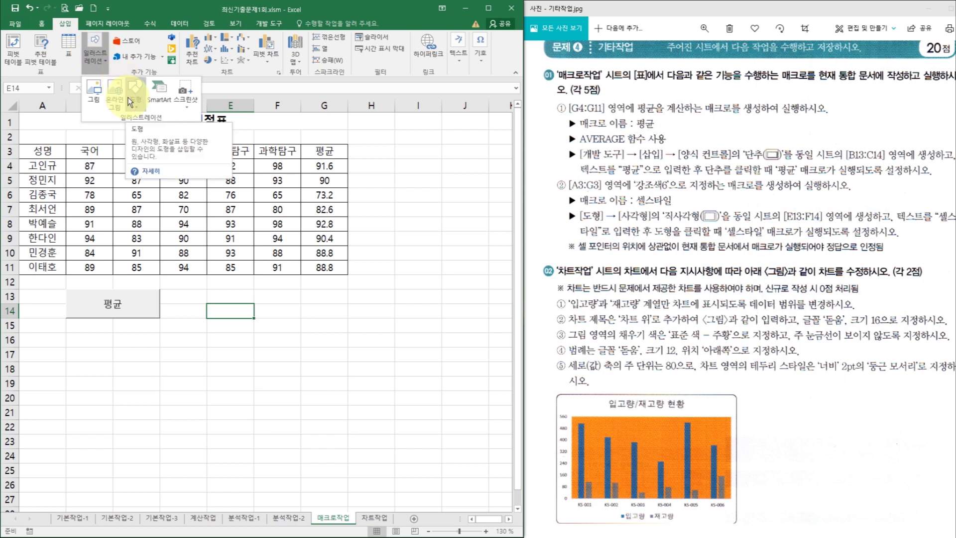
pyautogui.click(488, 8)
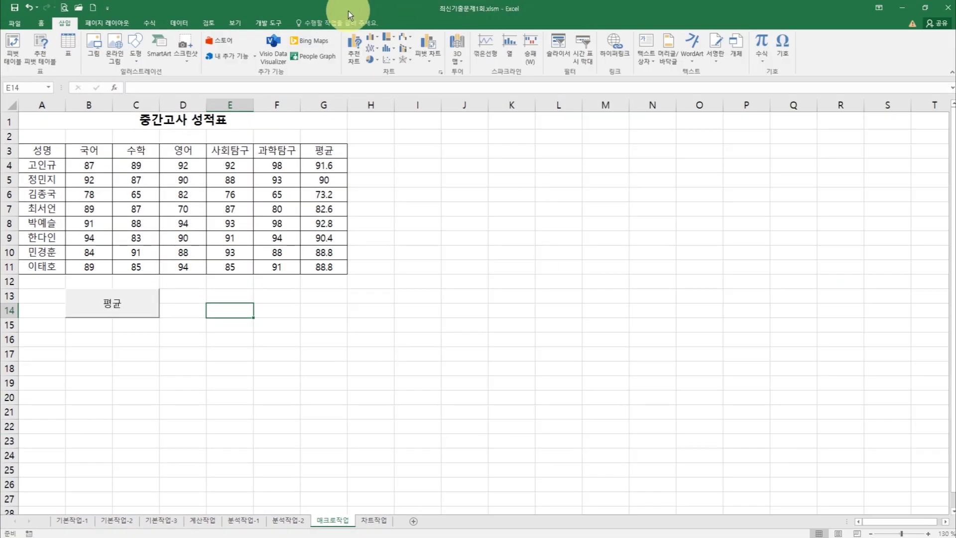
pyautogui.click(133, 52)
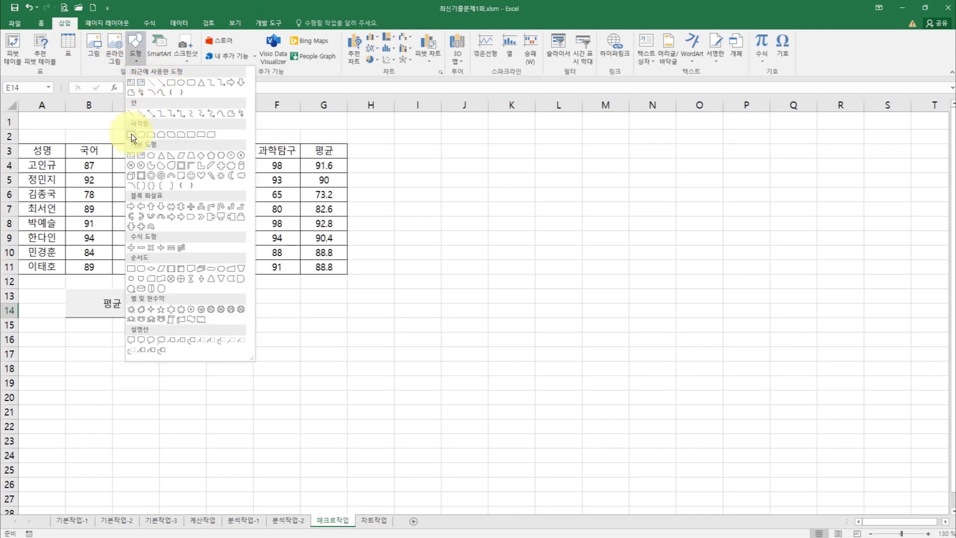
pyautogui.click(132, 135)
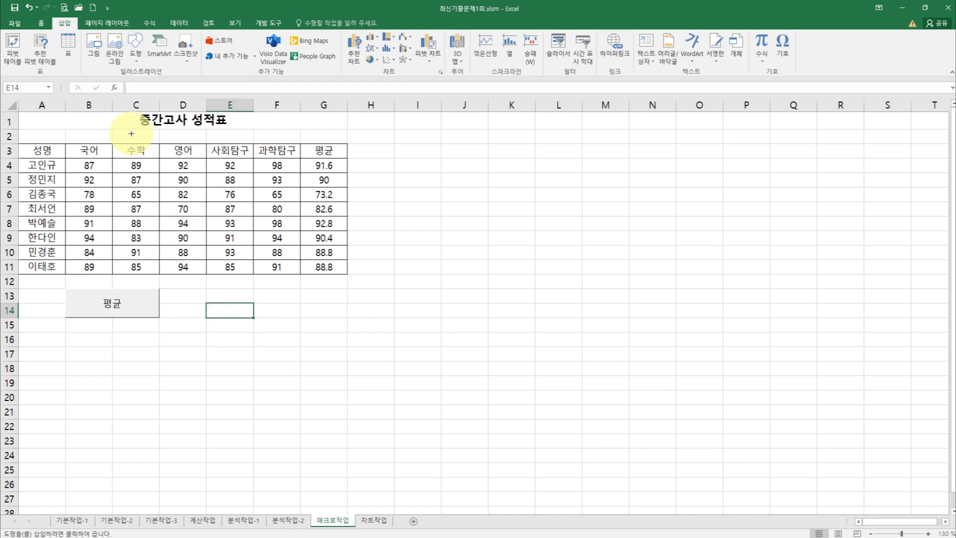
pyautogui.click(925, 7)
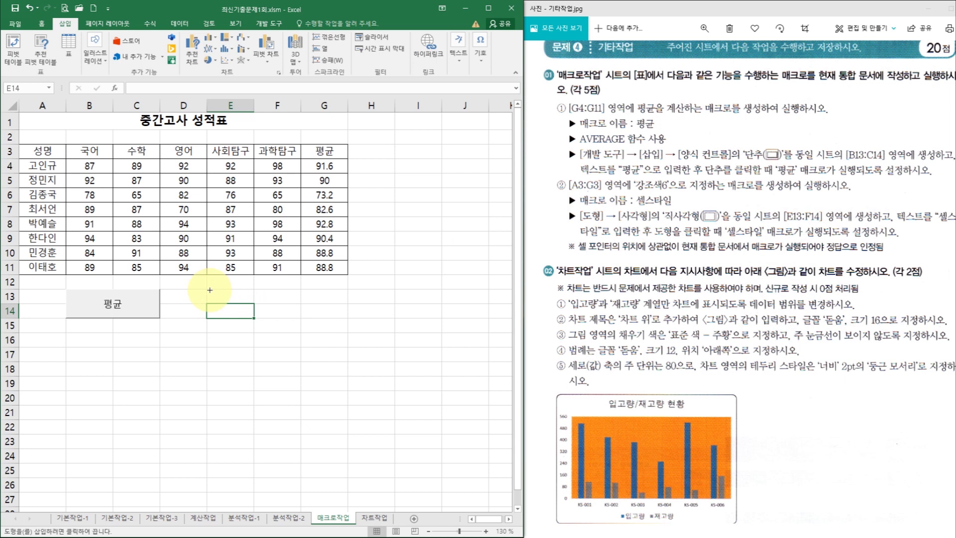
pyautogui.moveTo(208, 290); pyautogui.dragTo(293, 319)
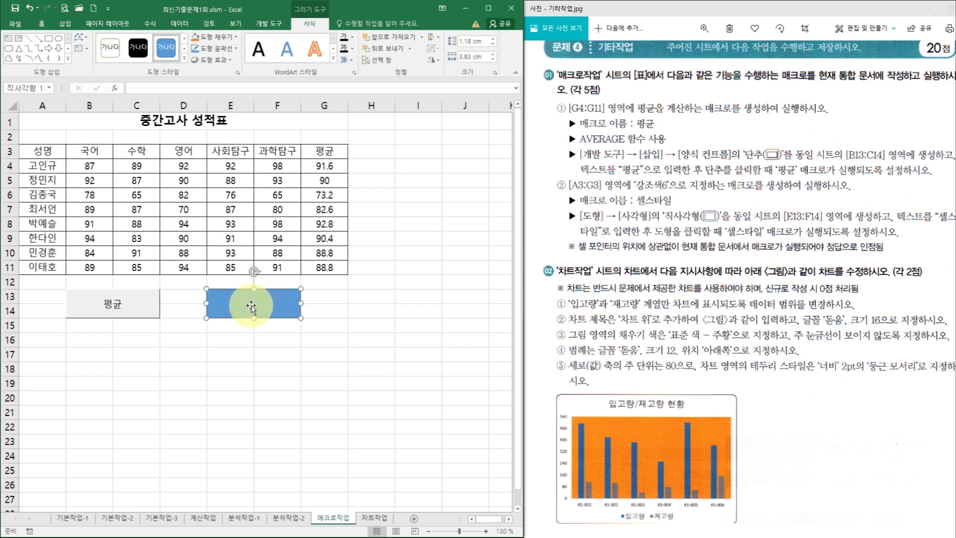
# - Label the rectangle 셀스타일 and center its text horizontally and vertically
pyautogui.rightClick(262, 304)
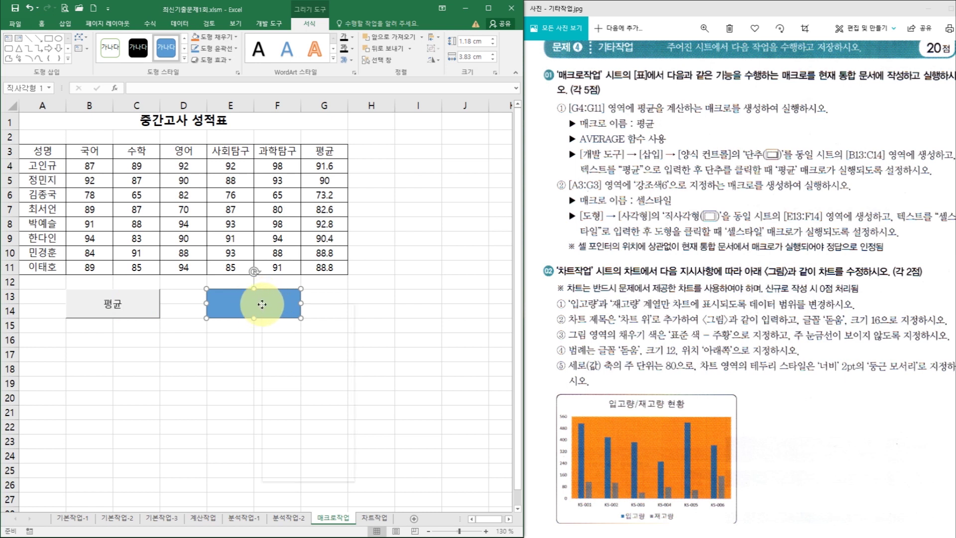
pyautogui.click(241, 303)
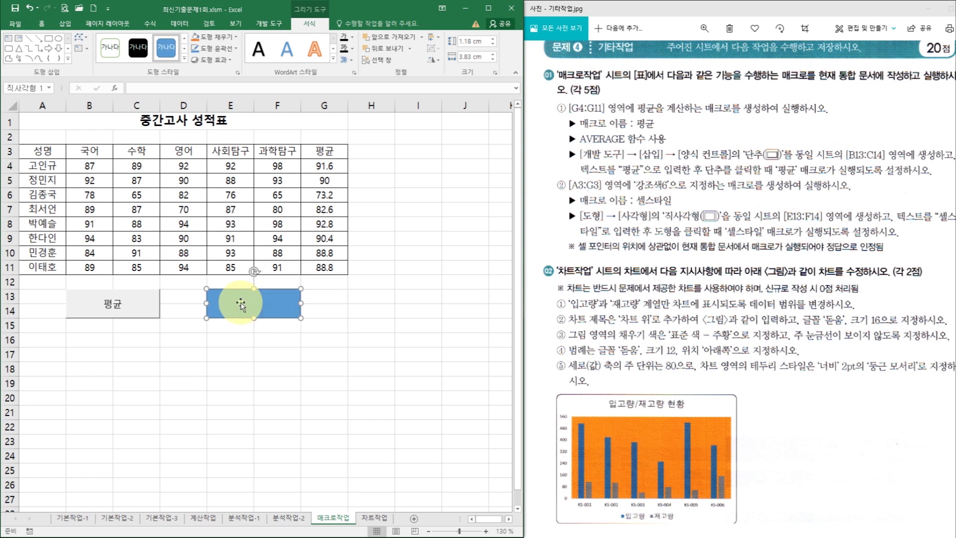
pyautogui.write('세')
pyautogui.write('스')
pyautogui.click(272, 302)
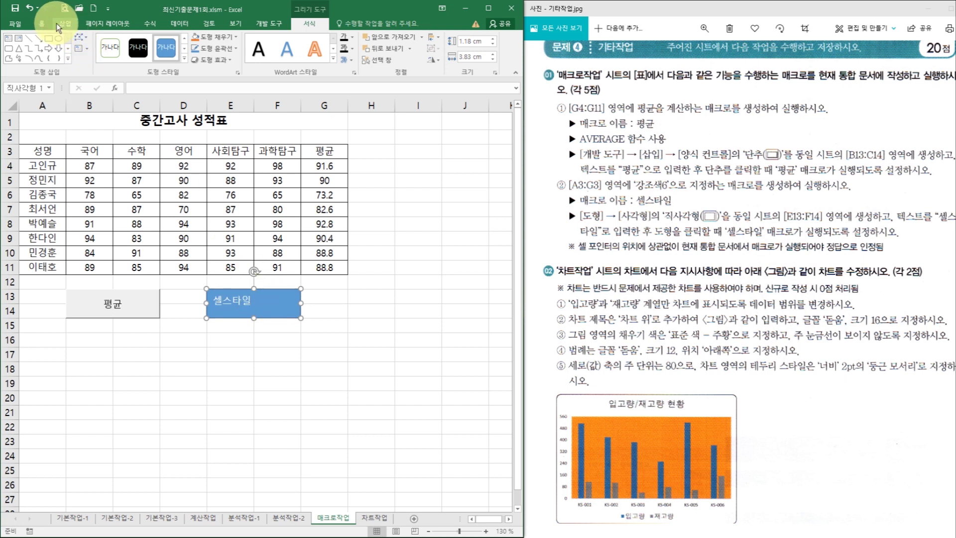
pyautogui.click(42, 23)
pyautogui.click(193, 44)
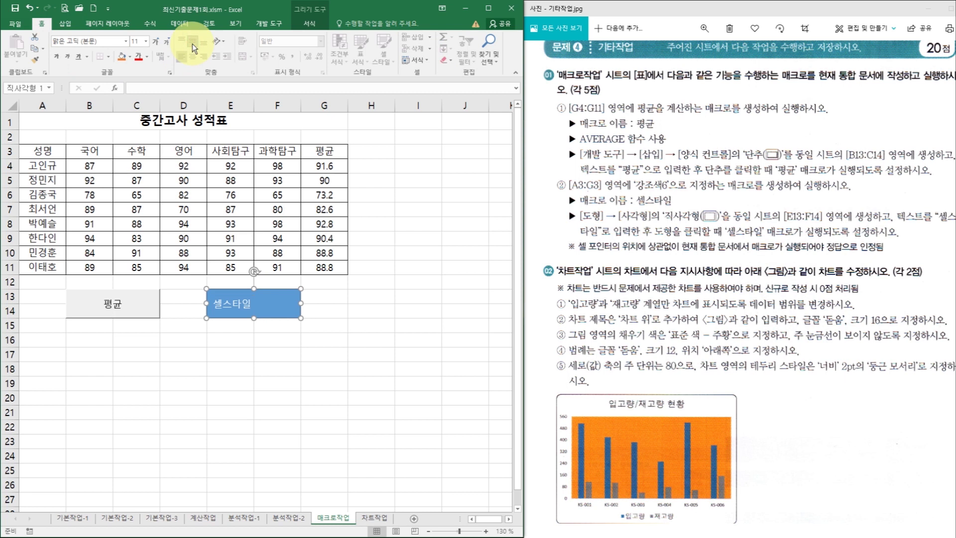
pyautogui.click(192, 56)
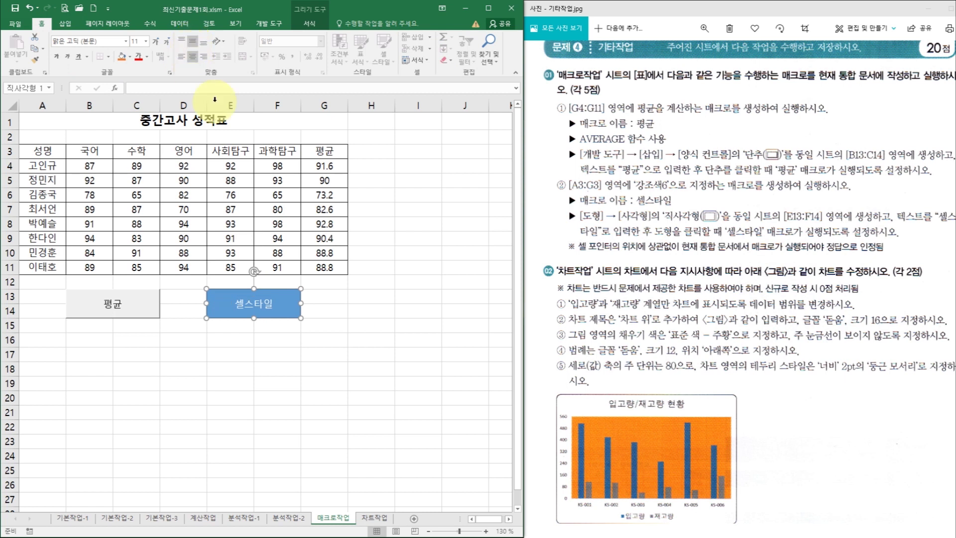
# - Assign the shape a new macro named 셀스타일 and start recording it
pyautogui.rightClick(284, 304)
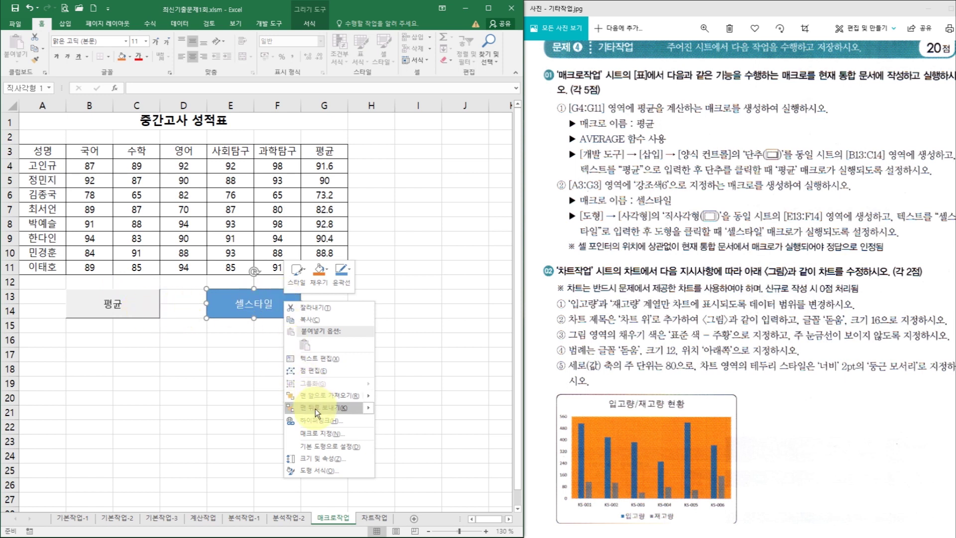
pyautogui.click(321, 433)
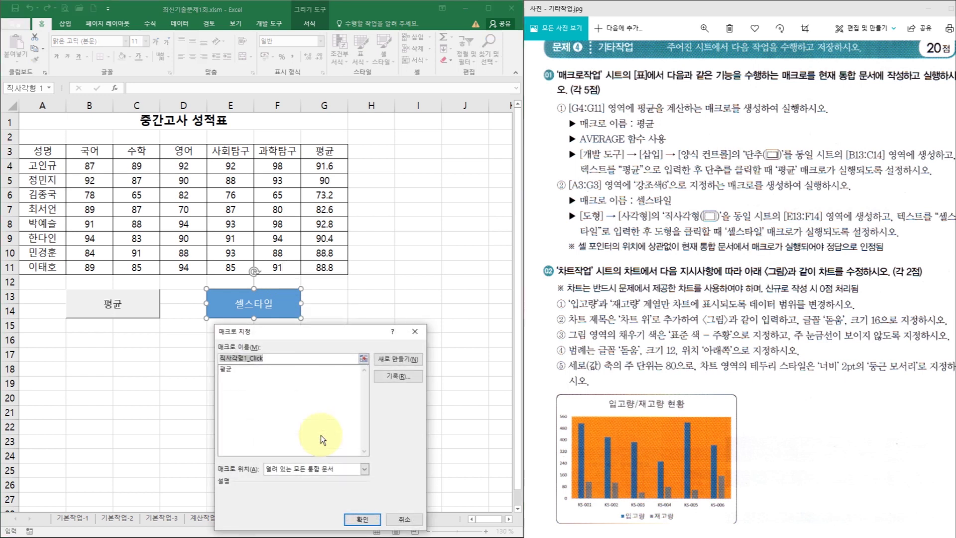
pyautogui.moveTo(301, 339); pyautogui.dragTo(433, 279)
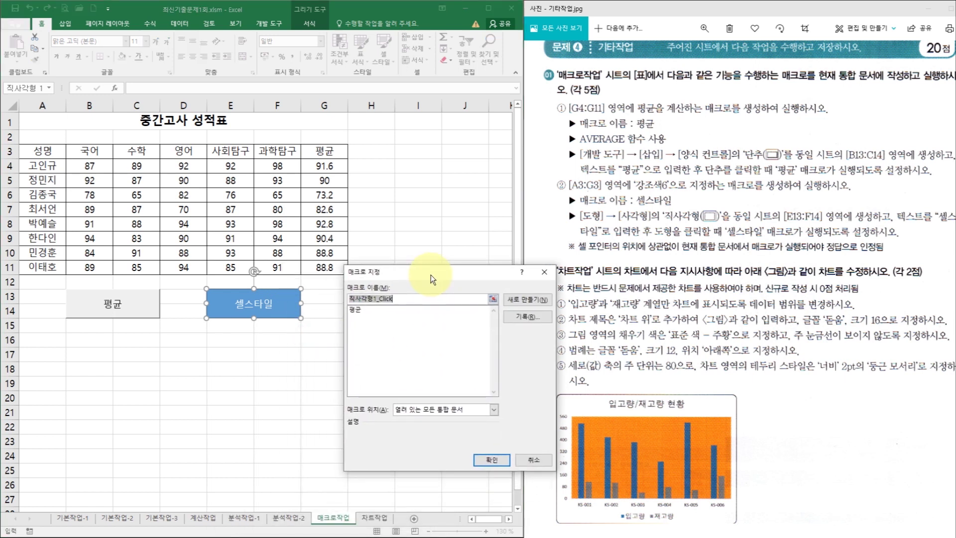
pyautogui.write('셀')
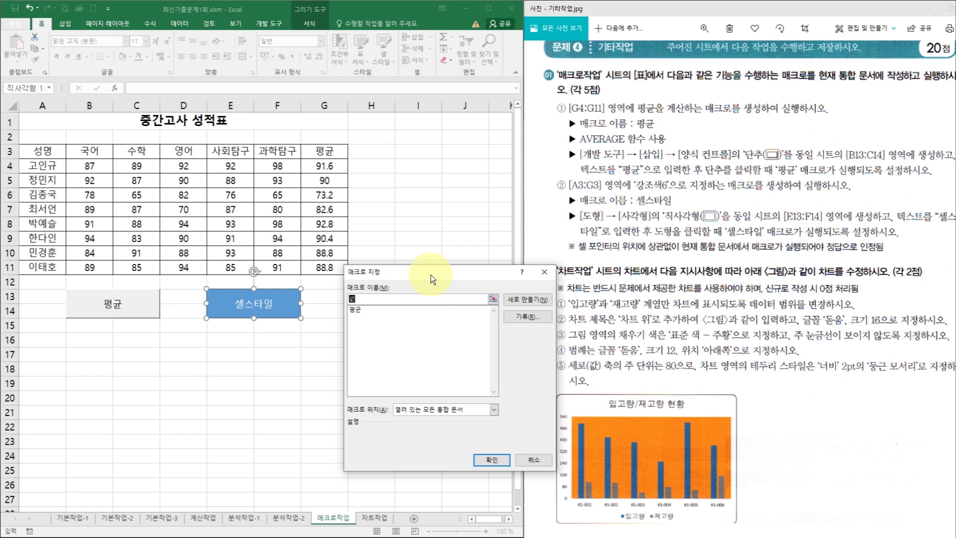
pyautogui.write('스타일')
pyautogui.click(524, 315)
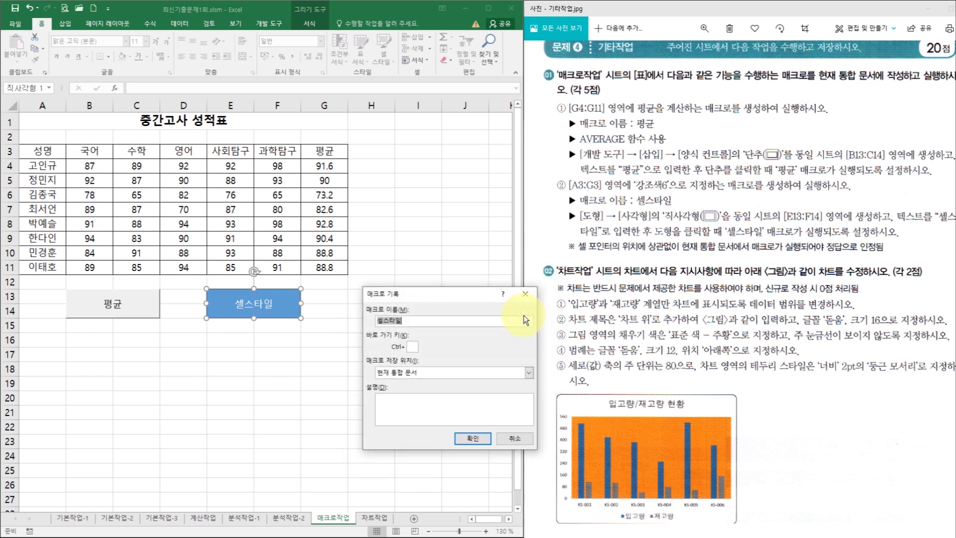
pyautogui.click(472, 439)
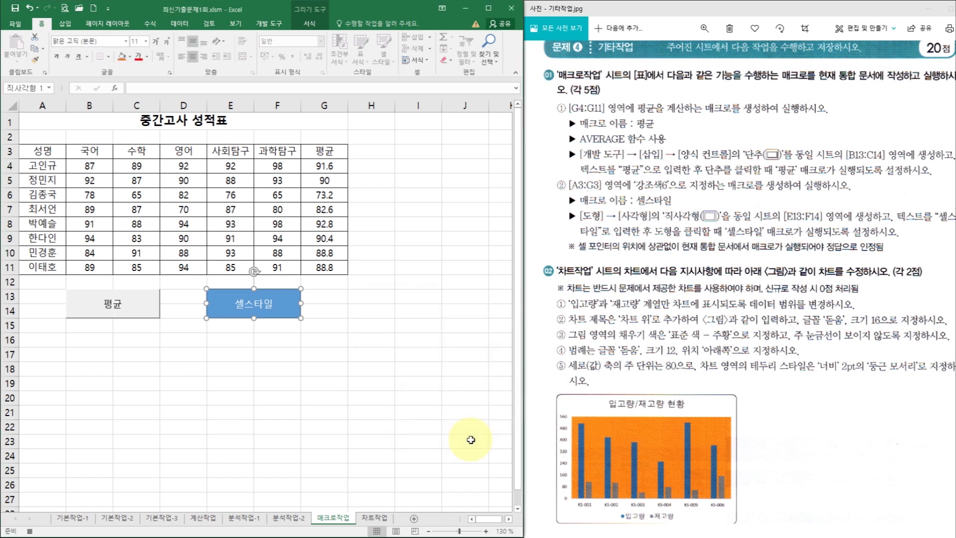
# - Apply the 강조색6 cell style to A3:G3, stop recording, and go to the 차트작업 sheet
pyautogui.click(51, 151)
pyautogui.moveTo(51, 150); pyautogui.dragTo(318, 157)
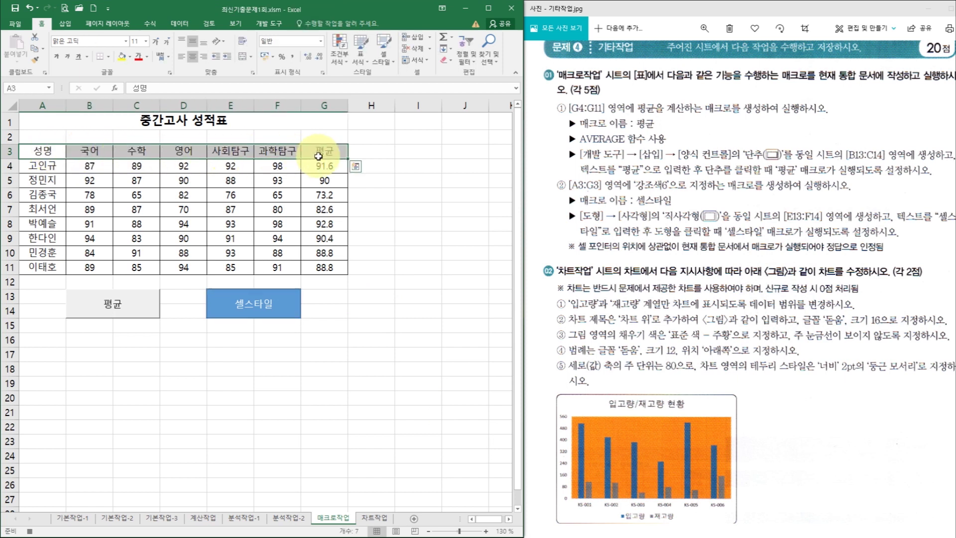
pyautogui.click(389, 62)
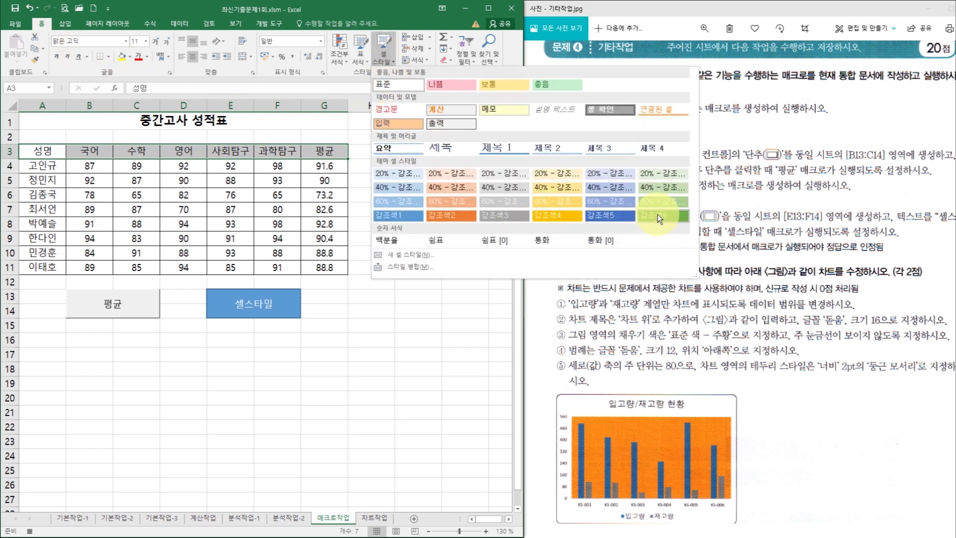
pyautogui.click(658, 214)
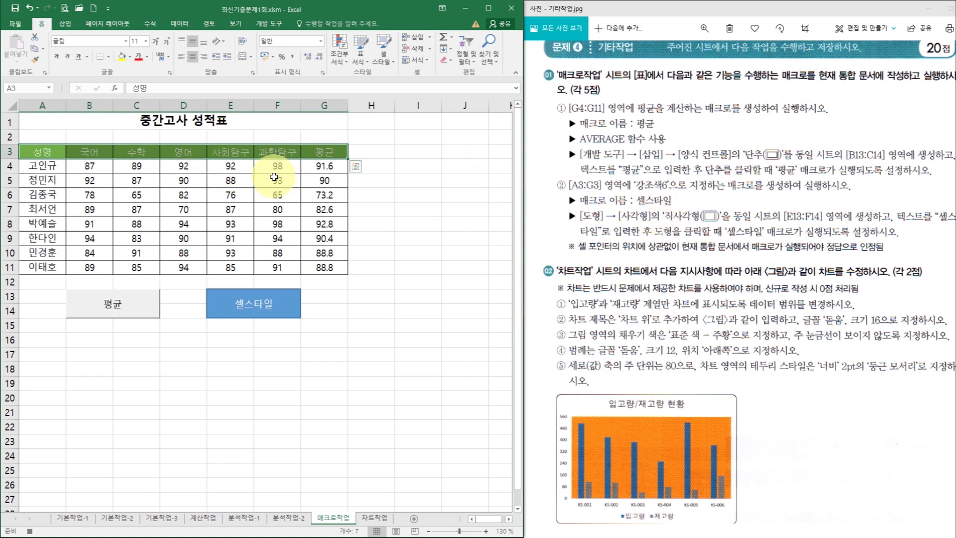
pyautogui.click(324, 213)
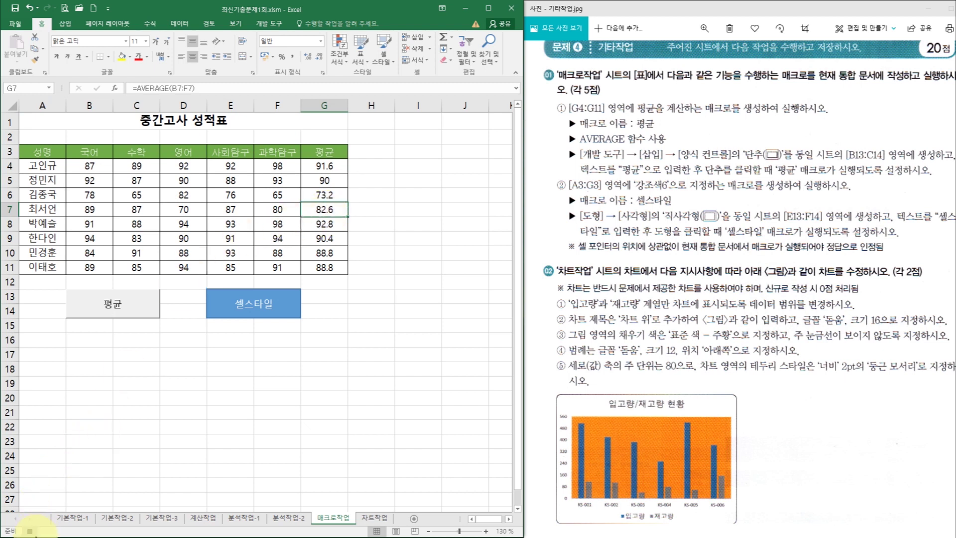
pyautogui.click(30, 531)
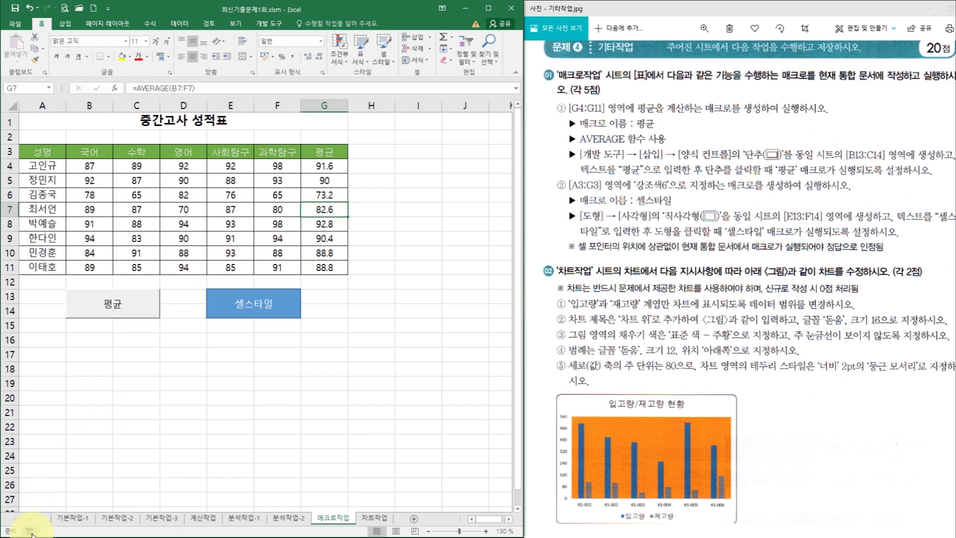
pyautogui.hotkey('ctrl', 'pagedown')
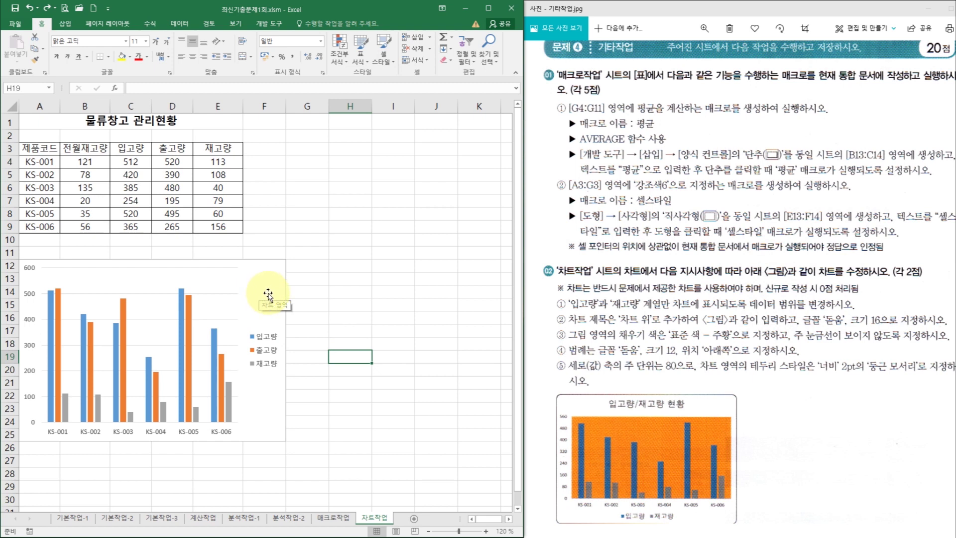
# - Delete the 출고량 series from the column chart, leaving 입고량 and 재고량
pyautogui.click(486, 531)
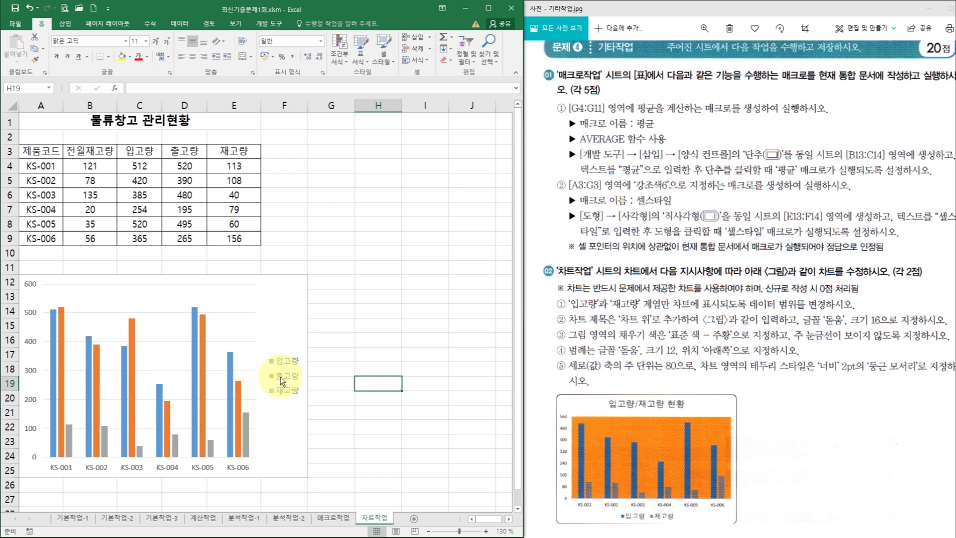
pyautogui.click(202, 362)
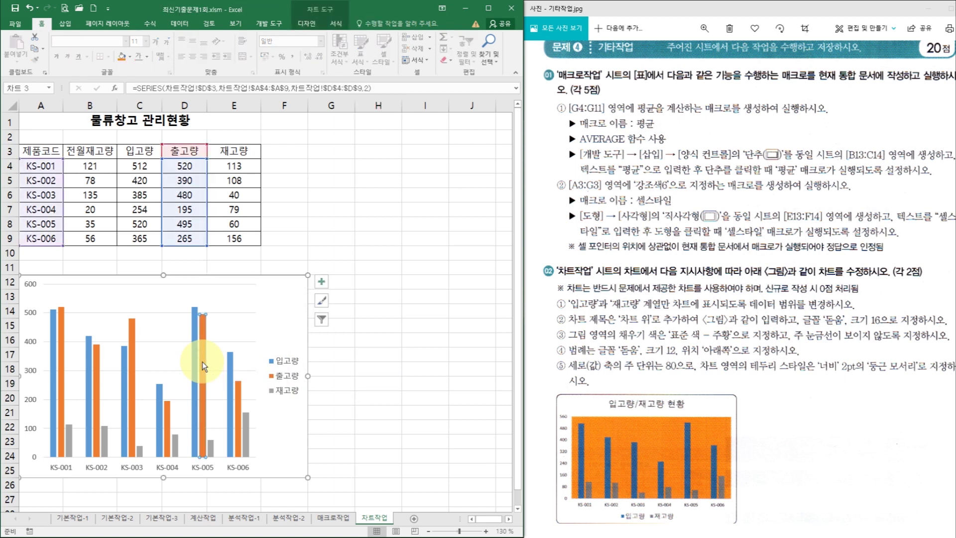
pyautogui.click(376, 356)
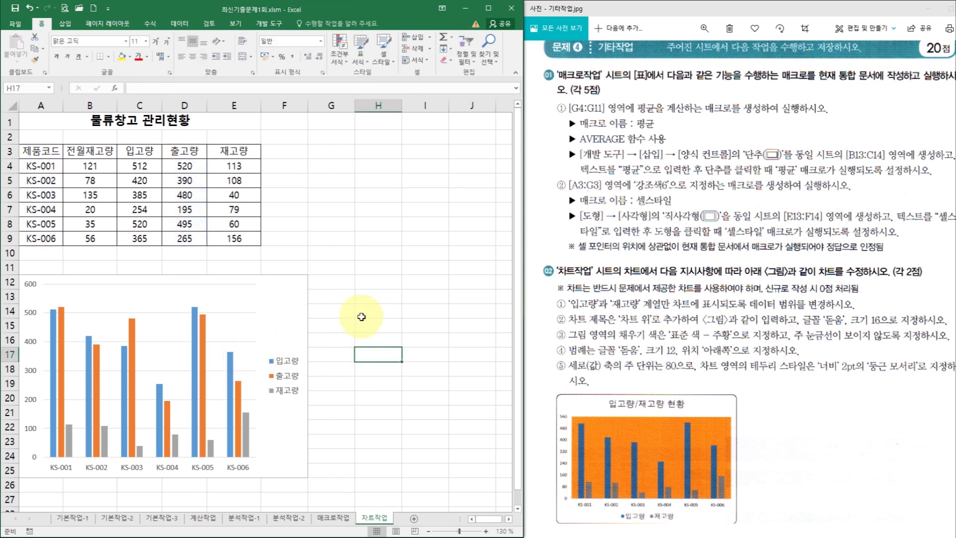
pyautogui.click(202, 344)
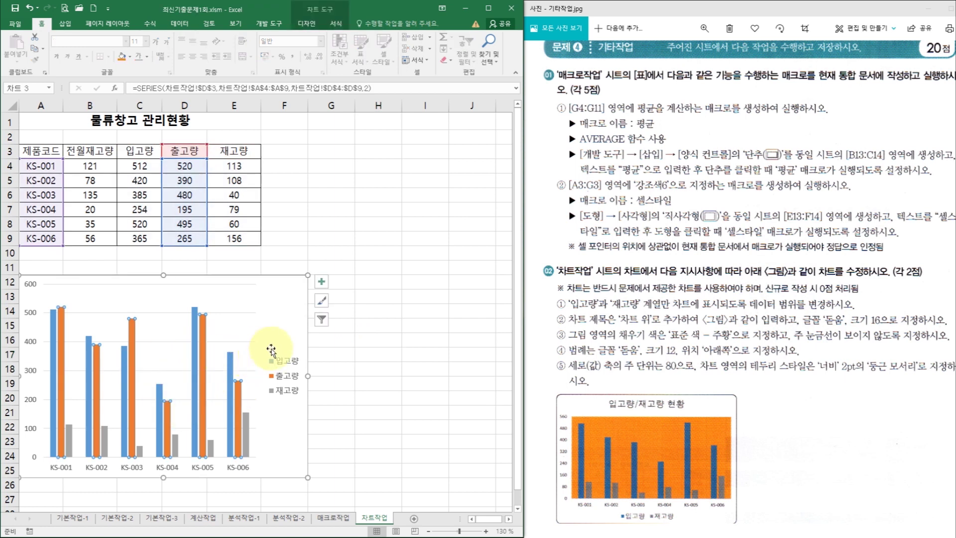
pyautogui.press('Delete')
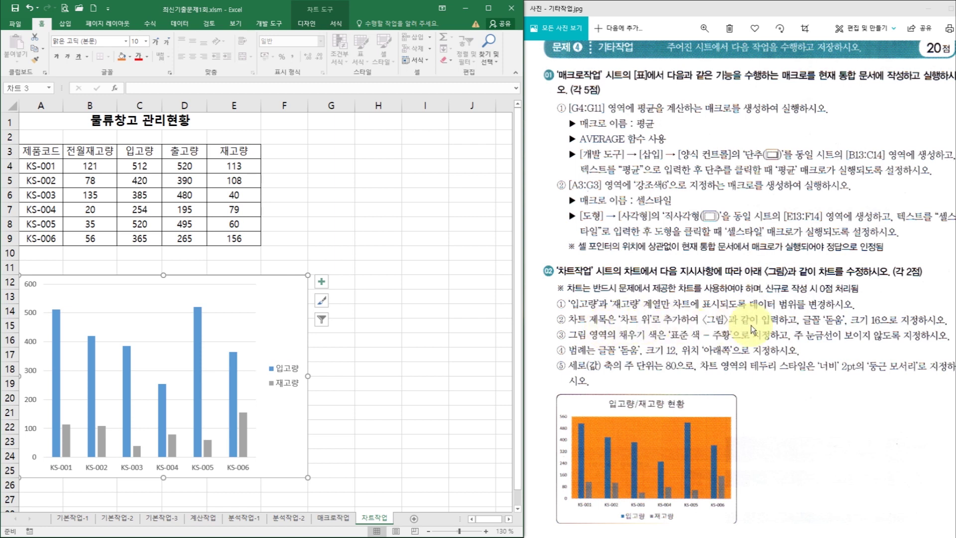
# - Add a chart title above the chart reading 입고량/재고량 현황
pyautogui.click(279, 316)
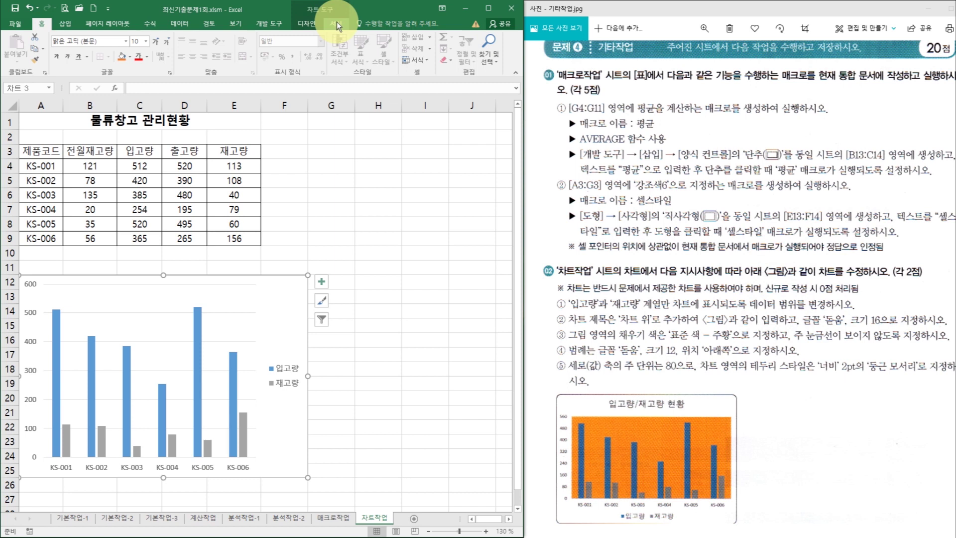
pyautogui.click(310, 23)
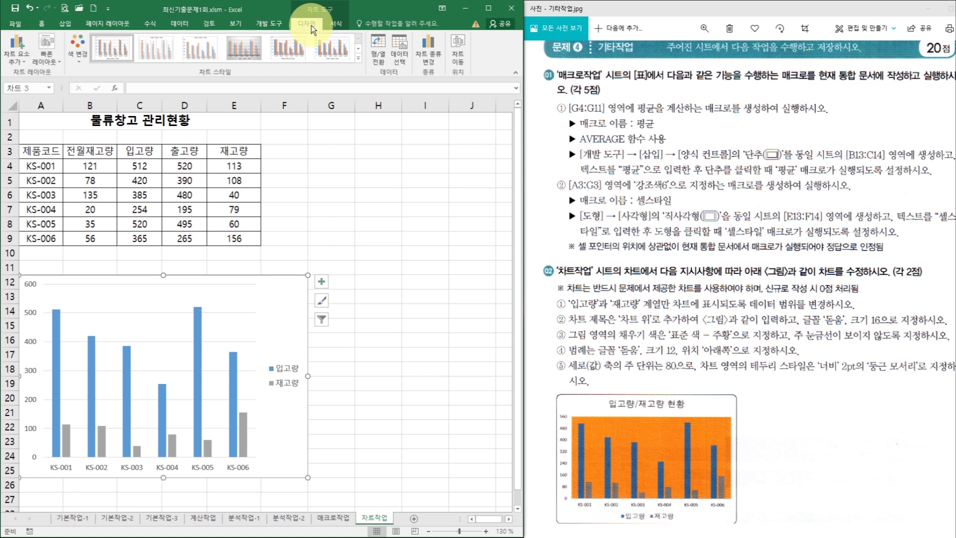
pyautogui.click(25, 47)
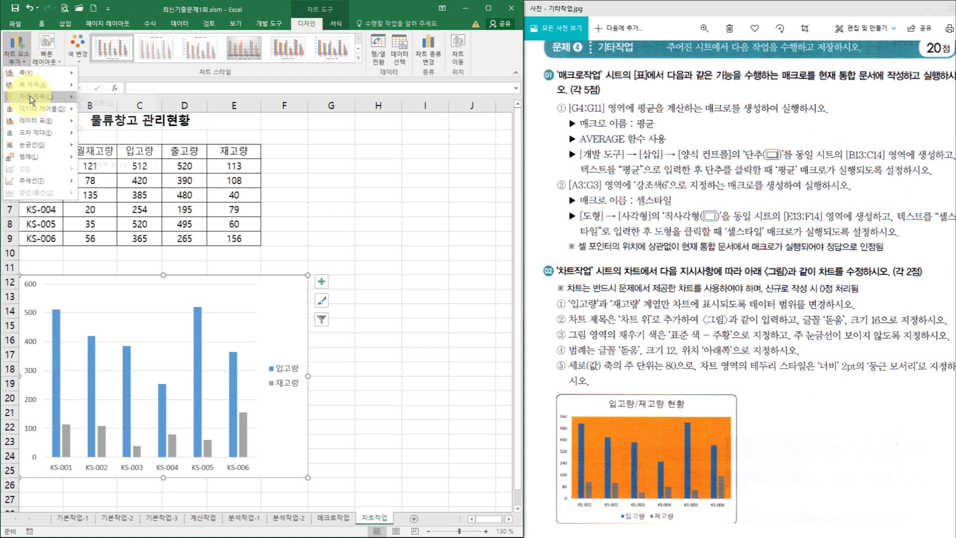
pyautogui.moveTo(31, 97)
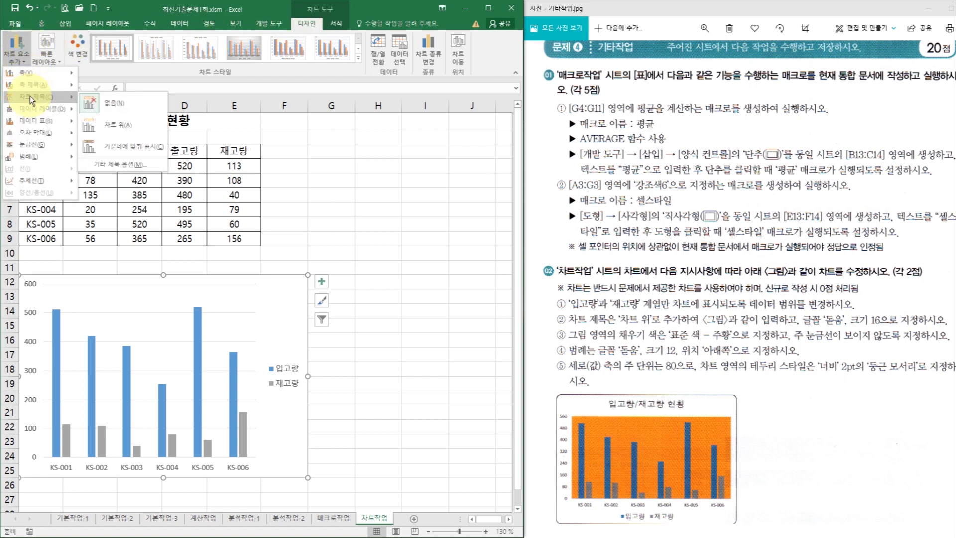
pyautogui.click(119, 126)
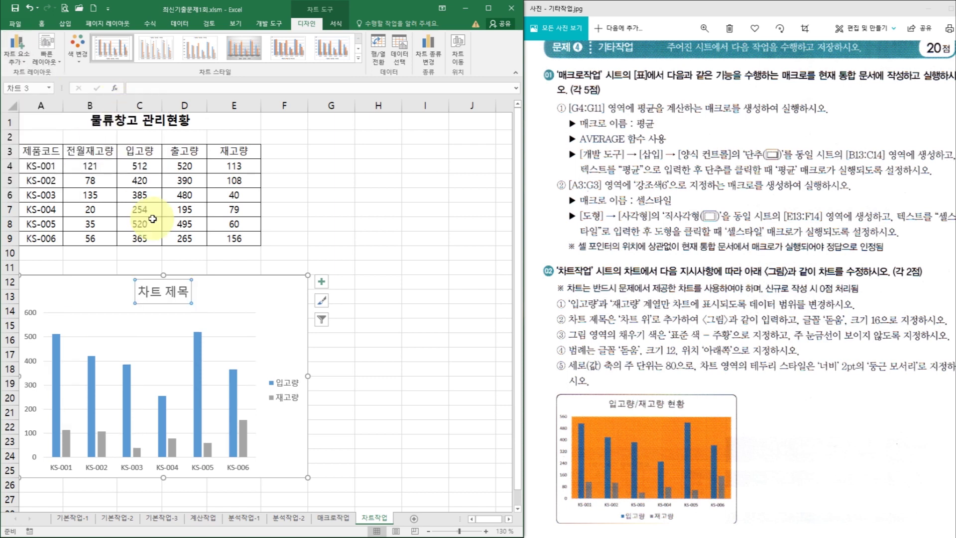
pyautogui.moveTo(138, 292); pyautogui.dragTo(185, 290)
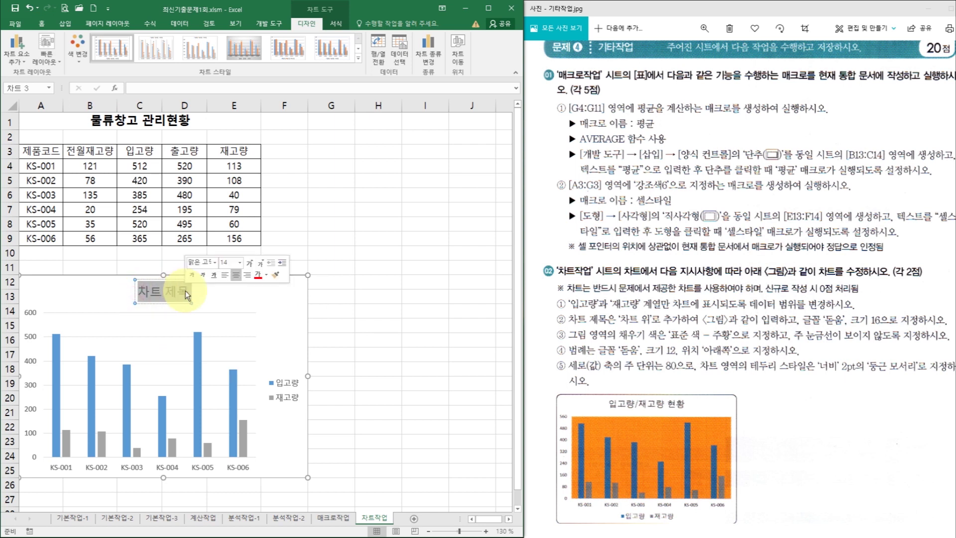
pyautogui.write('입고량')
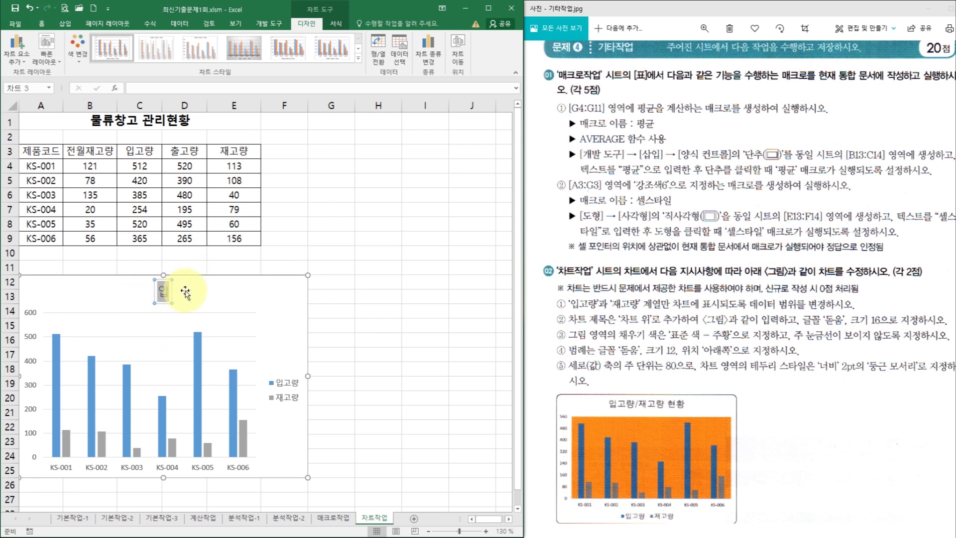
pyautogui.write('/재고량 현화')
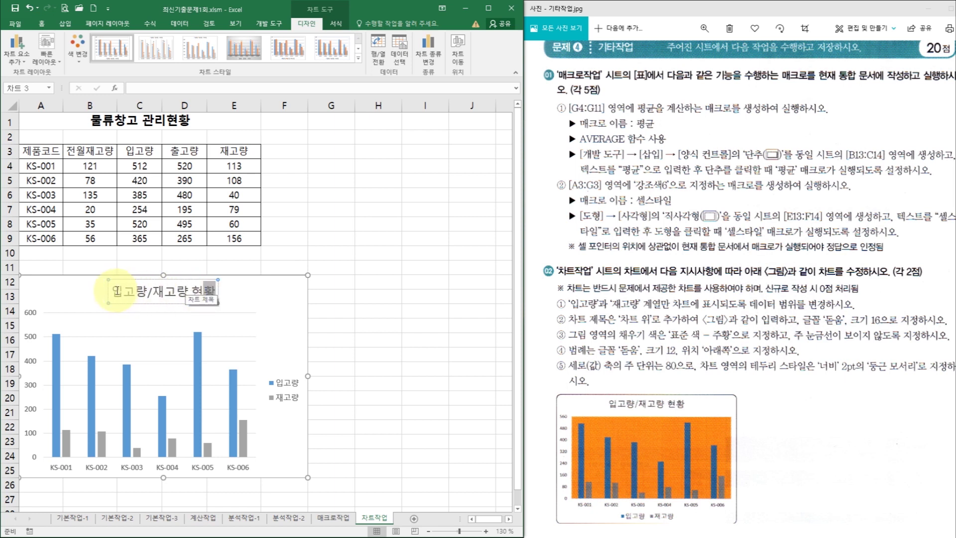
# - Set the chart title font to 돋움 at size 16
pyautogui.moveTo(111, 291); pyautogui.dragTo(218, 292)
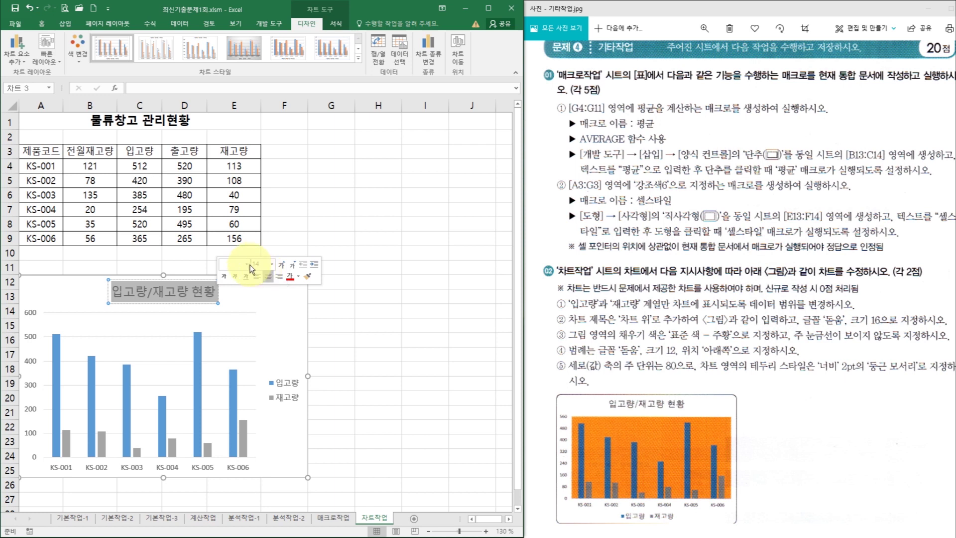
pyautogui.click(247, 263)
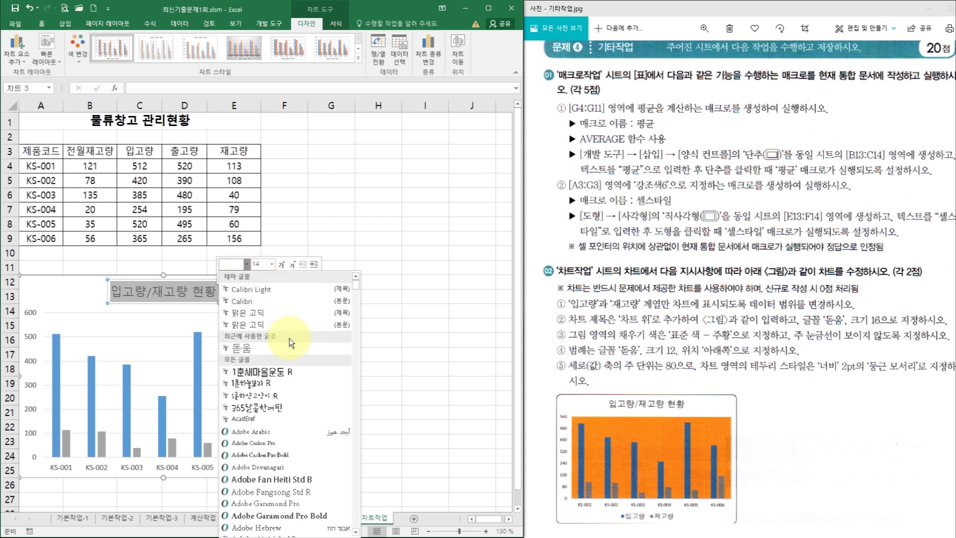
pyautogui.click(259, 353)
pyautogui.click(272, 264)
pyautogui.click(258, 343)
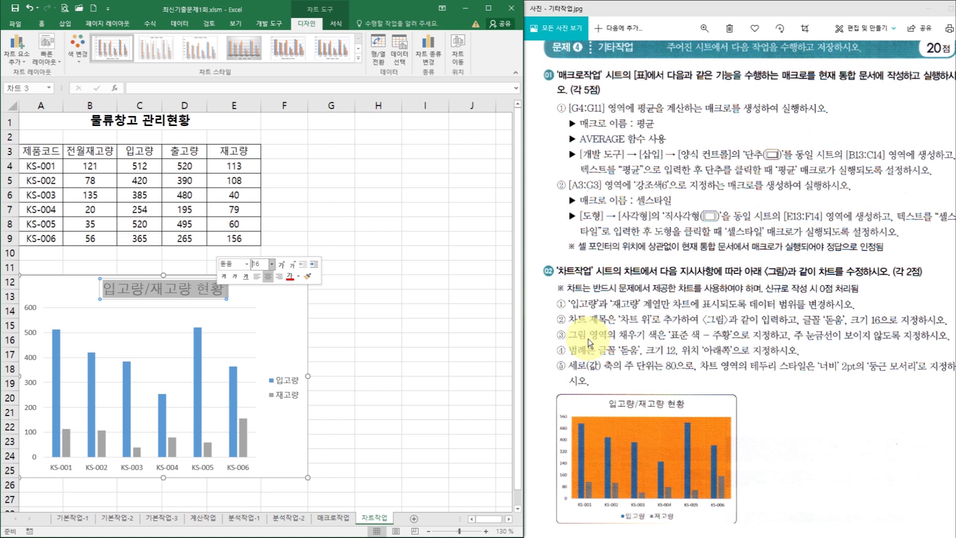
pyautogui.click(226, 322)
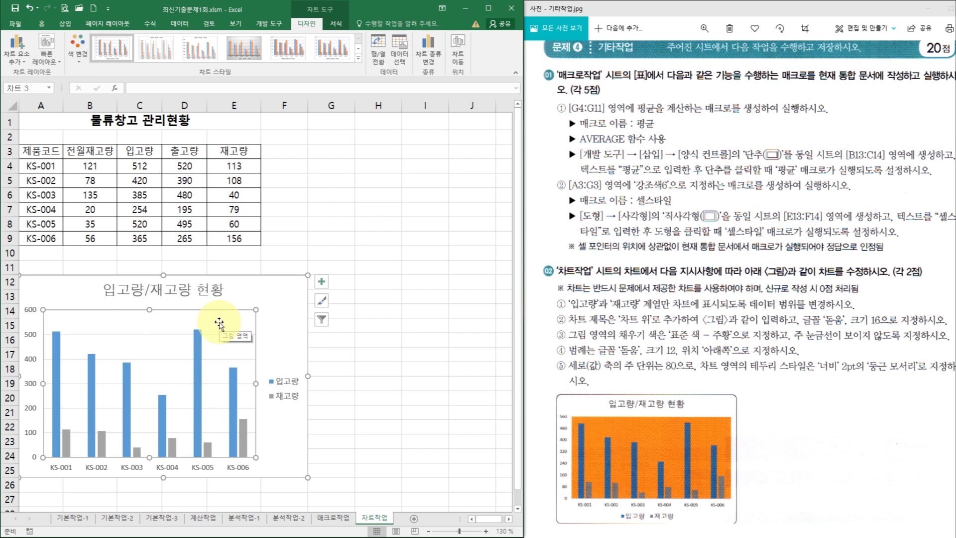
# - Fill the plot area with solid standard orange and delete the major gridlines
pyautogui.doubleClick(220, 324)
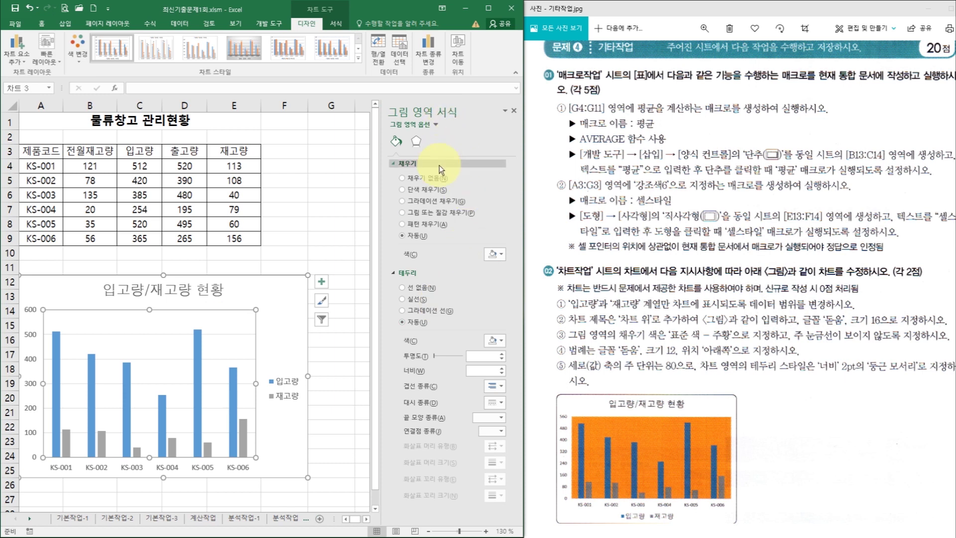
pyautogui.click(423, 192)
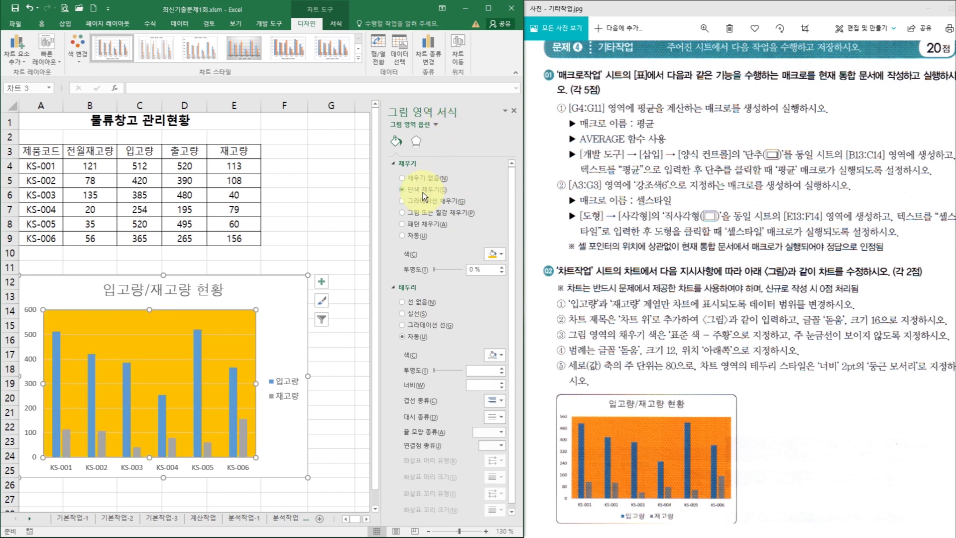
pyautogui.click(491, 254)
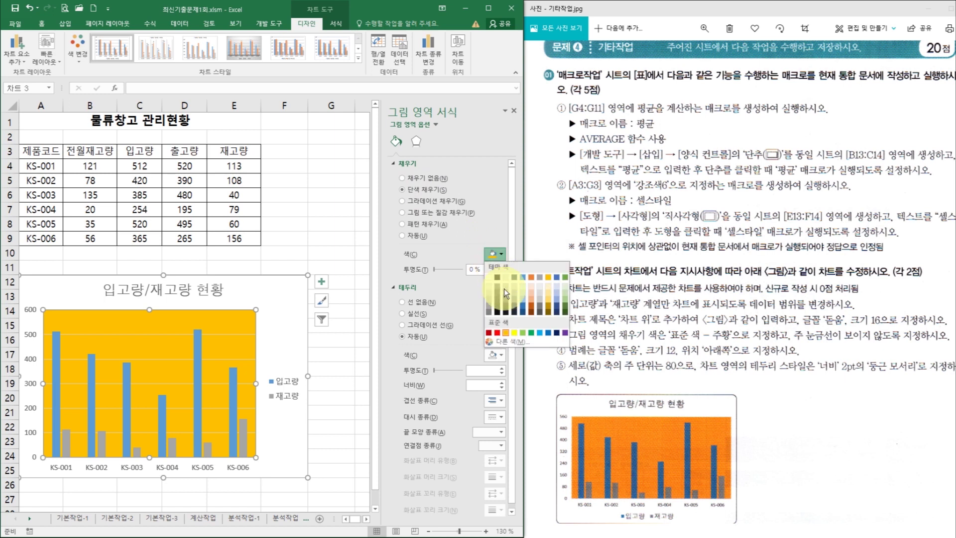
pyautogui.click(507, 333)
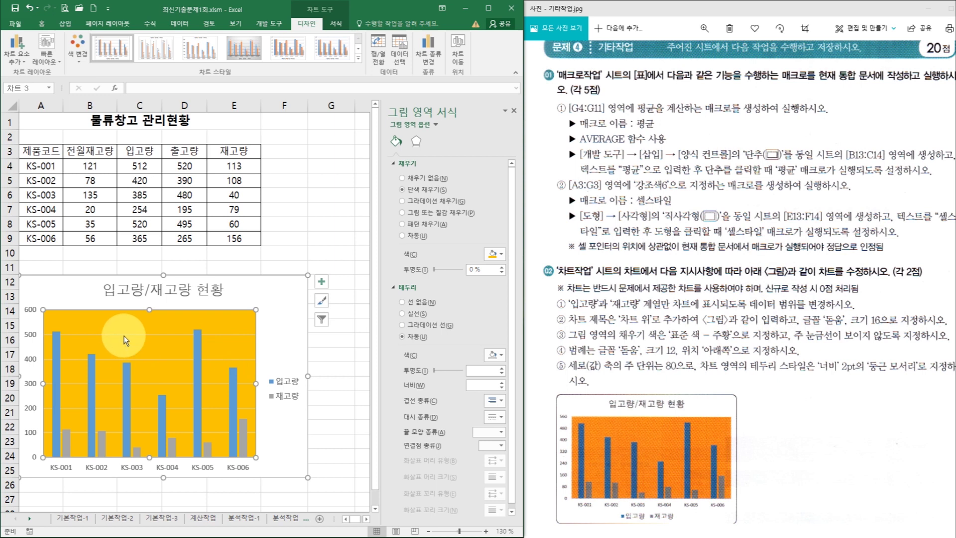
pyautogui.click(164, 336)
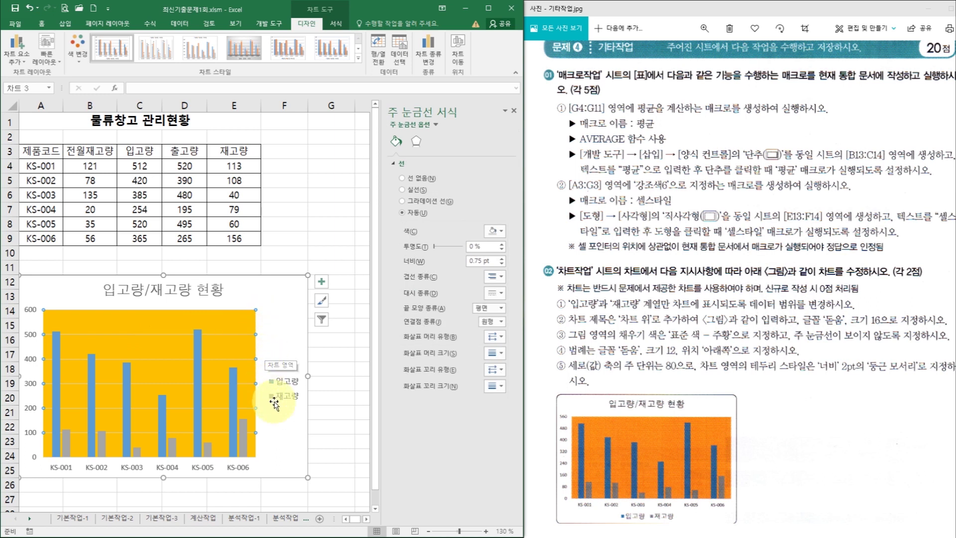
pyautogui.press('Delete')
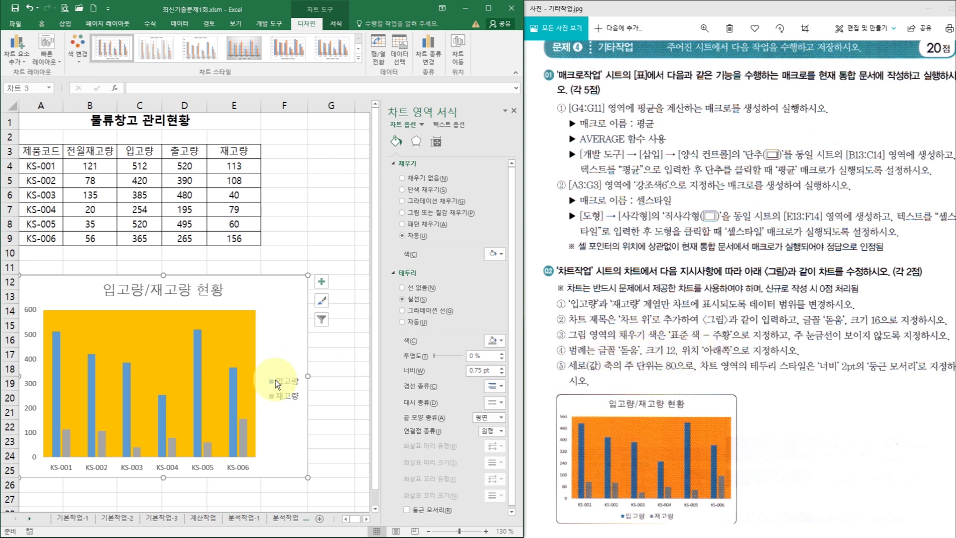
# - Format the legend in 돋움 12 and position it at the bottom of the chart
pyautogui.click(289, 384)
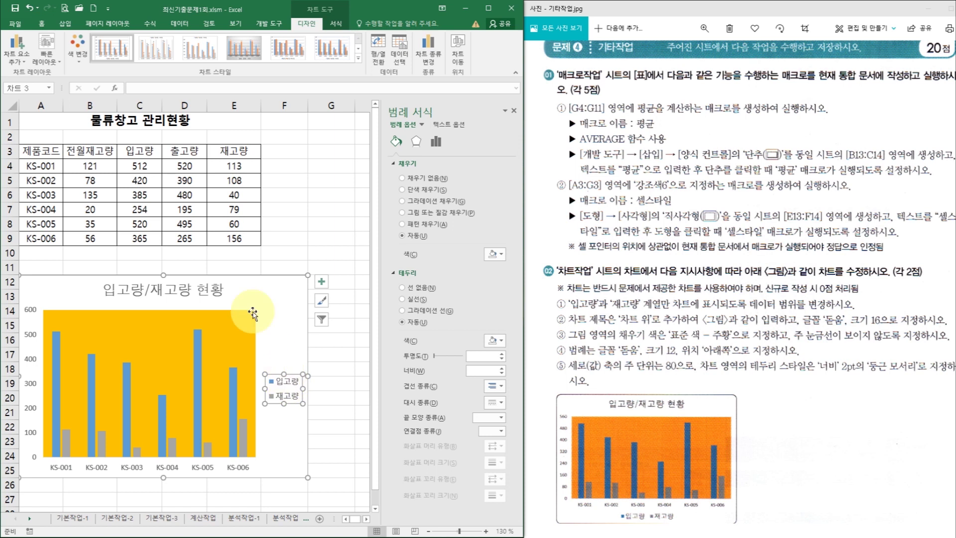
pyautogui.click(40, 23)
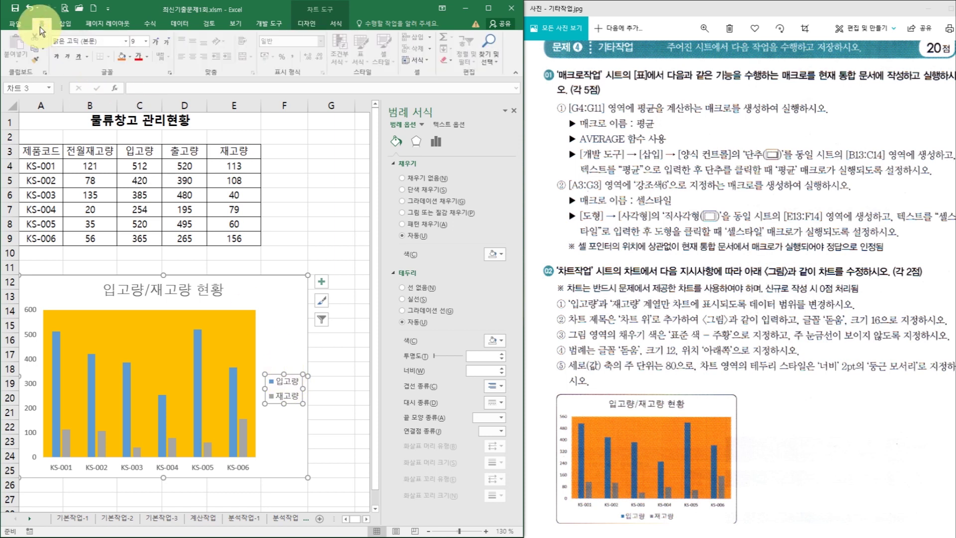
pyautogui.click(126, 41)
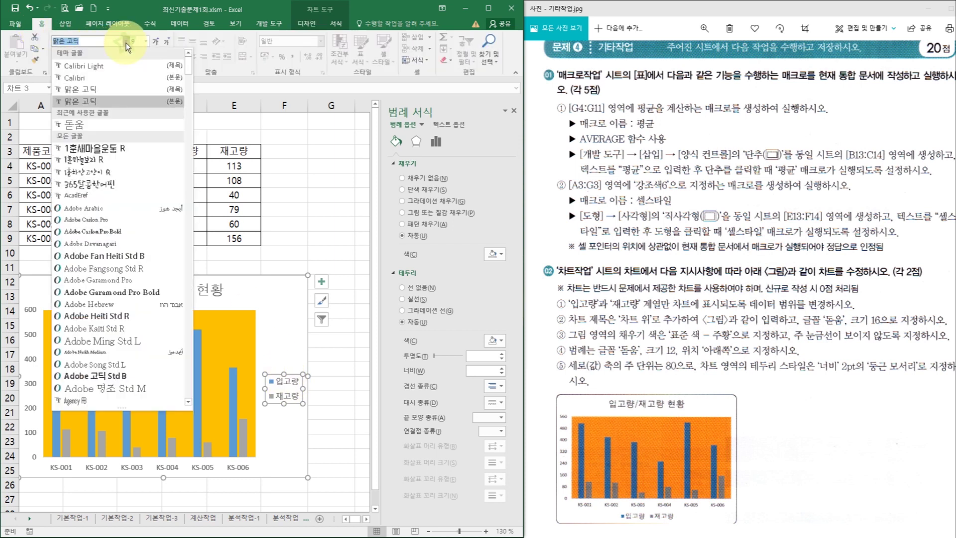
pyautogui.click(85, 124)
pyautogui.click(149, 42)
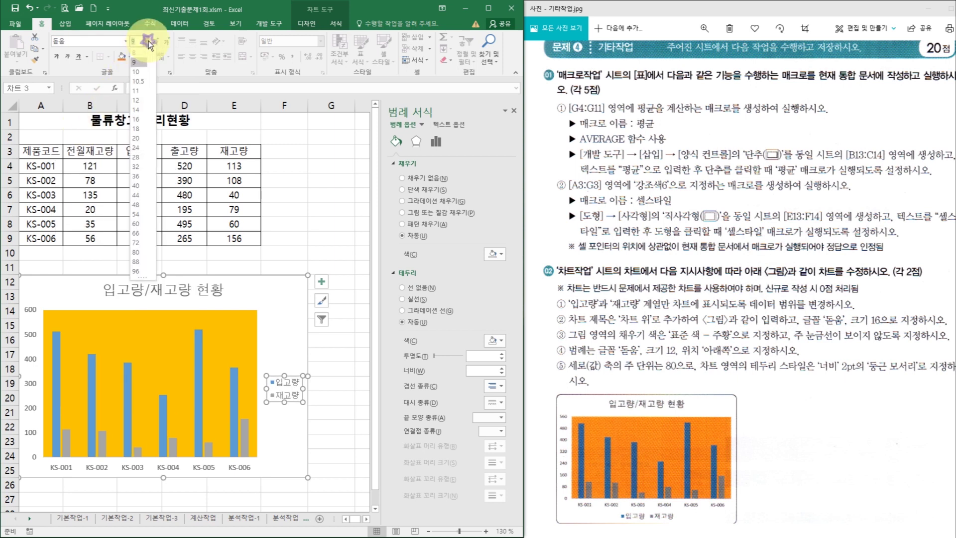
pyautogui.click(142, 99)
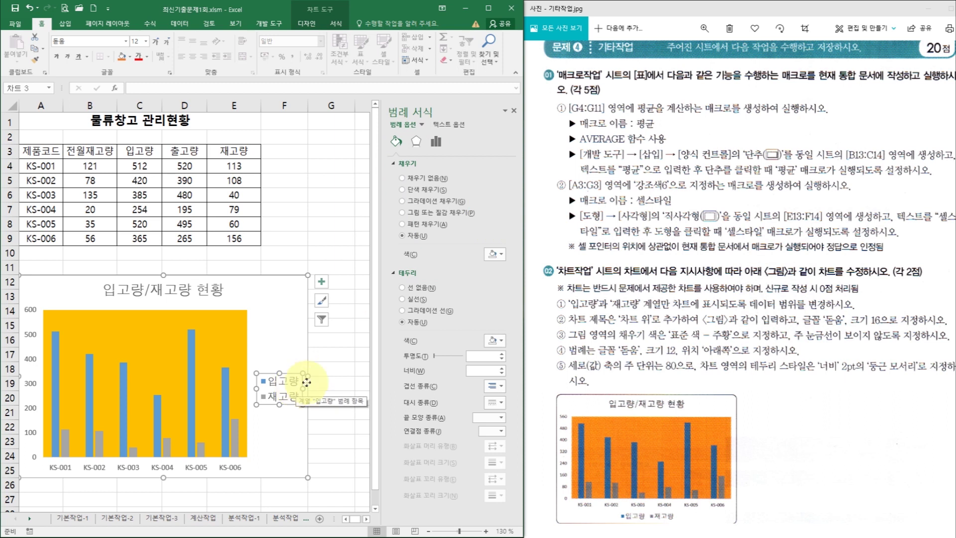
pyautogui.click(435, 143)
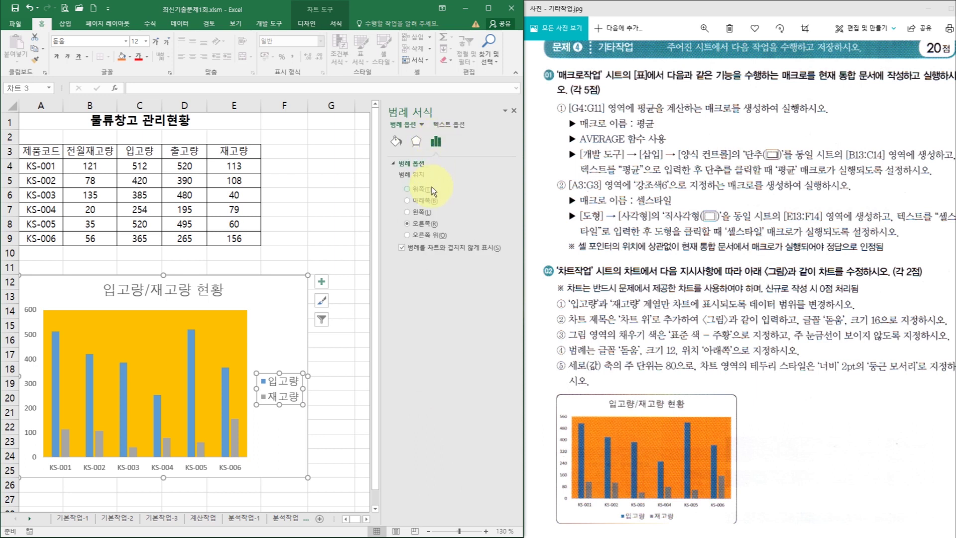
pyautogui.click(425, 201)
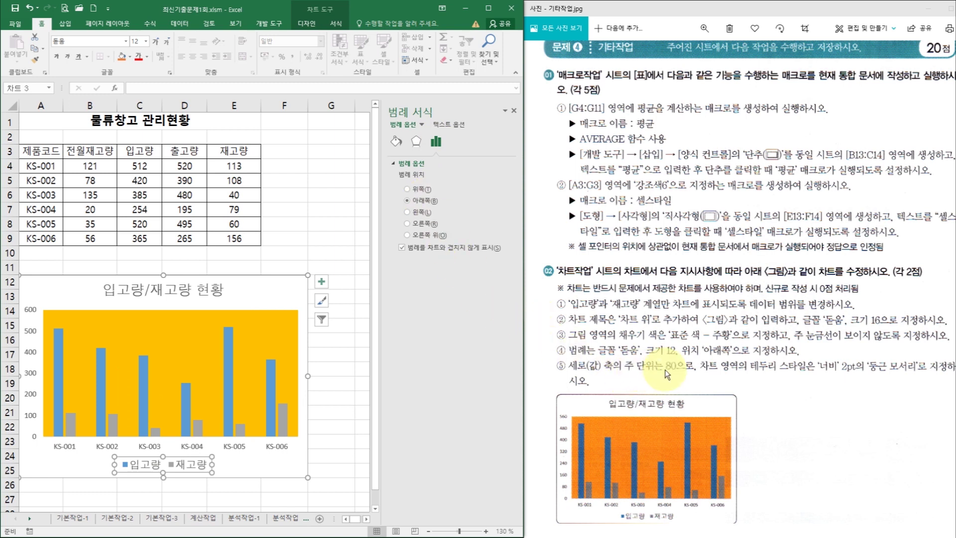
# - Set the vertical value axis major unit to 80
pyautogui.click(31, 331)
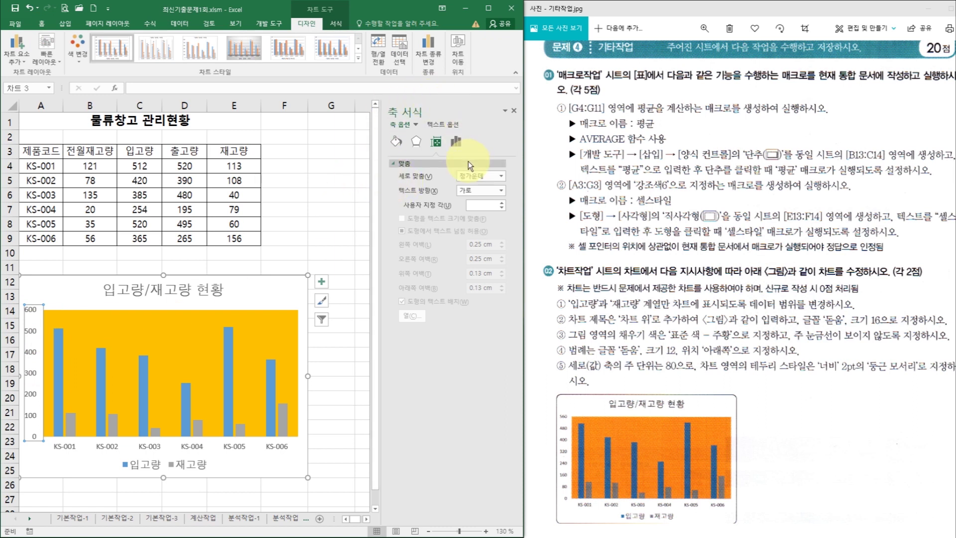
pyautogui.click(457, 142)
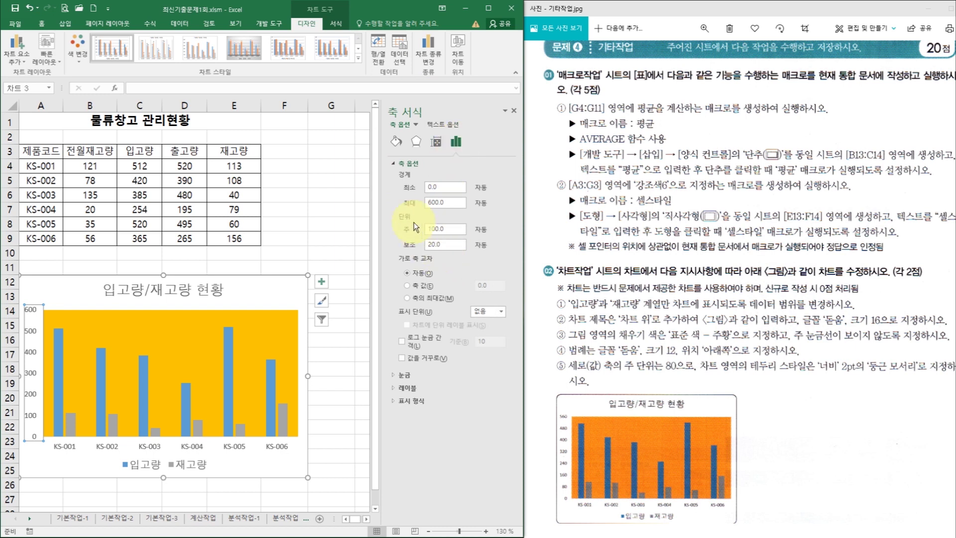
pyautogui.moveTo(463, 229); pyautogui.dragTo(427, 232)
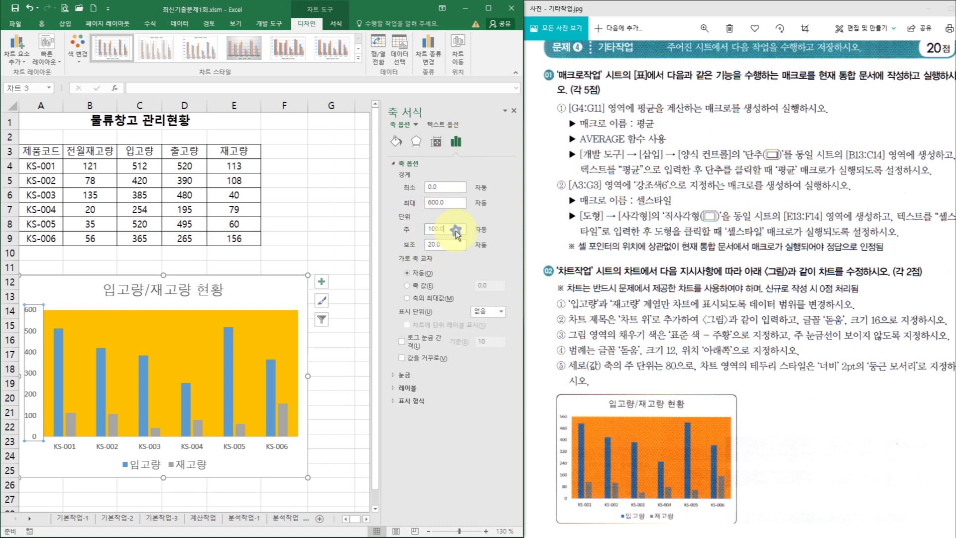
pyautogui.press('Return')
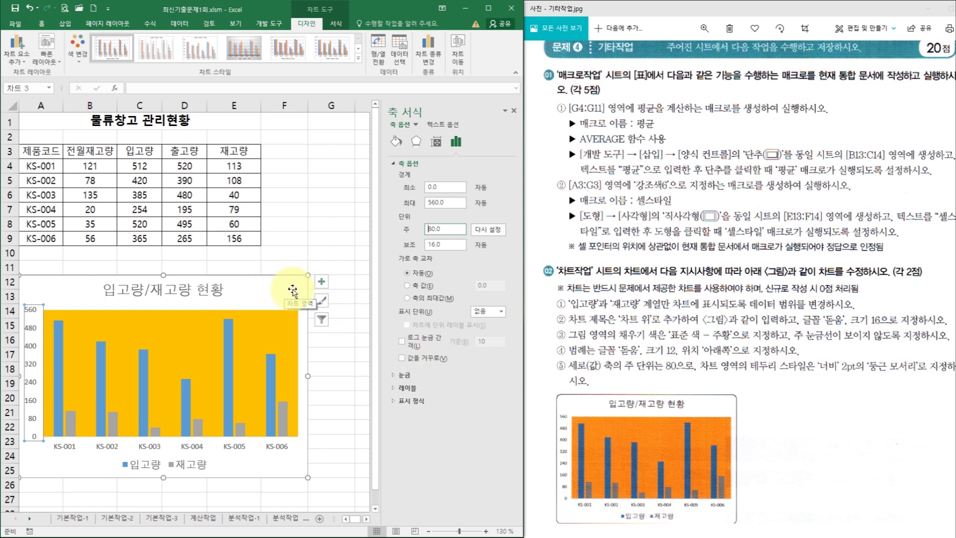
# - Set the chart area border width to 2 pt and enable rounded corners
pyautogui.click(293, 291)
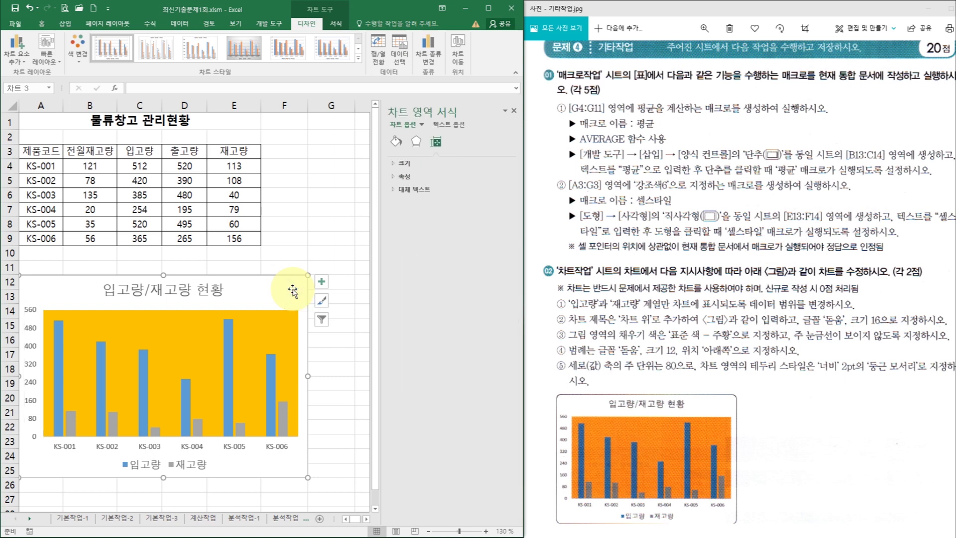
pyautogui.click(402, 145)
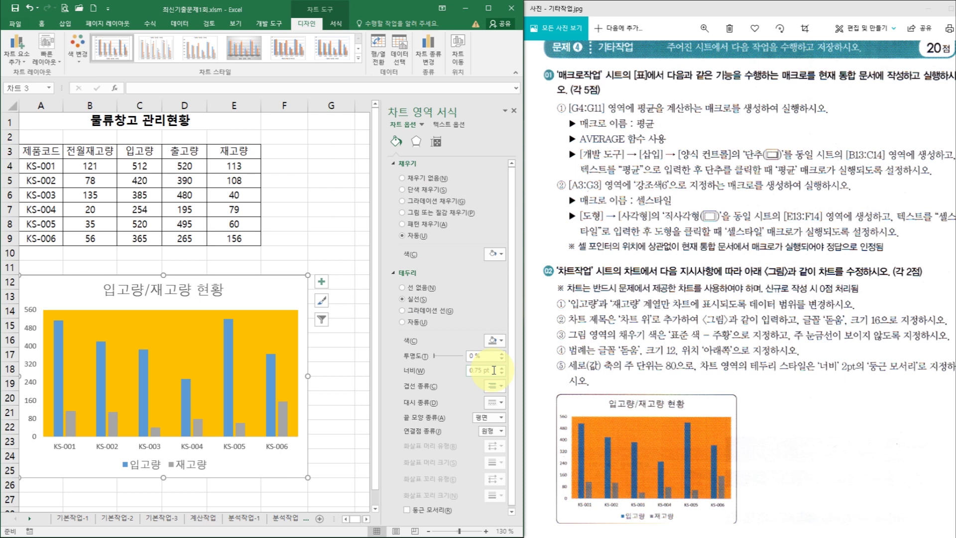
pyautogui.tripleClick(492, 370)
pyautogui.write('2')
pyautogui.press('Return')
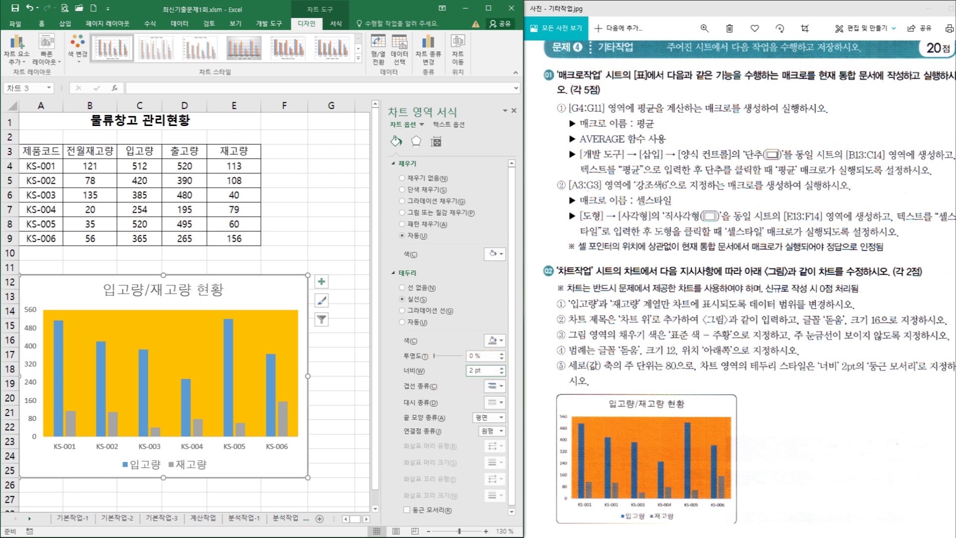
pyautogui.click(407, 510)
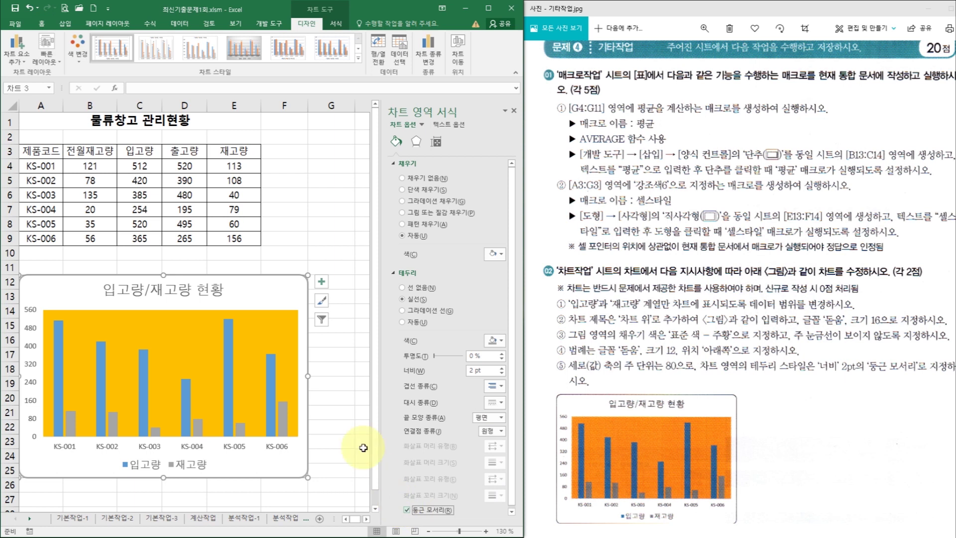
pyautogui.press('Escape')
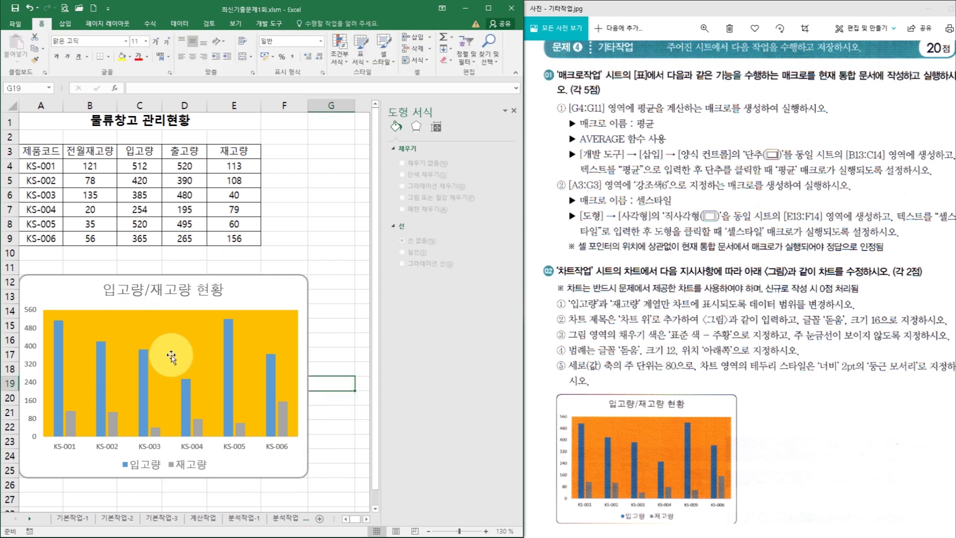